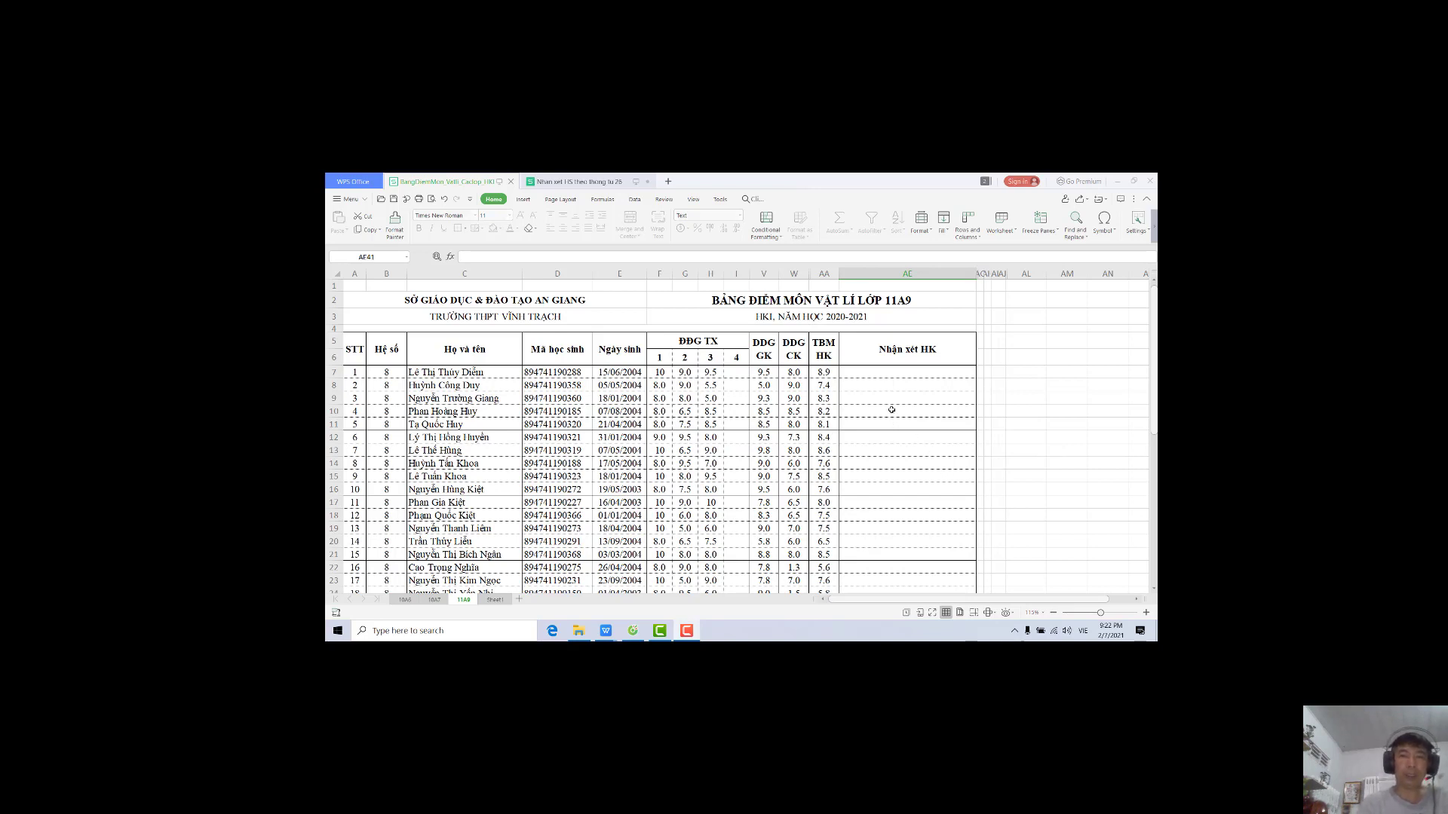
Open the LỜI NHẬN XÉT CỦA GVCN - GVBM document and examine its comment tables for general competencies, specific competencies and qualities
left_click(890, 374)
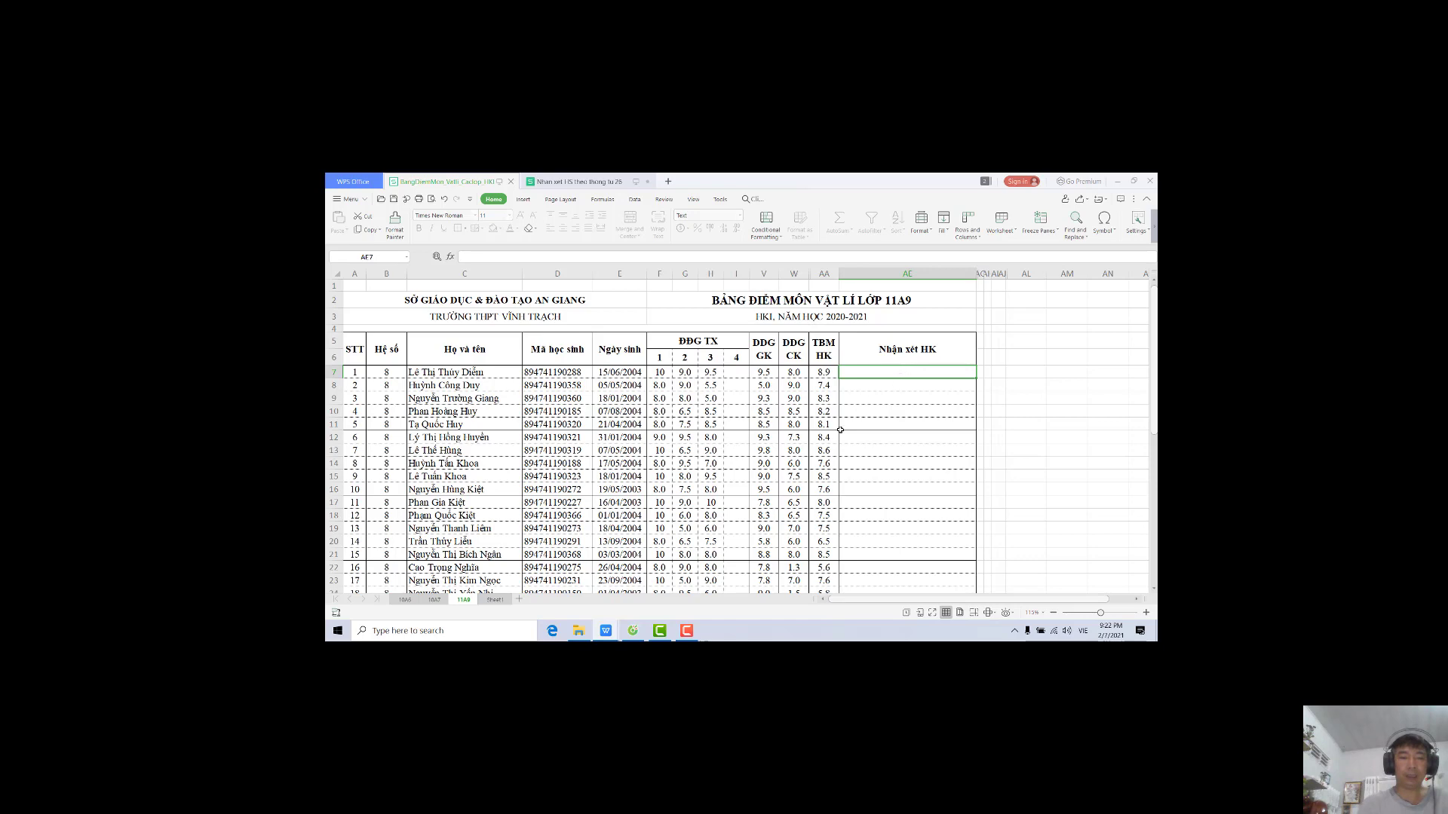
left_click(579, 632)
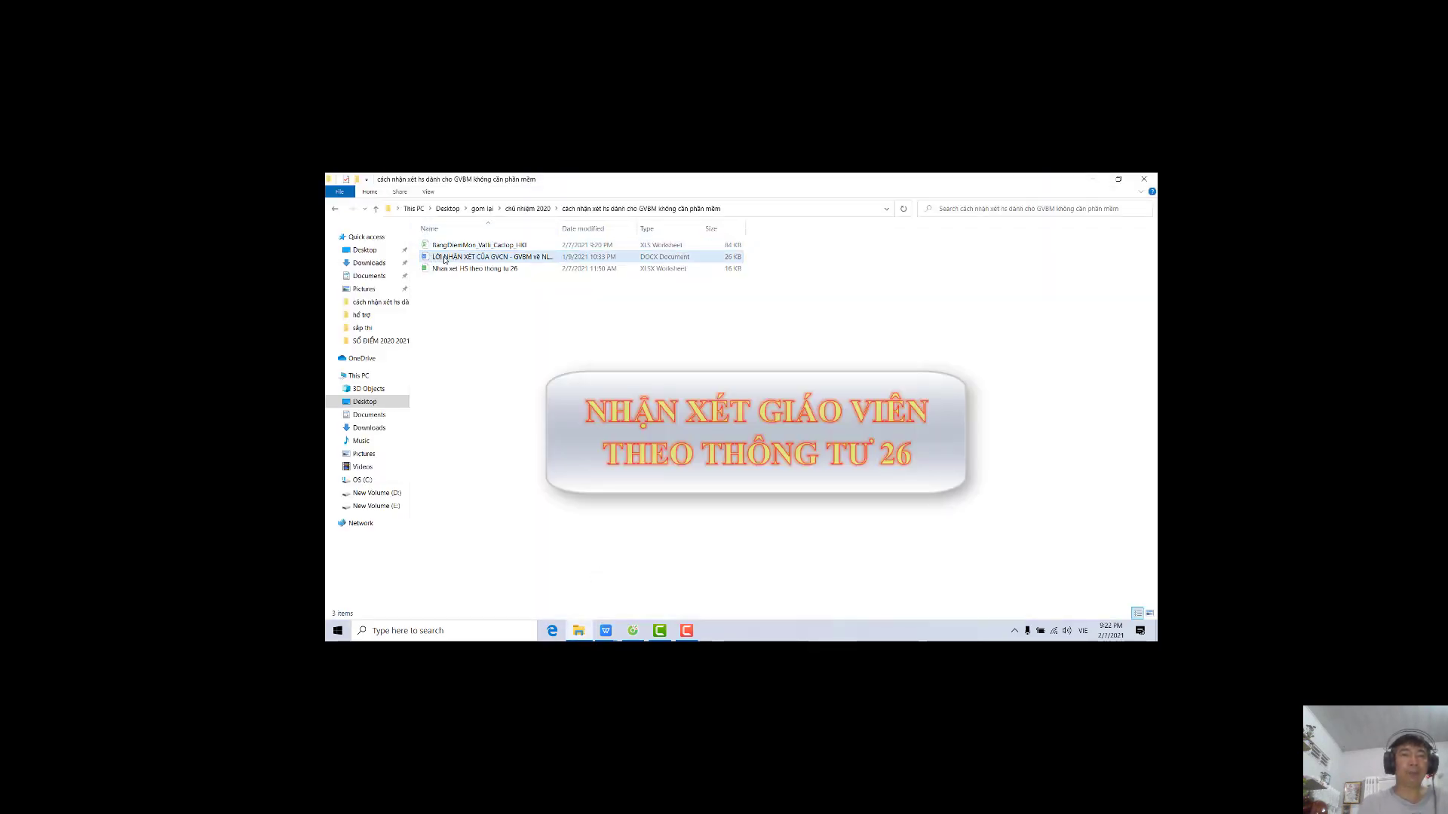
left_click(500, 258)
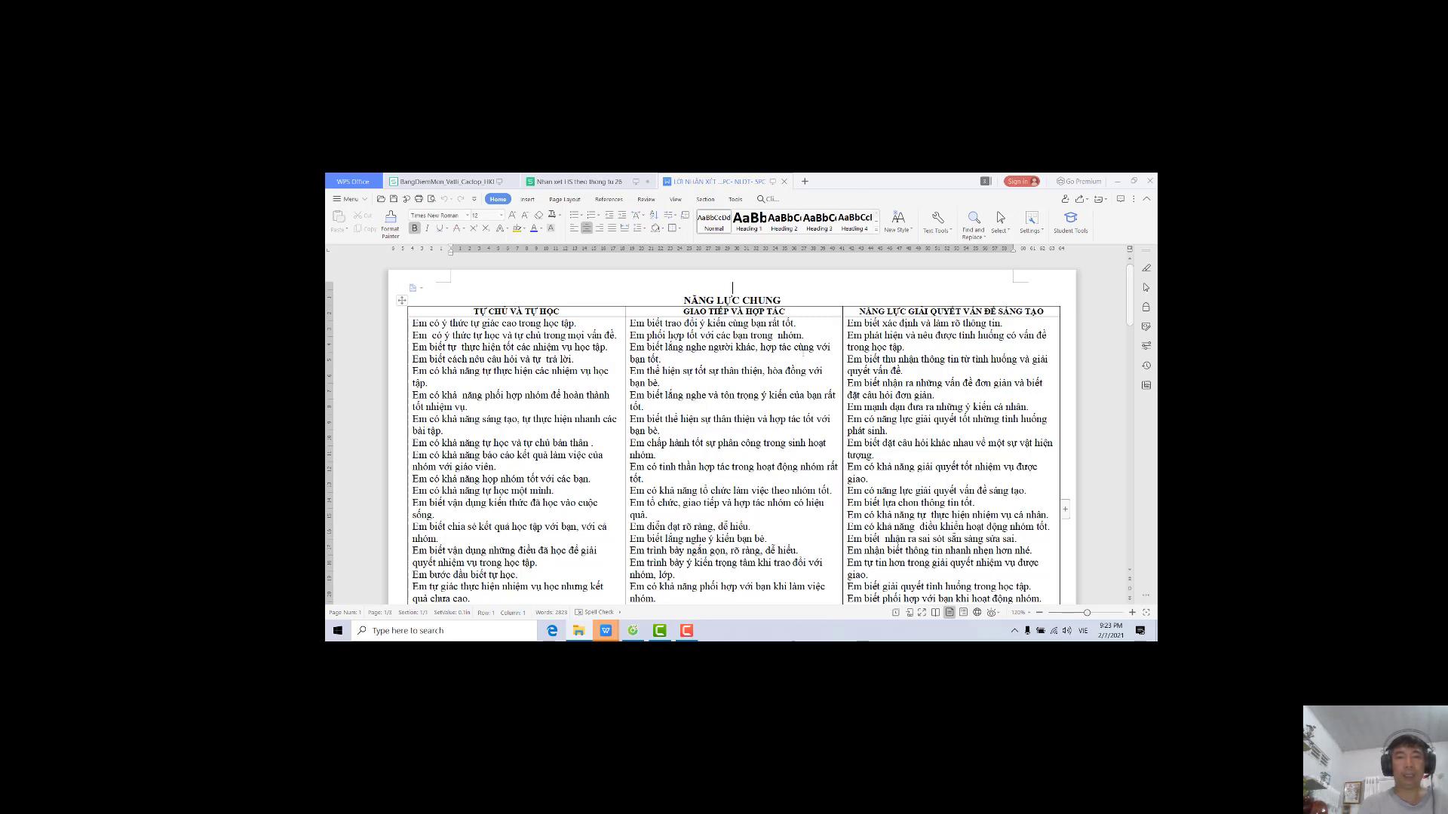
scroll(802, 354, "down", 10)
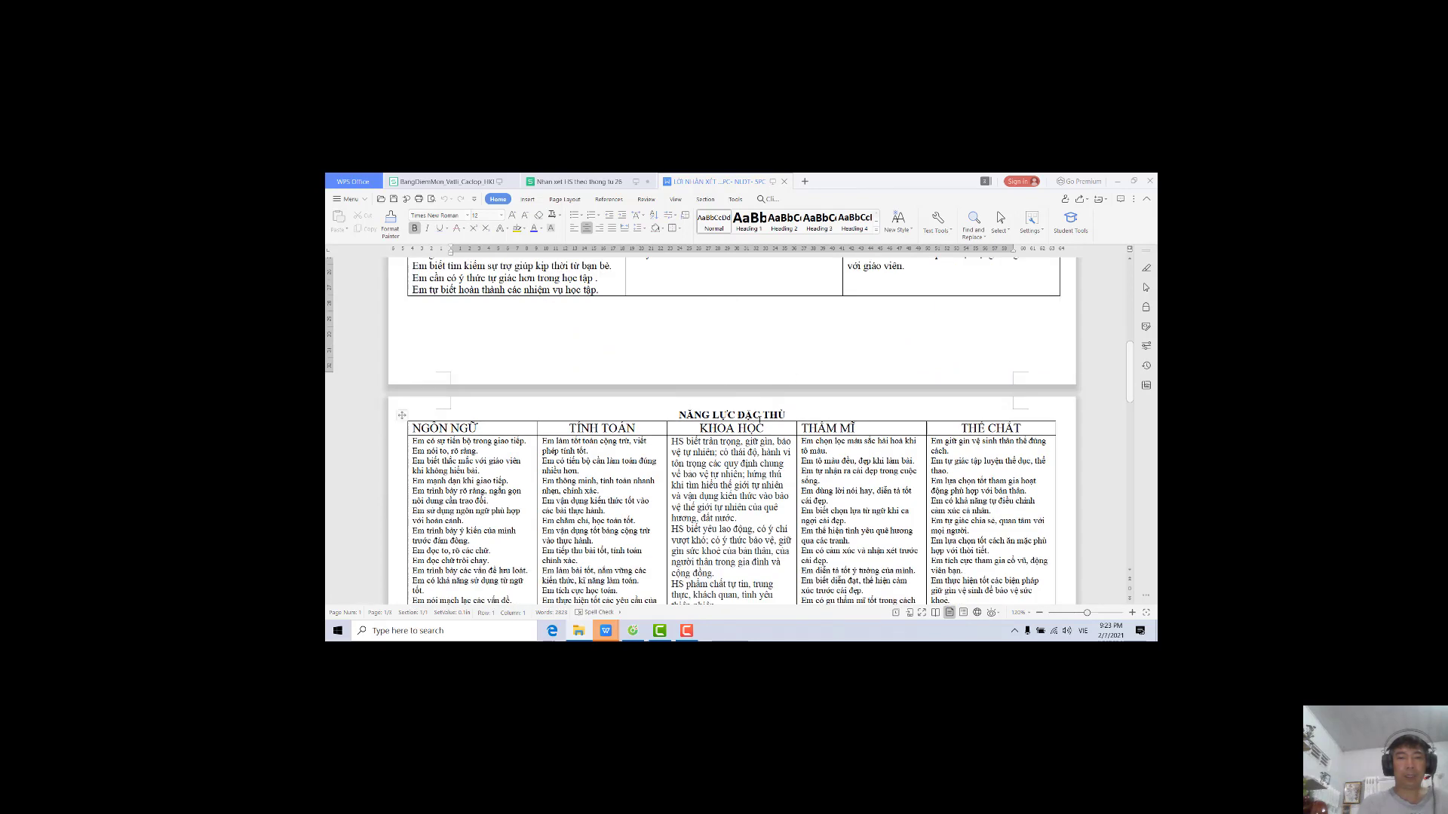
scroll(781, 424, "down", 6)
scroll(759, 419, "down", 8)
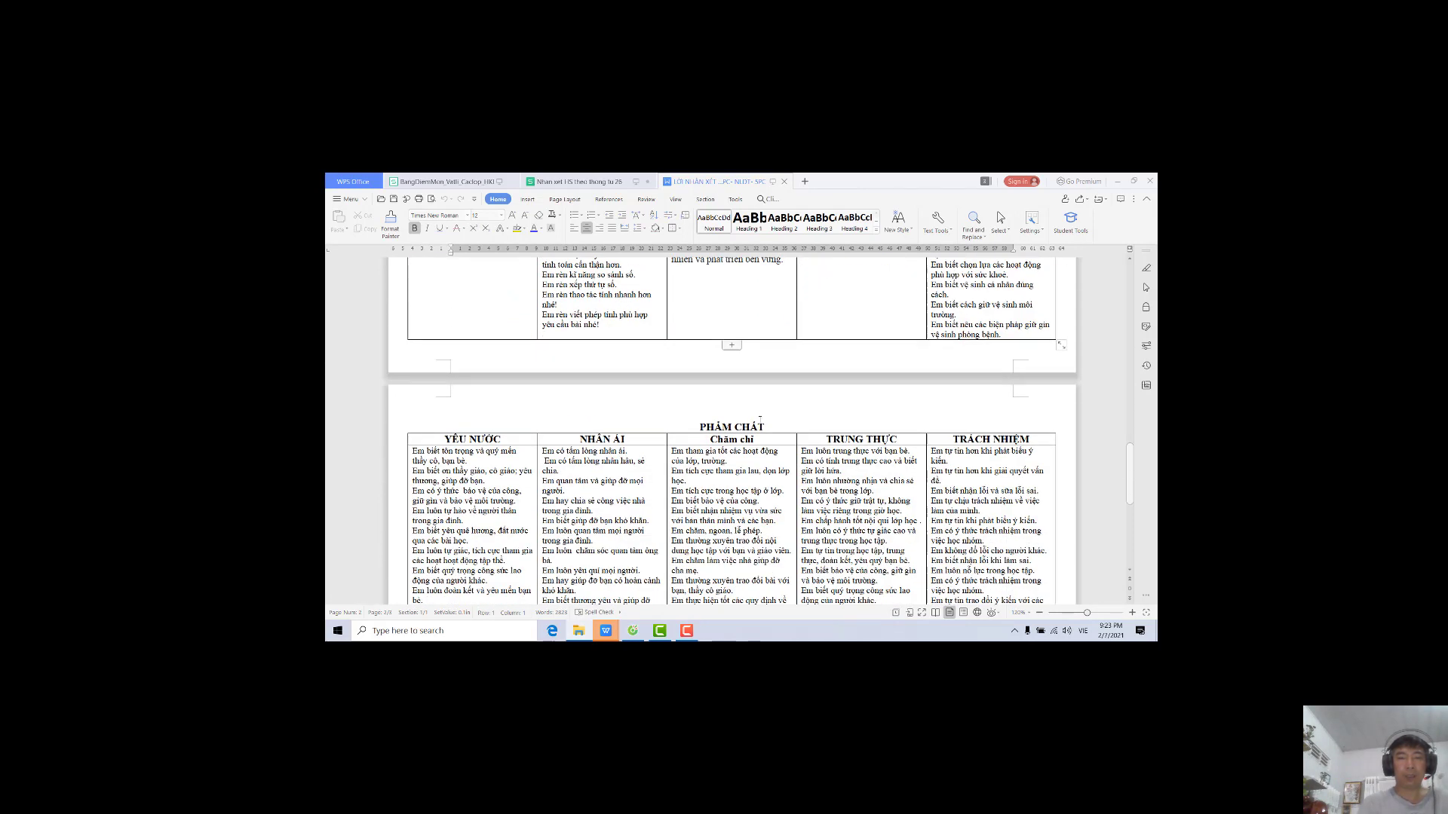
scroll(760, 419, "up", 15)
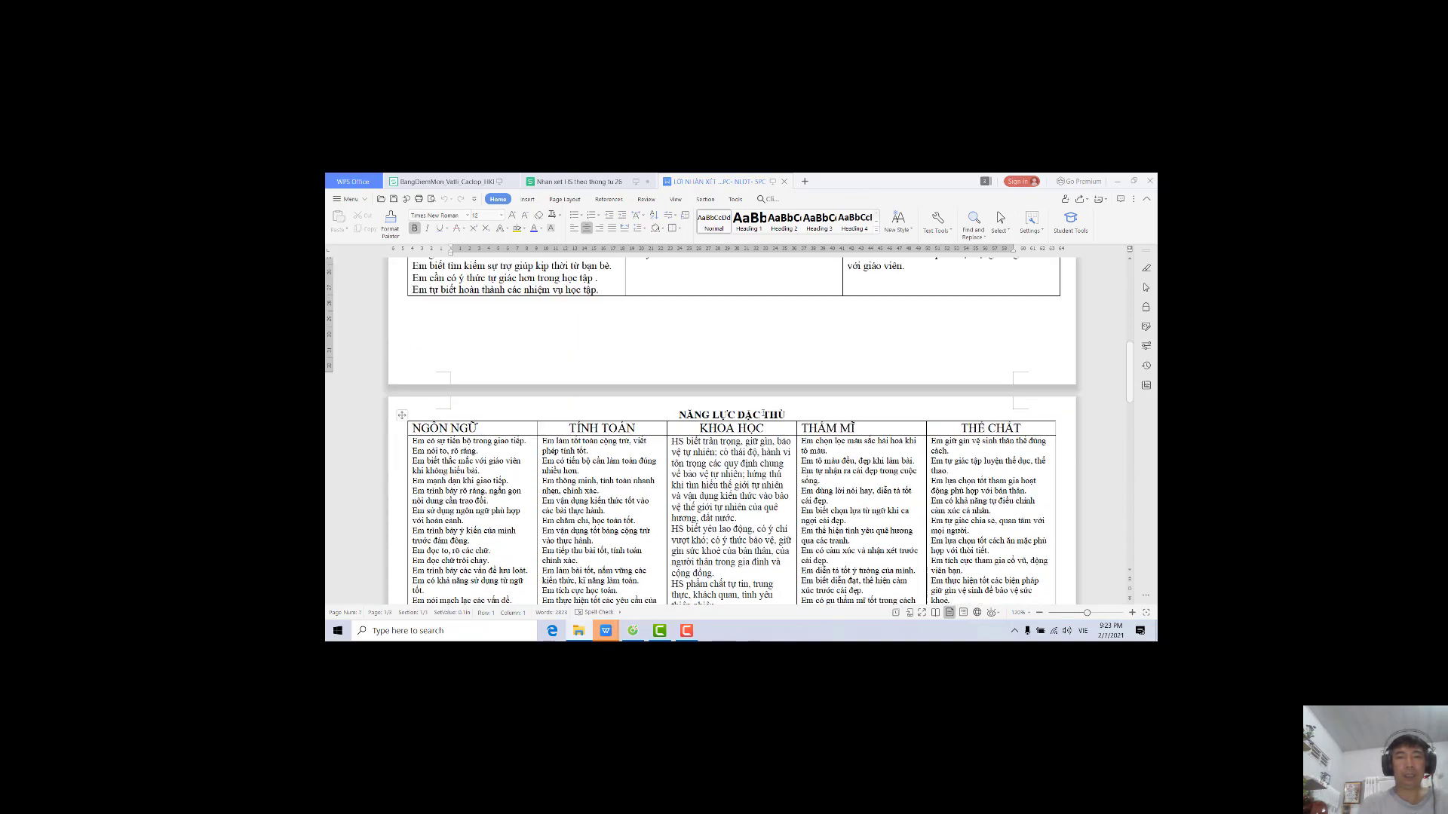
scroll(763, 413, "up", 20)
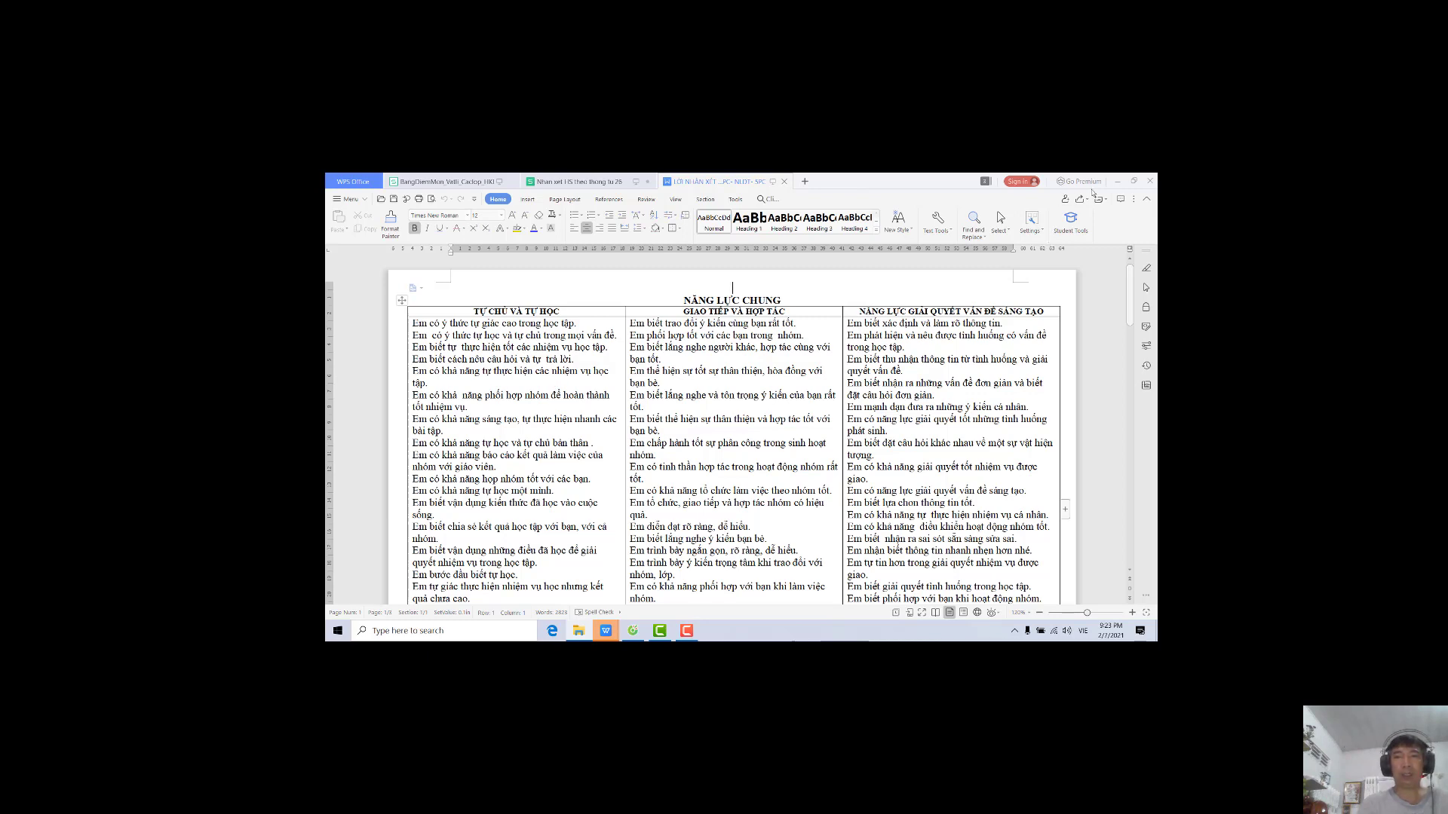
Minimize the open document window and start Microsoft Excel with a blank workbook
left_click(1116, 181)
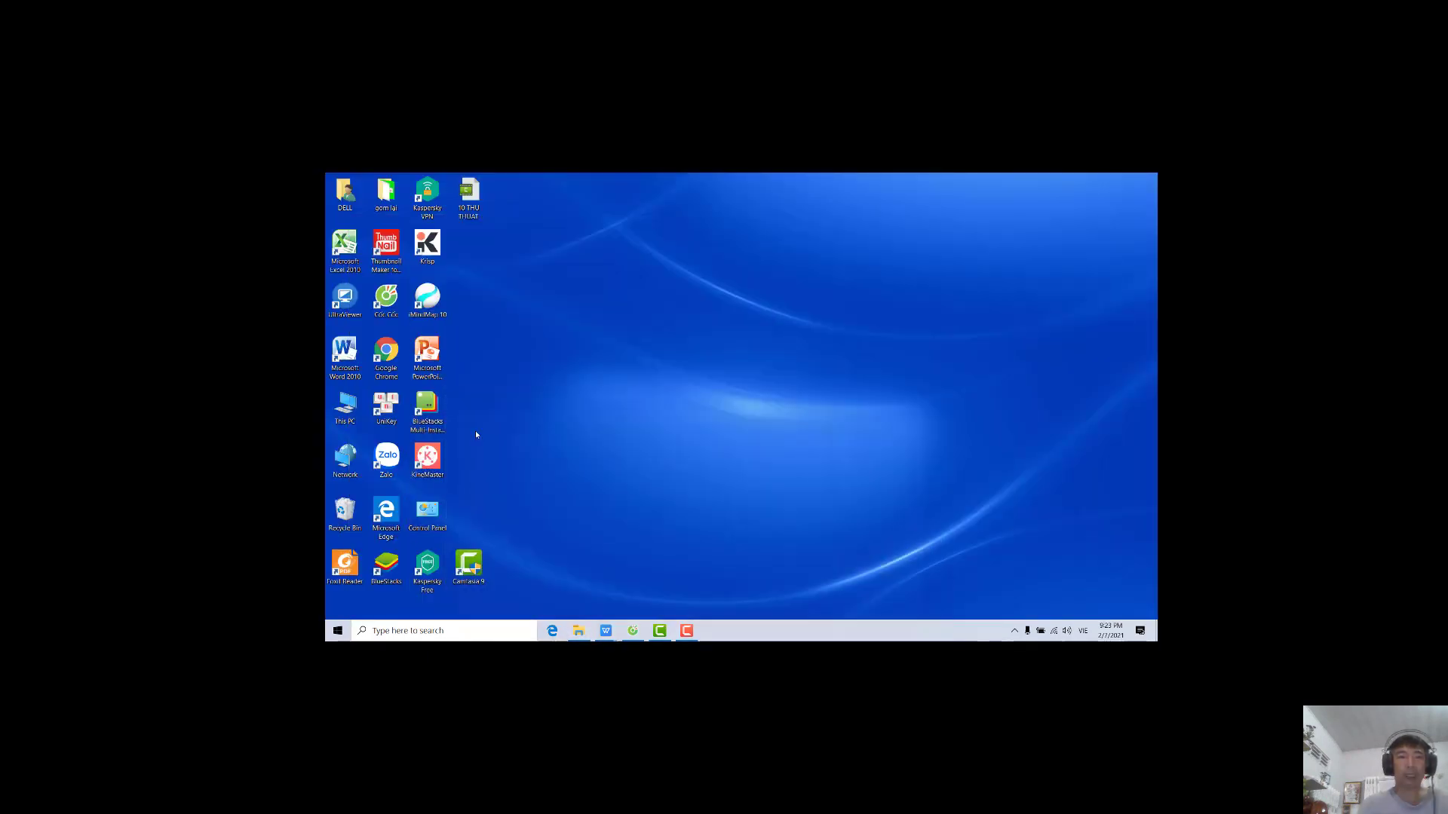
left_click(1094, 179)
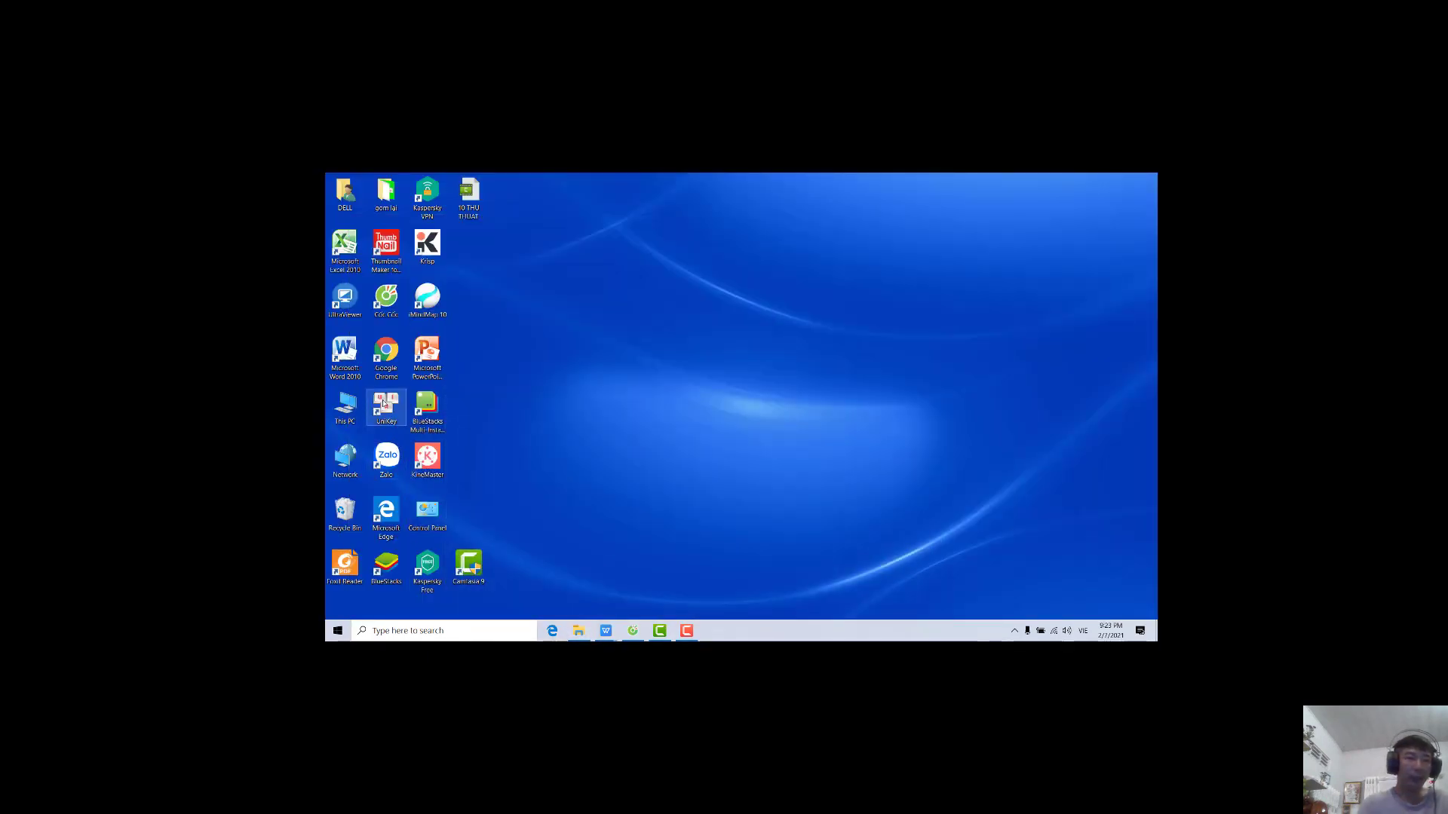
double_click(357, 263)
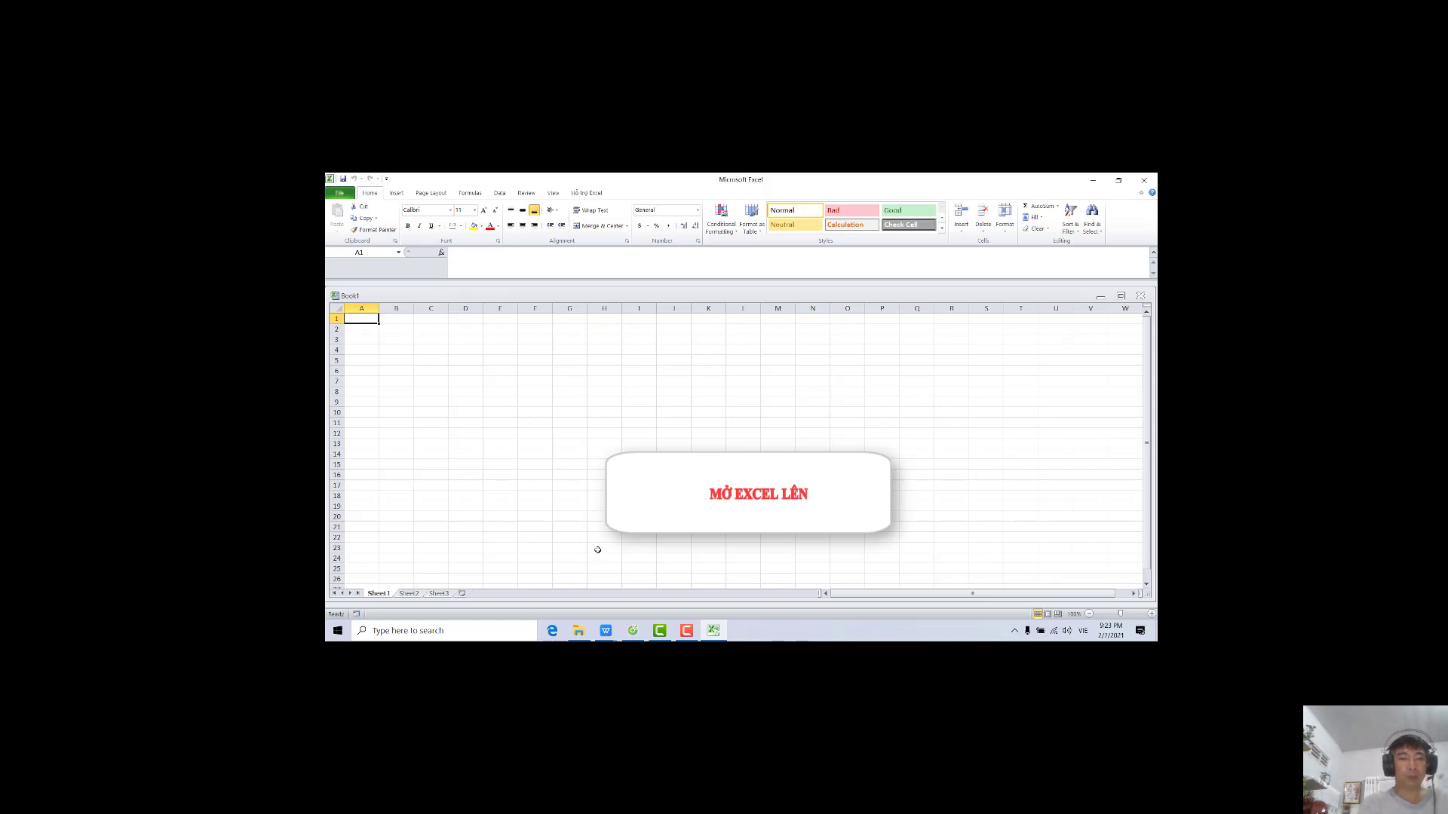
Try to copy the TỰ CHỦ VÀ TỰ HỌC comment column from the document into cell A1 of the blank Excel workbook
mouse_move(610, 633)
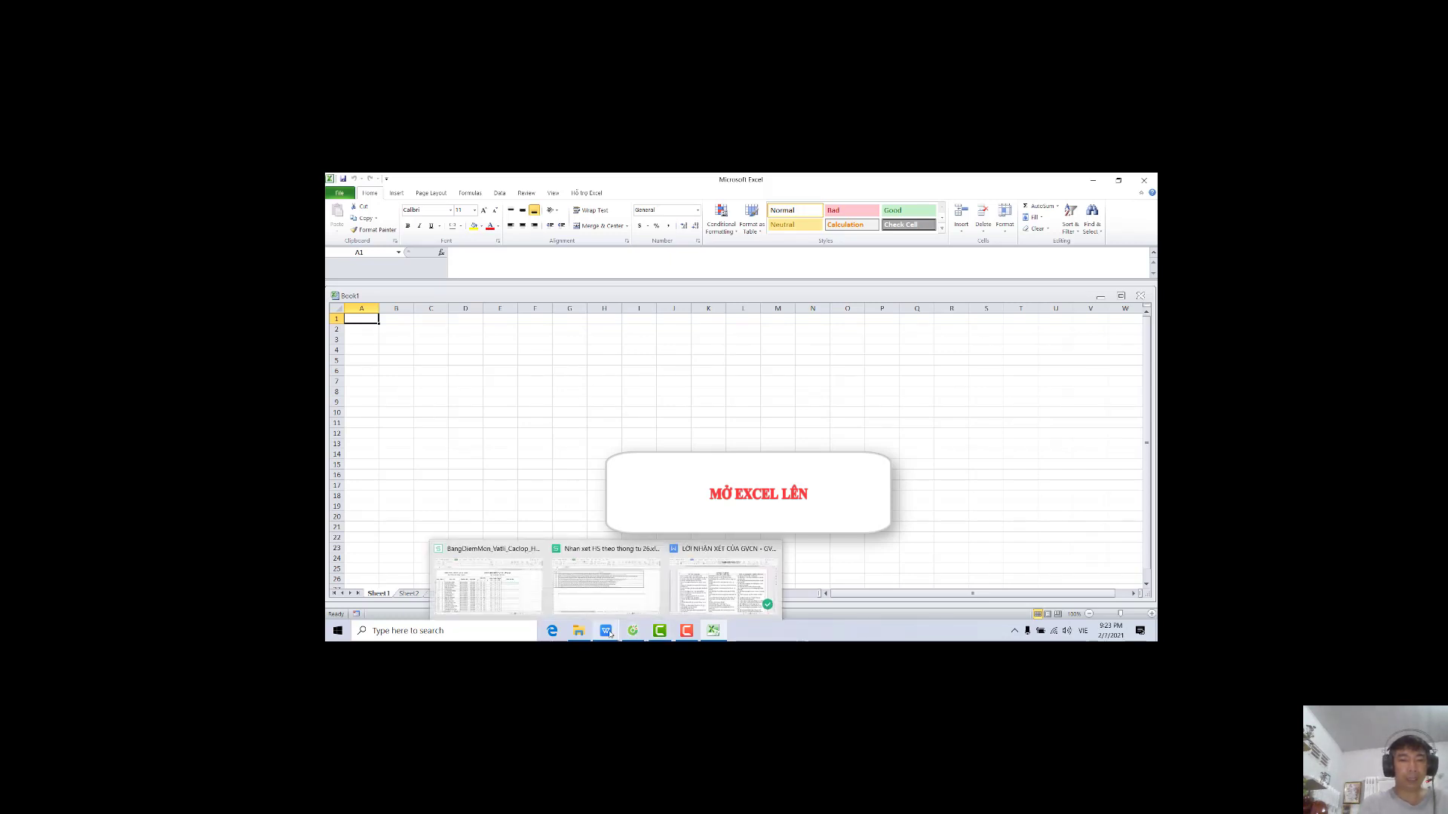
left_click(724, 580)
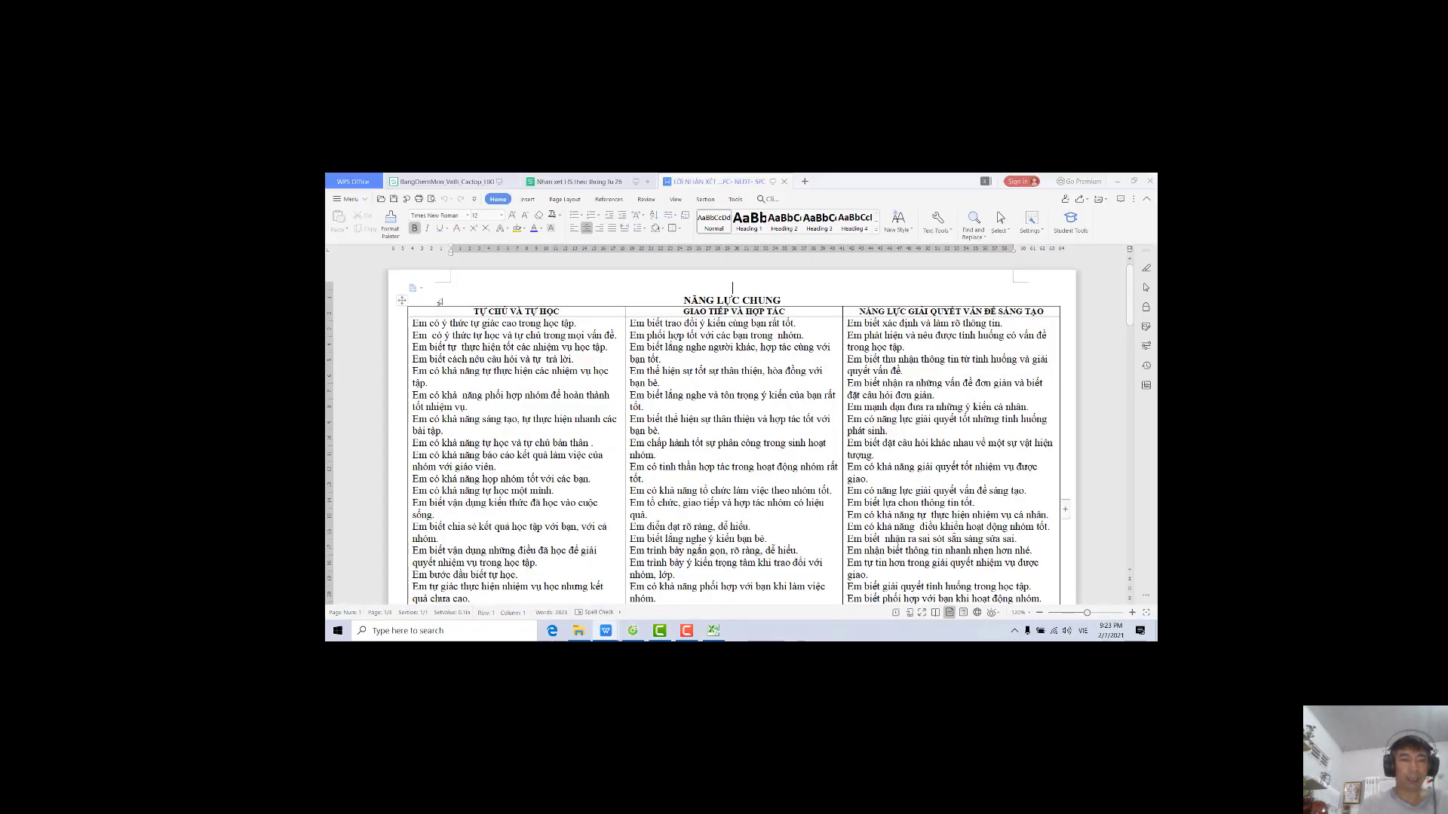
left_click(474, 309)
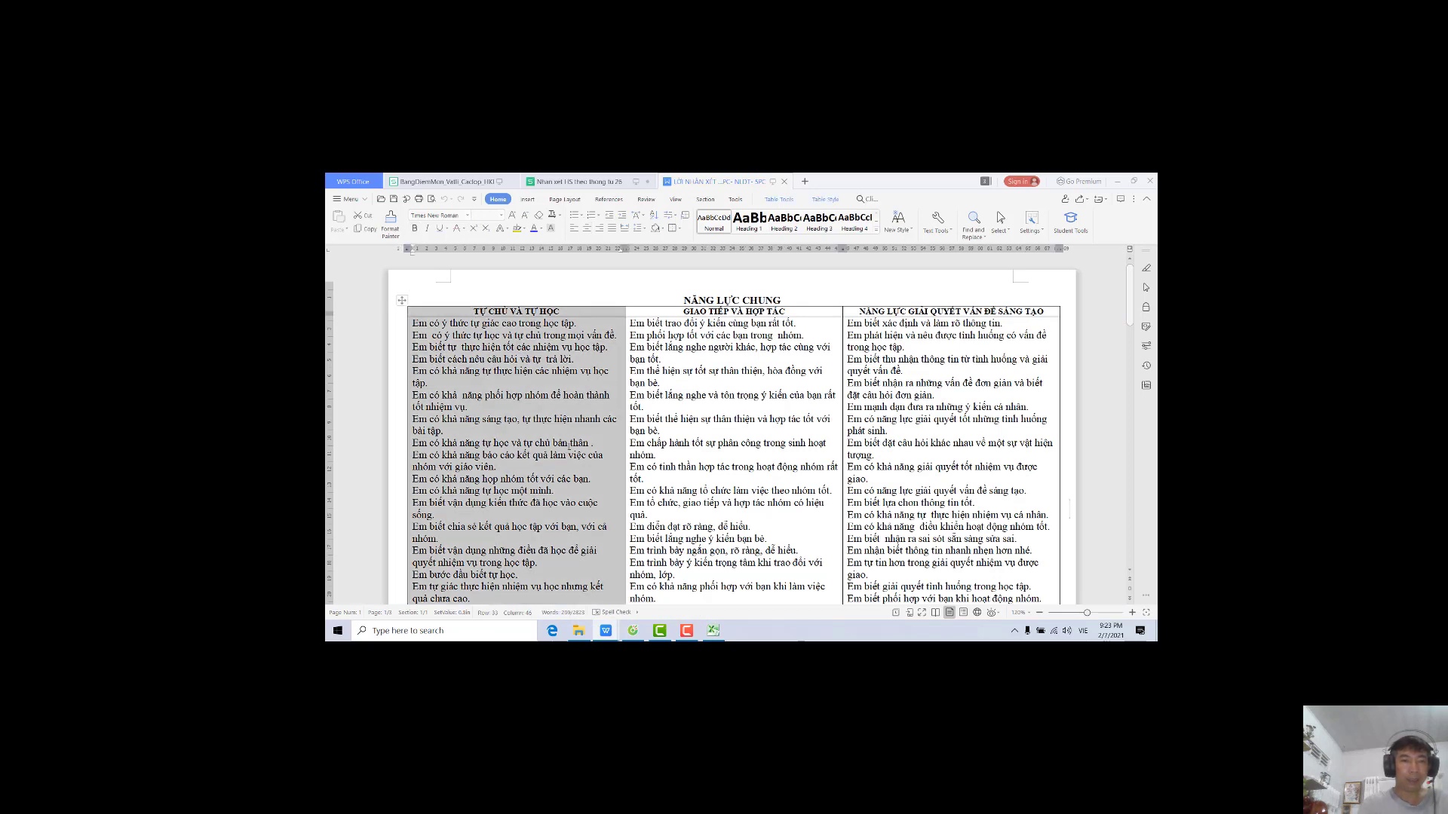
right_click(517, 388)
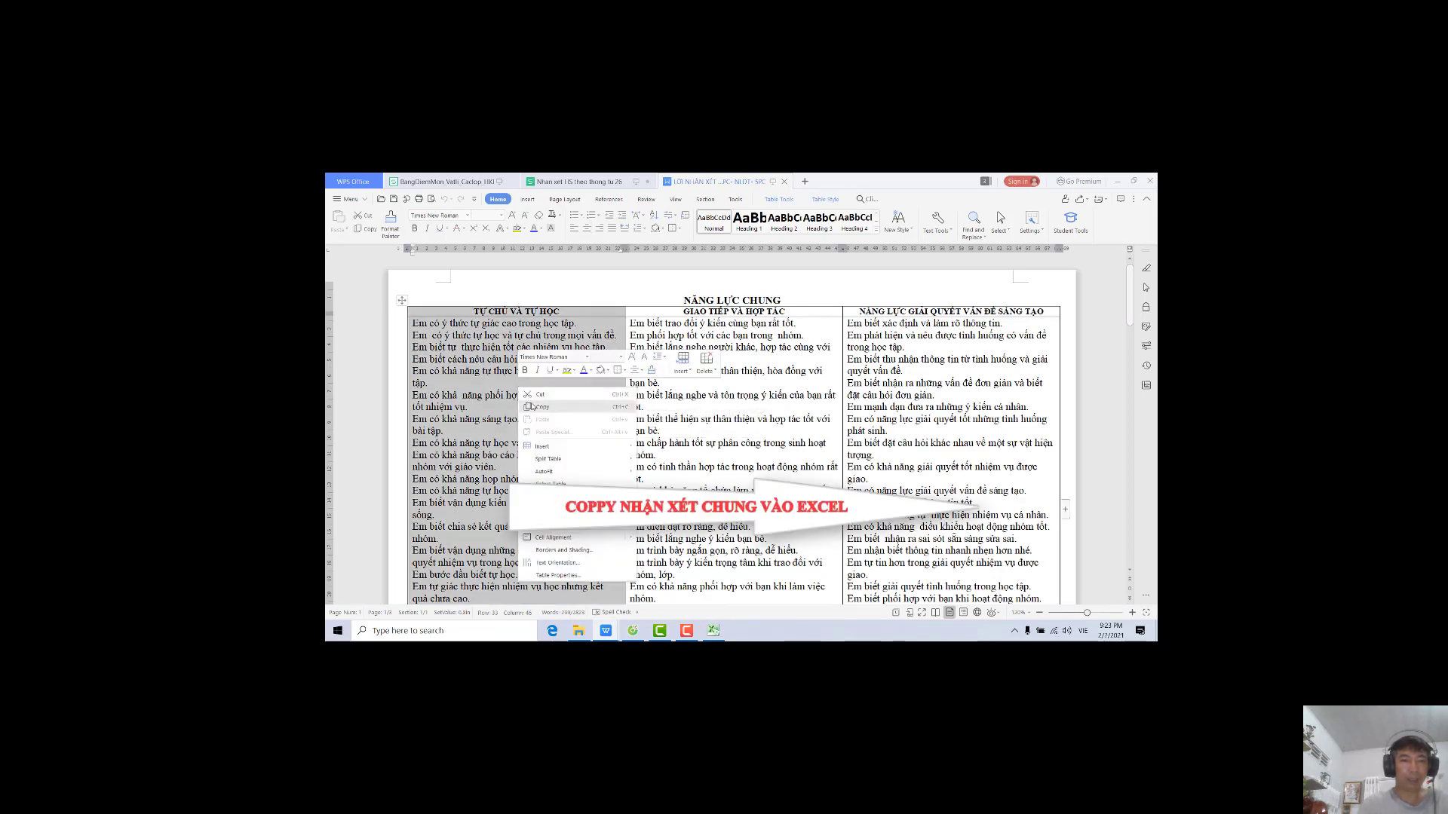
left_click(539, 407)
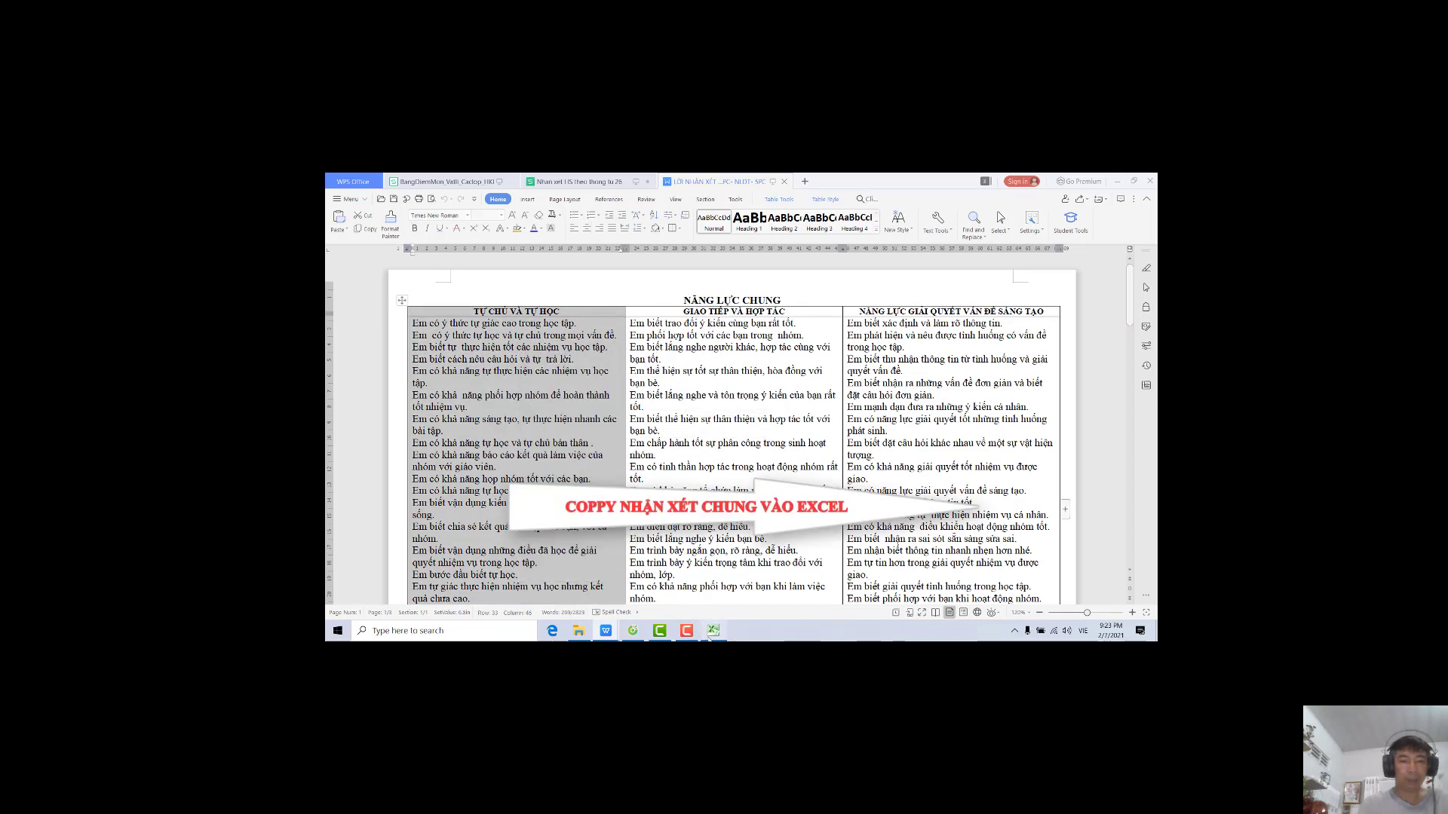
left_click(713, 630)
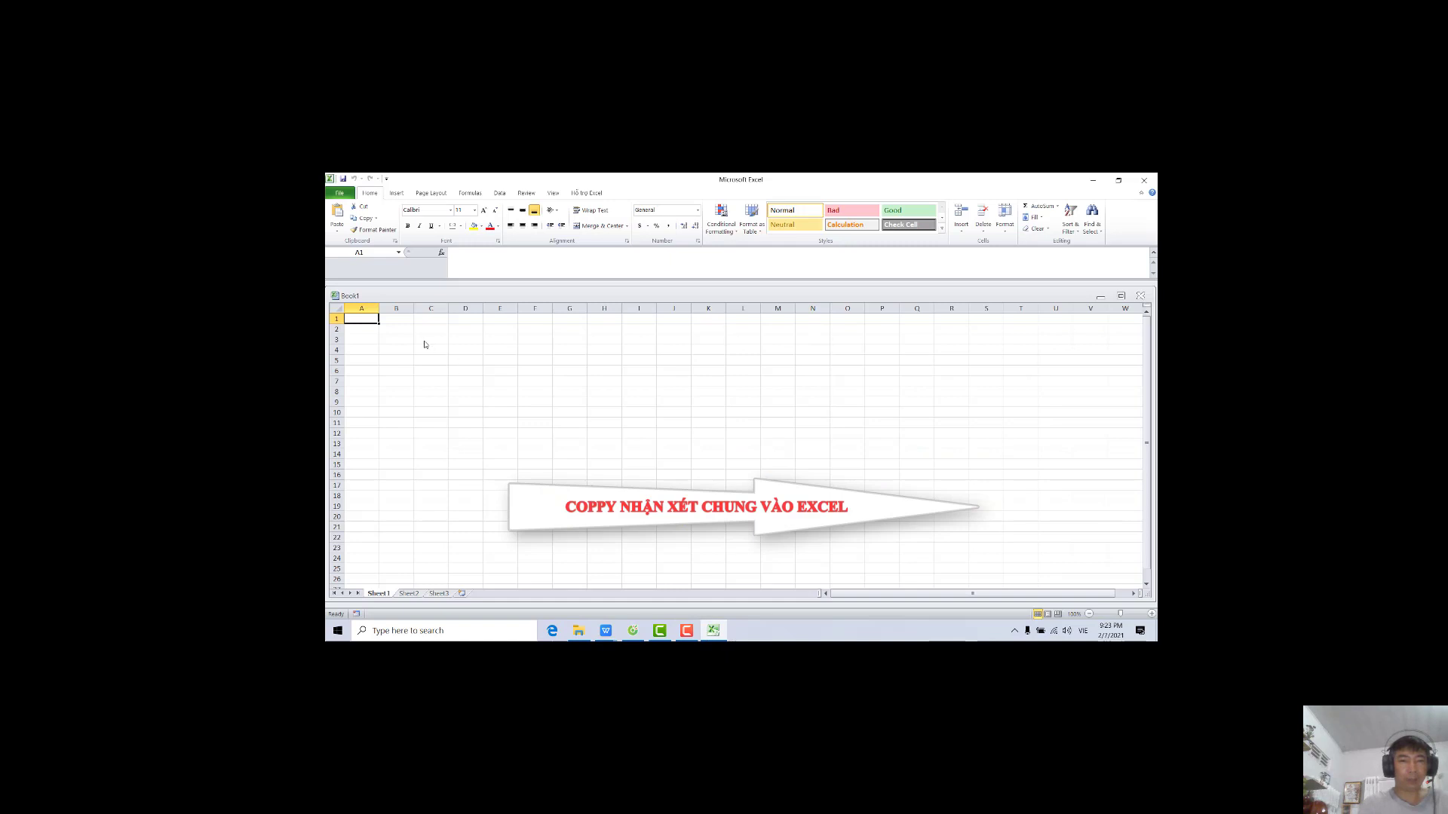
right_click(362, 319)
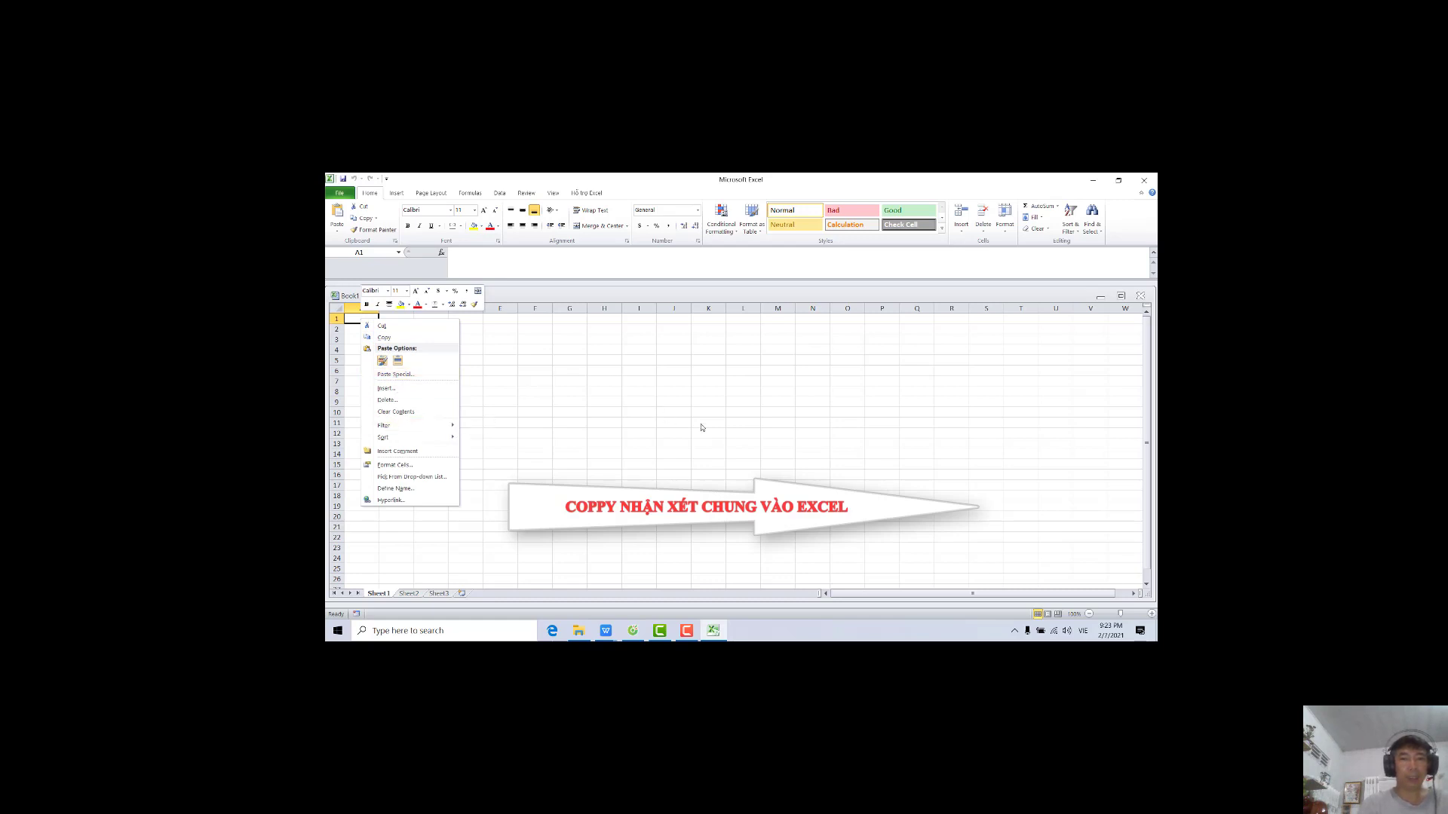
Switch to the Nhan xet HS theo thong tu 26 workbook in WPS Office and examine the NĂNG LỰC CHUNG sheet, including cells A29 and A32
left_click(606, 630)
left_click(727, 592)
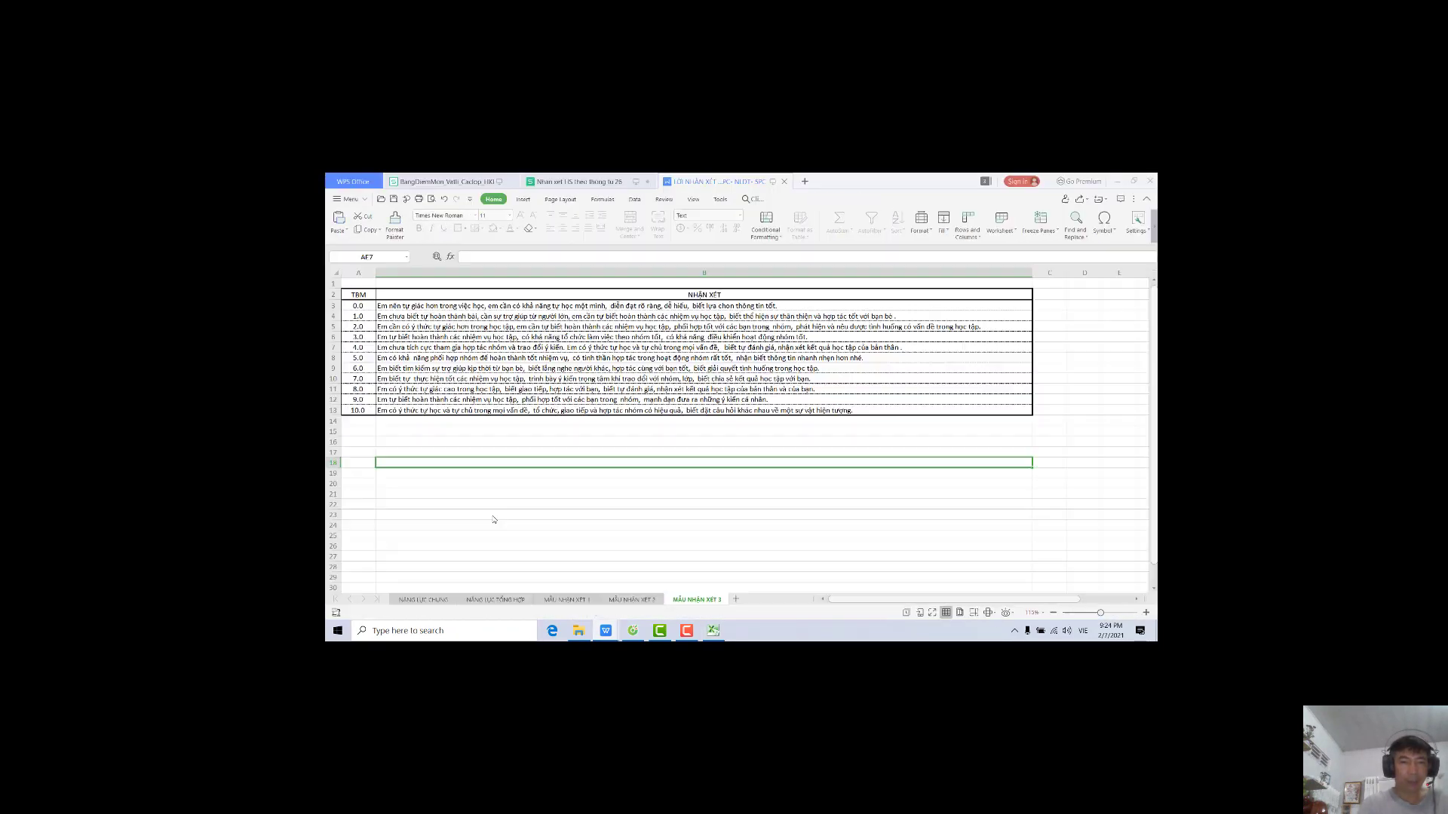
left_click(424, 599)
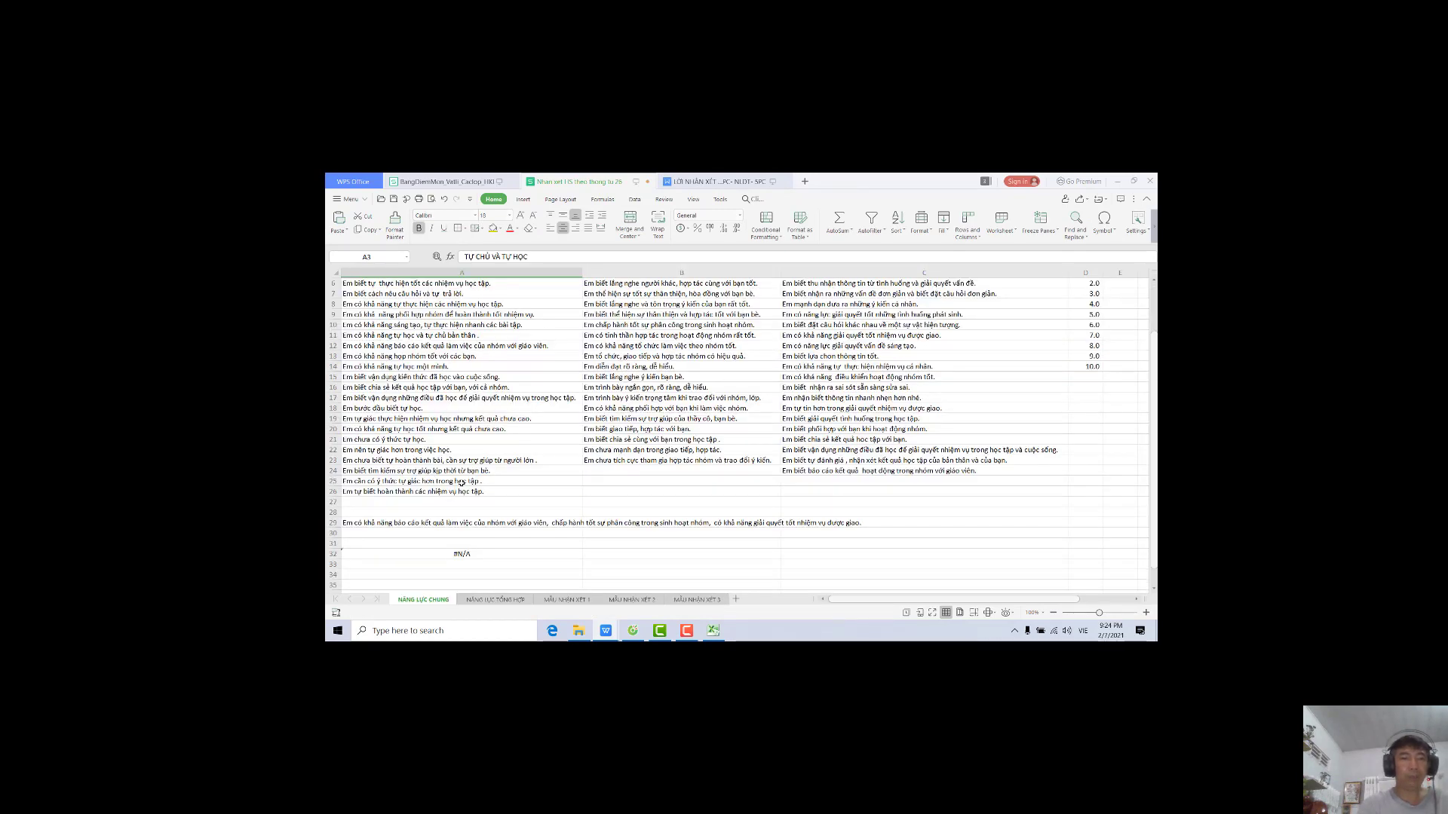
scroll(466, 332, "up", 3)
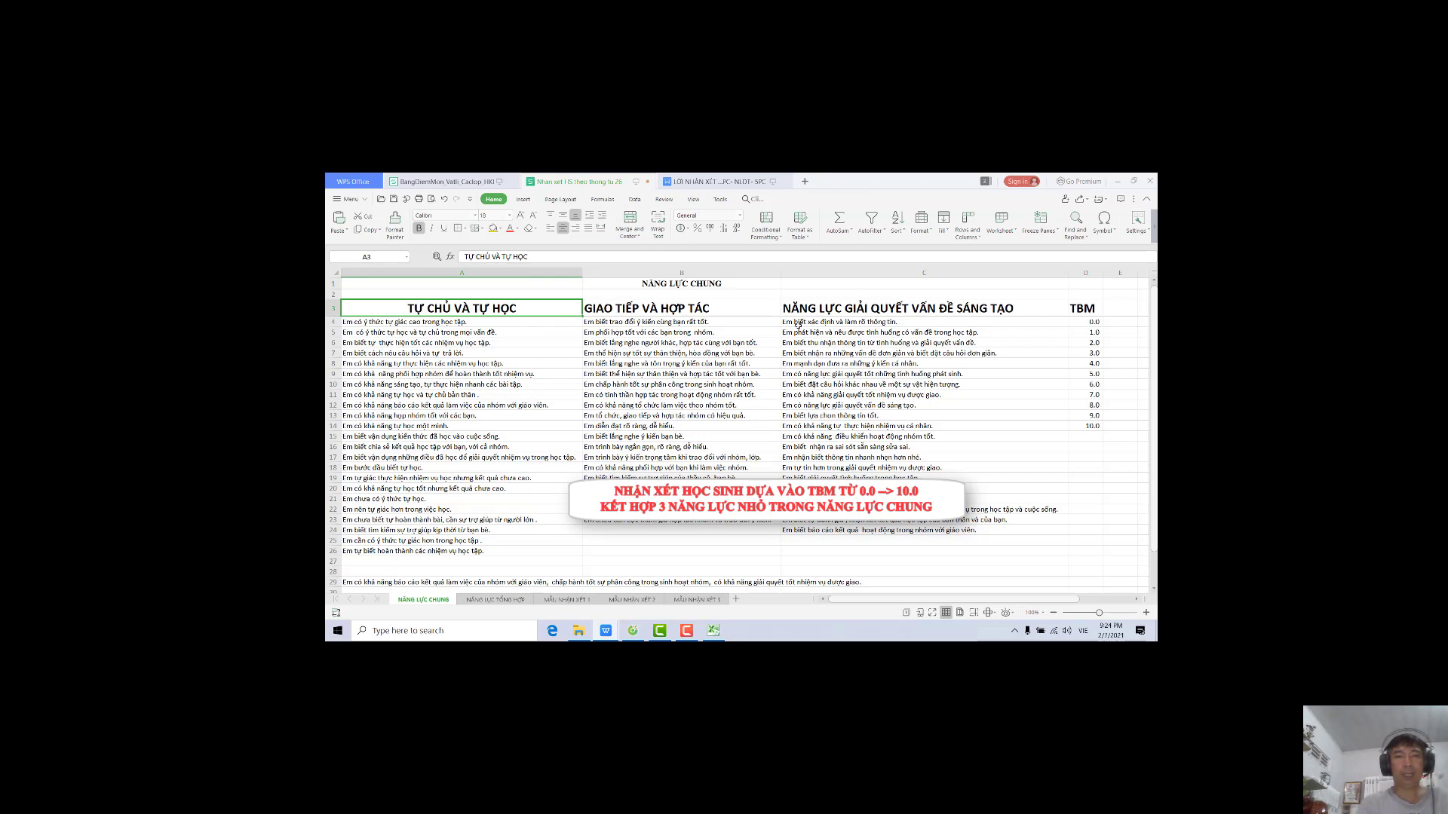
scroll(634, 351, "down", 2)
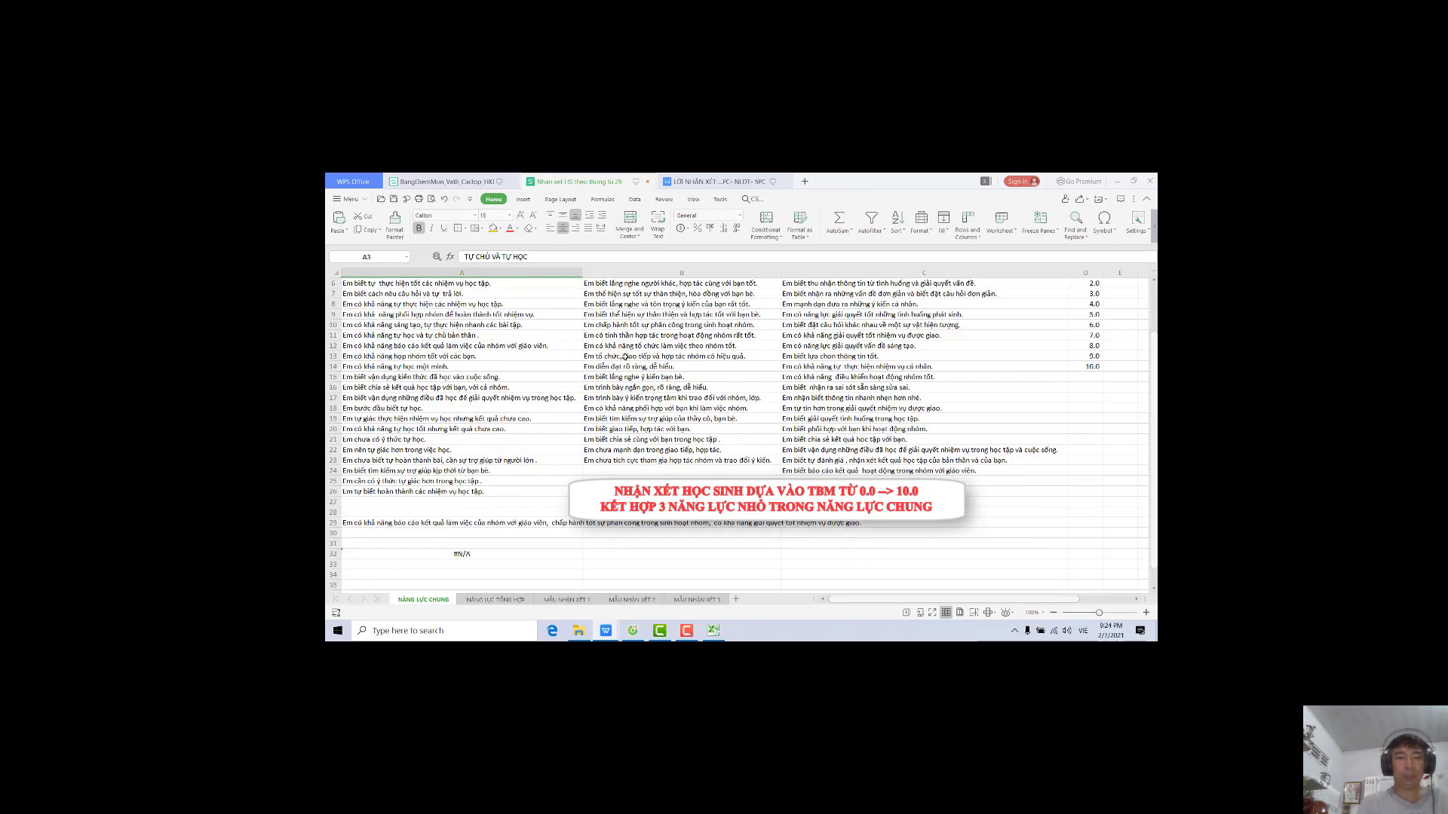
left_click(395, 520)
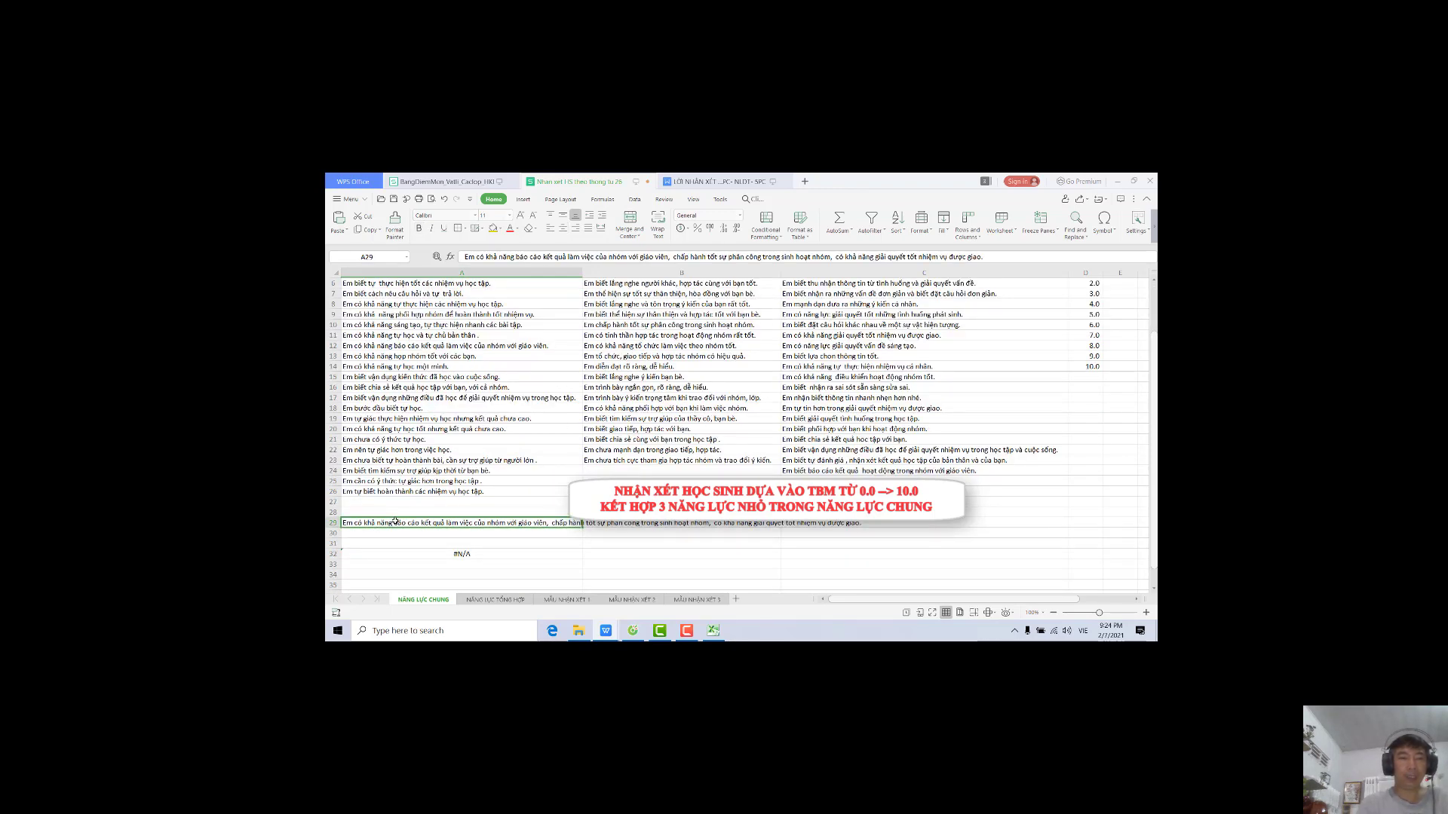
scroll(573, 333, "up", 1)
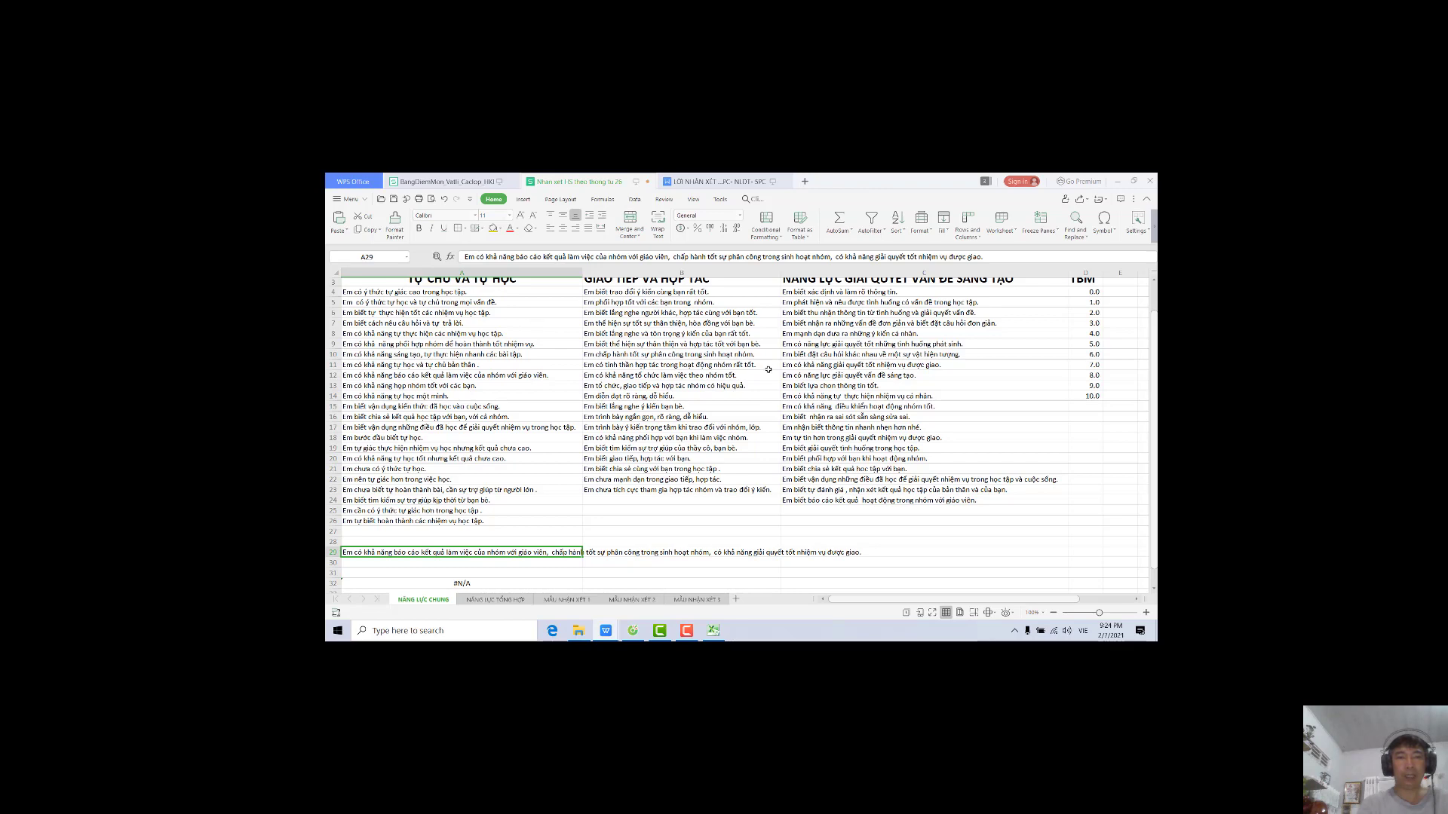
scroll(678, 403, "up", 1)
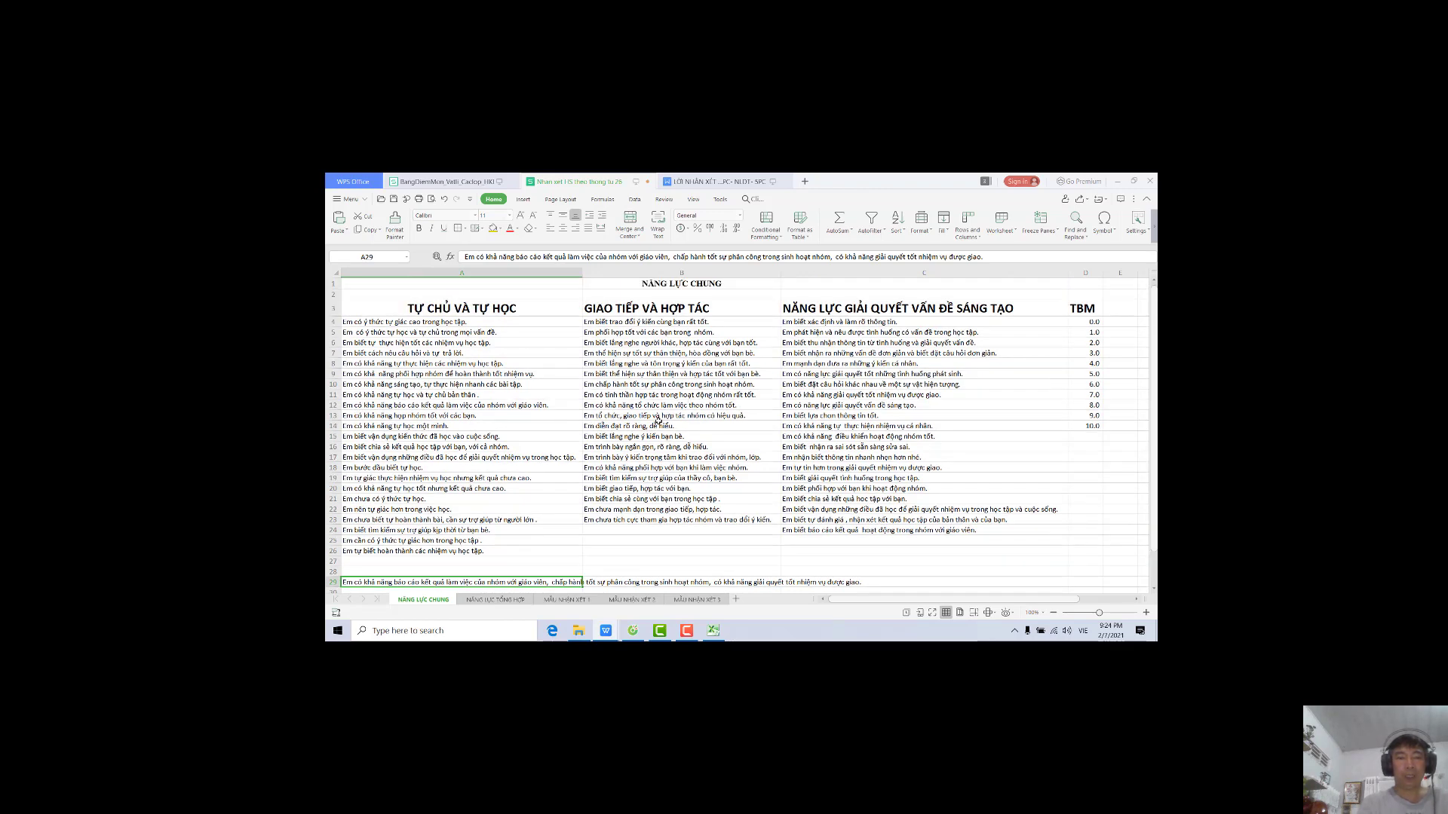
scroll(658, 420, "down", 2)
left_click(497, 553)
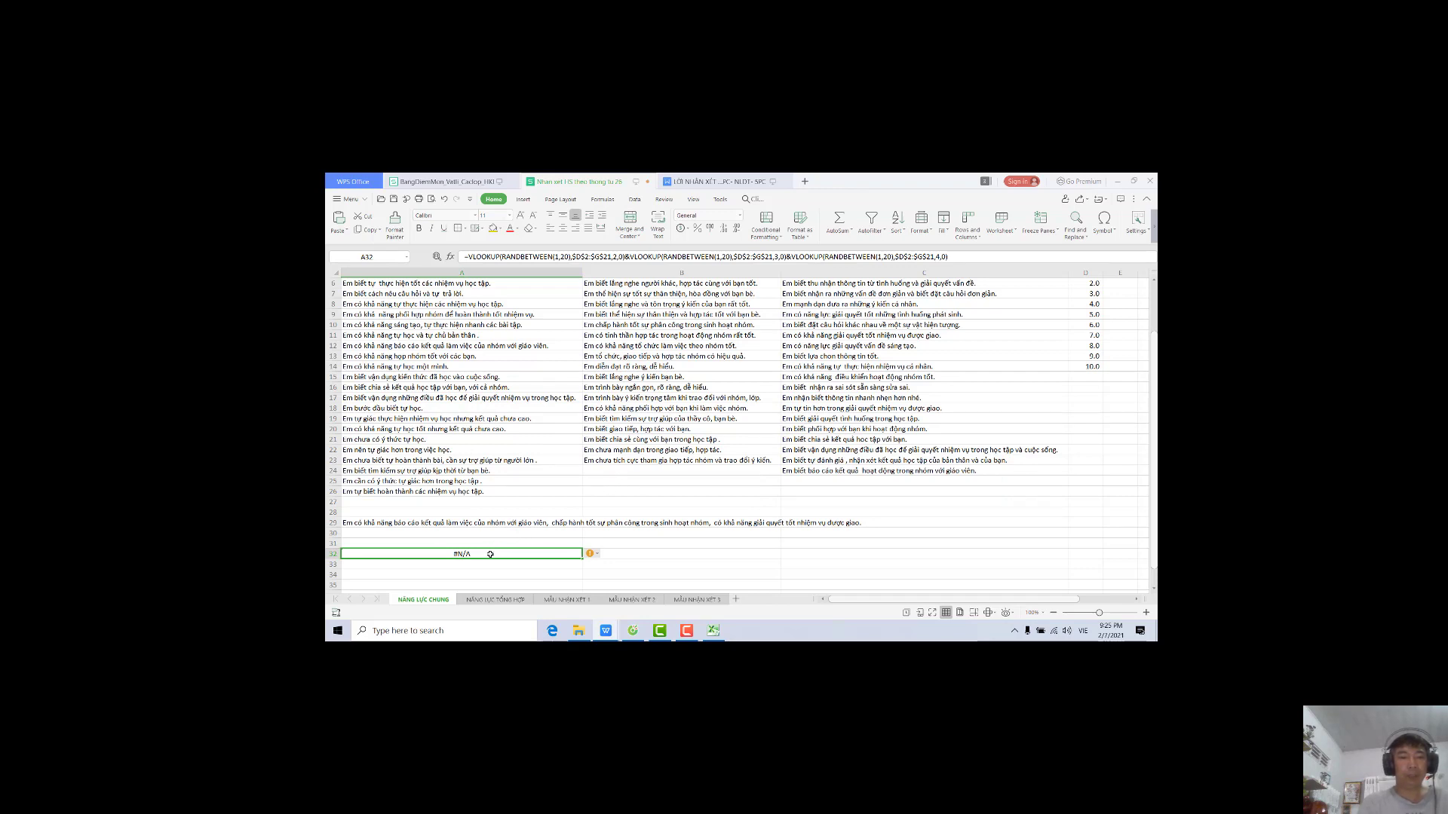
Review the NĂNG LỰC TỔNG HỢP sheet and the MẪU NHẬN XÉT sample comment sheets, finishing on MẪU NHẬN XÉT 1
left_click(520, 598)
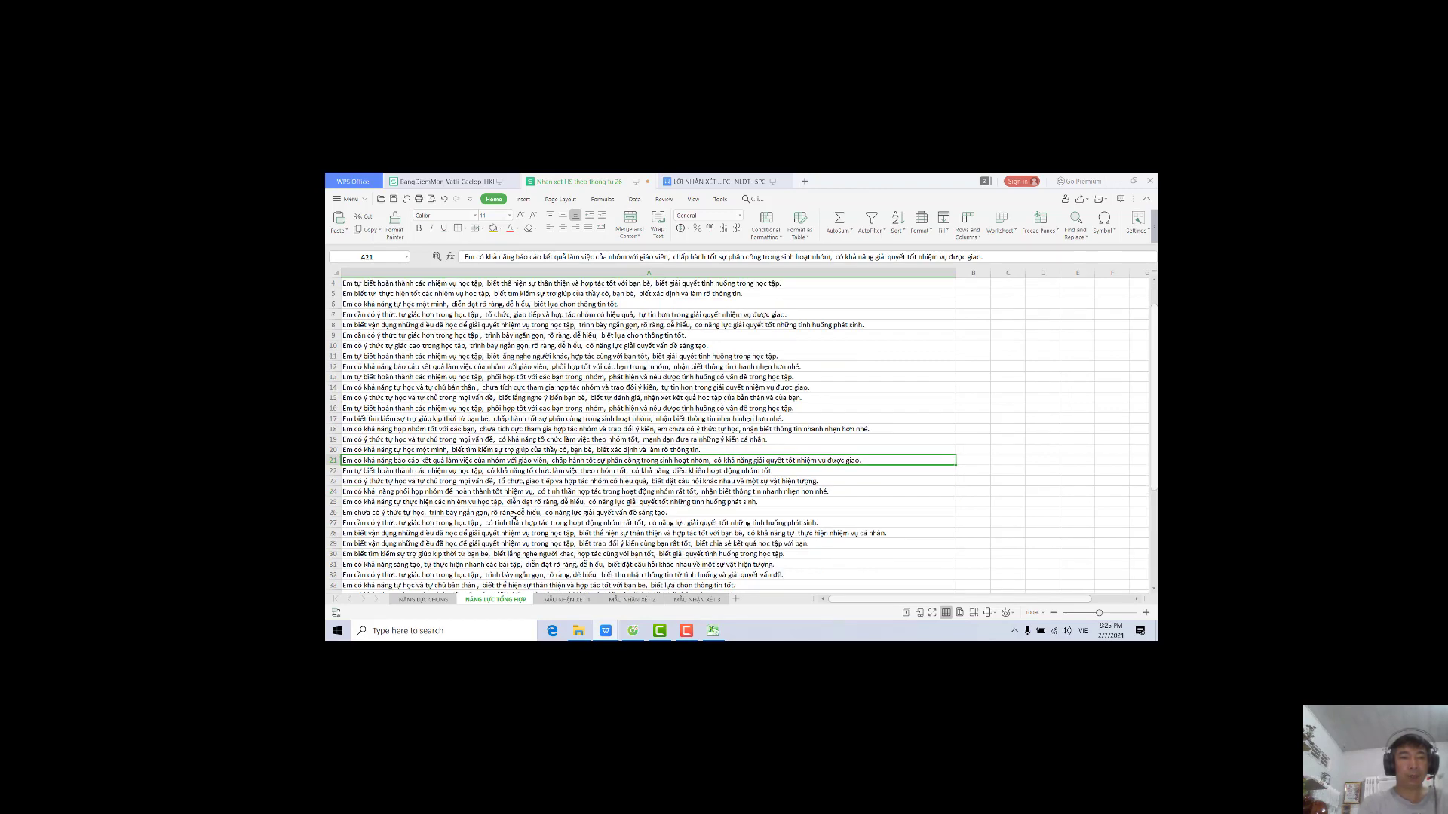
left_click(566, 600)
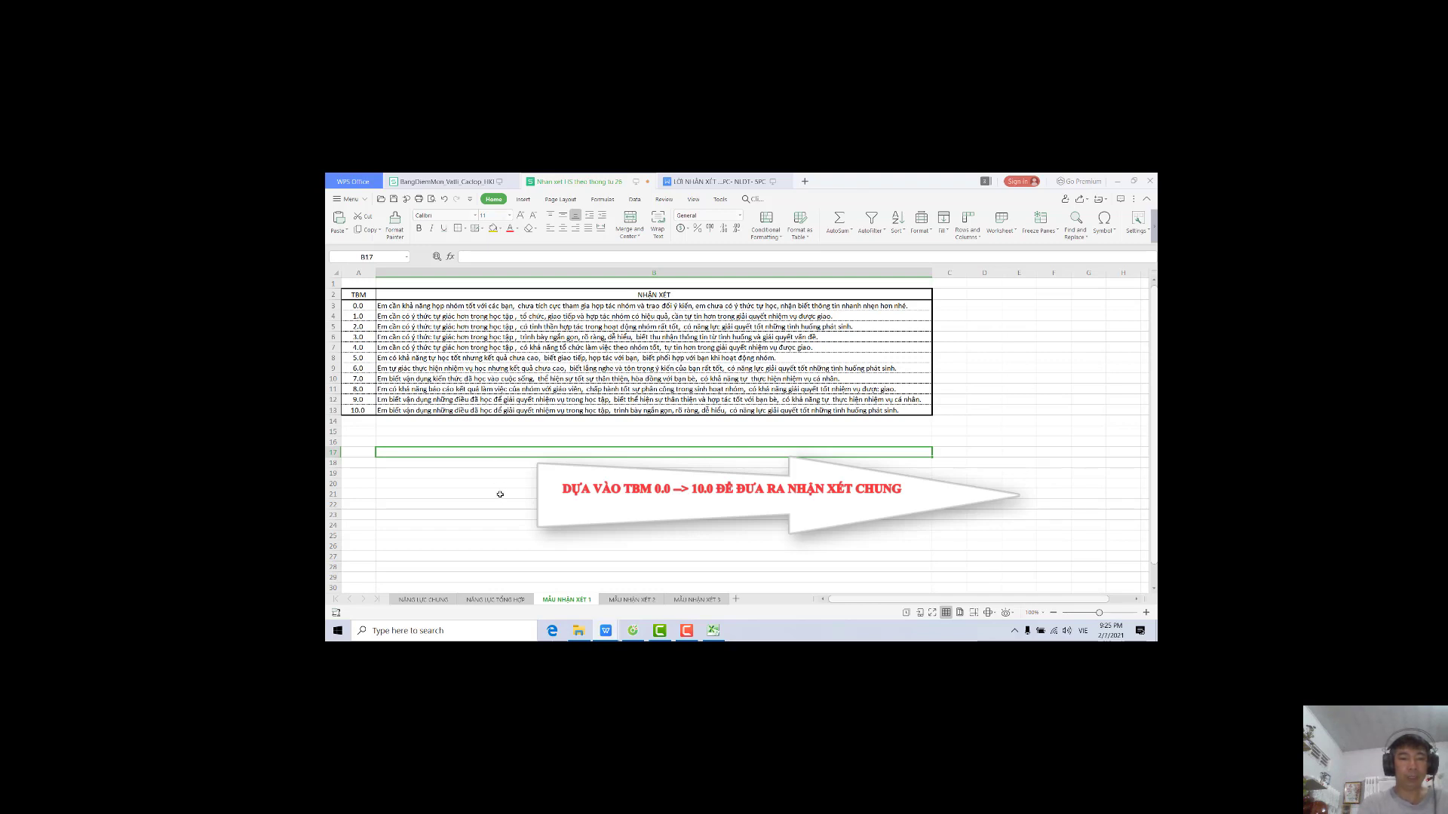
left_click(623, 601)
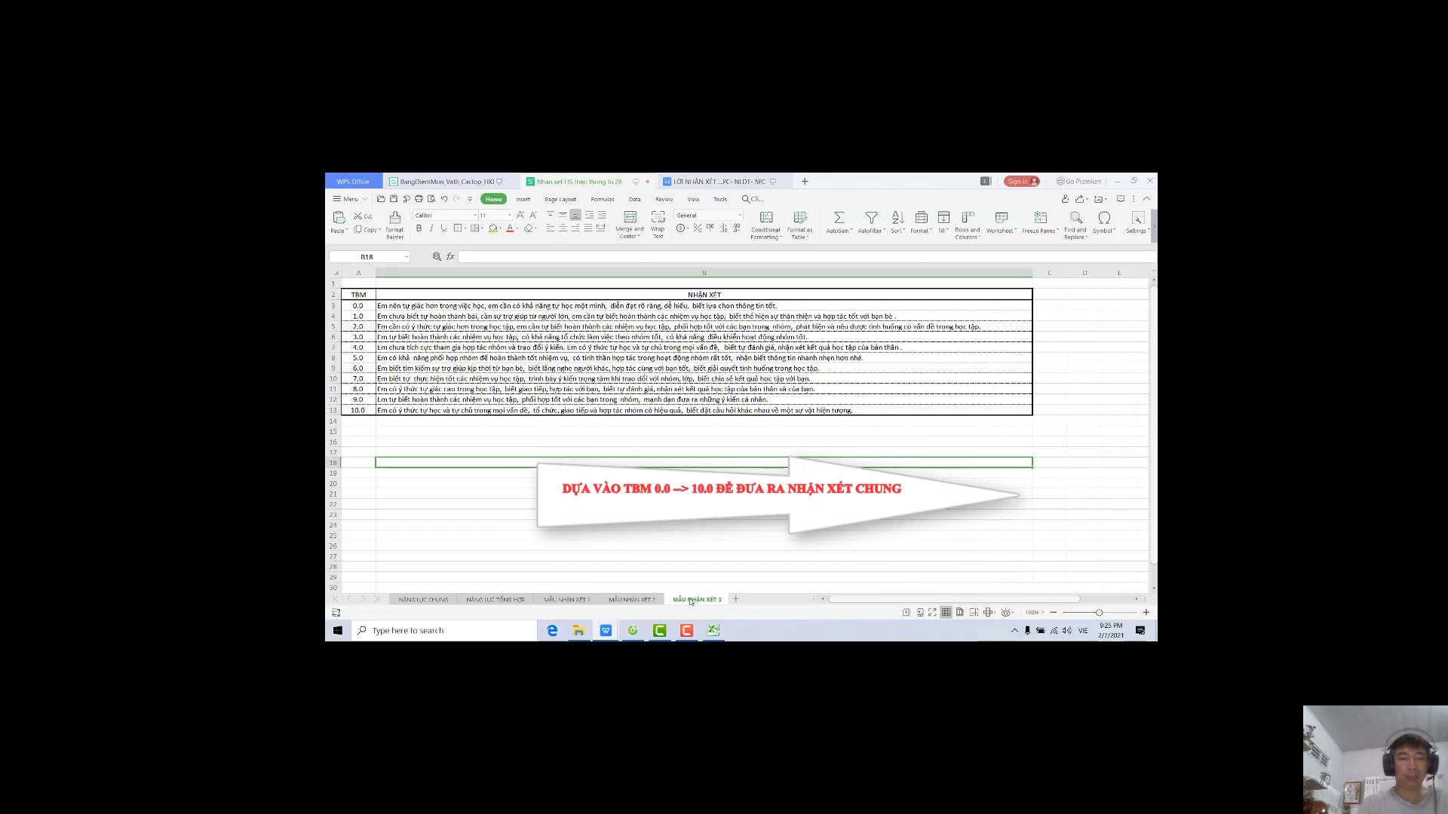
left_click(575, 601)
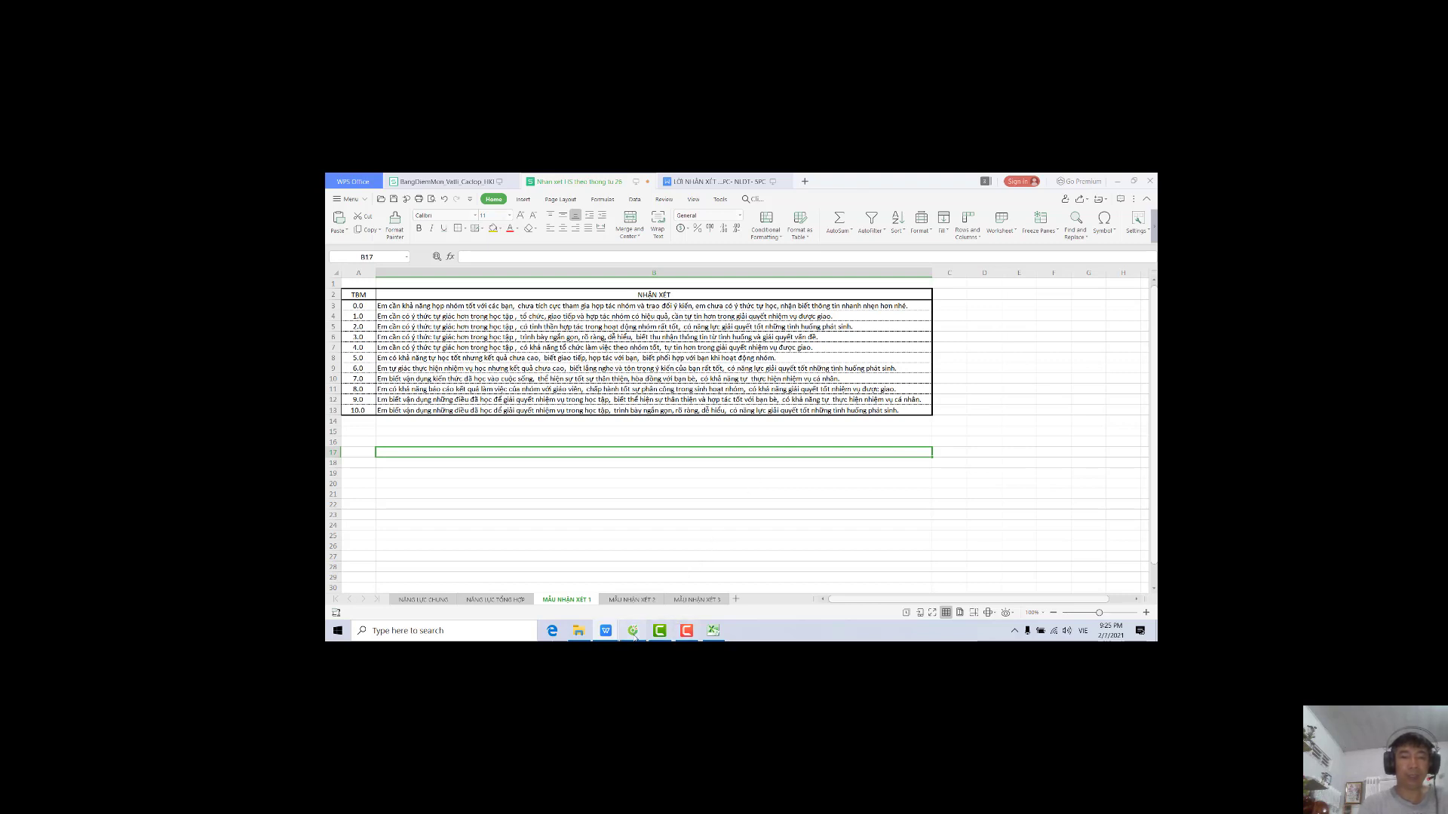
Switch to the Cốc Cốc browser, enter the SMAS school management system and open the student gradebook (Sổ điểm)
left_click(633, 630)
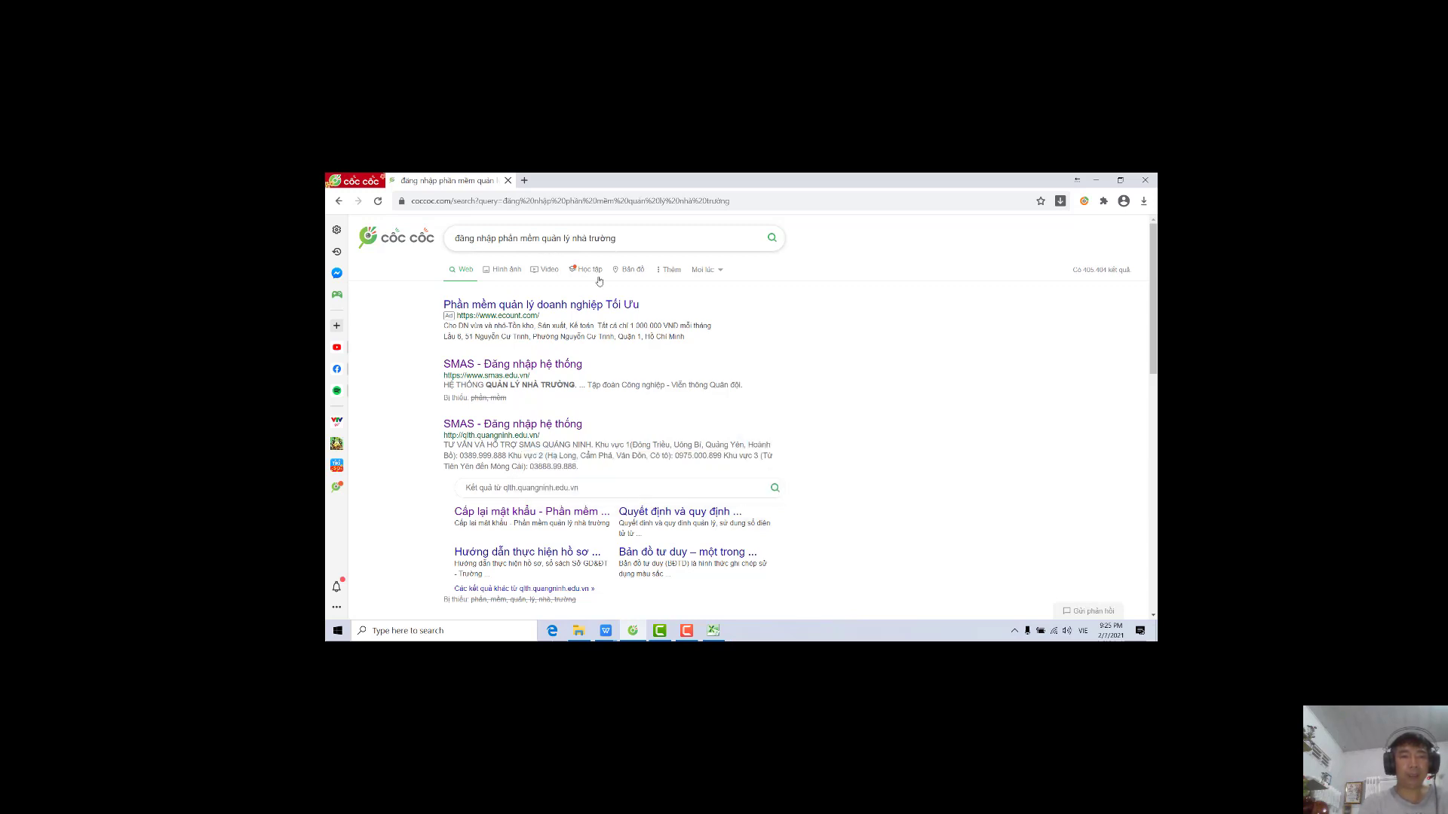
left_click(539, 368)
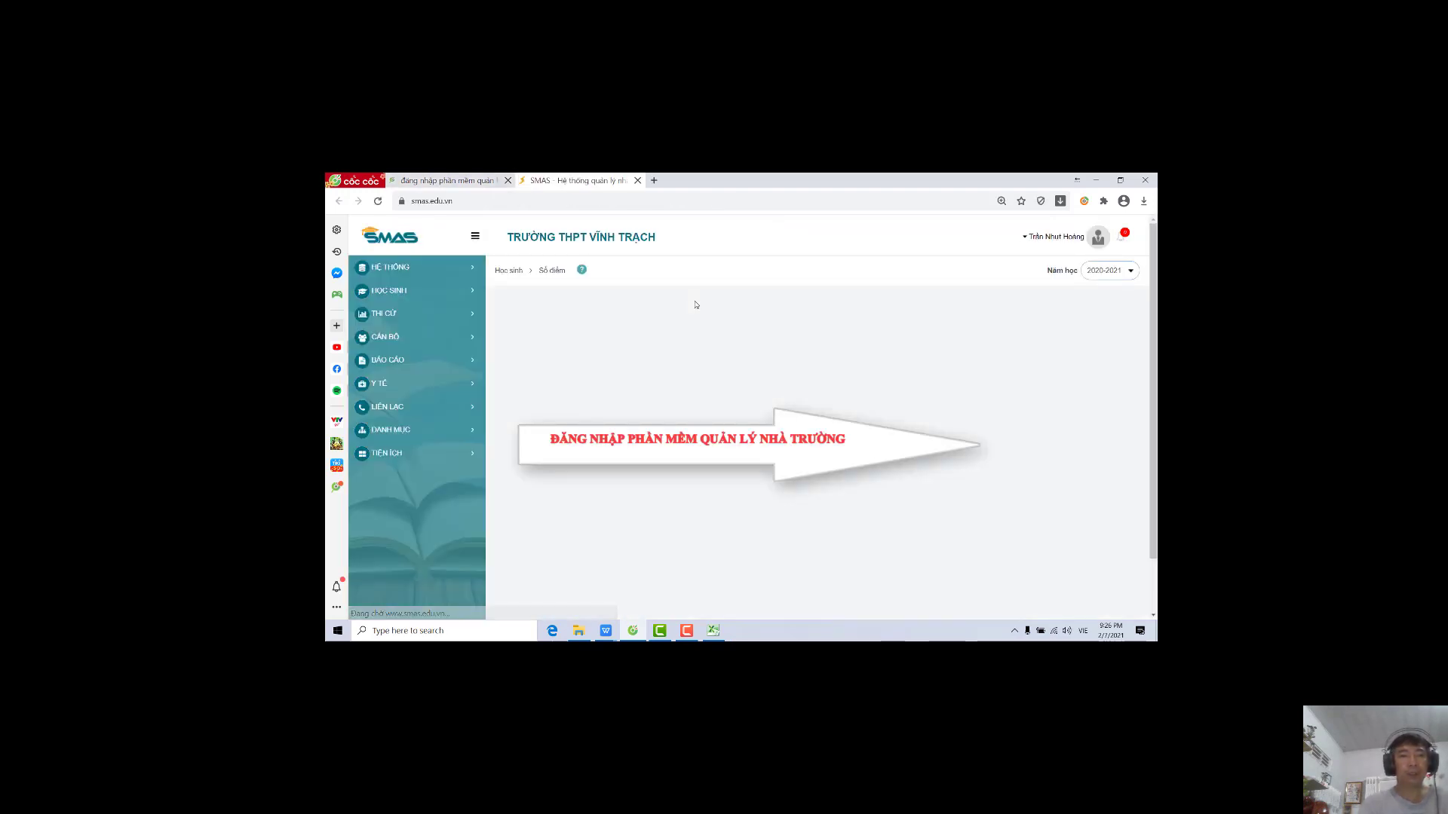
left_click(398, 291)
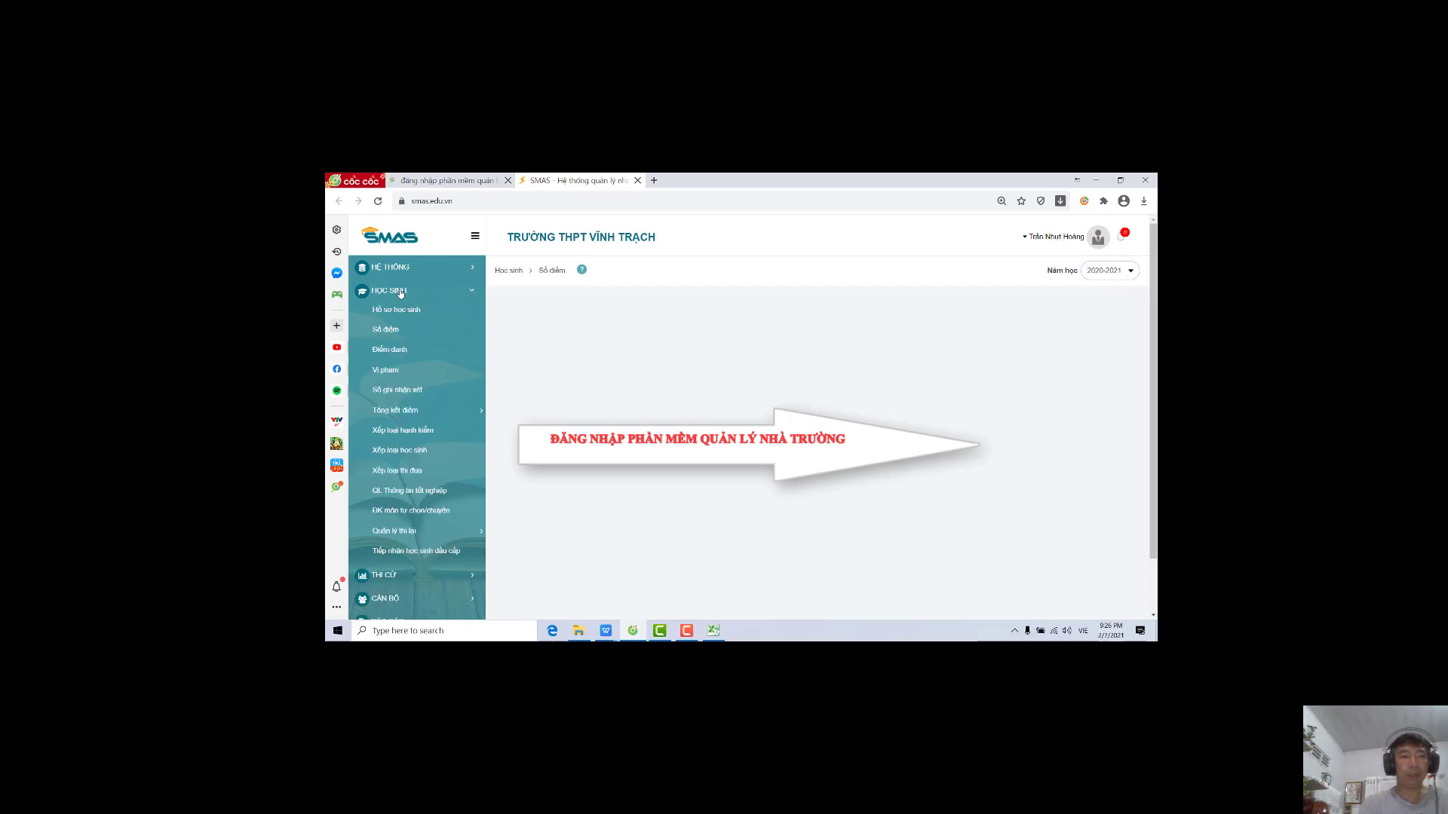
left_click(397, 331)
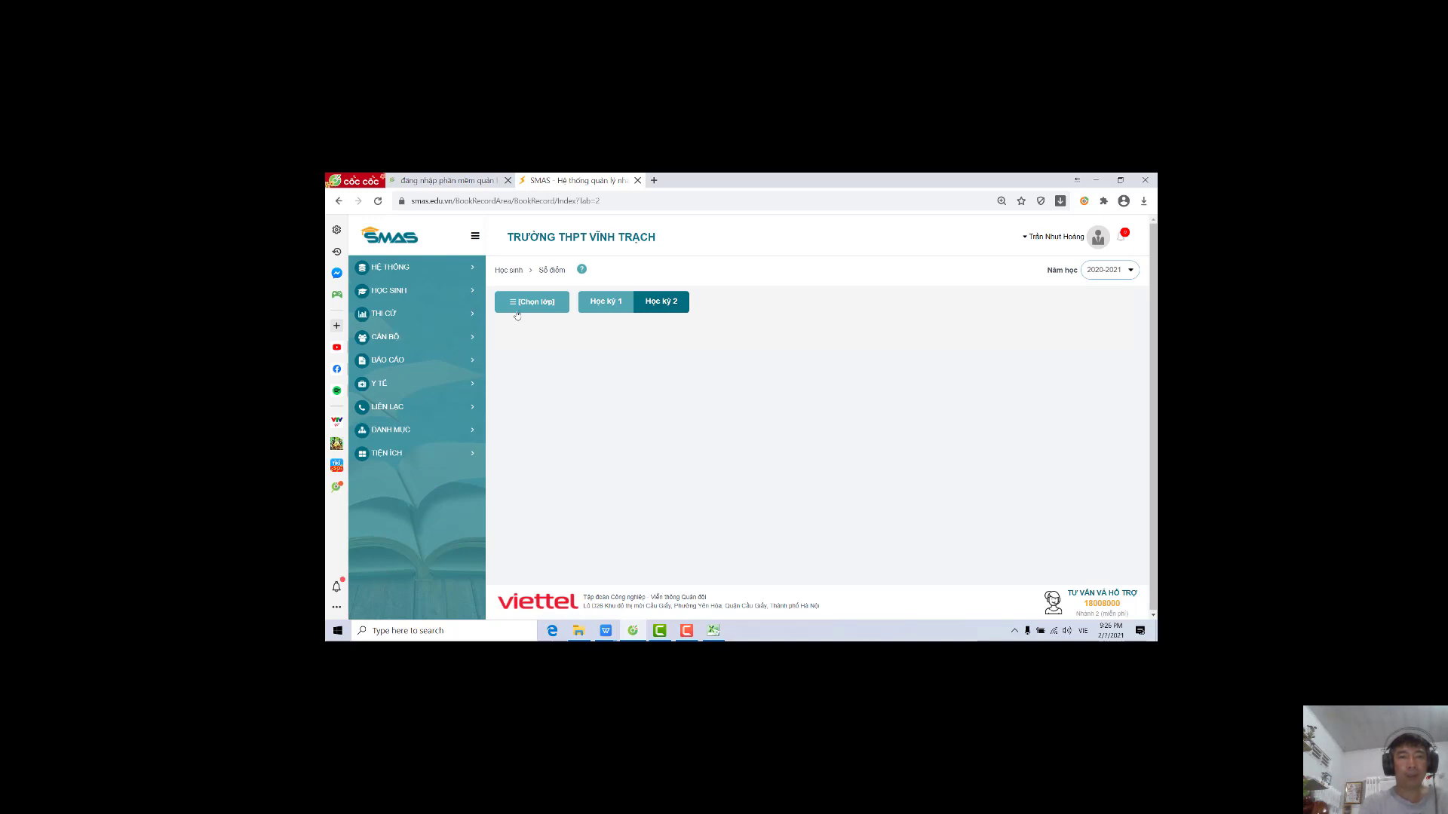
Display the Vật lí gradebook of class 11A9 for Học kỳ 1
left_click(533, 304)
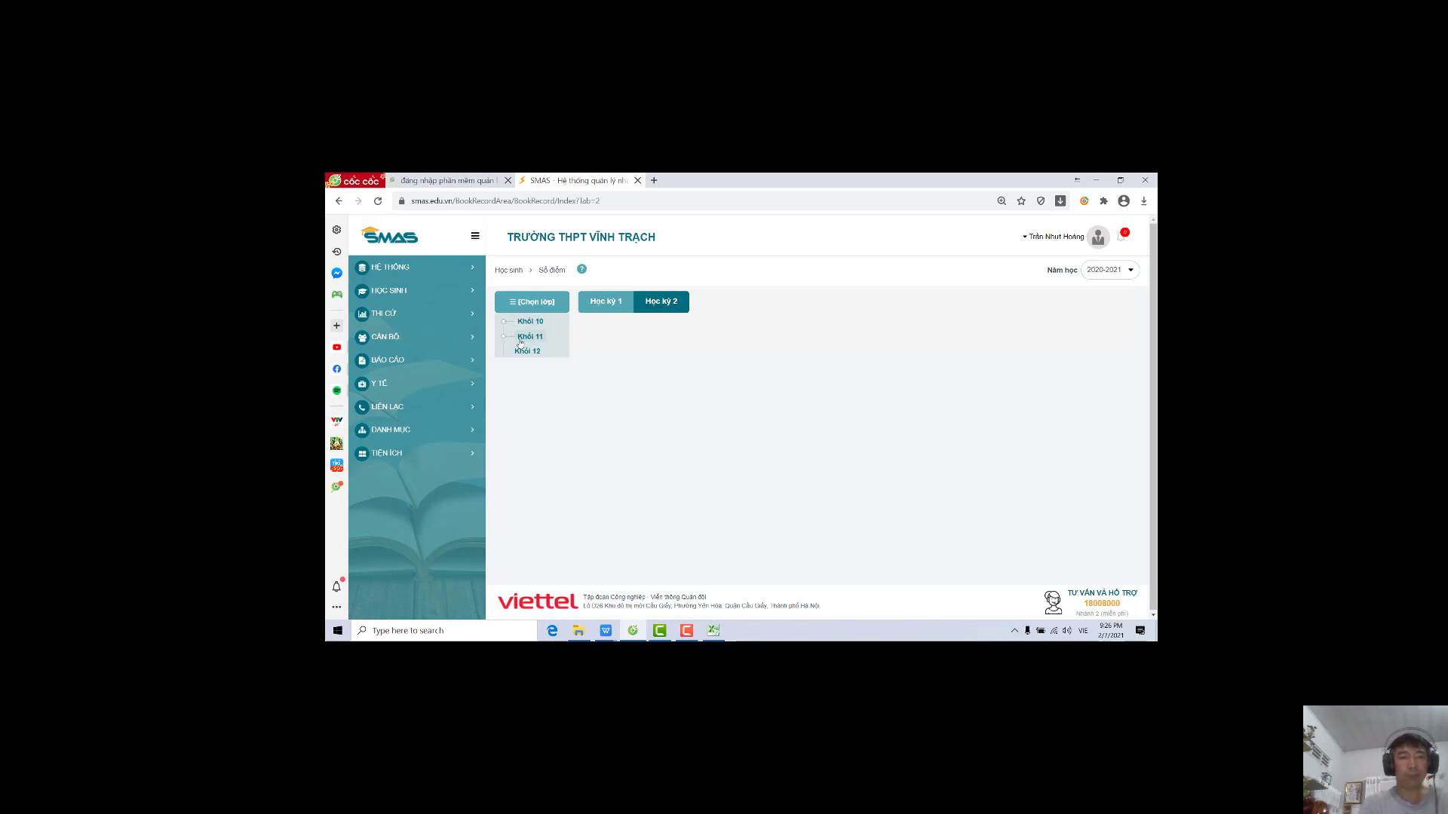
left_click(528, 337)
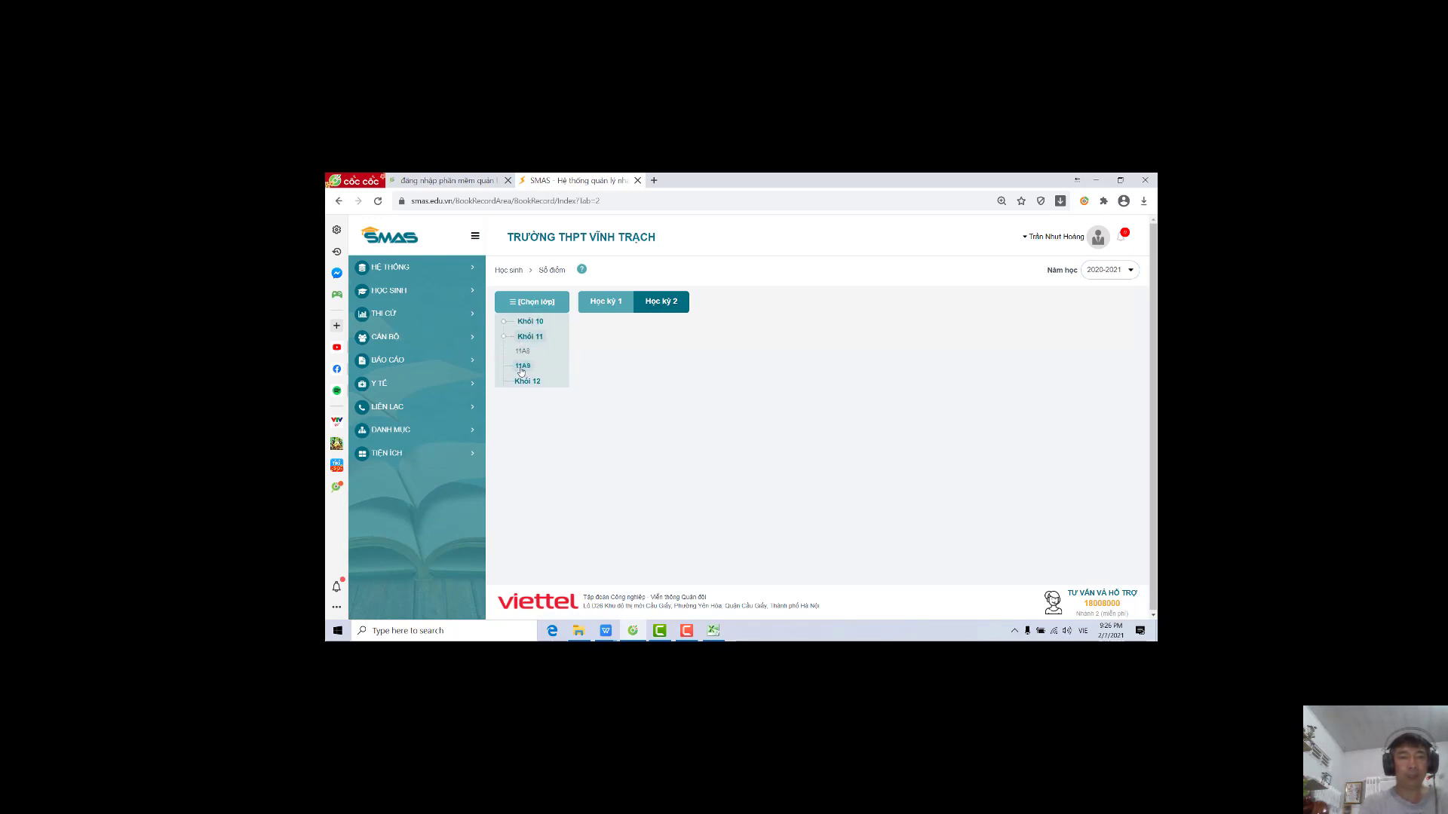
left_click(522, 367)
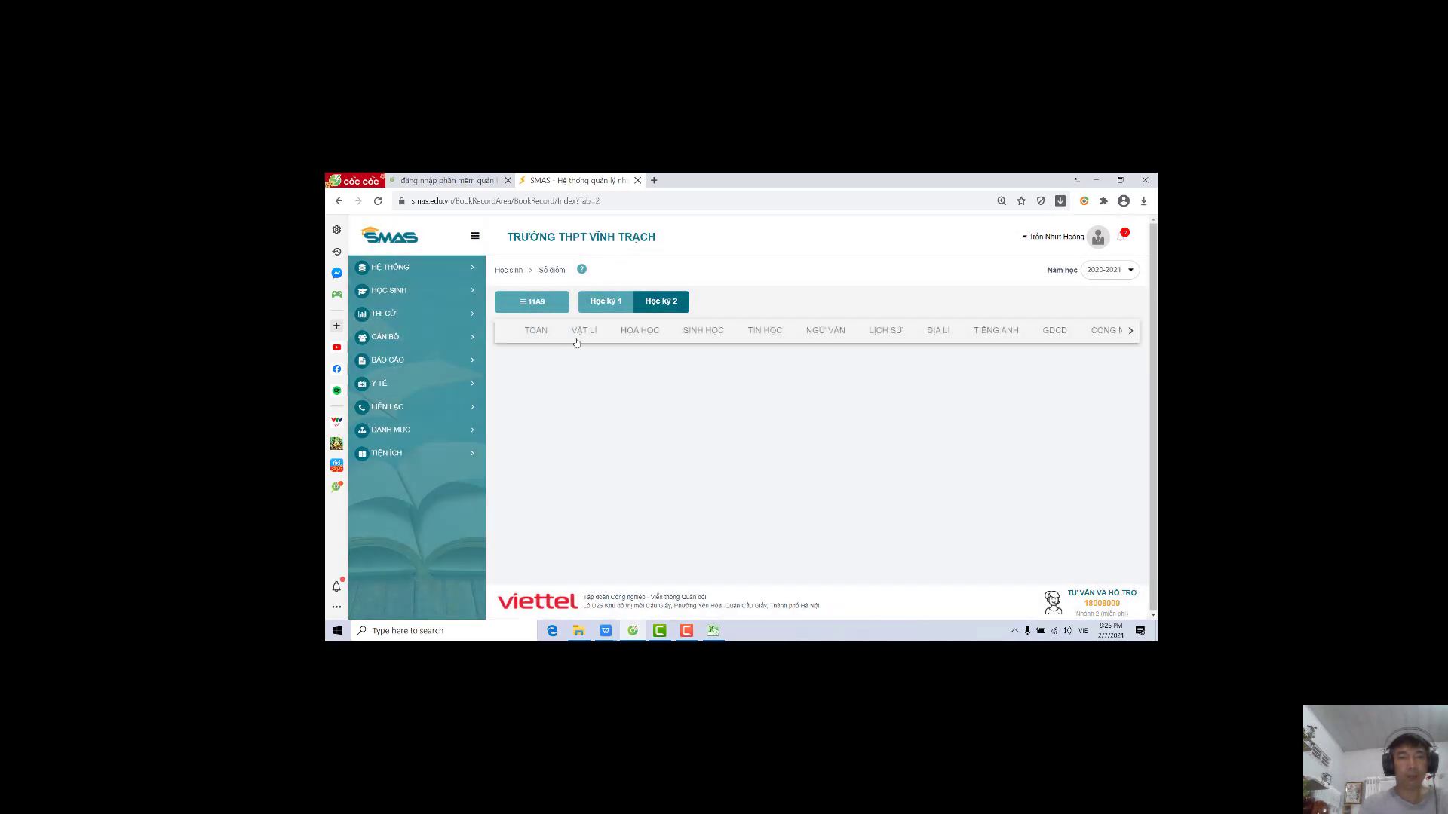
left_click(583, 334)
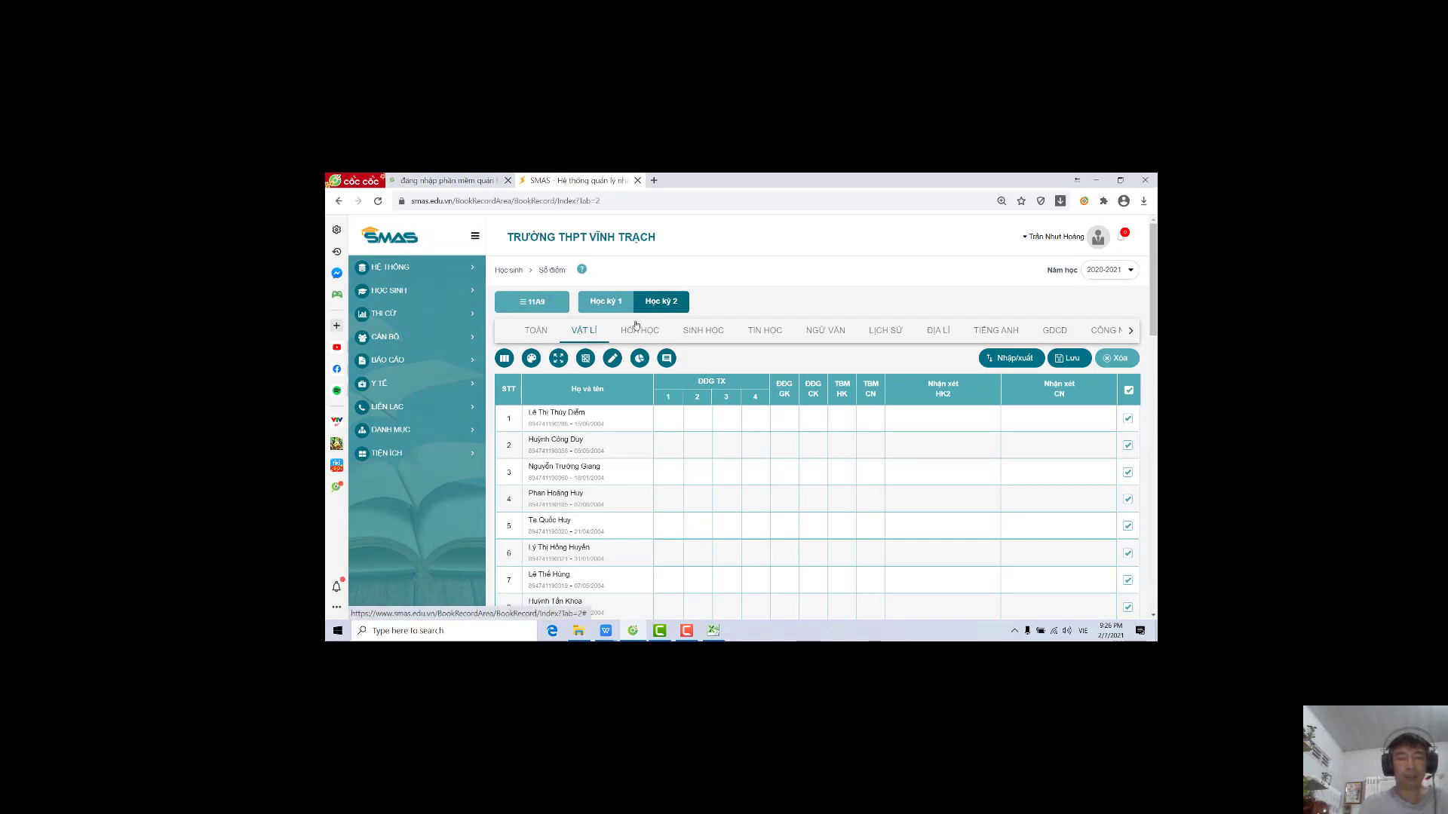
left_click(612, 305)
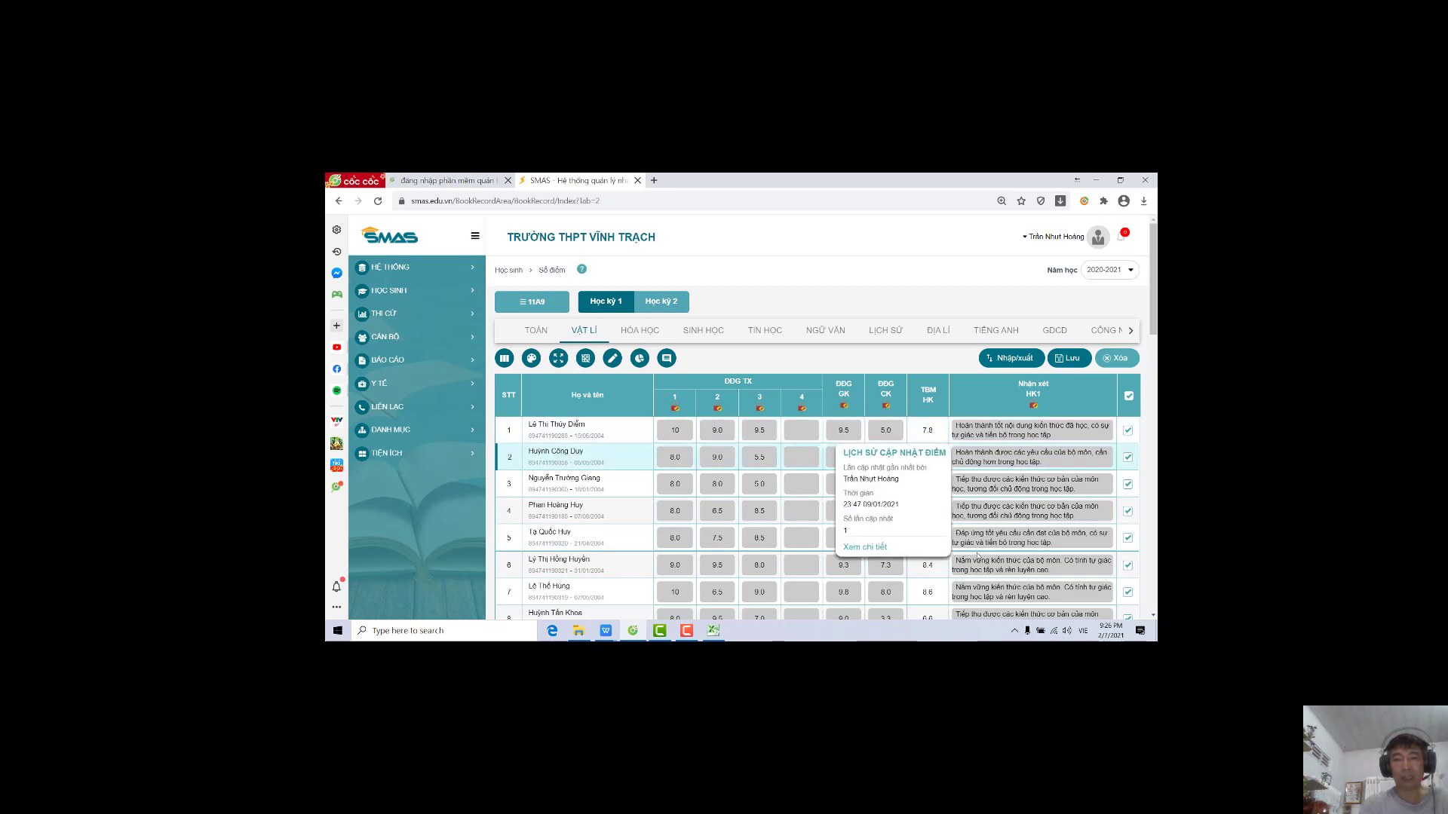
Export the Vật lí gradebook of all classes (10A6, 10A7 and 11A9) to an Excel file
left_click(1009, 359)
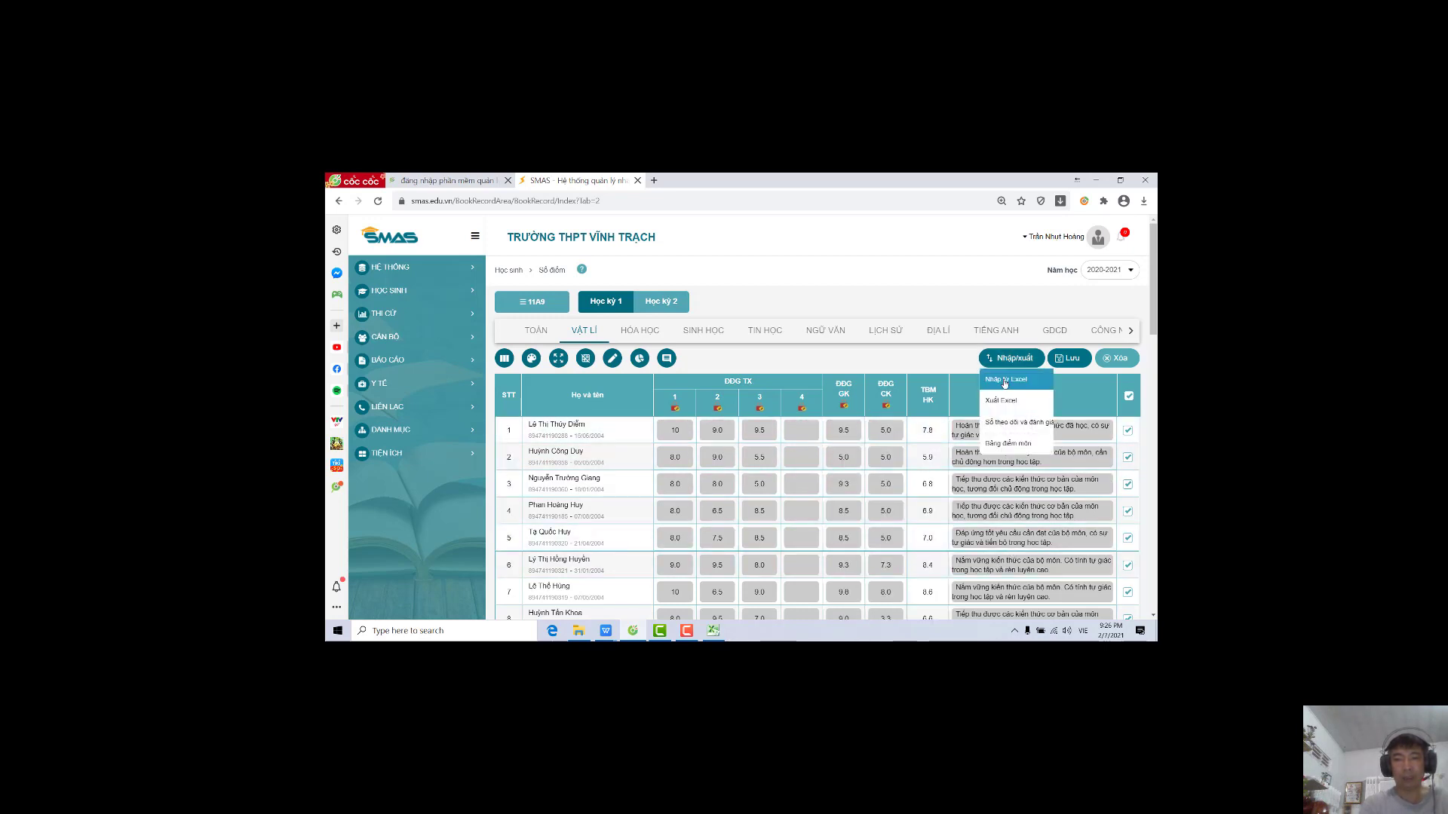
left_click(1003, 403)
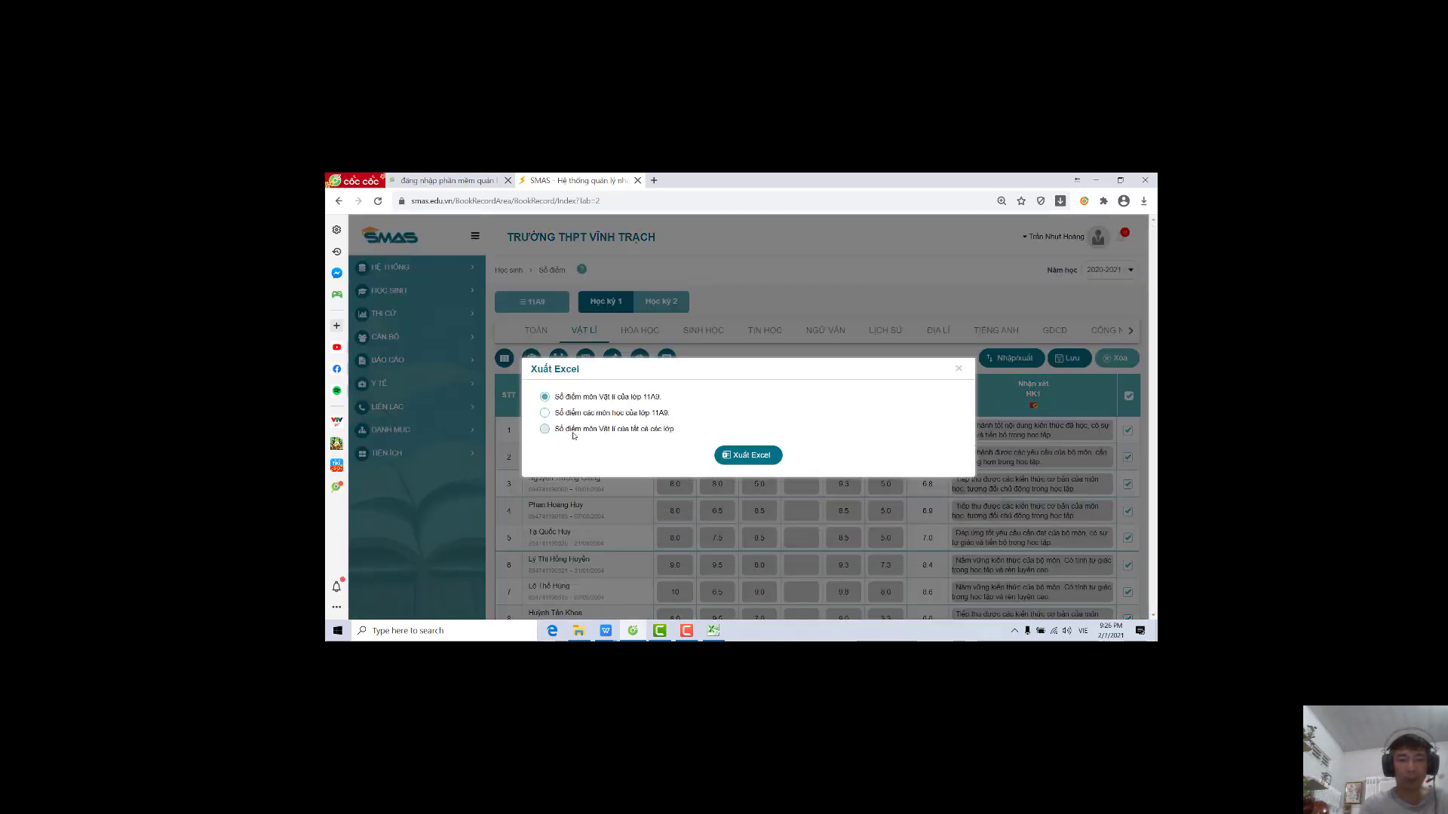
left_click(573, 429)
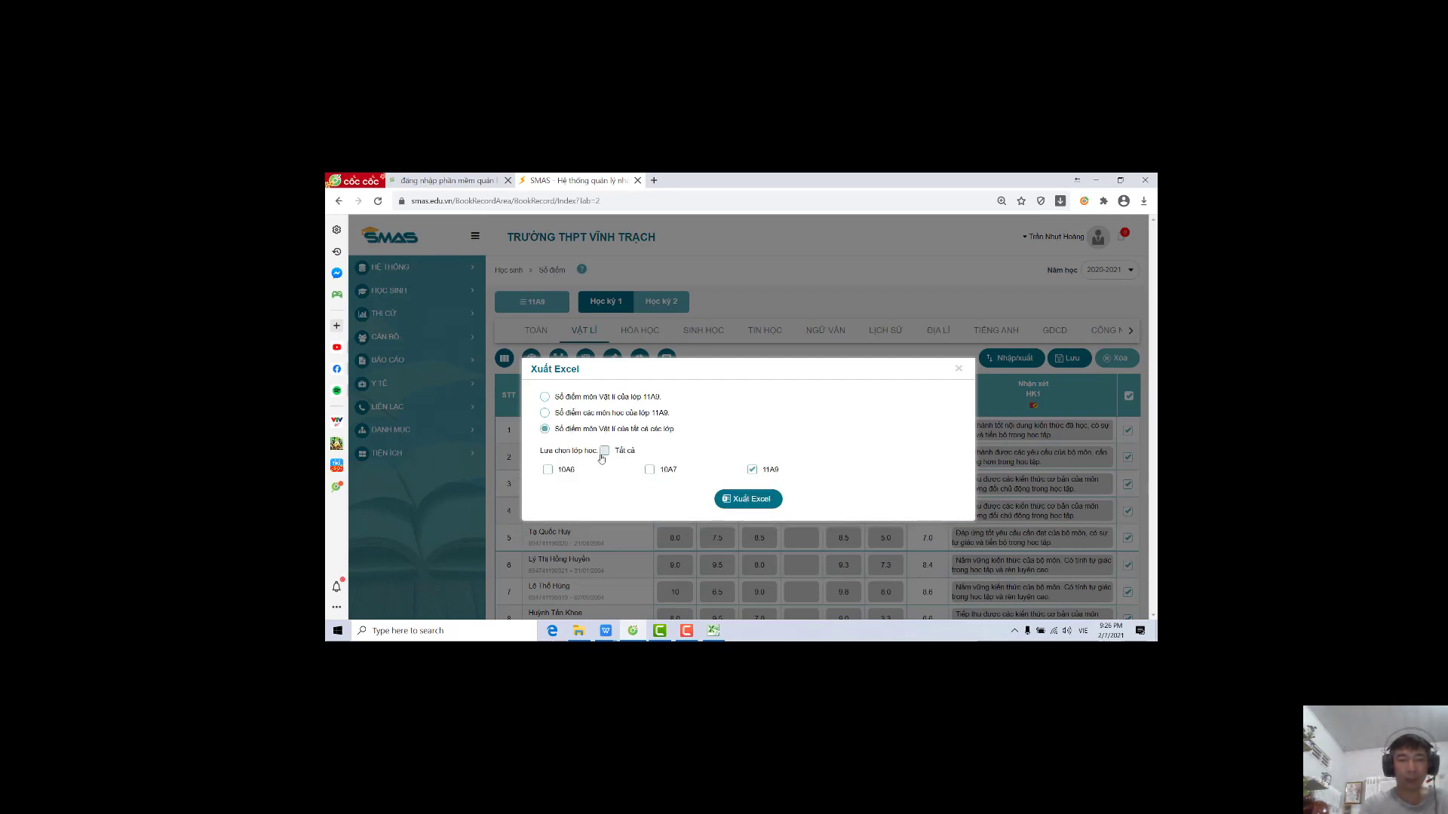
left_click(724, 501)
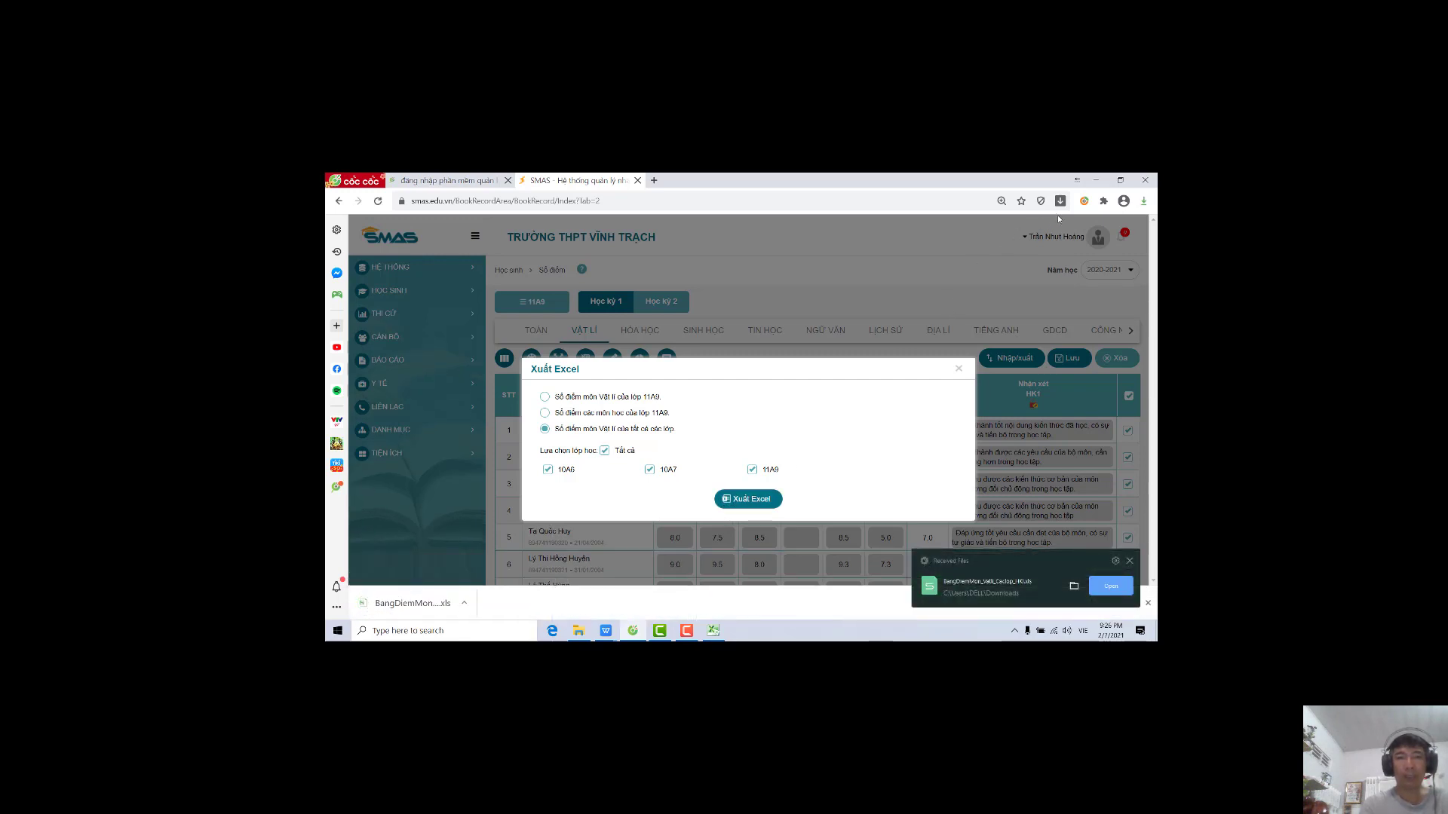
Minimize the browser, WPS Office and Excel windows, and open the Downloads folder in File Explorer
left_click(1099, 181)
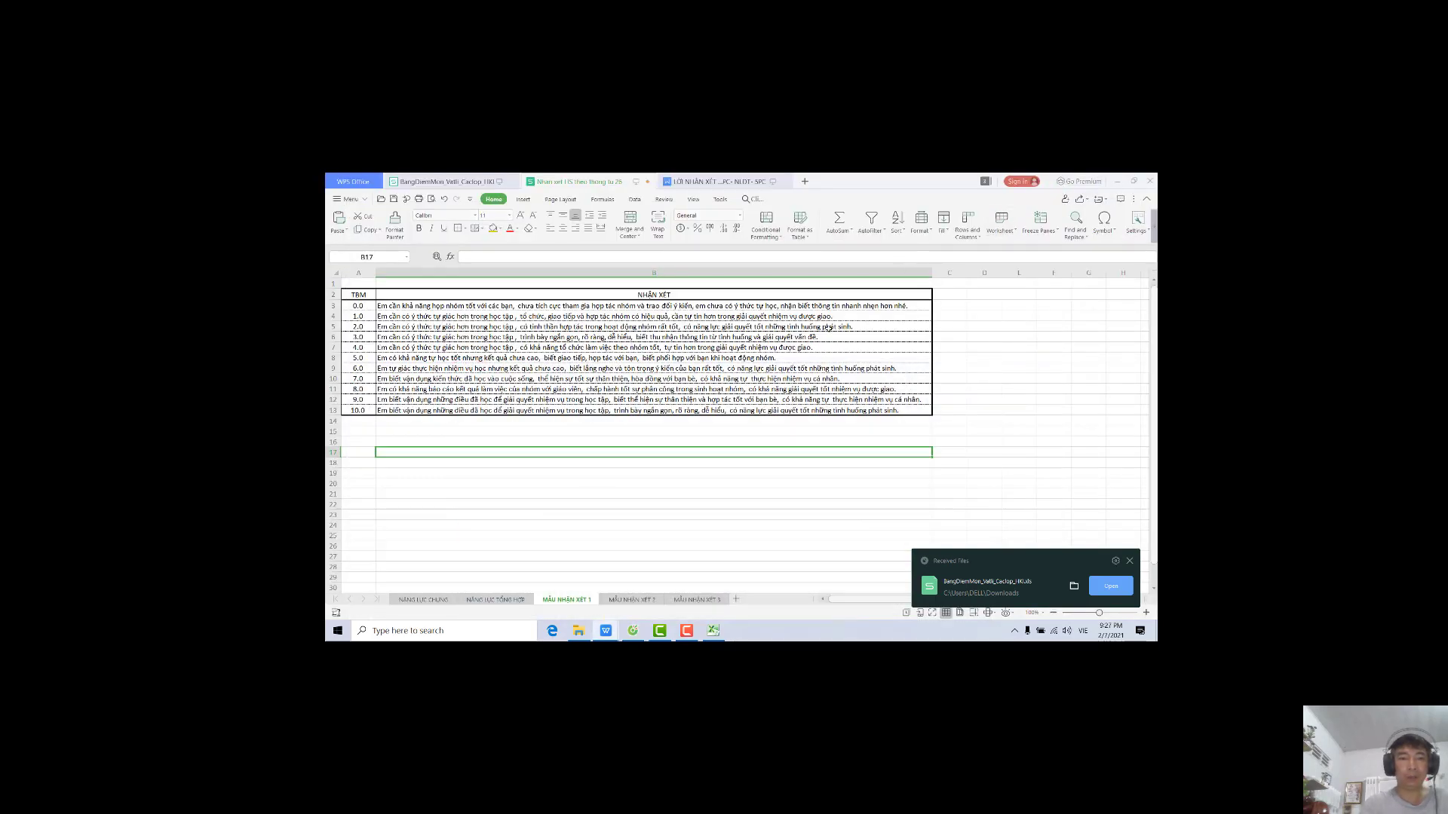
left_click(1119, 182)
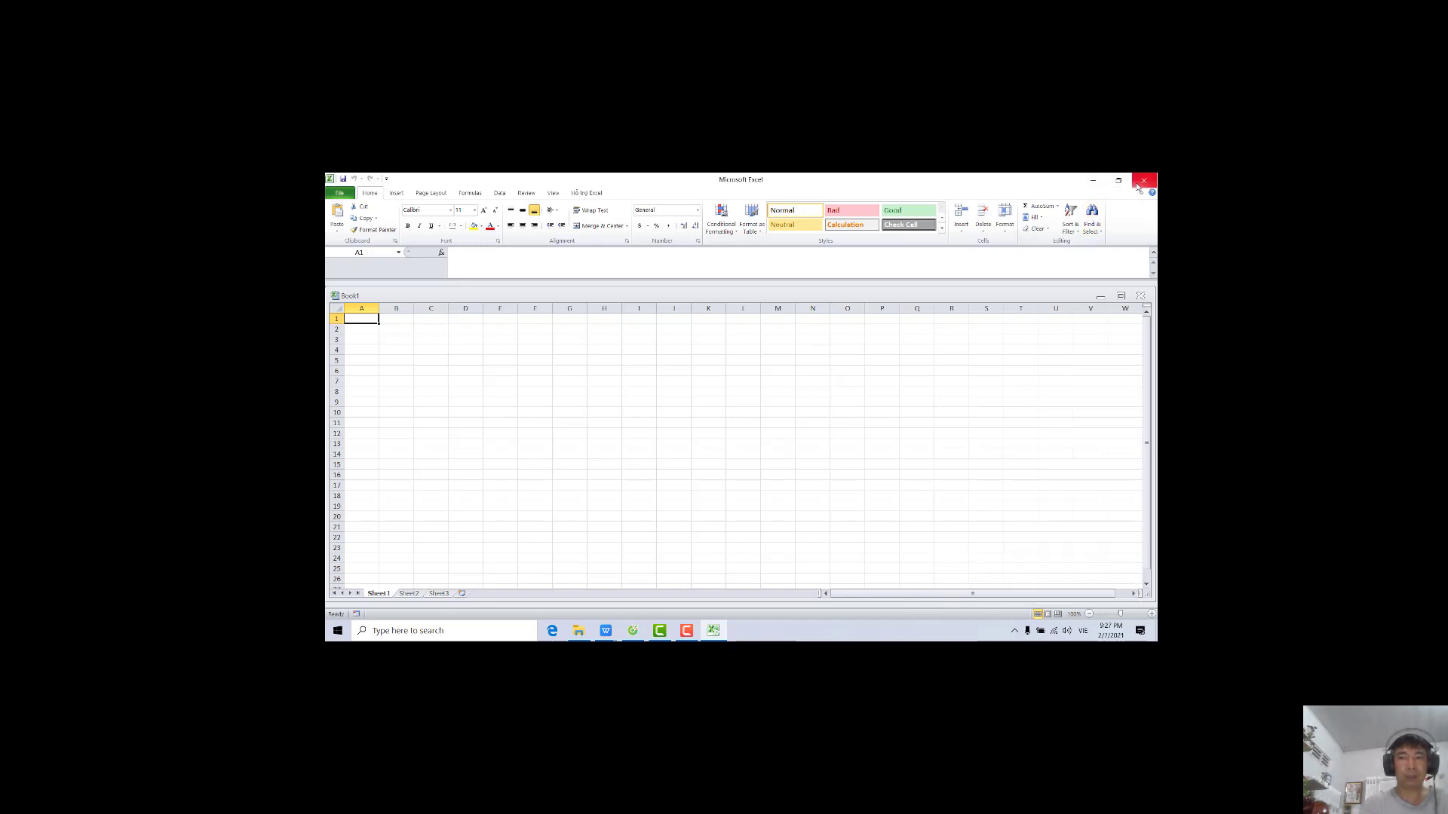
left_click(1093, 180)
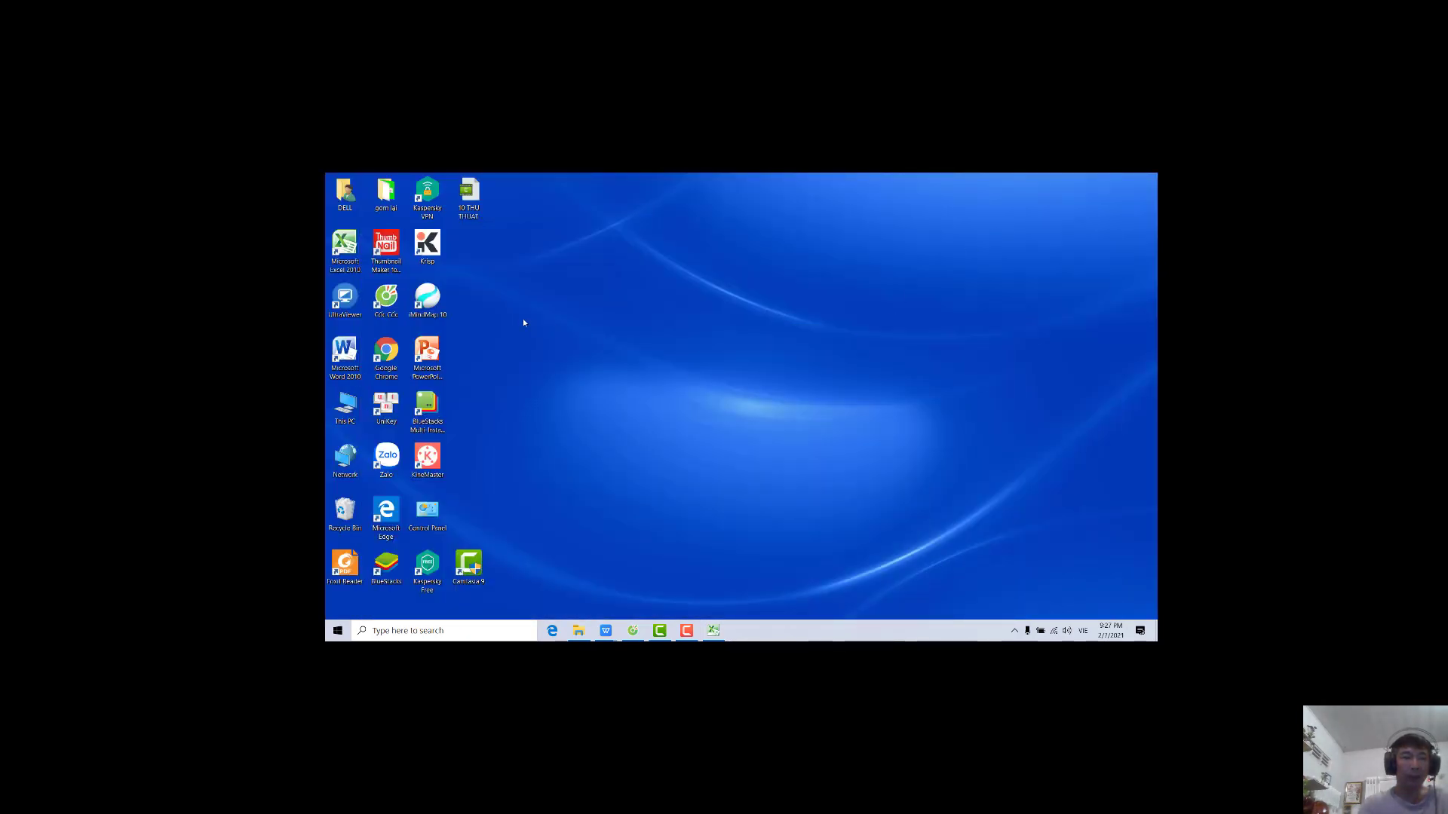
double_click(345, 411)
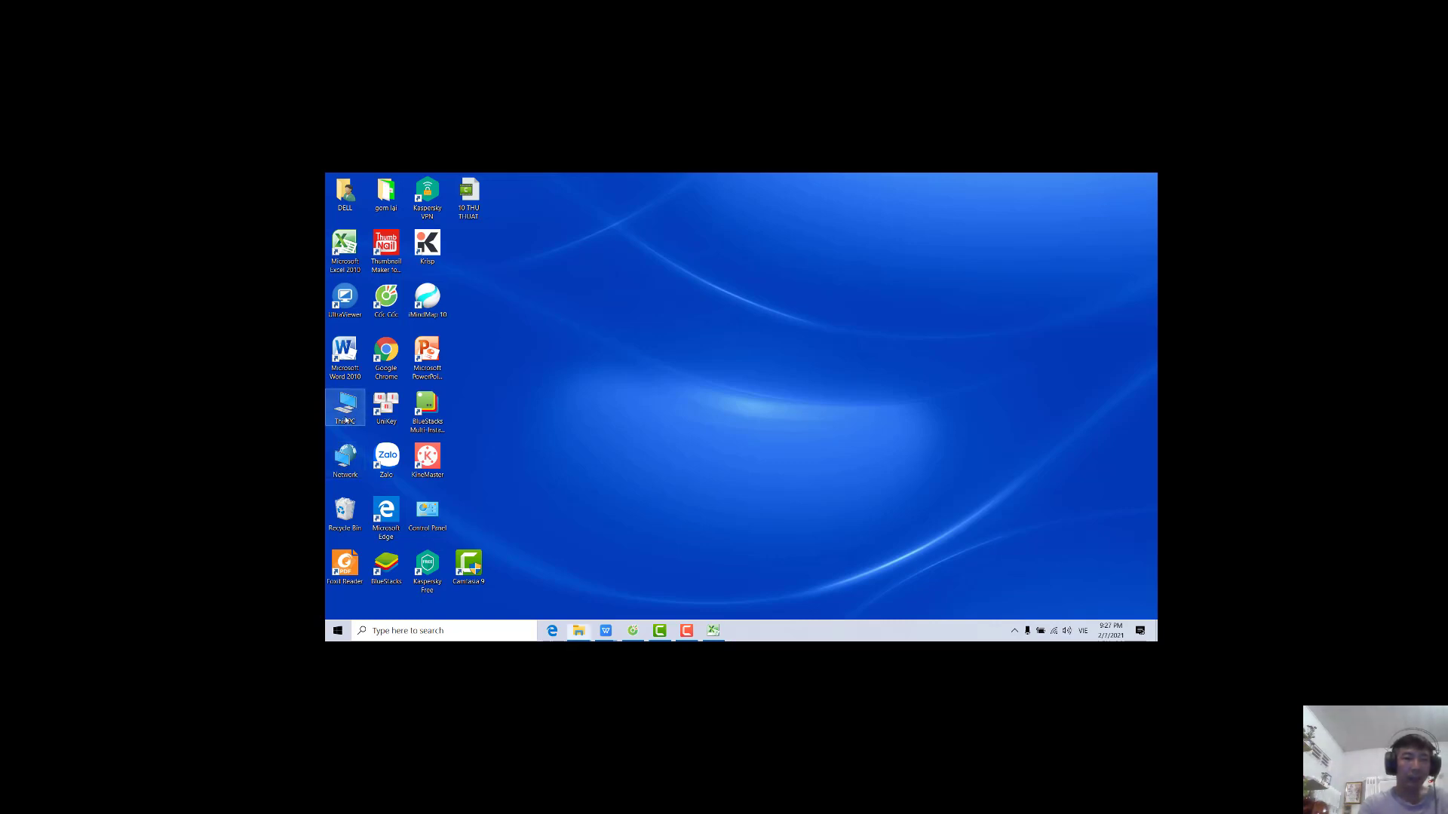
left_click(704, 478)
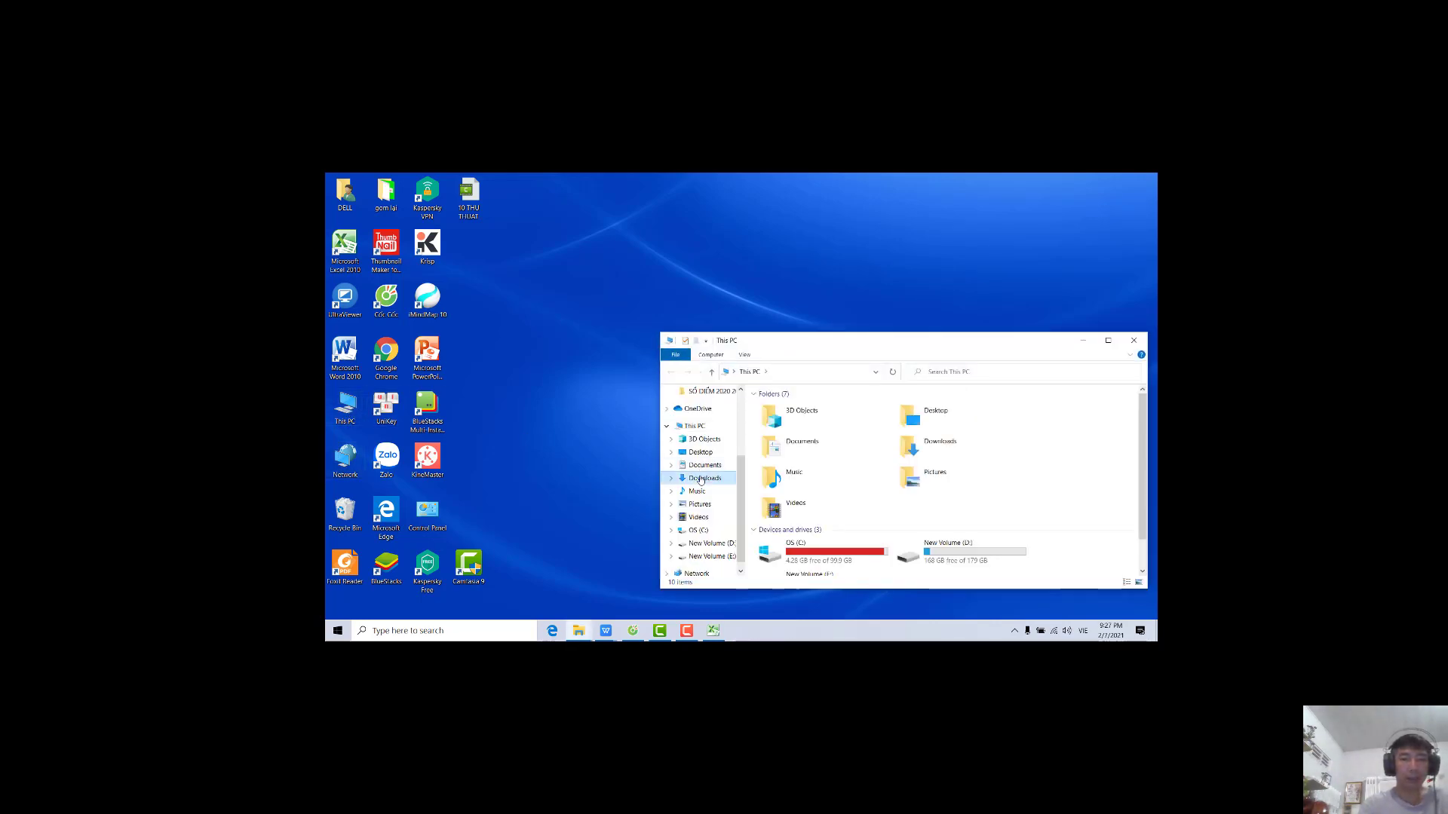
Copy the exported BangDiemMon_Vatli_Caclop_HKI file and switch to the folder "cách nhận xét hs dành cho GVBM không cần phần mềm"
right_click(801, 422)
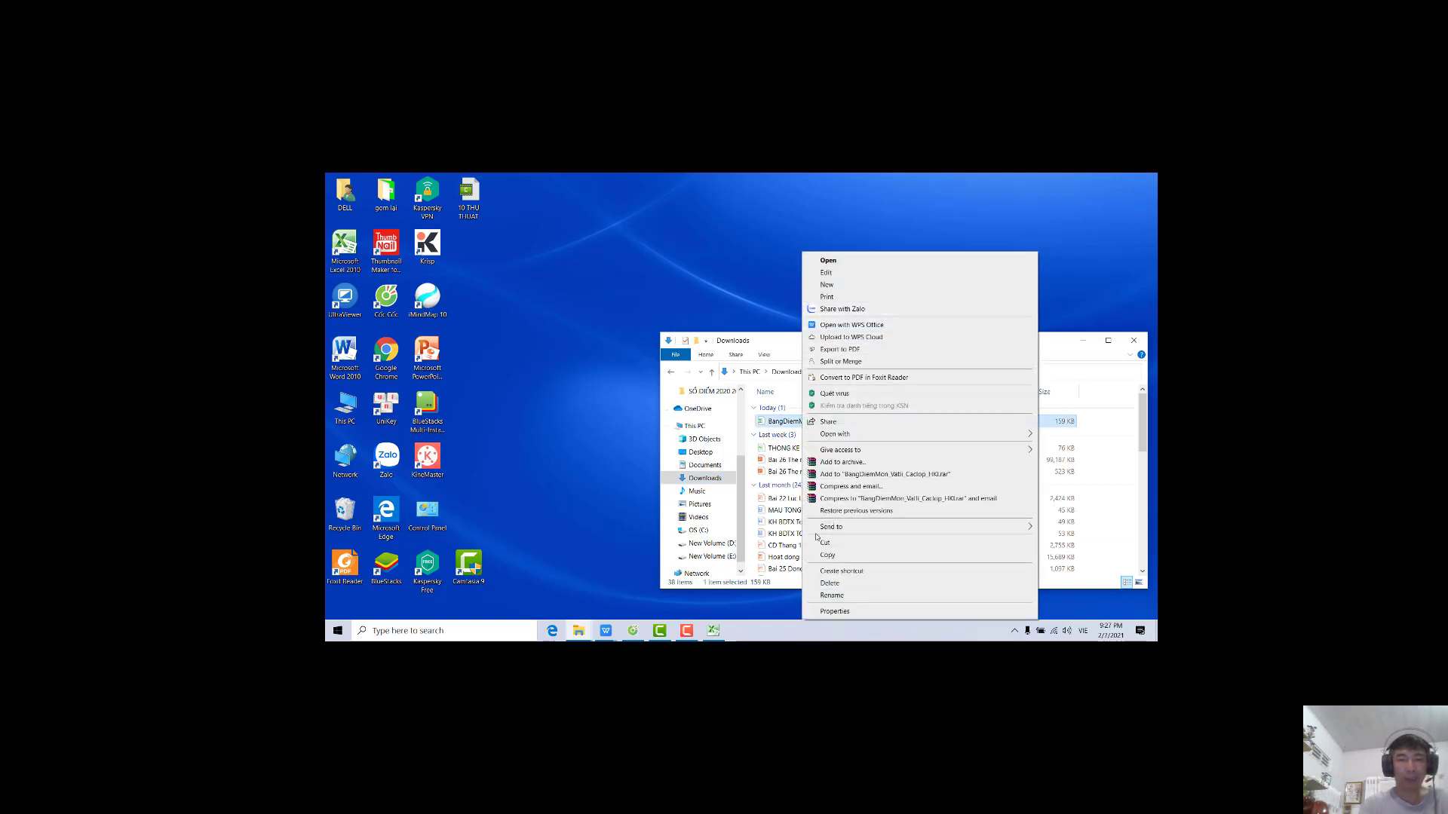
left_click(827, 555)
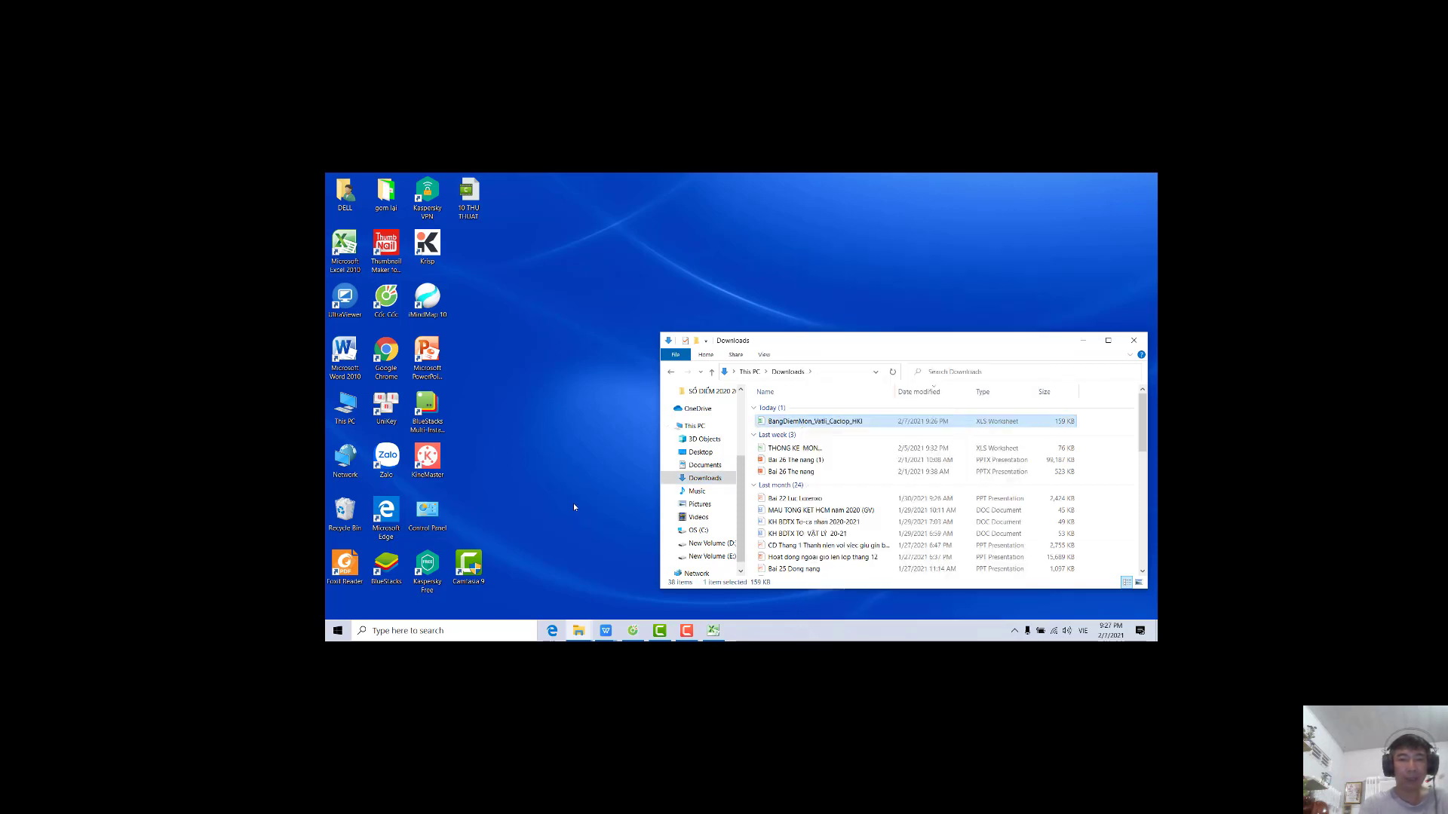
mouse_move(579, 630)
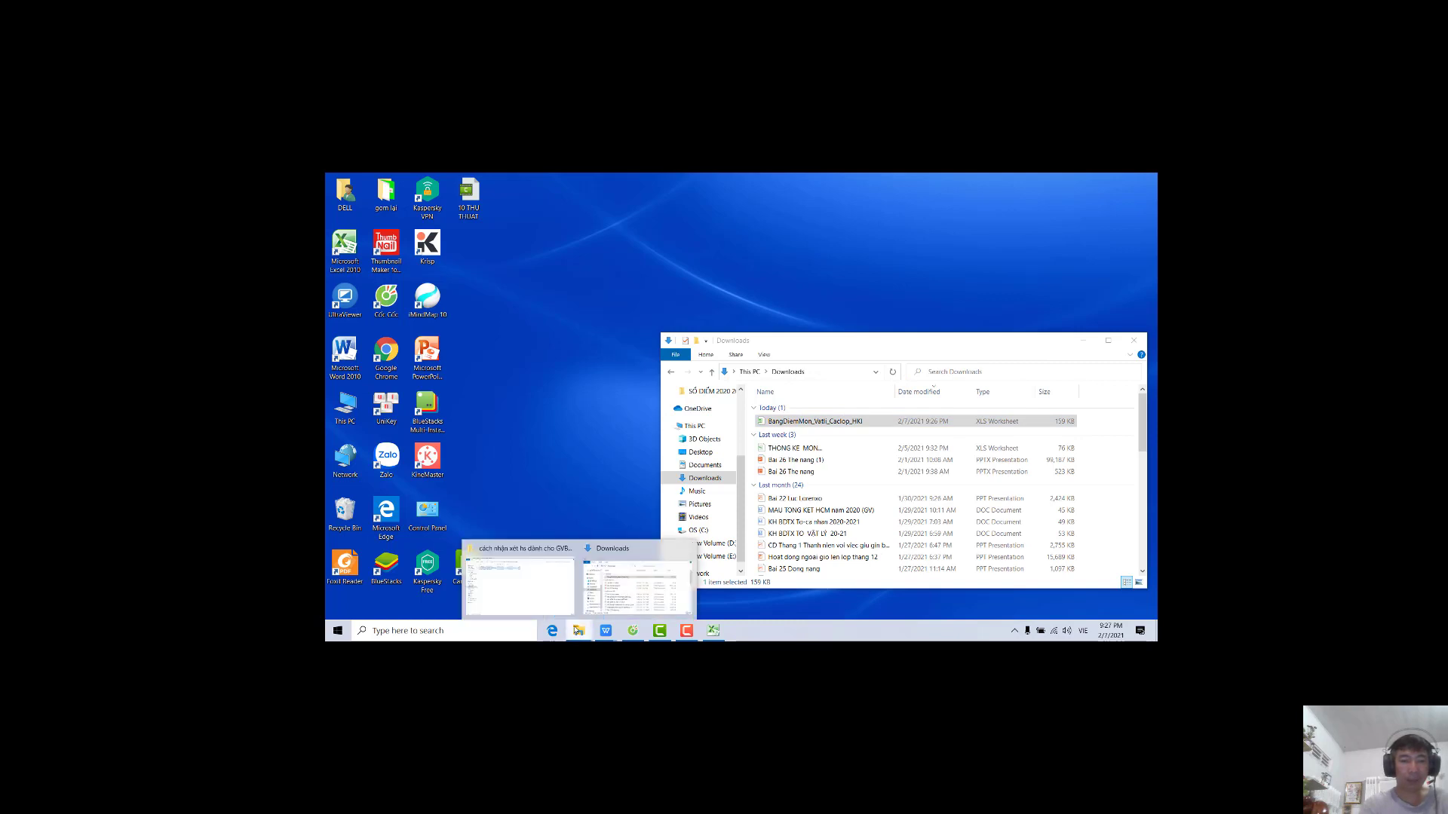
left_click(534, 592)
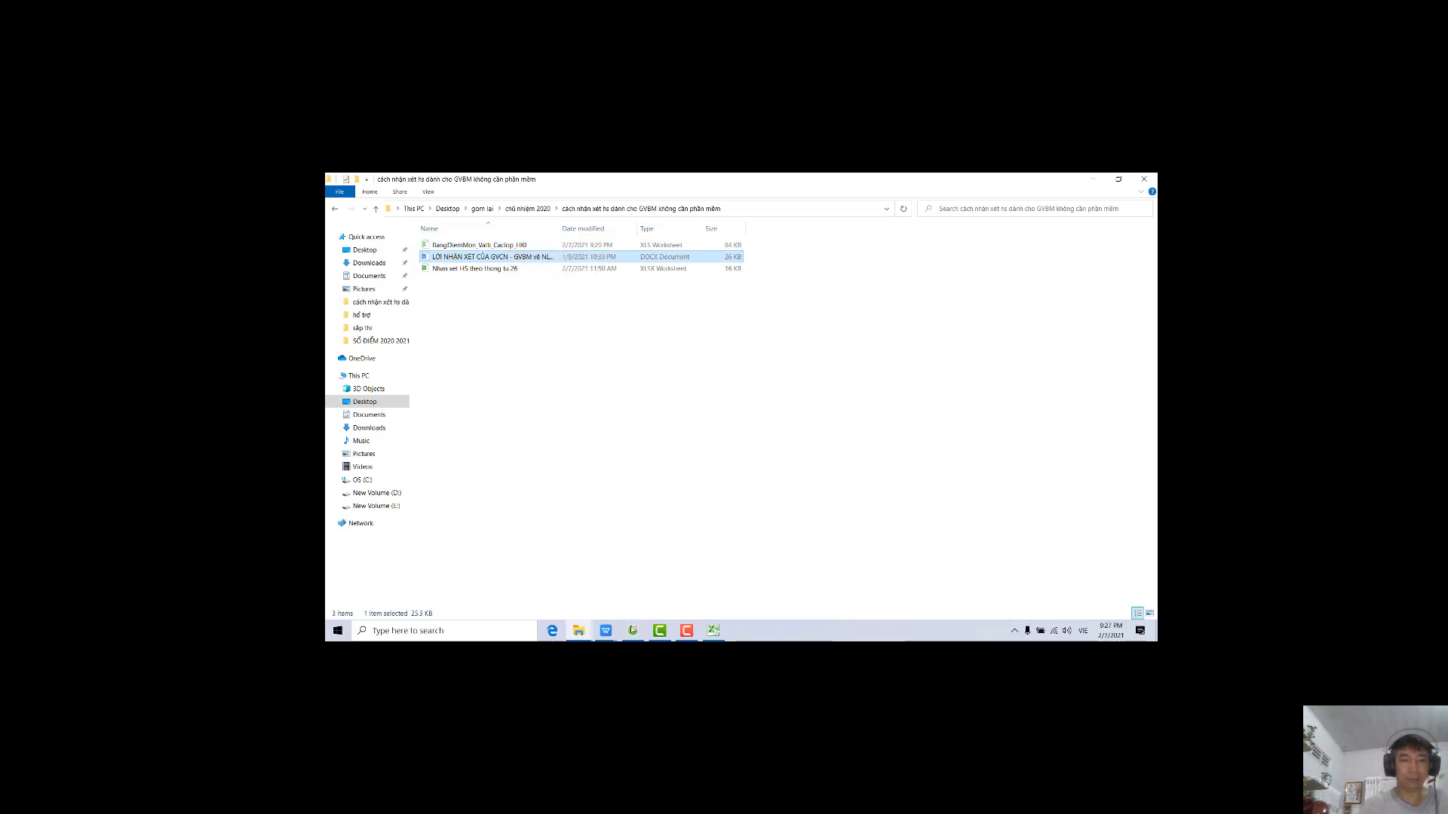
Switch to the BangDiemMon_Vatli_Caclop_HKI workbook in WPS Office and view Sheet1 and the 11A9 sheet
mouse_move(607, 638)
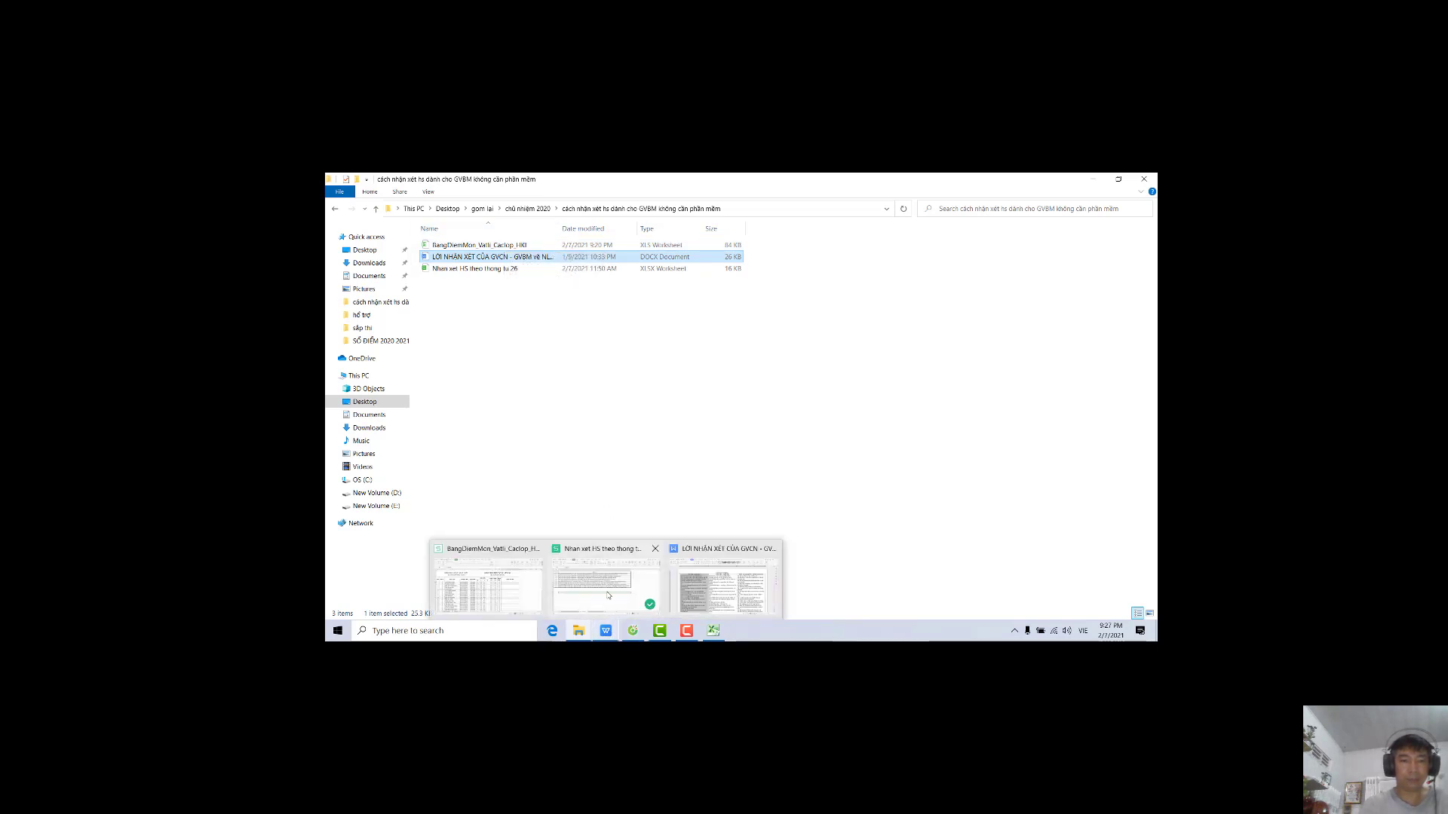
left_click(606, 591)
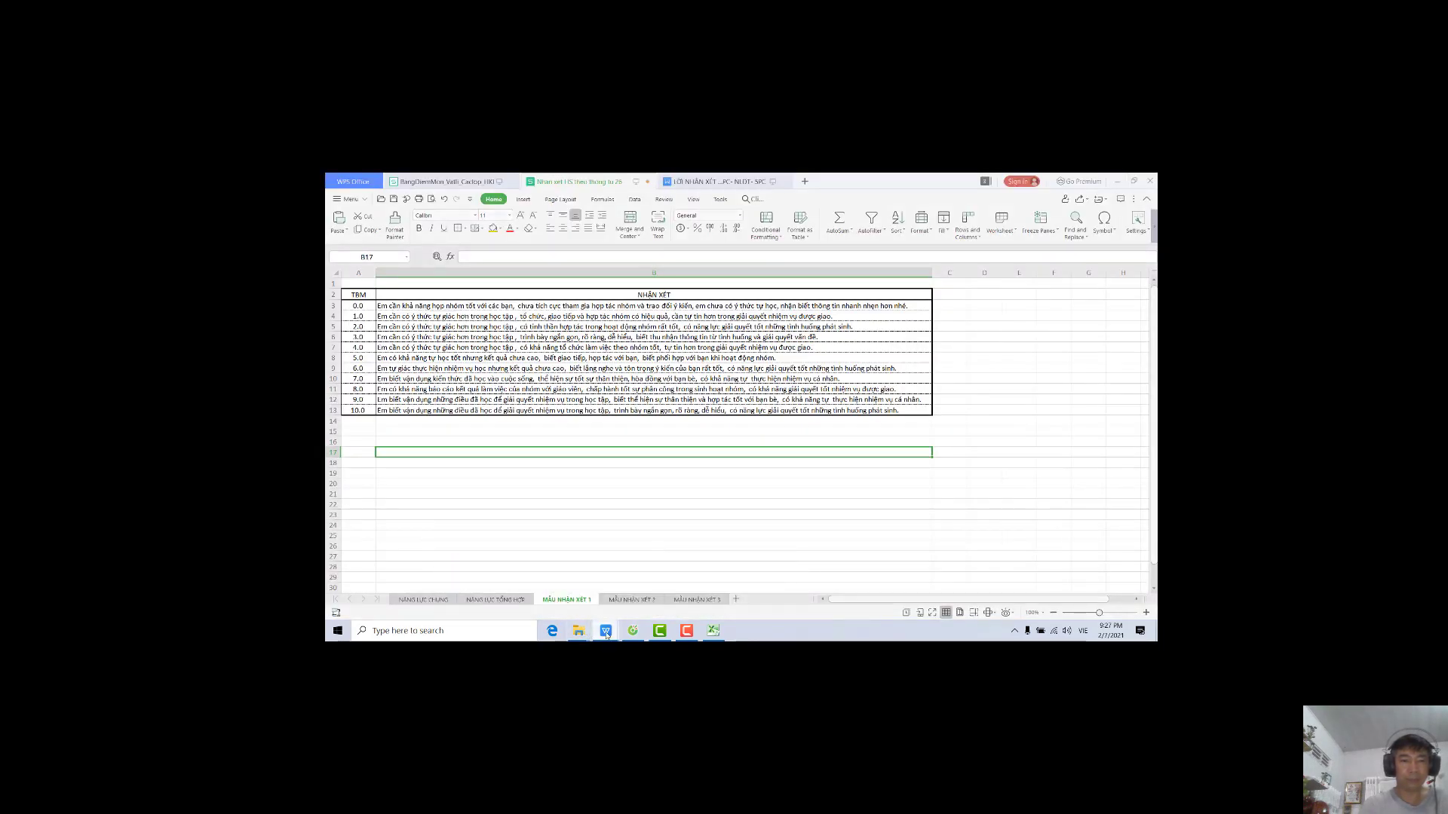
mouse_move(606, 634)
left_click(486, 585)
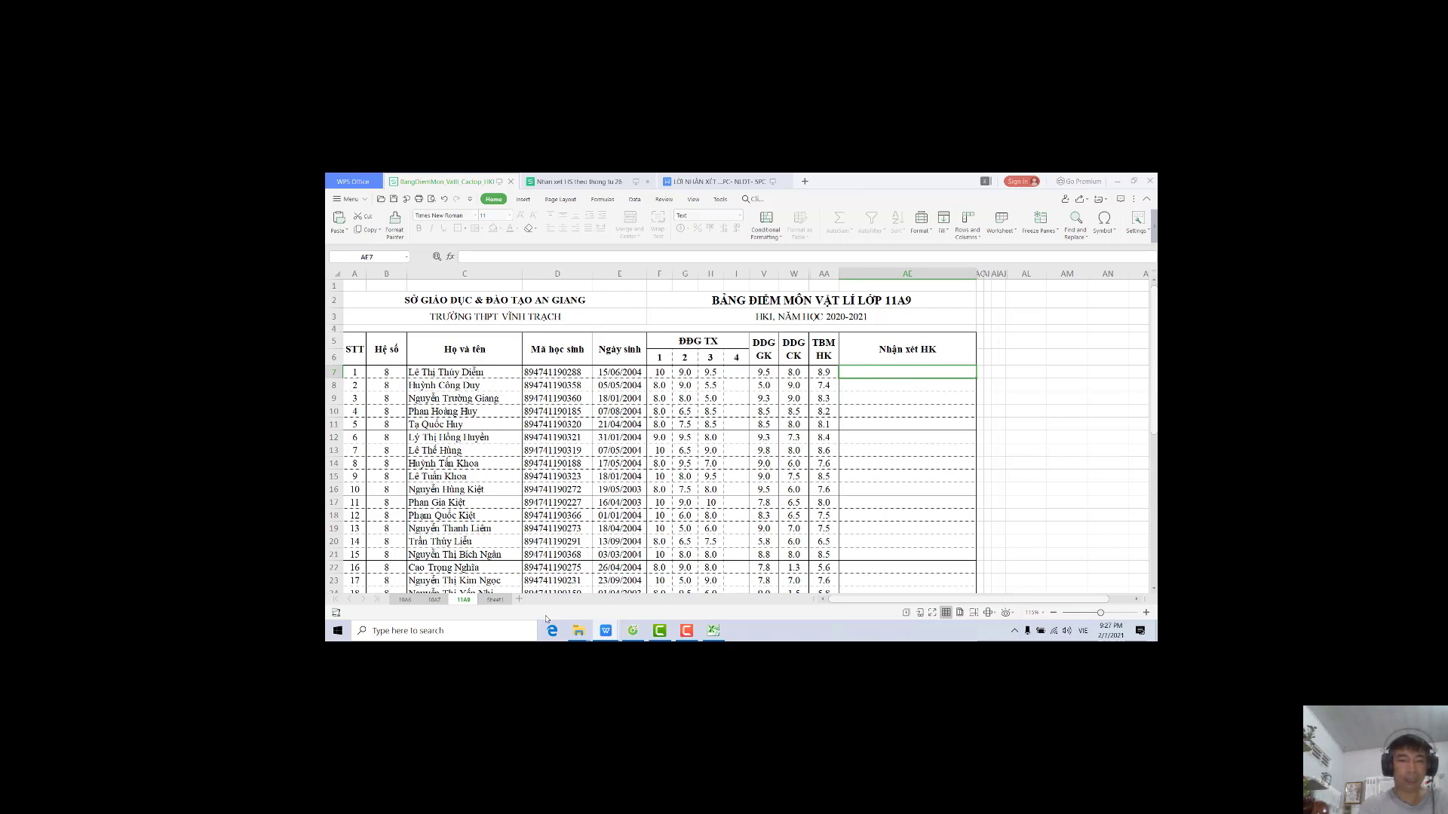
left_click(504, 601)
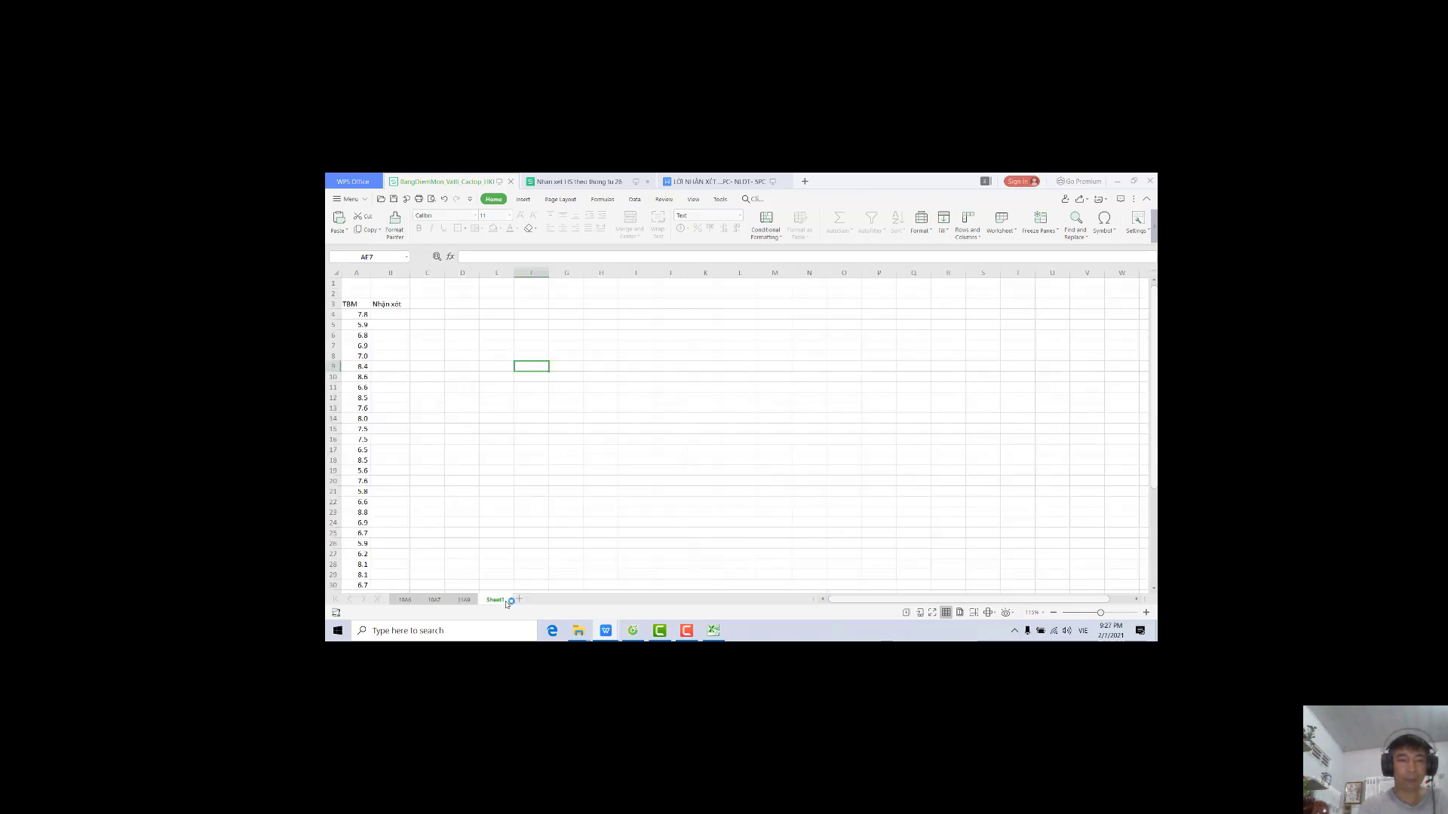
left_click(472, 602)
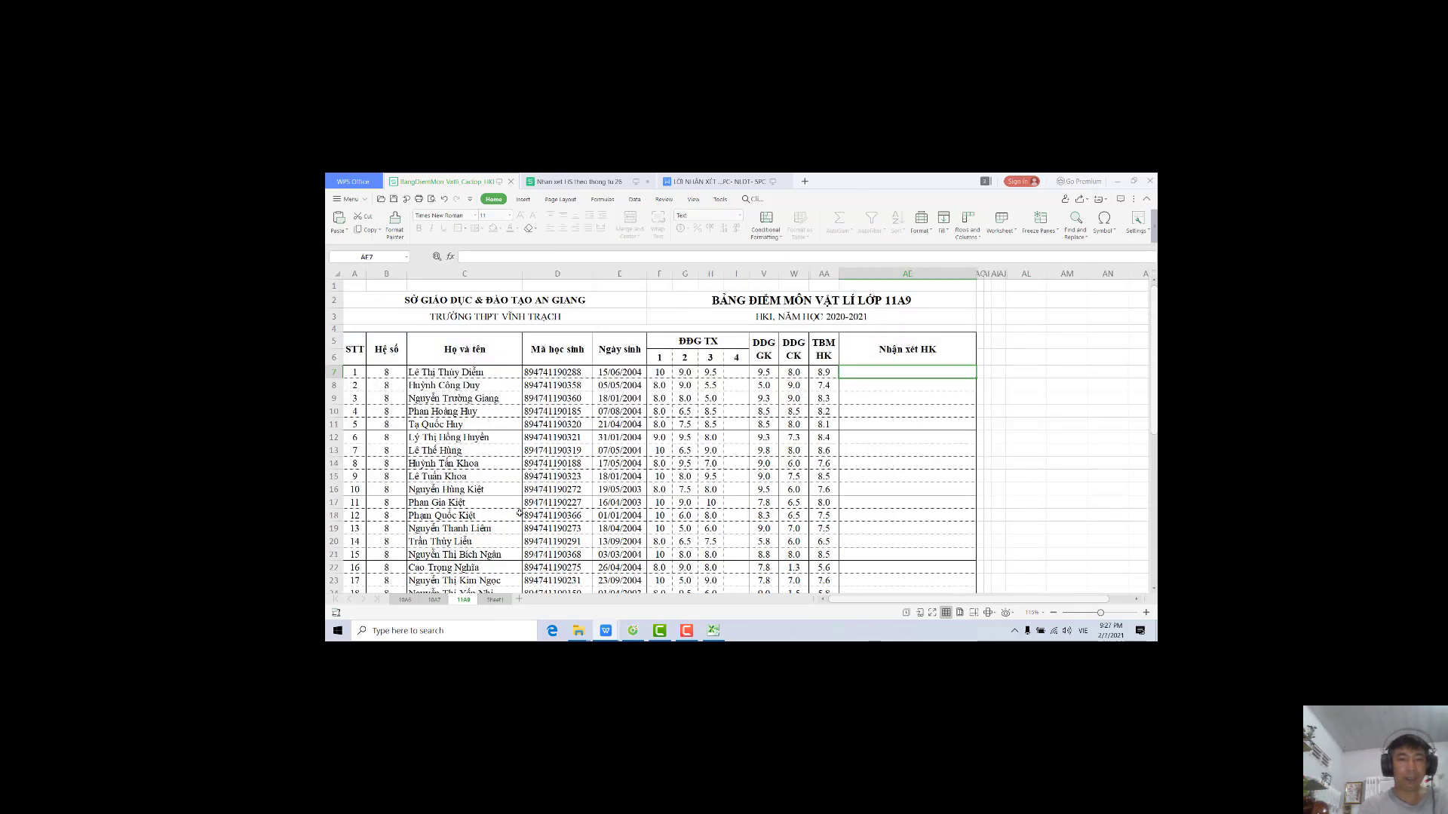
Try to copy the TBM HK and Nhận xét HK columns of all students from the 11A9 sheet to cell A3 of Sheet1
left_click(825, 346)
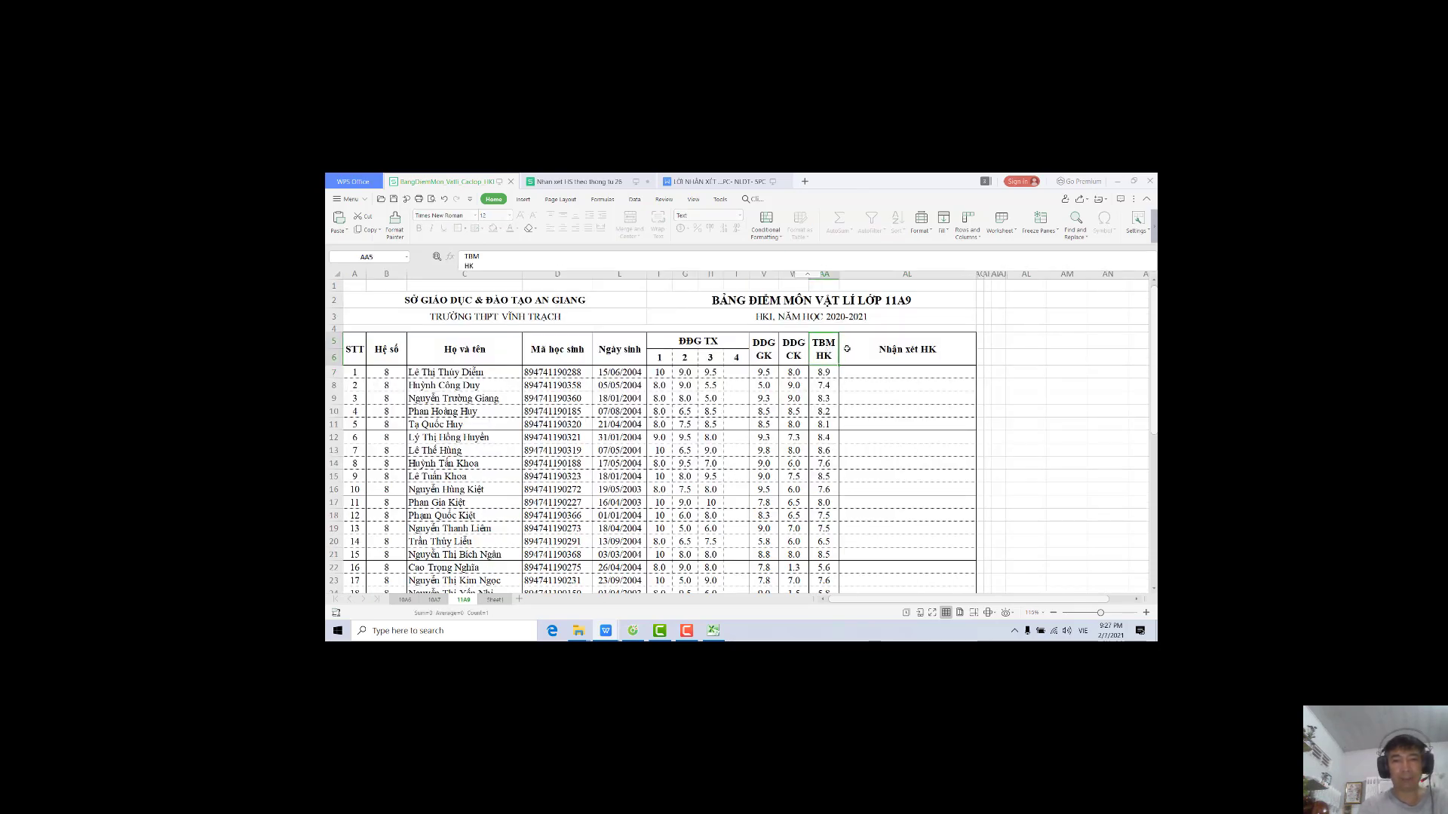
left_click_drag(845, 352, 909, 559)
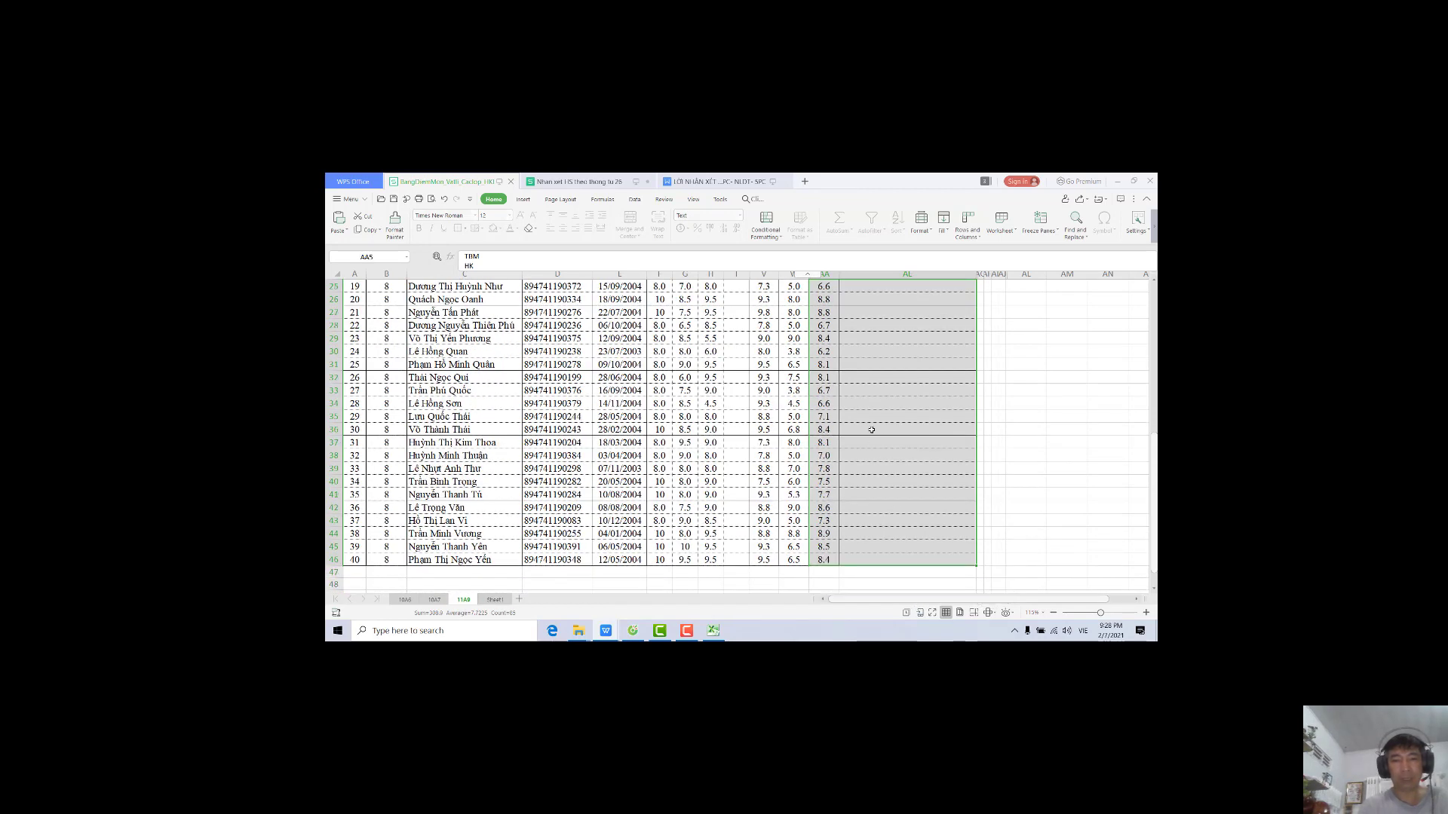
right_click(875, 433)
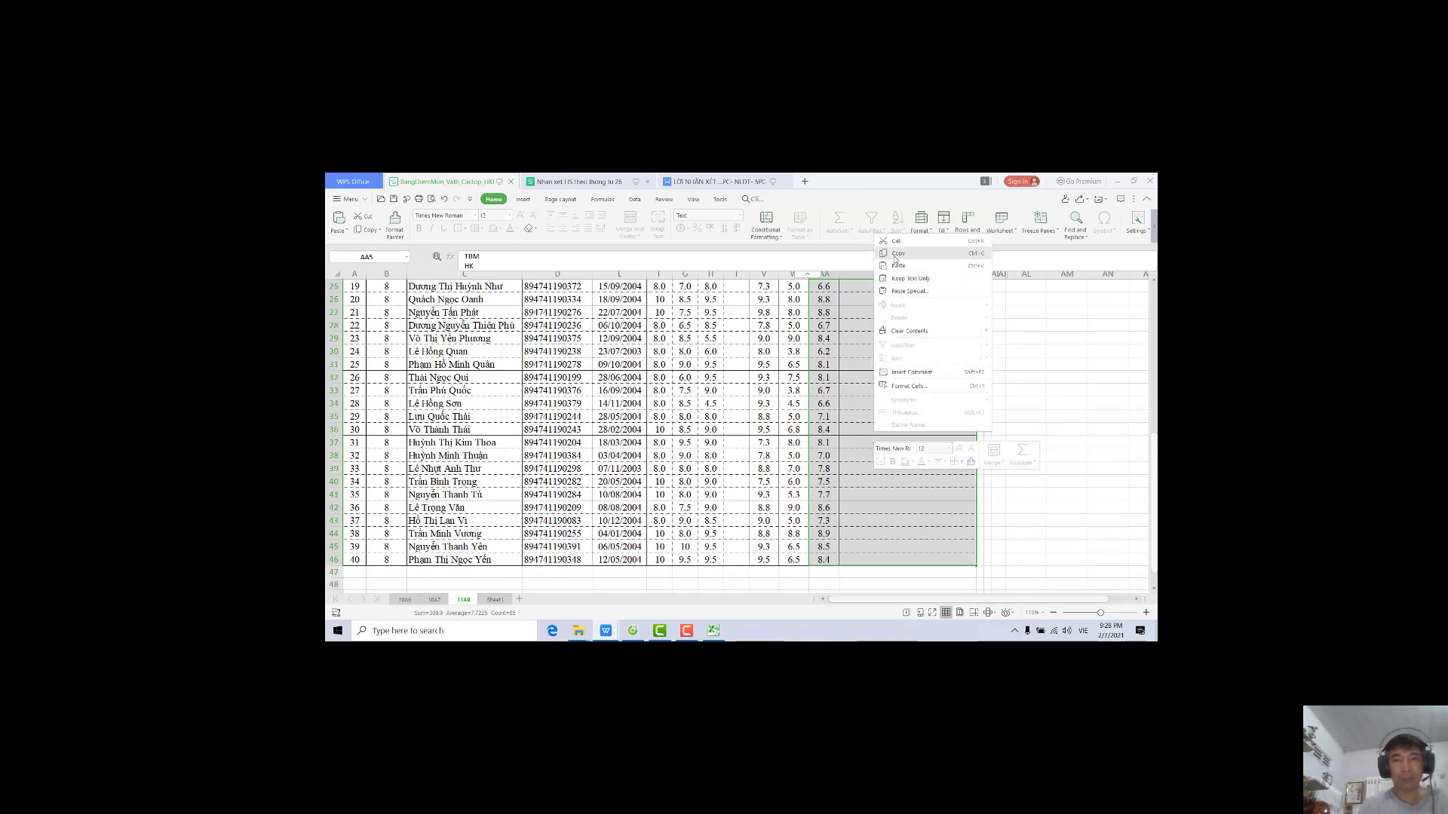
left_click(500, 600)
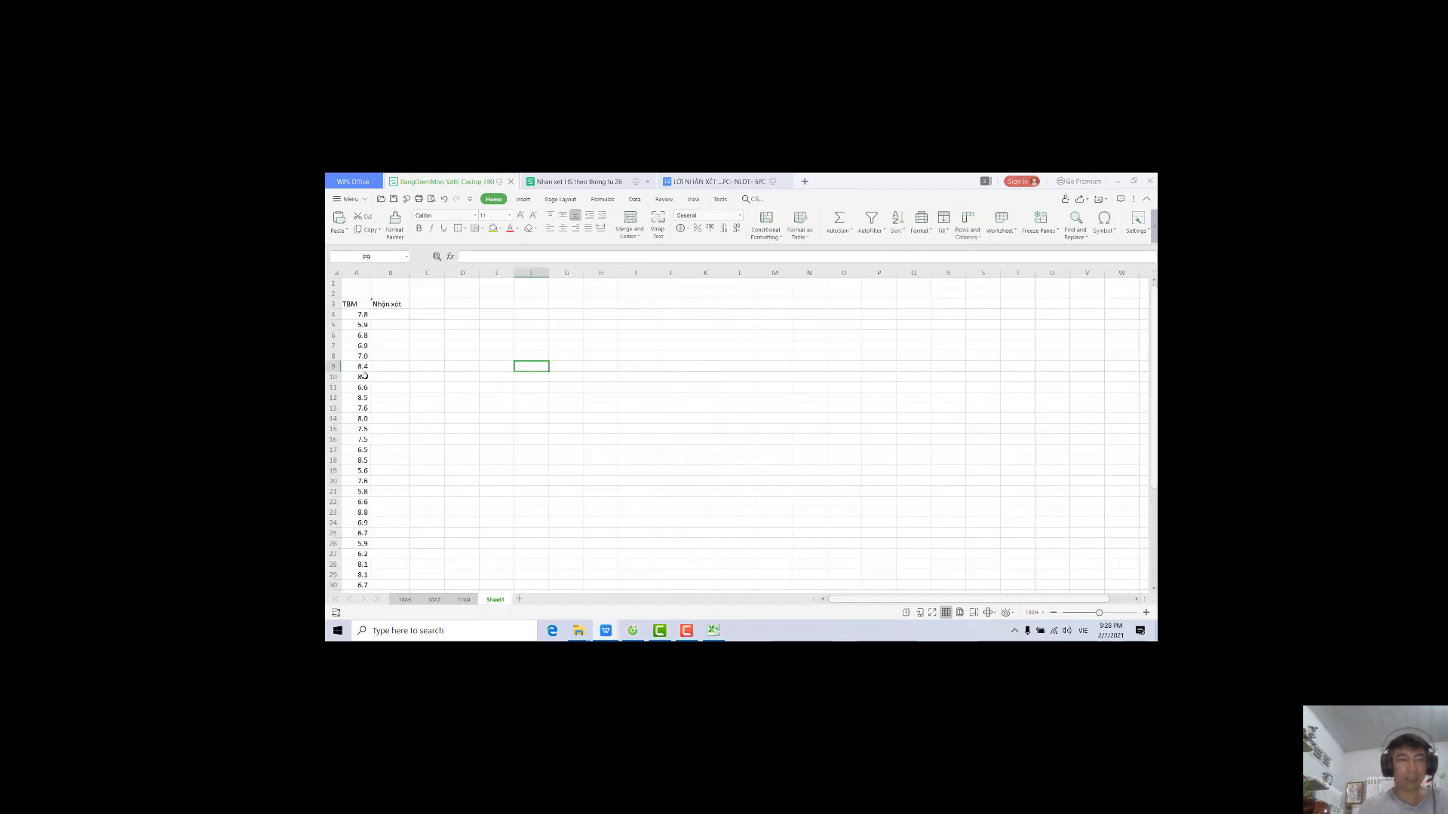
right_click(352, 304)
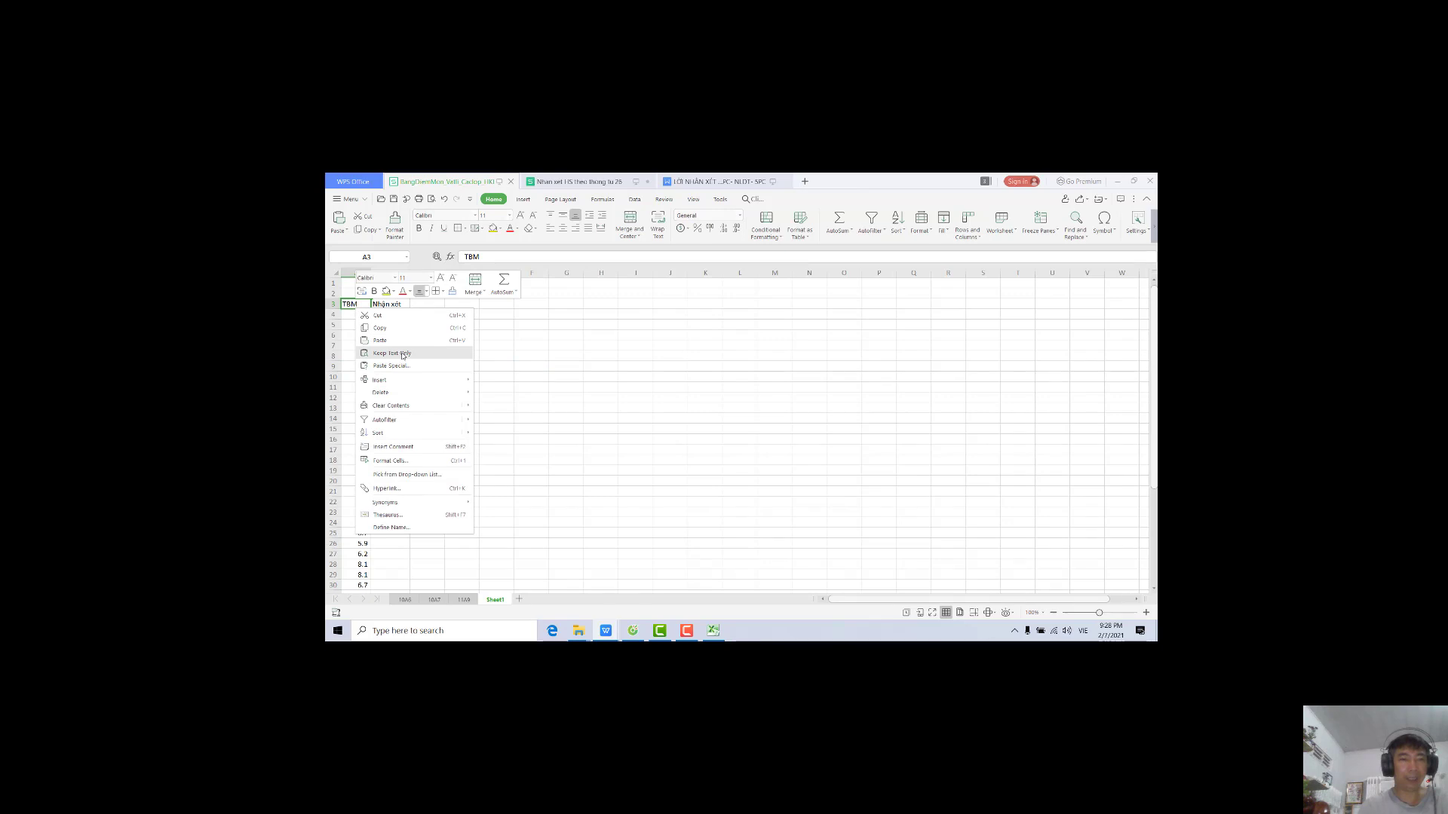
left_click(530, 322)
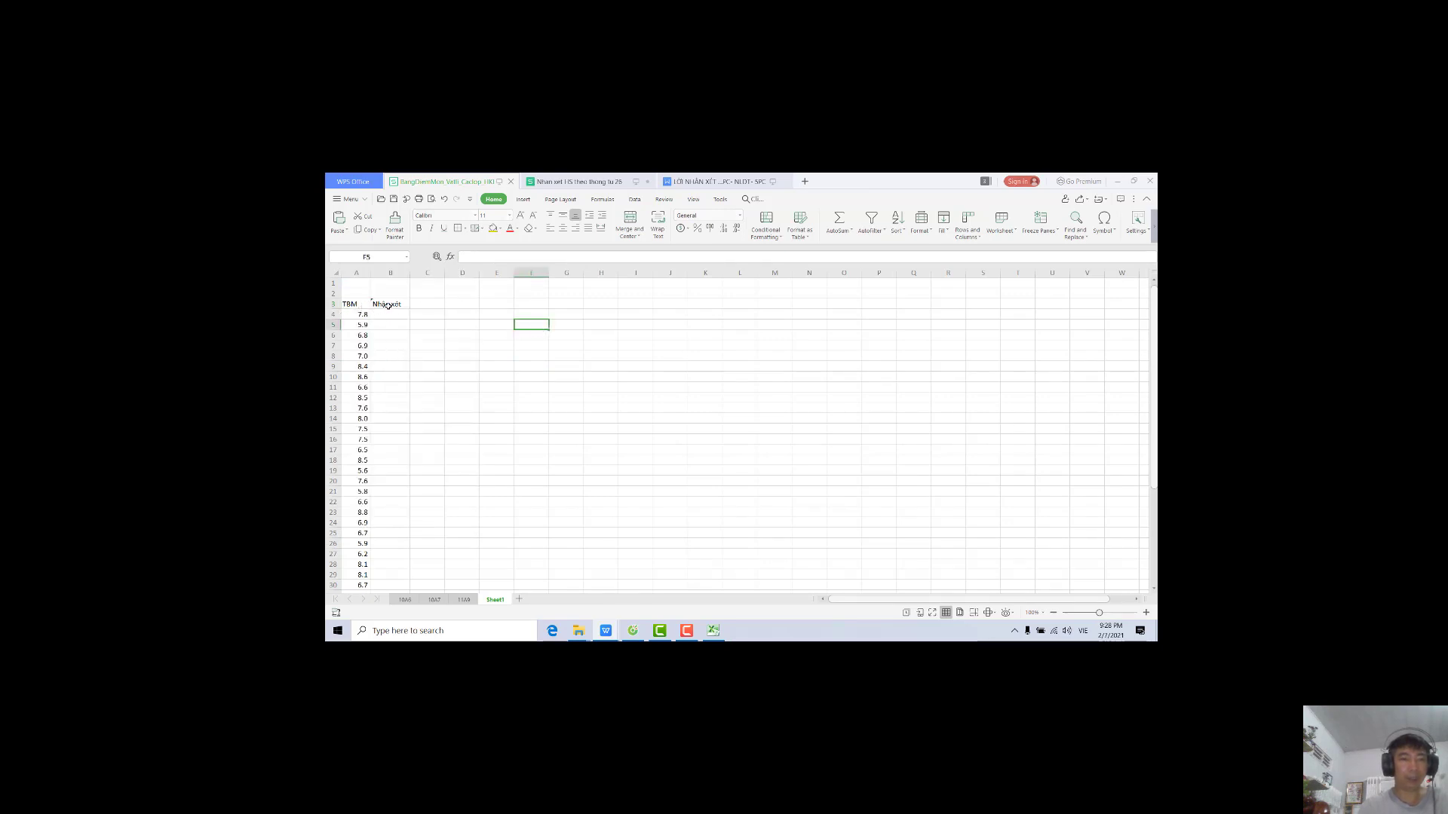
Insert a blank column before the TBM column in Sheet1 and select cell A4
left_click(350, 274)
right_click(352, 274)
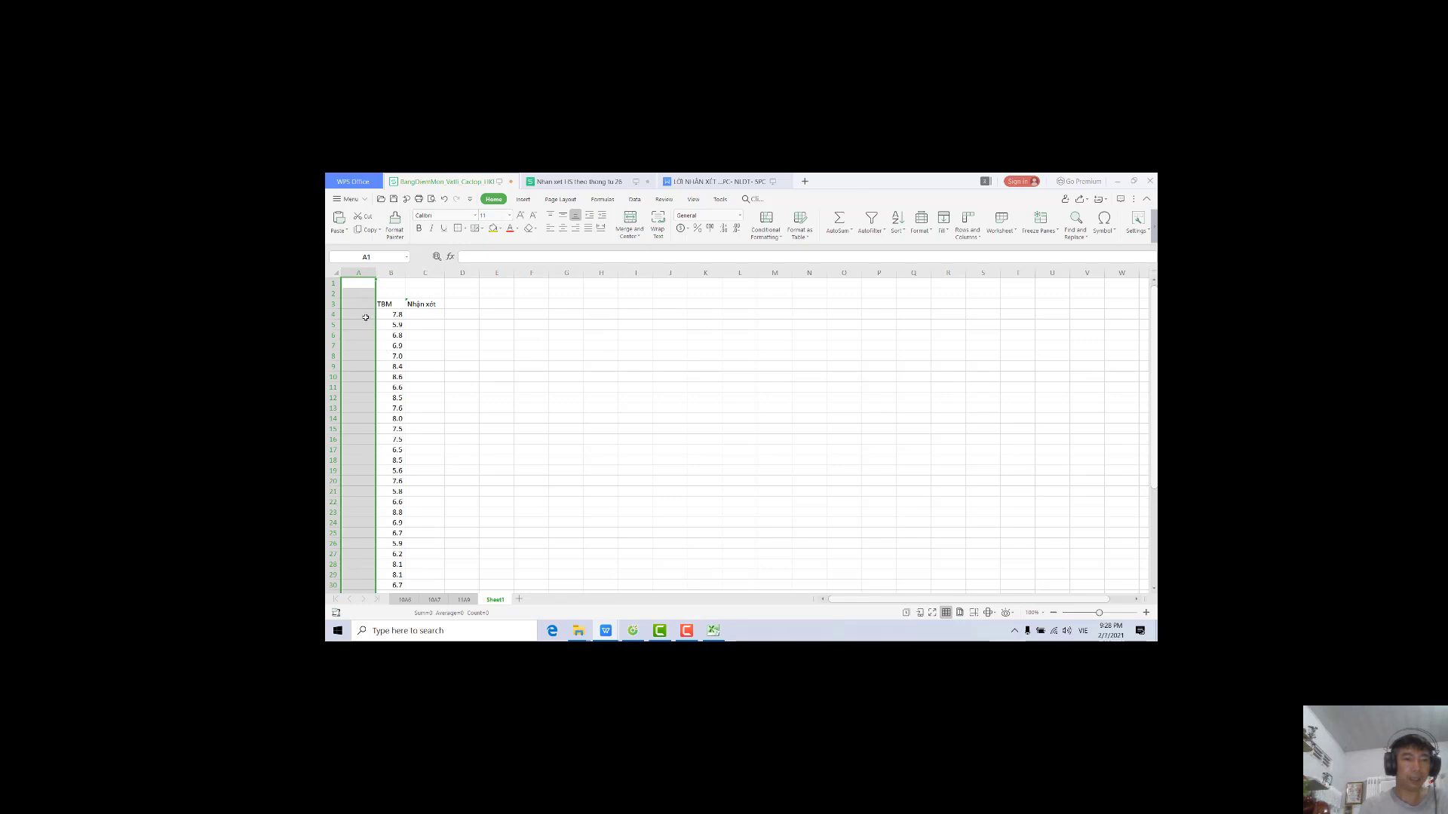
left_click(366, 316)
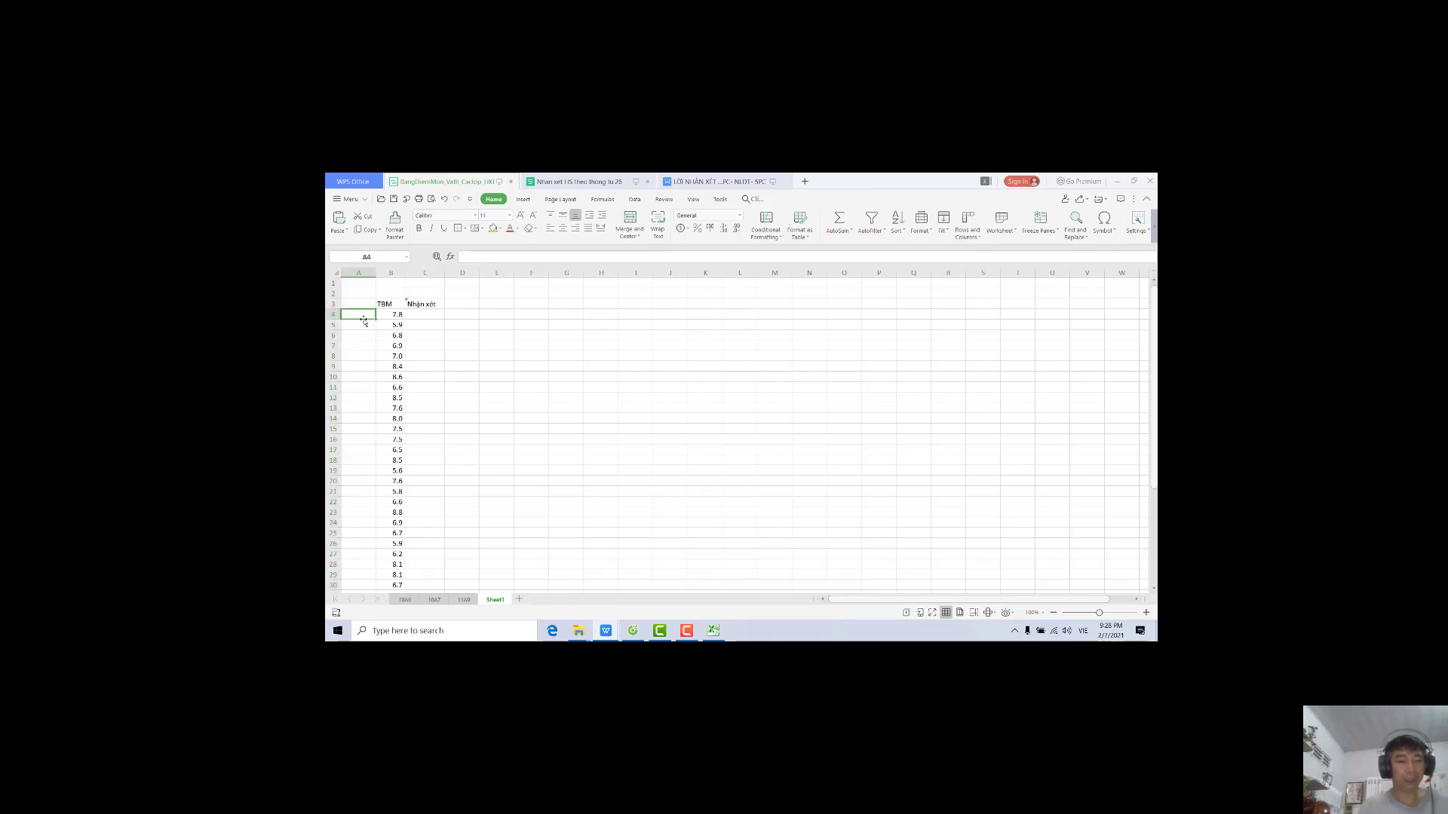
Number the students in column A of Sheet1 by entering 1 and 2 in A4:A5 and filling the series down beside the TBM scores
type("1")
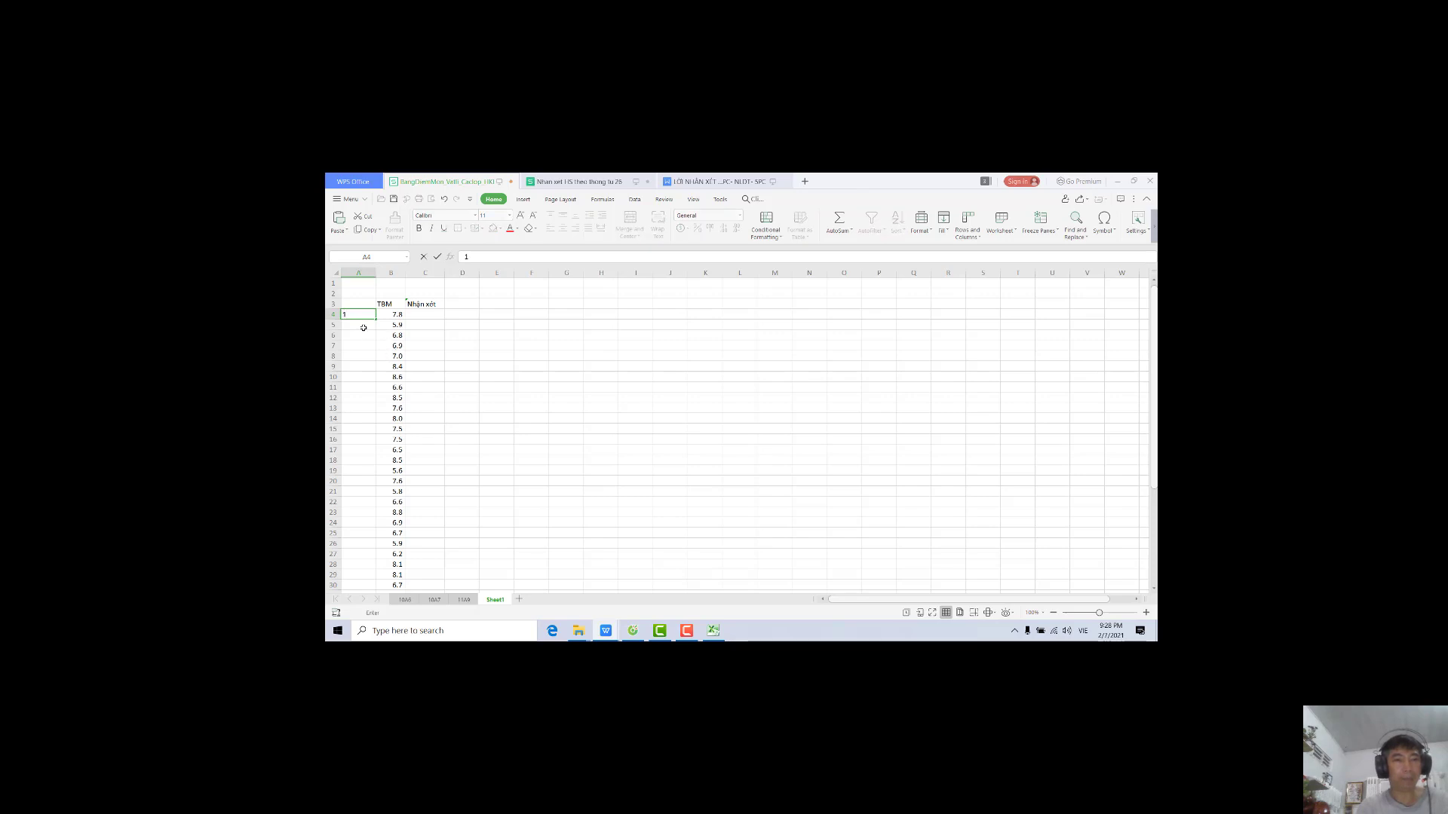
left_click(365, 327)
type("2")
left_click(372, 355)
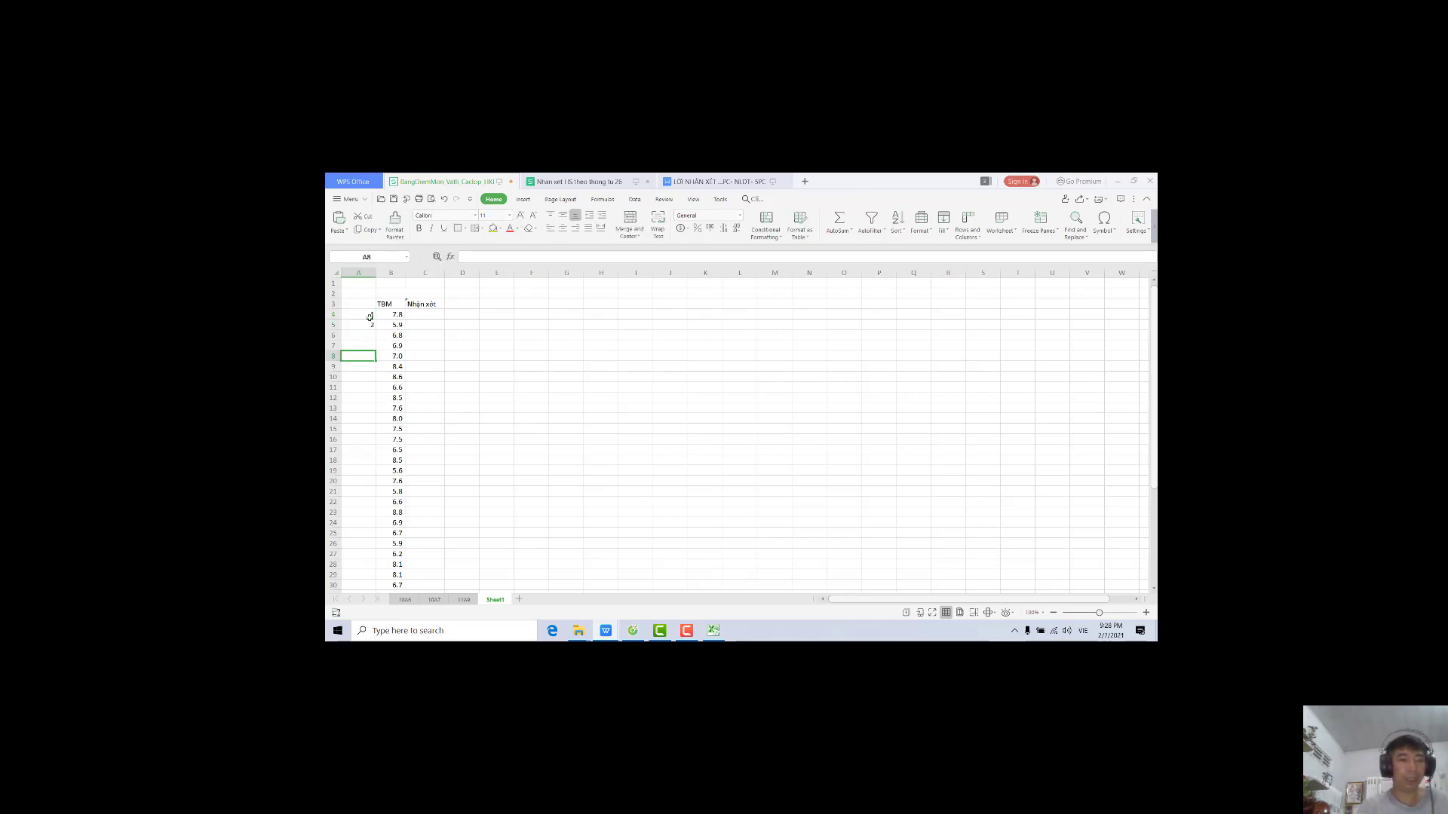
left_click_drag(365, 315, 366, 326)
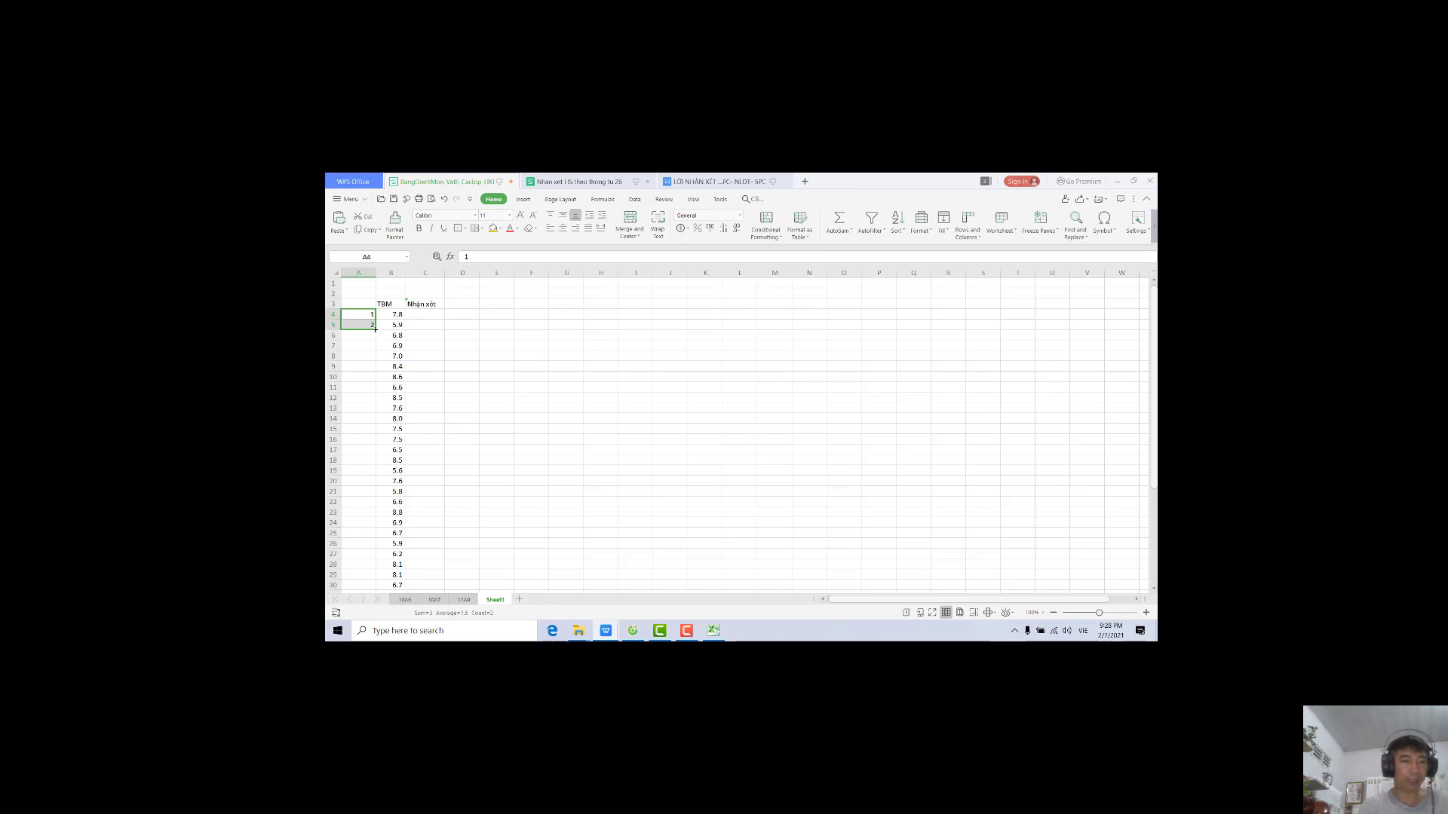
double_click(374, 330)
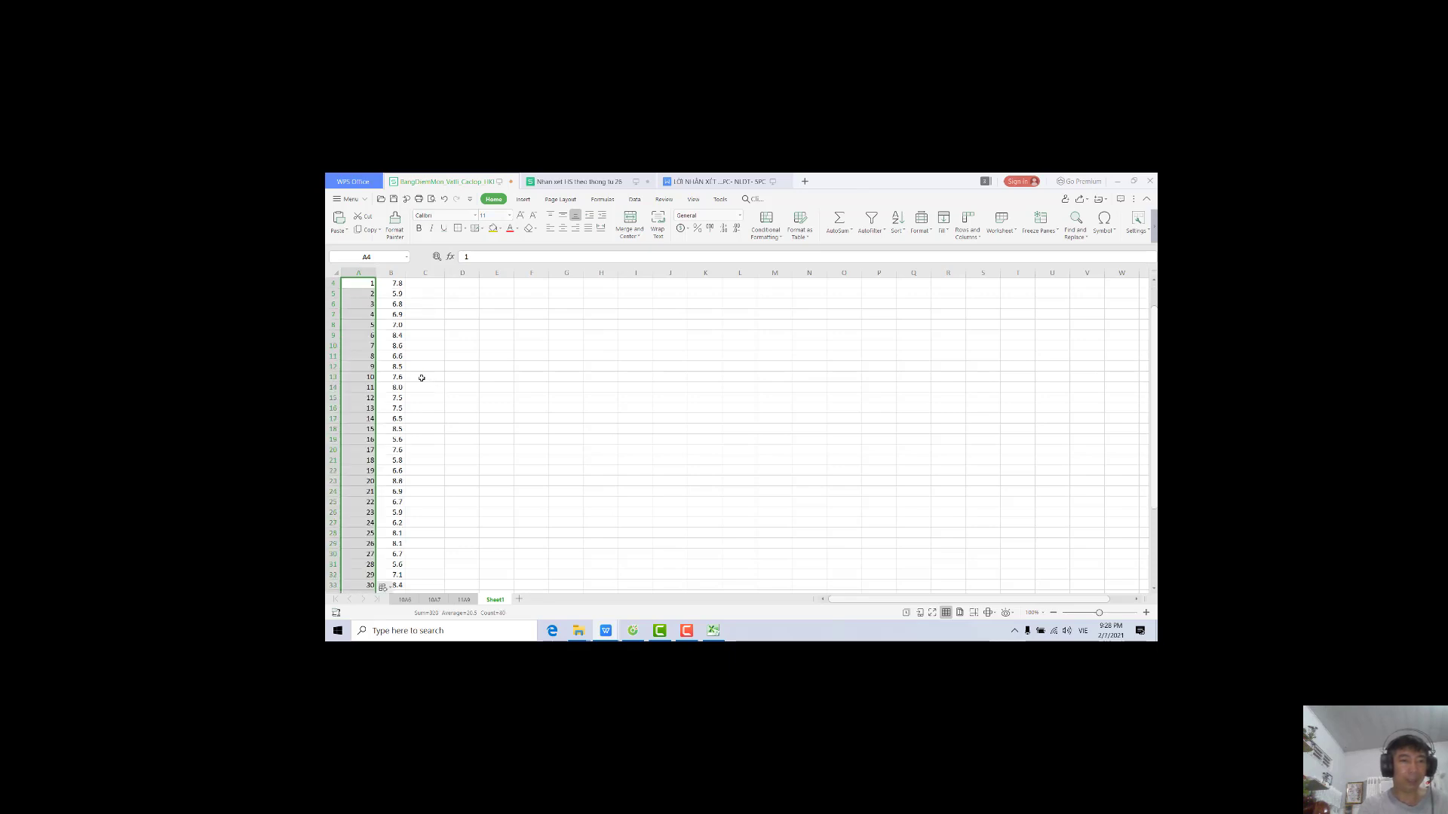
scroll(422, 378, "down", 7)
scroll(453, 394, "up", 8)
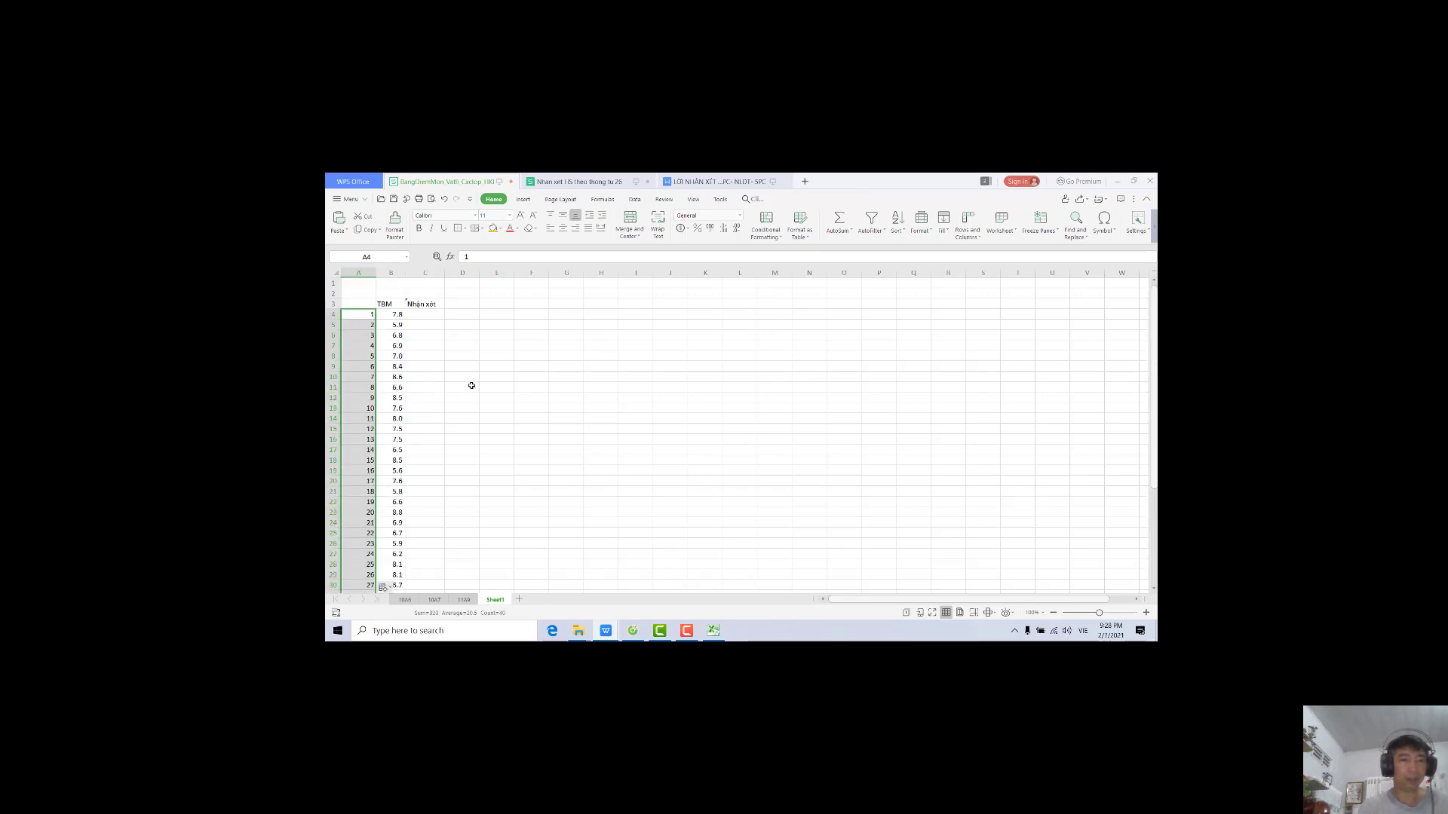
left_click(472, 355)
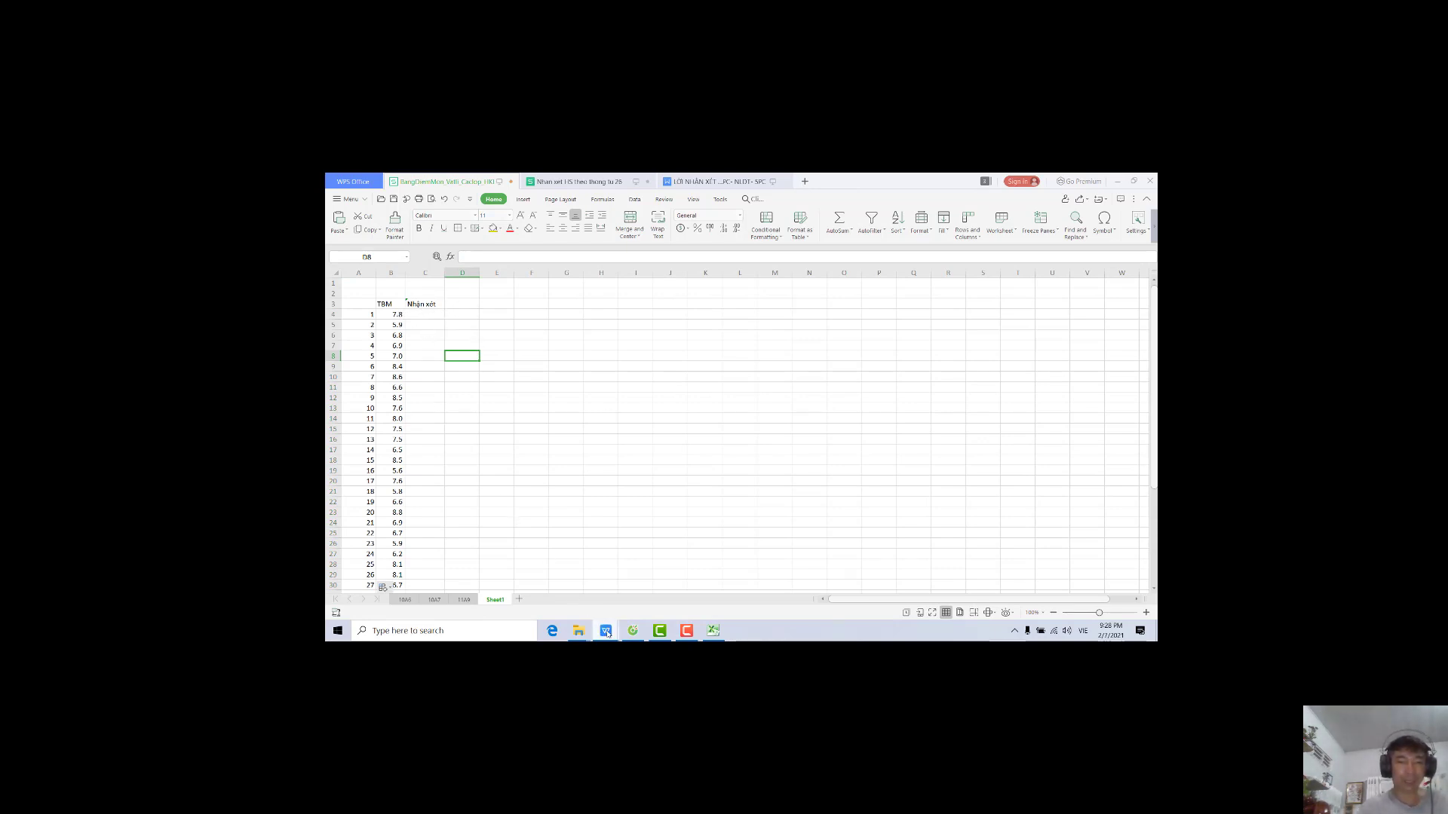
Switch to the workbook of Circular 26 student comments and look through the sheets MẪU NHẬN XÉT 2, 3 and 1
mouse_move(608, 634)
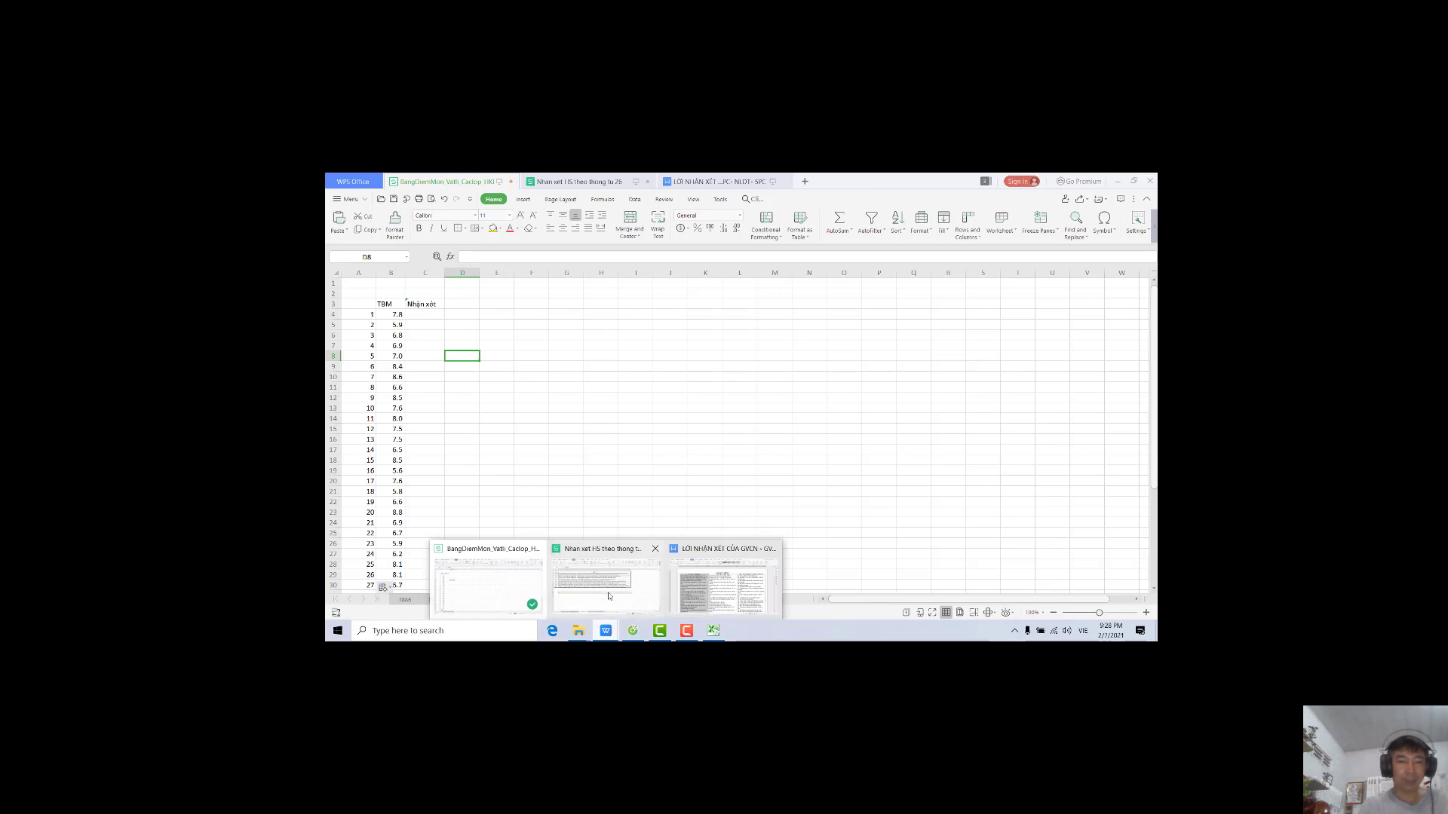
left_click(604, 599)
left_click(607, 600)
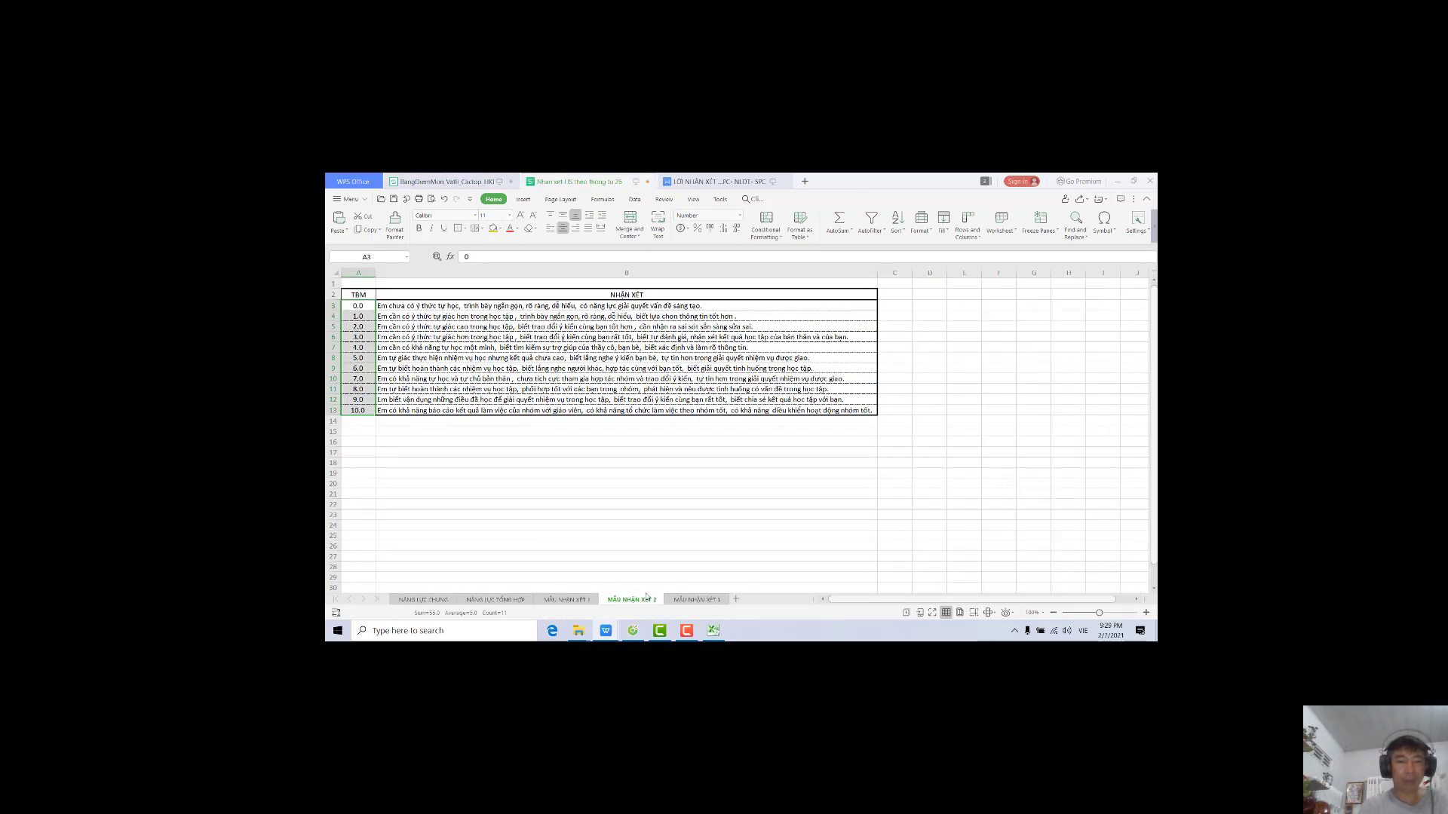
left_click(690, 601)
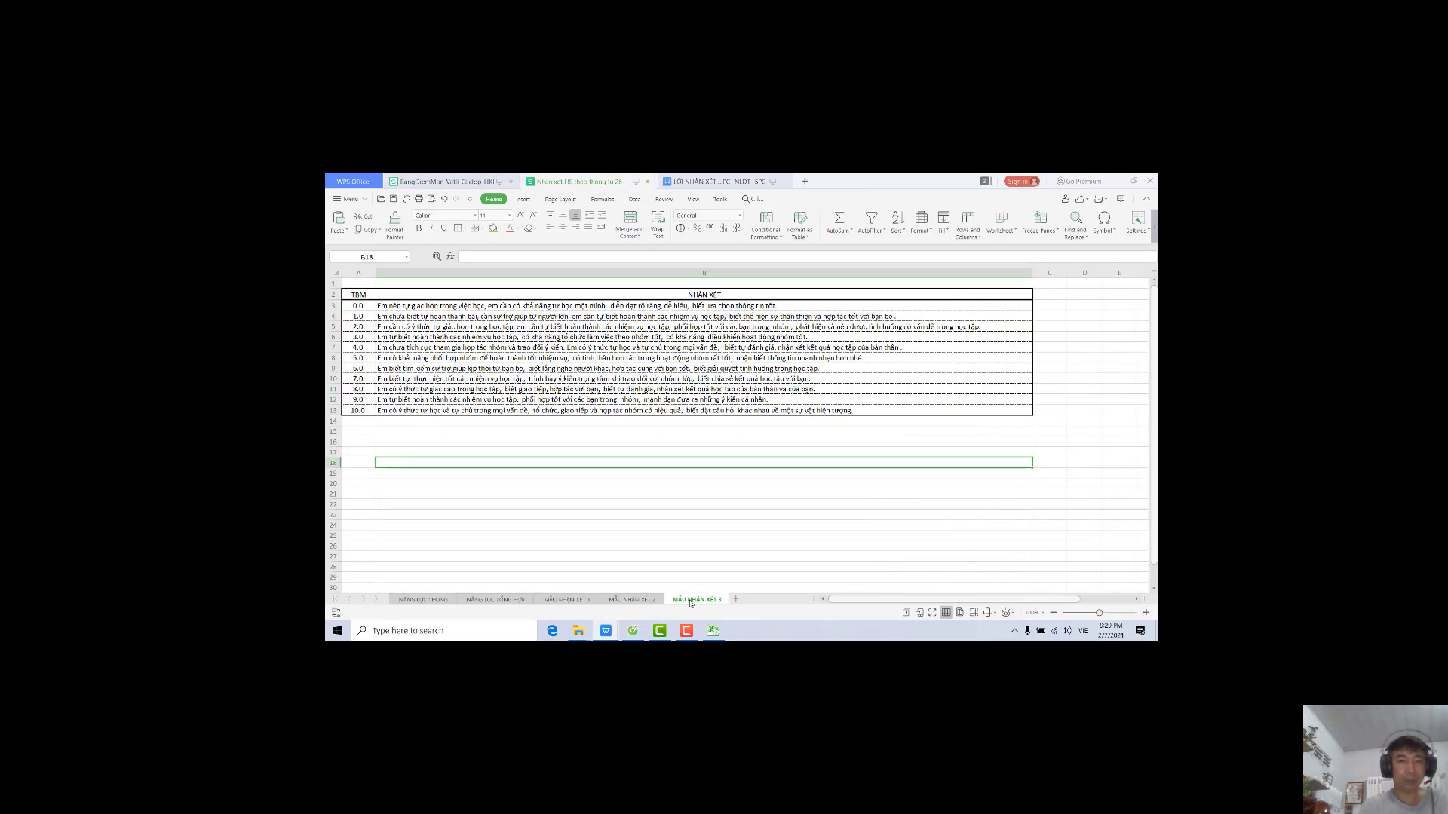
left_click(585, 601)
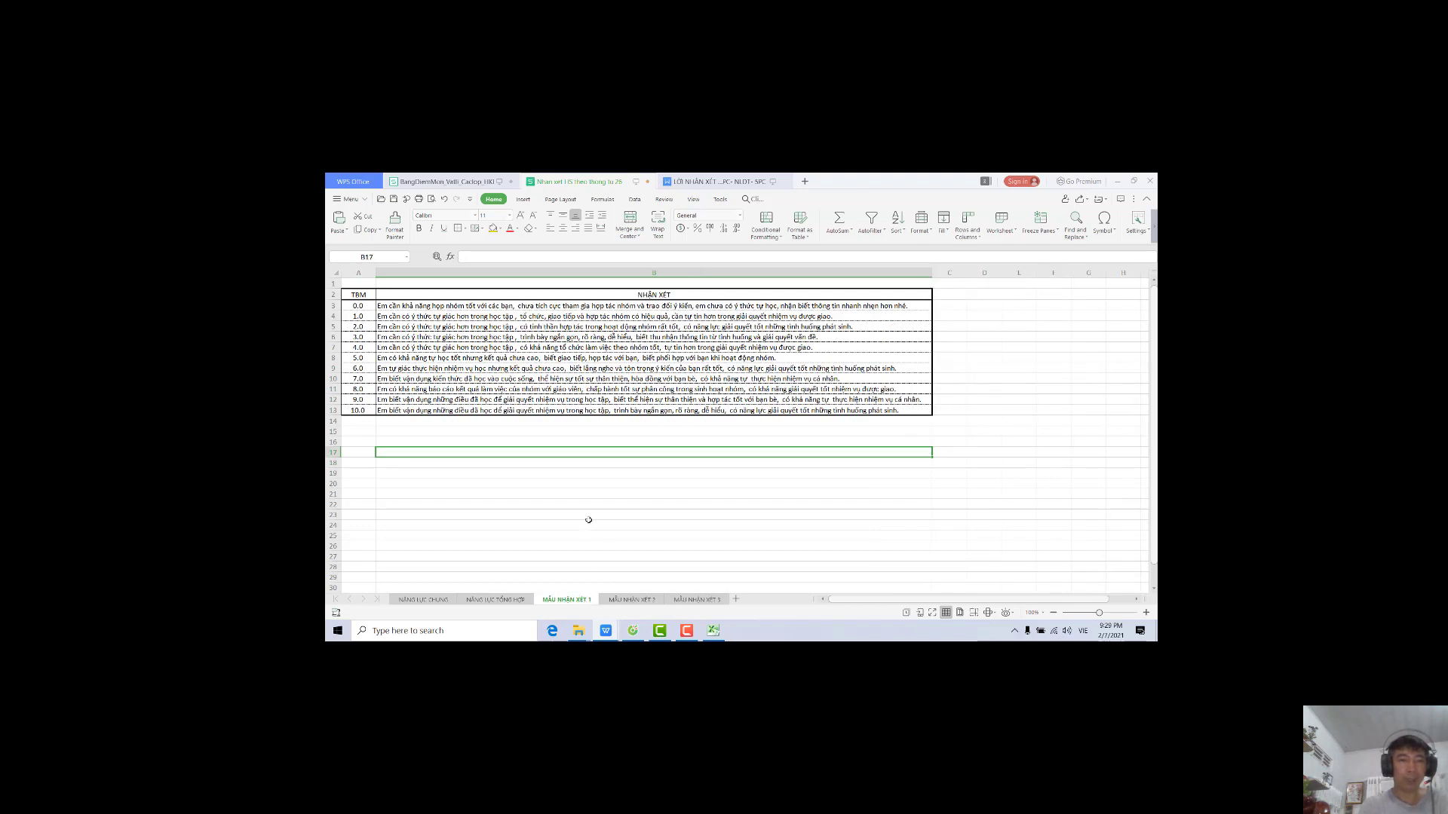
left_click(570, 504)
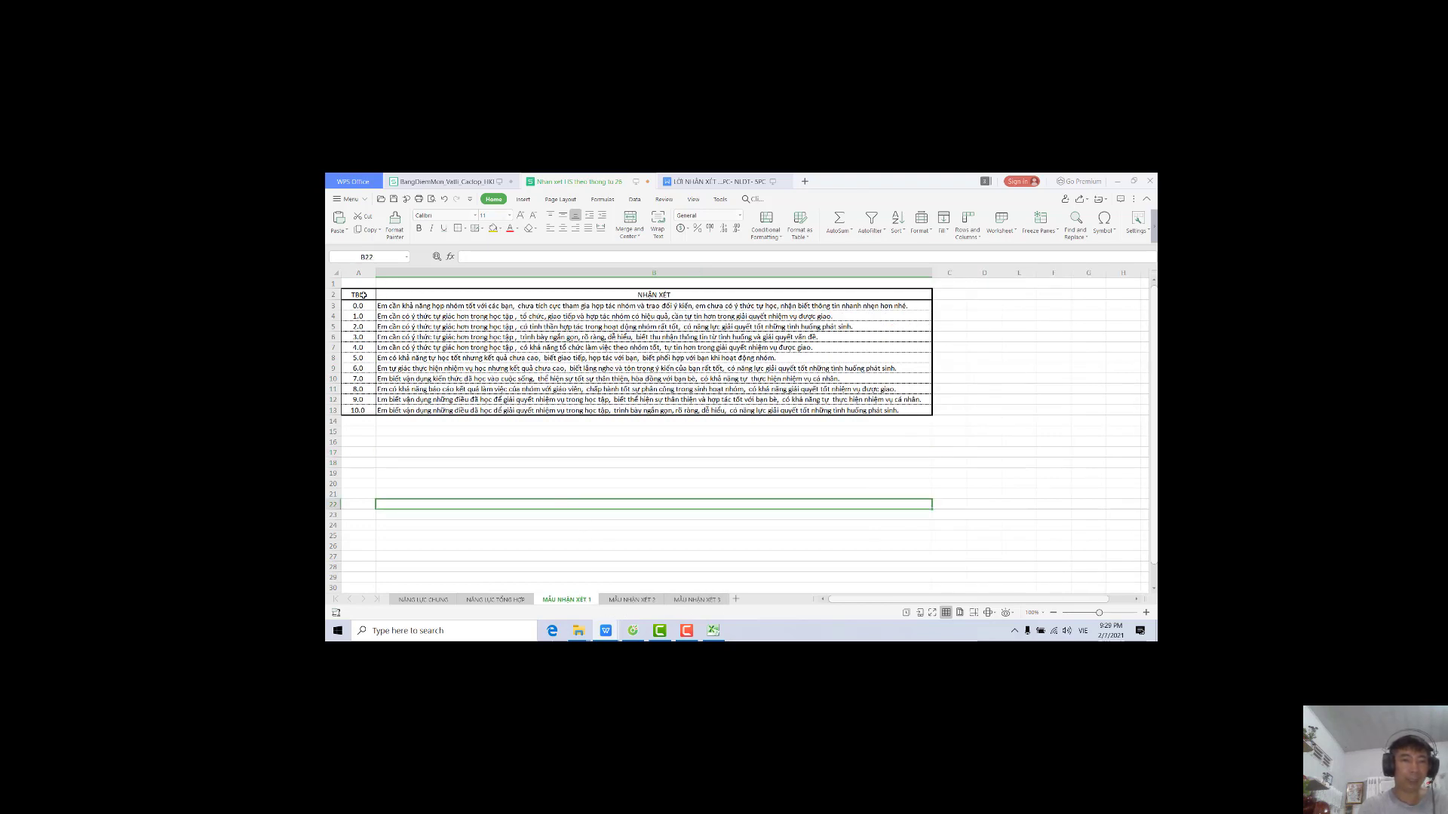
Copy the TBM and NHẬN XÉT table A2:B13 from MẪU NHẬN XÉT 1 and paste it as values at N3 of Sheet1 in the grades workbook
left_click_drag(362, 294, 589, 407)
right_click(486, 324)
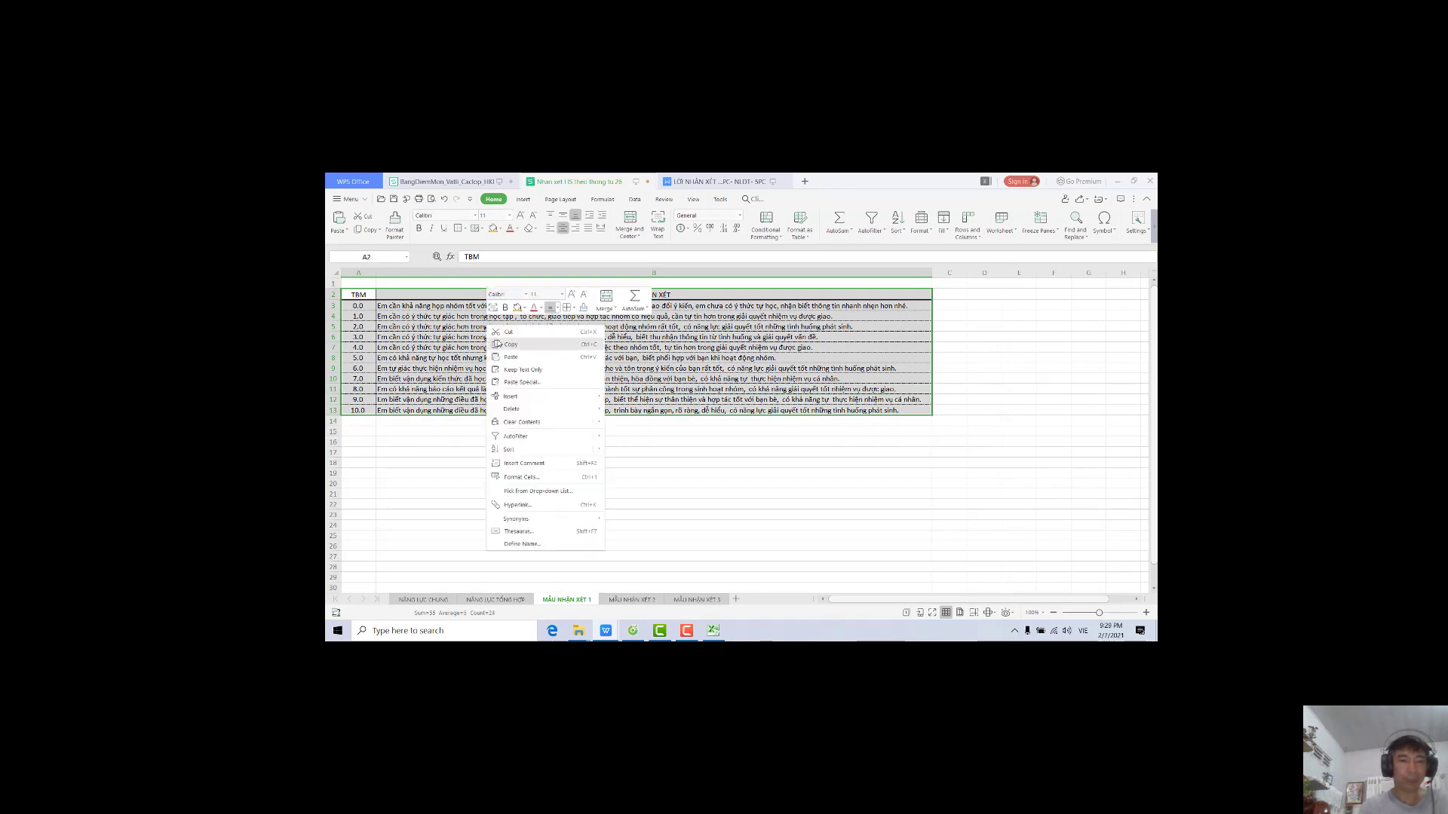
left_click(507, 344)
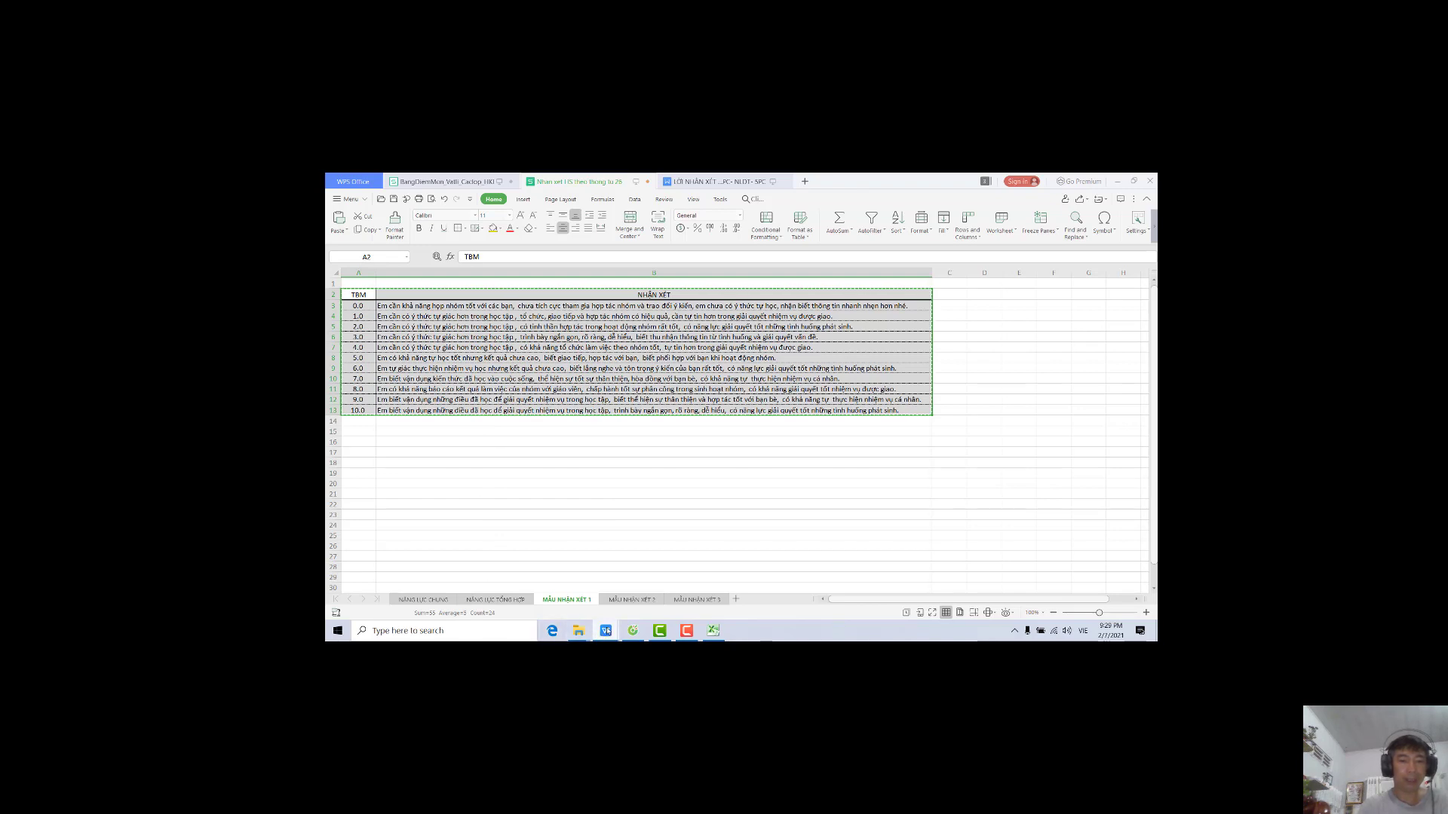
mouse_move(606, 632)
left_click(519, 591)
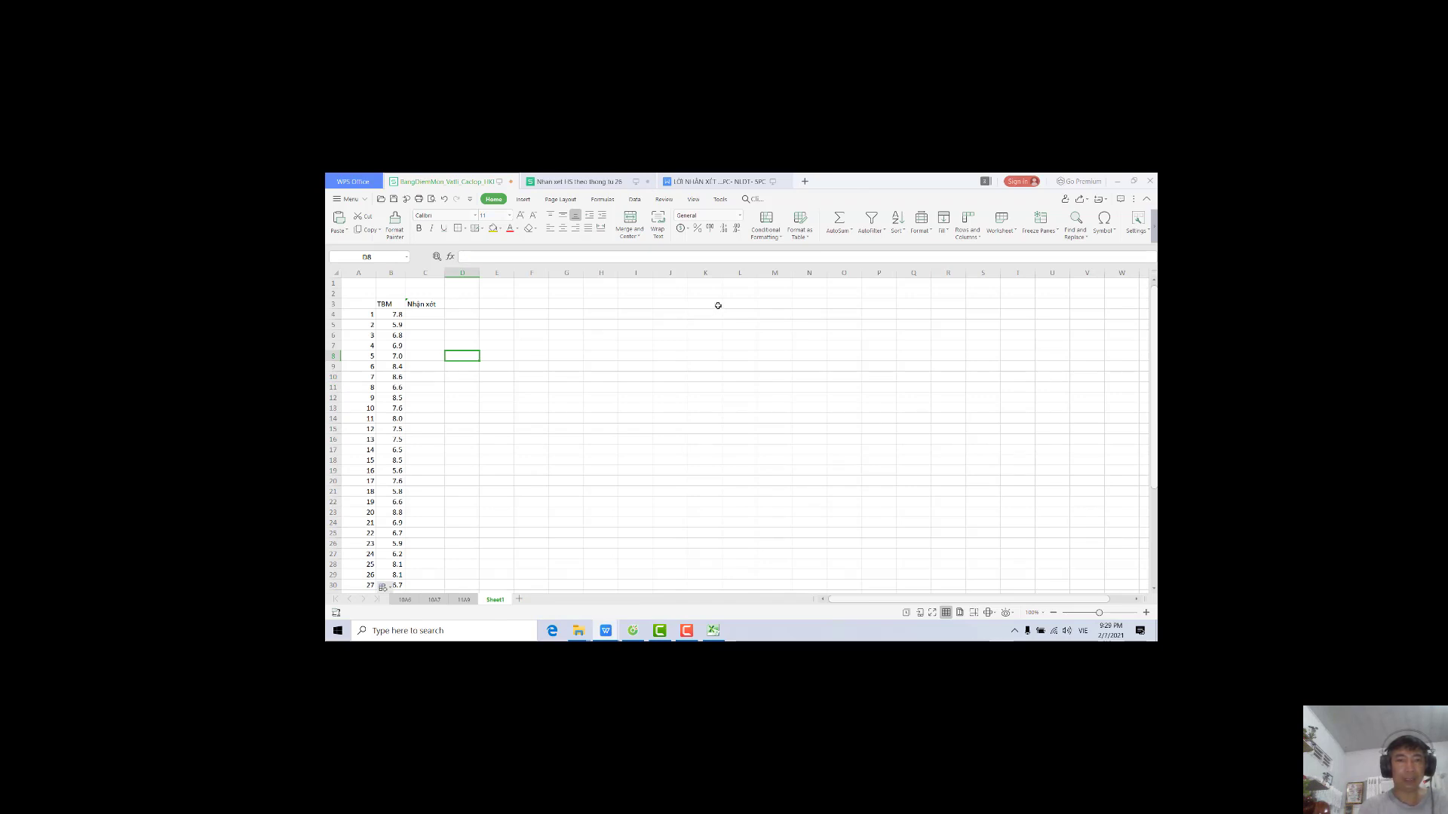
left_click(799, 305)
right_click(800, 306)
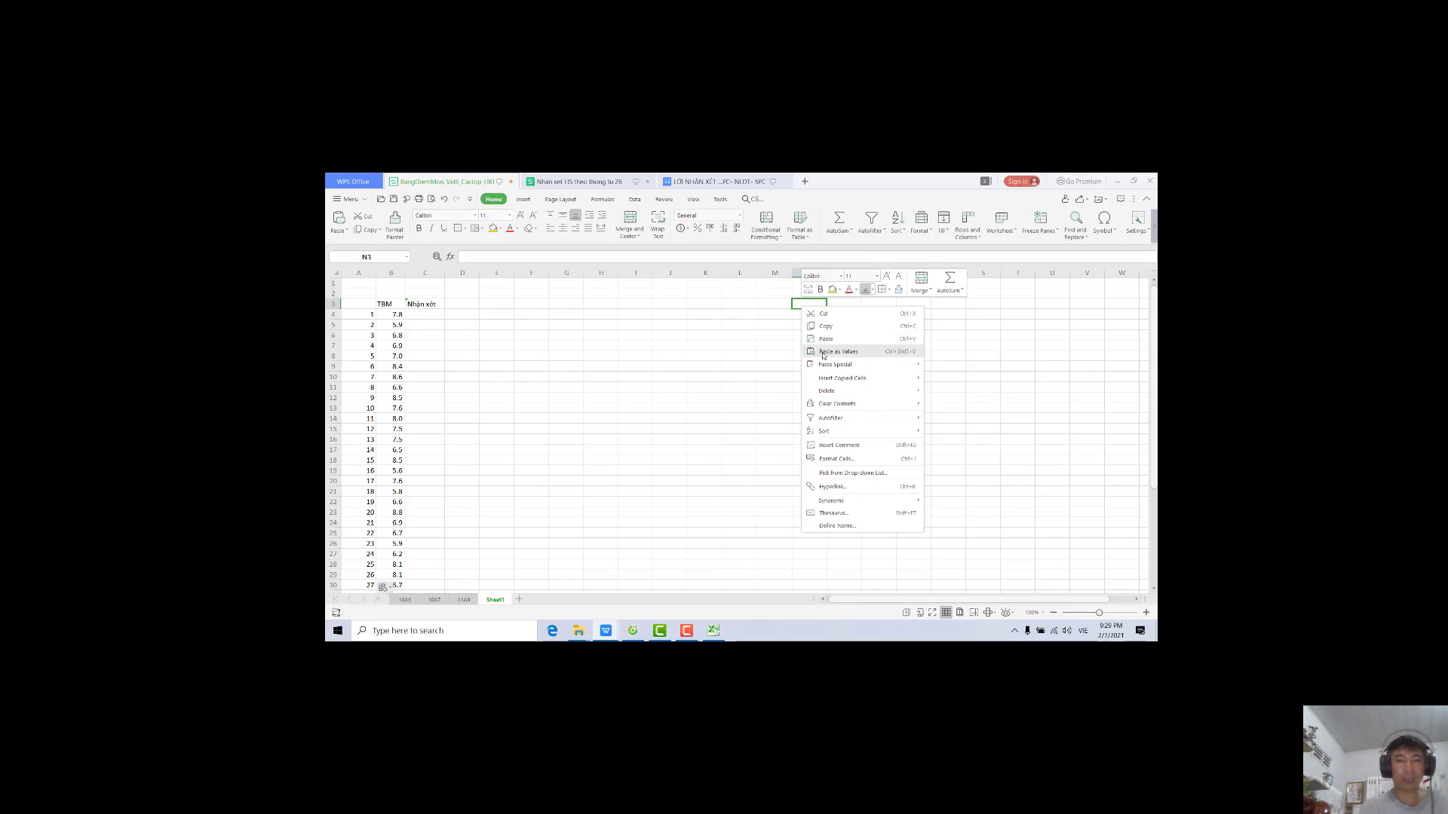
left_click(823, 352)
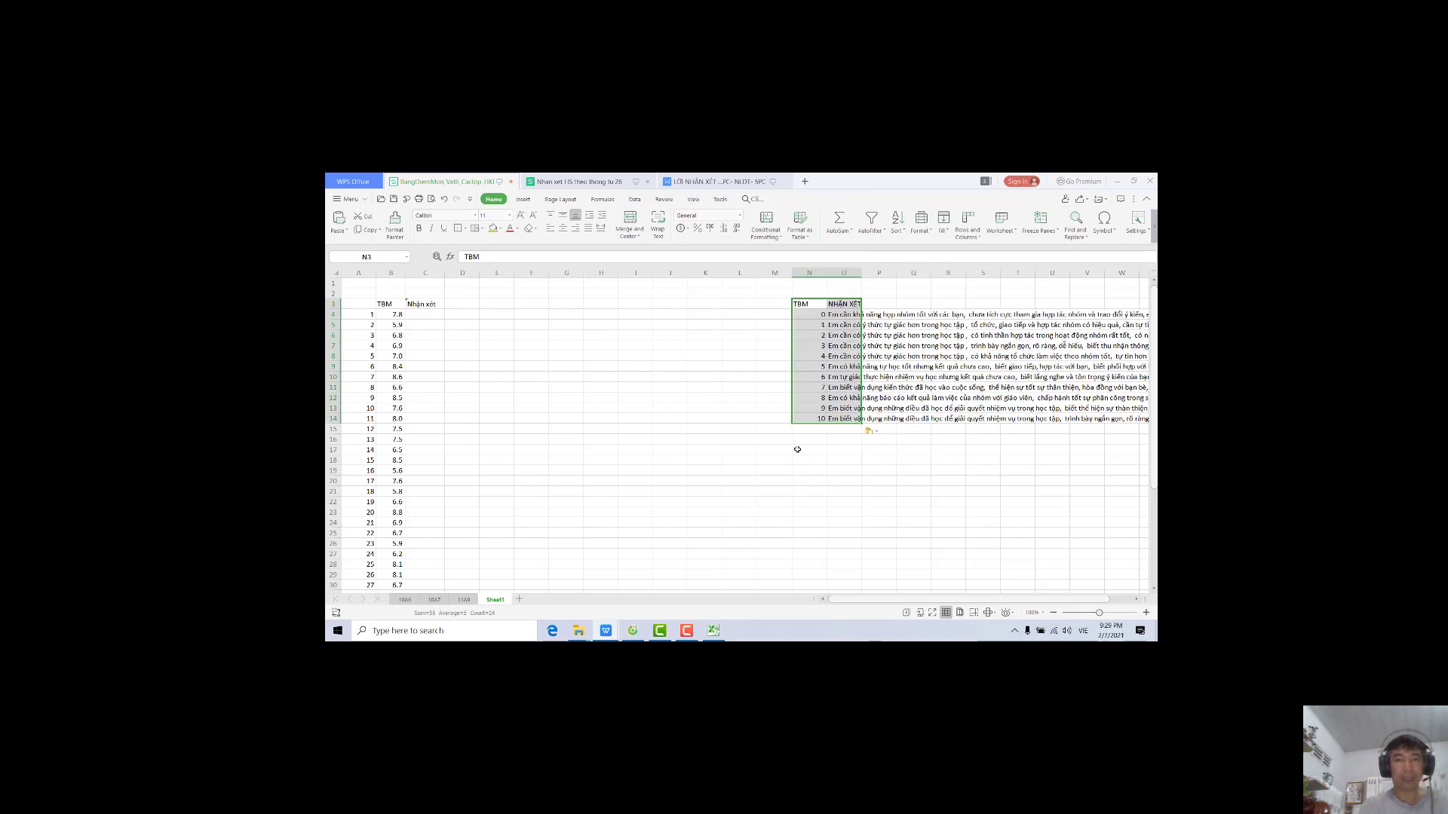
left_click(711, 419)
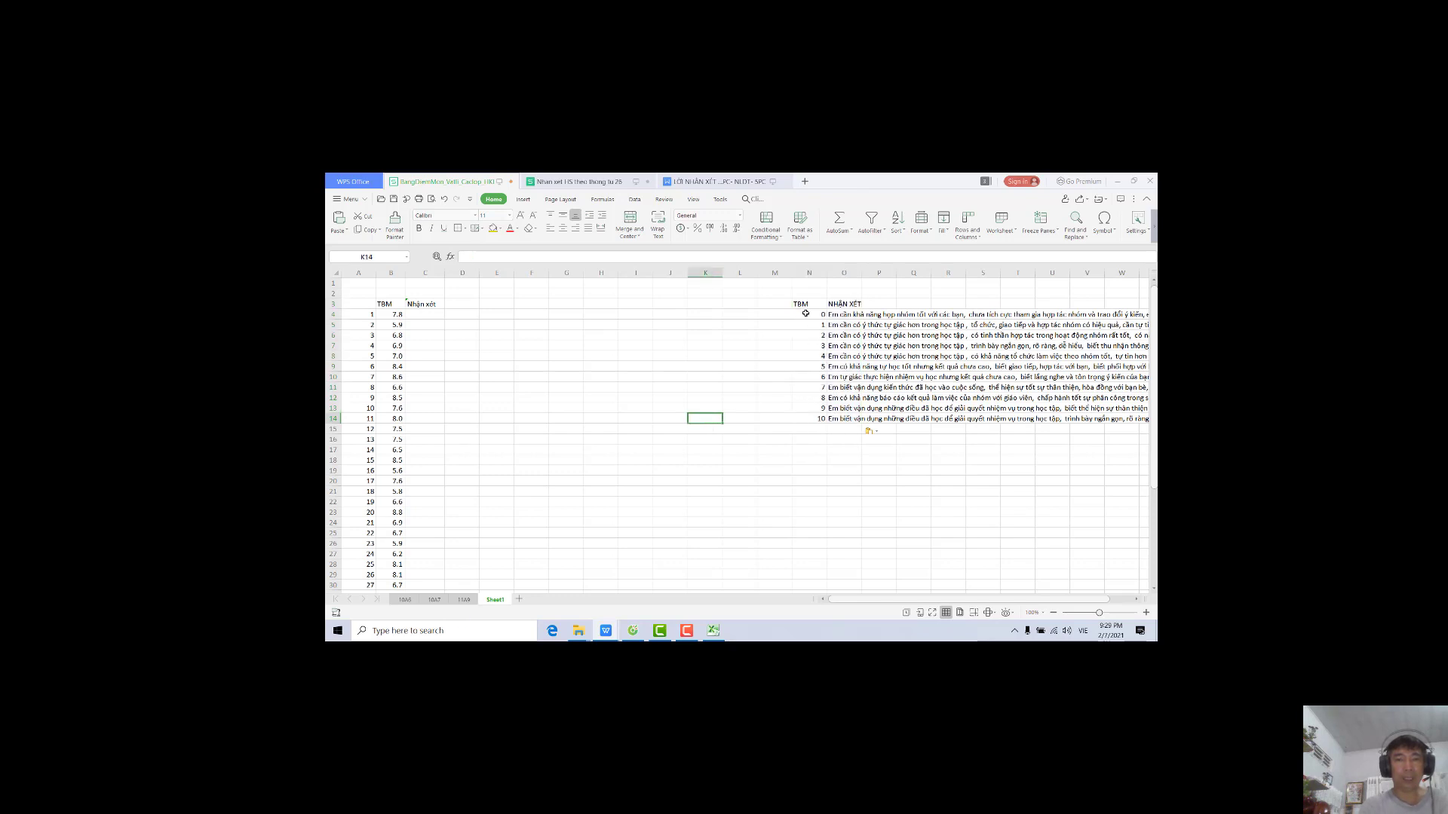
Centre the contents of column N, the TBM column of the pasted comment table
left_click(809, 273)
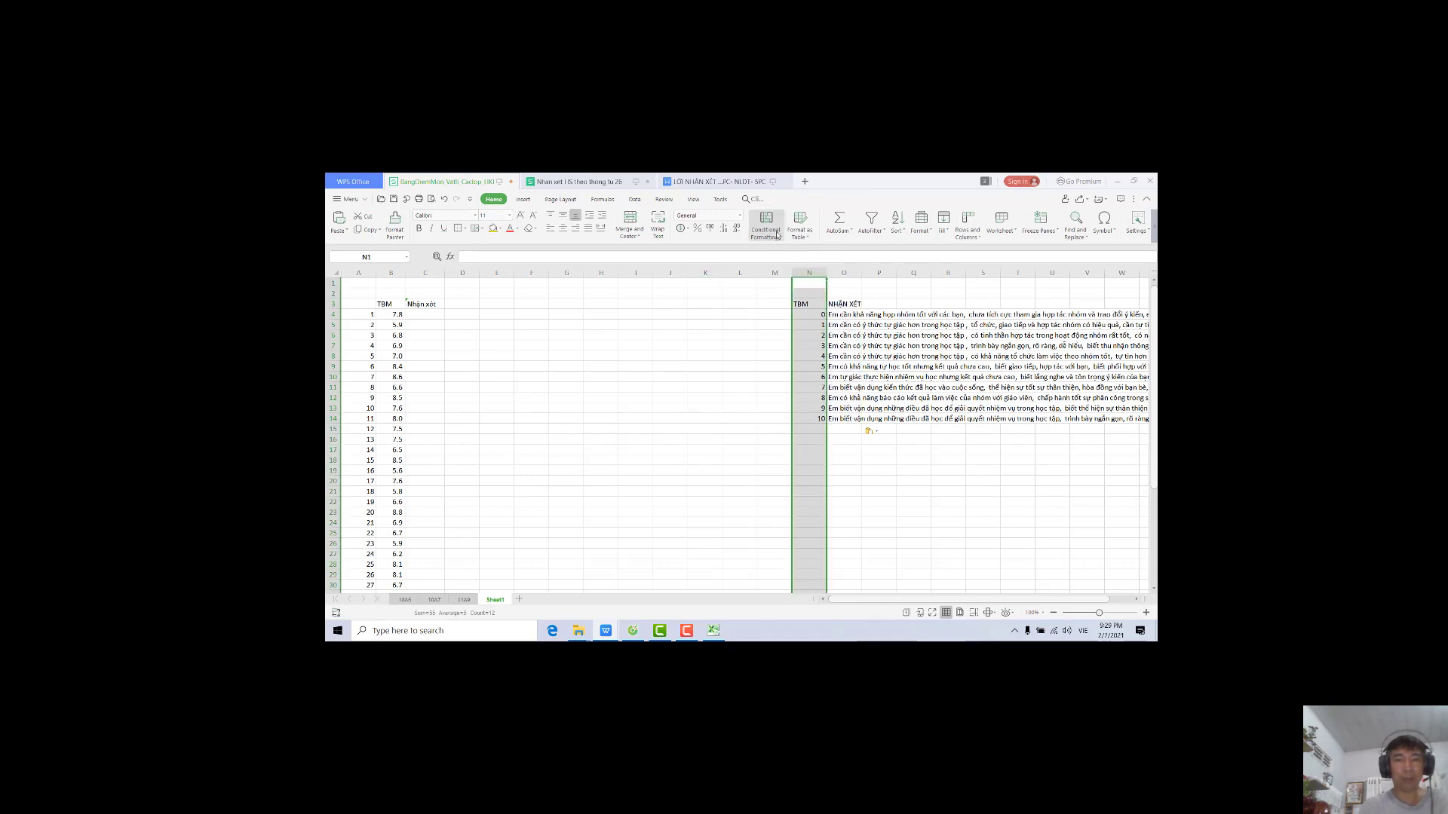
left_click(563, 228)
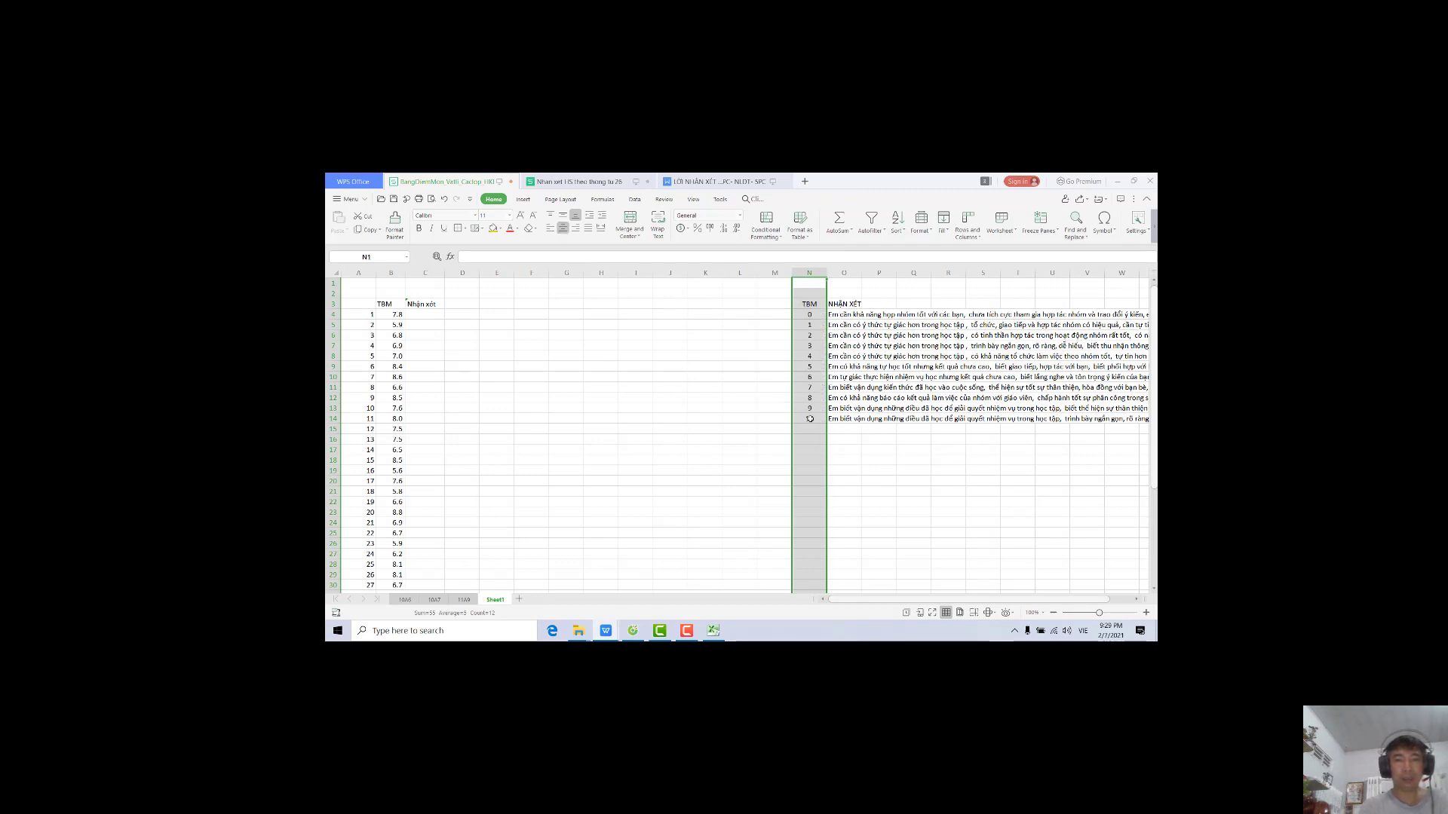
left_click(844, 449)
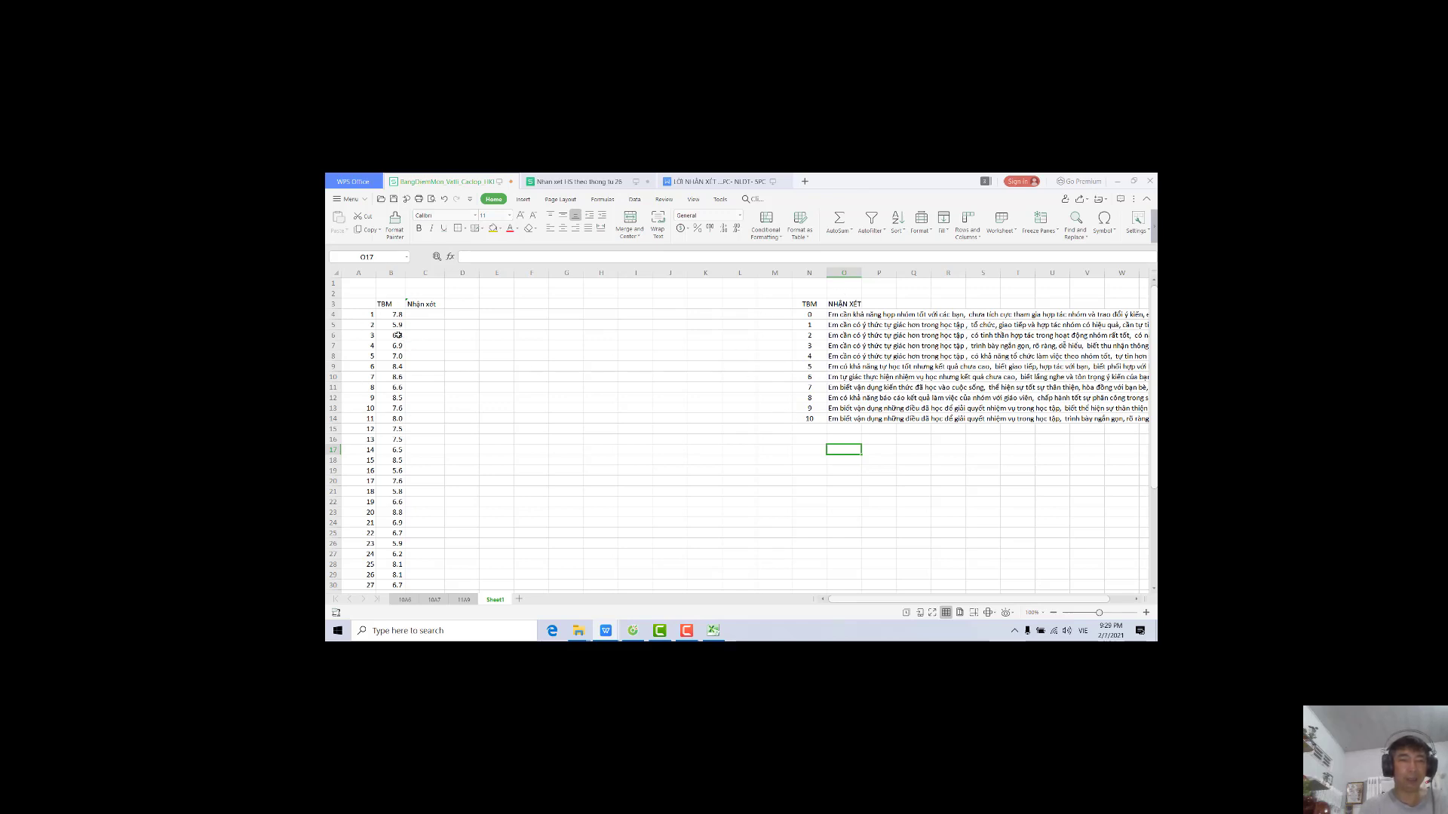
Start a VLOOKUP formula in C4 with B4 as the lookup value and N3:O14 as the table range
left_click(427, 312)
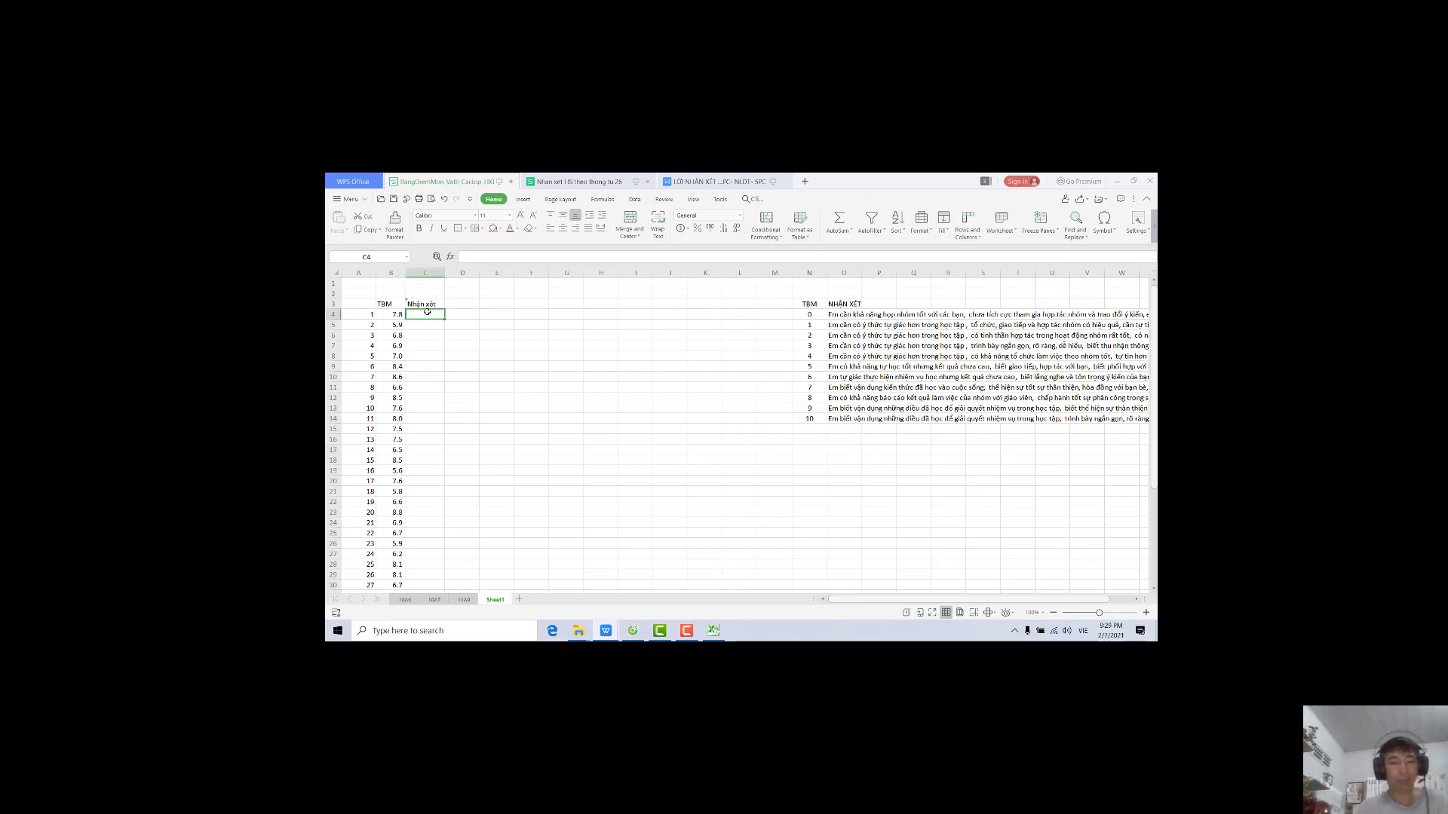
type("=")
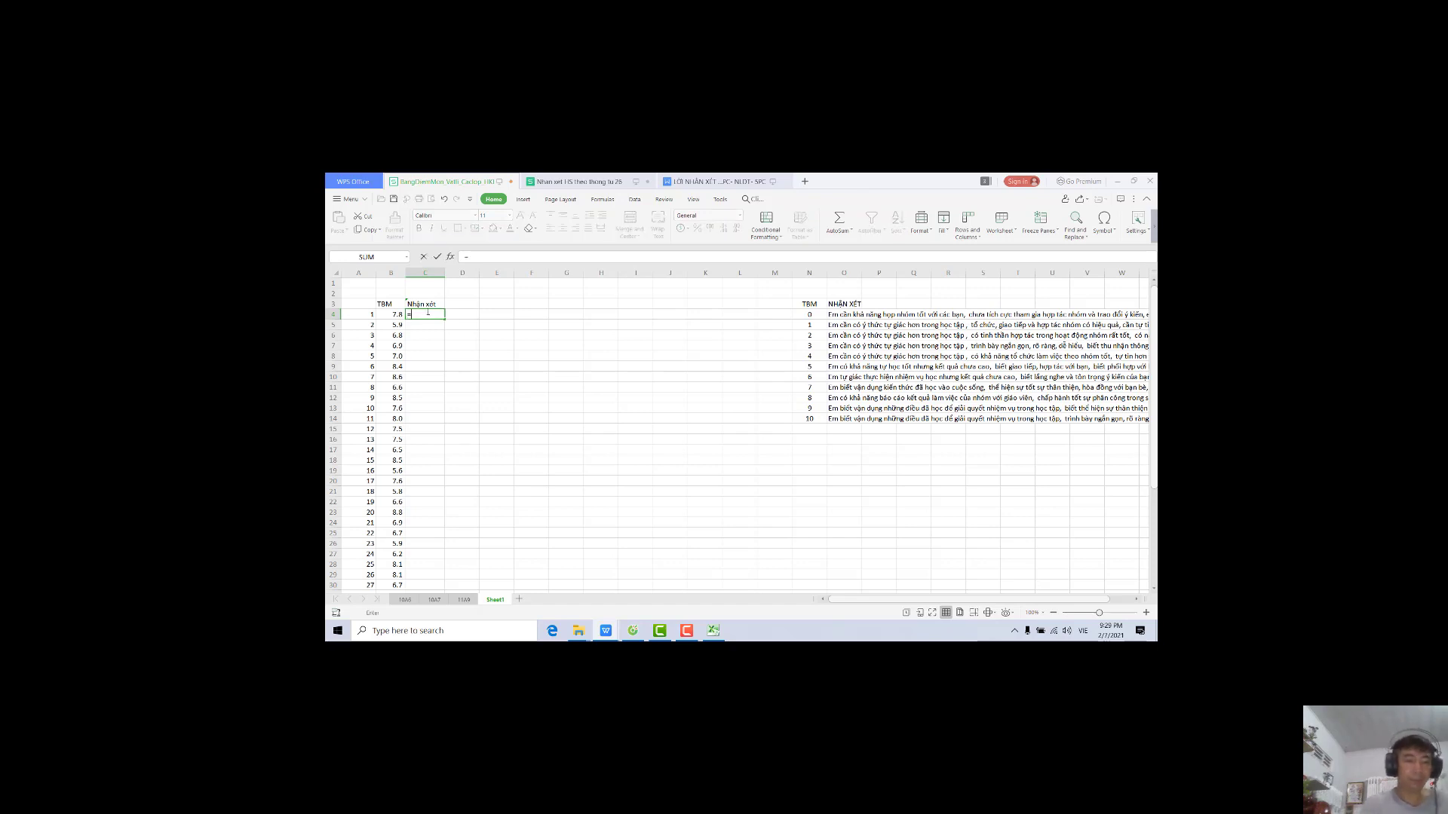
type("VL")
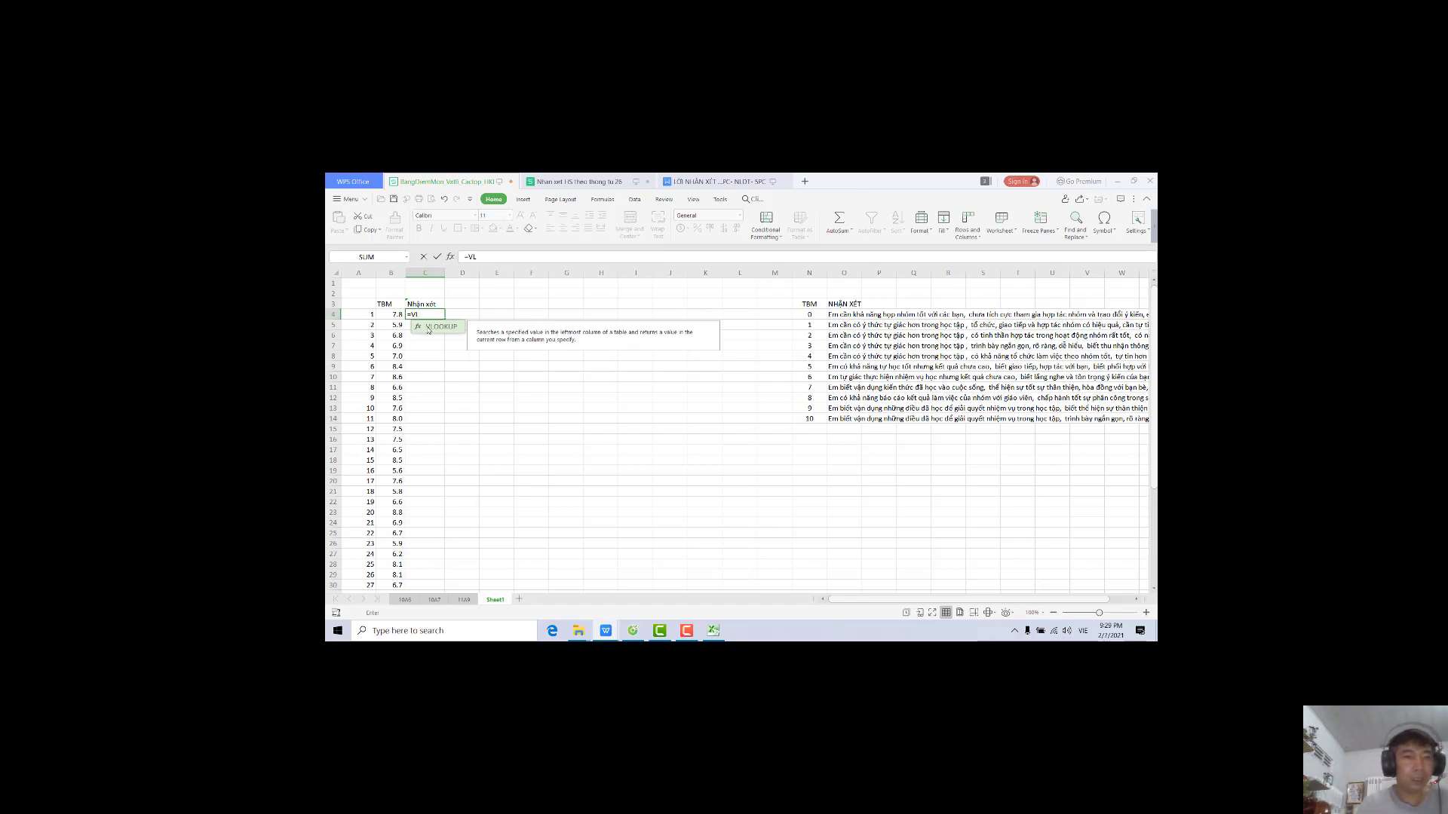
type("OOKUP")
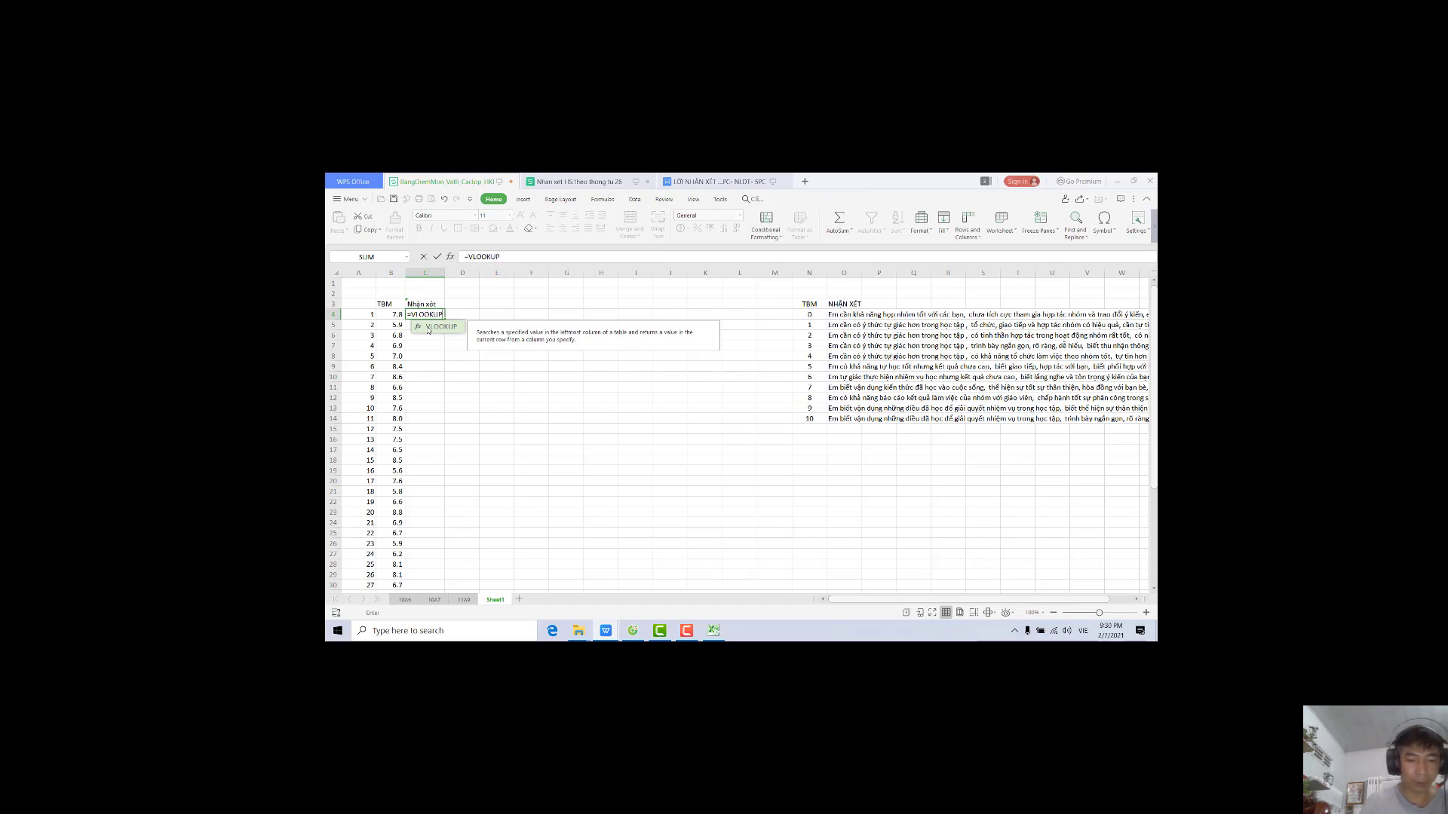
type("(")
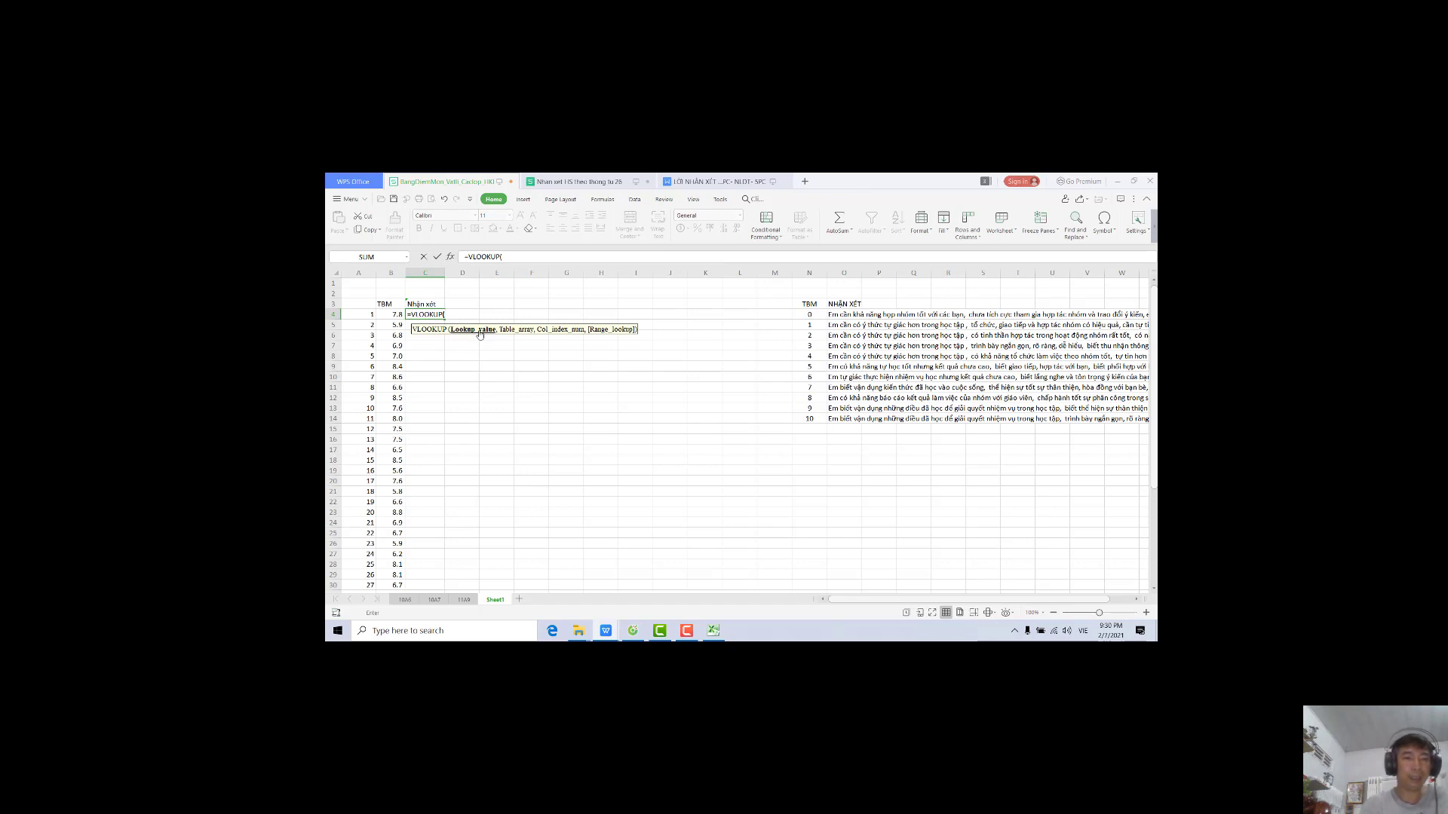
left_click(398, 314)
type(",")
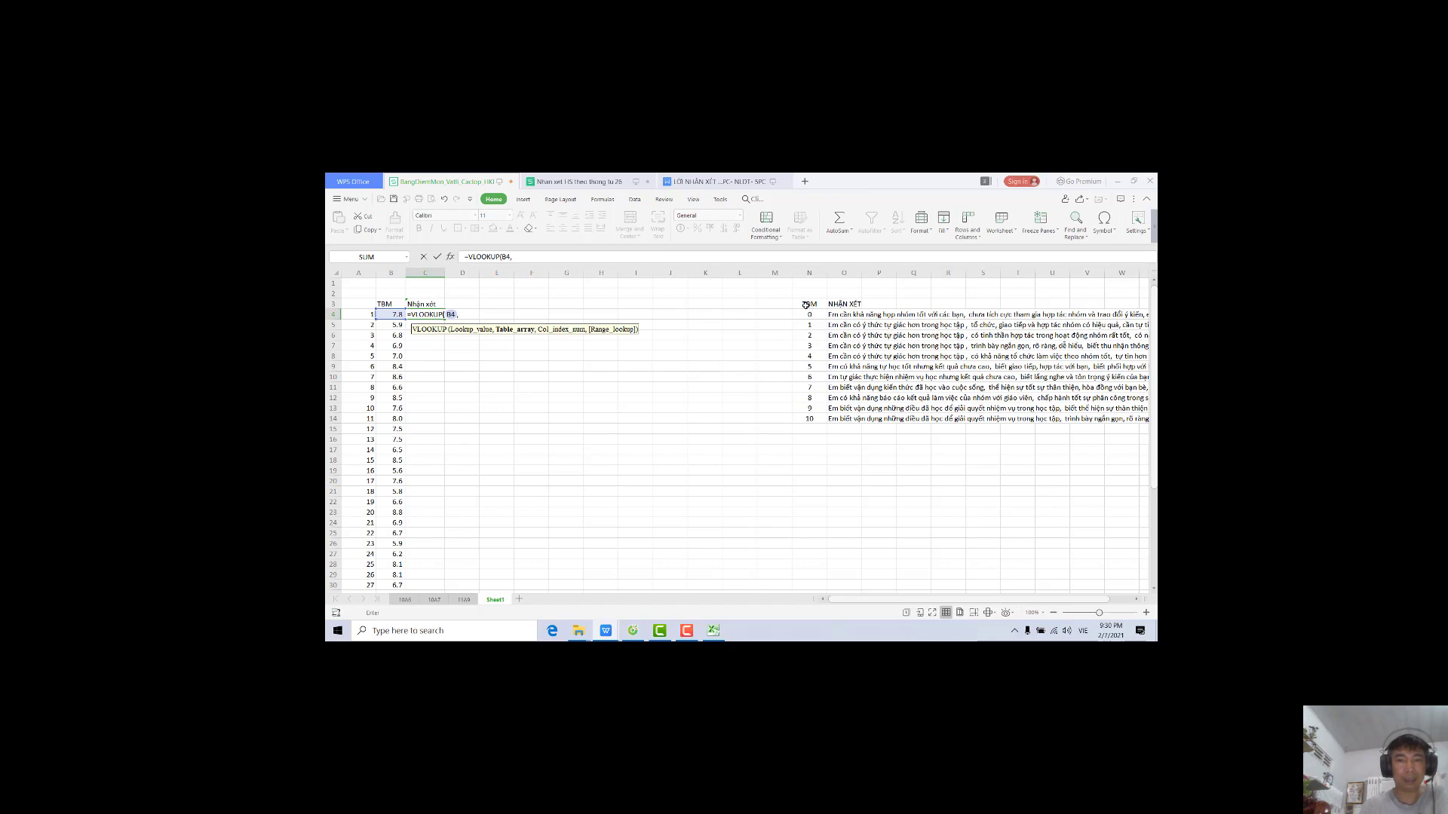
left_click_drag(805, 304, 856, 419)
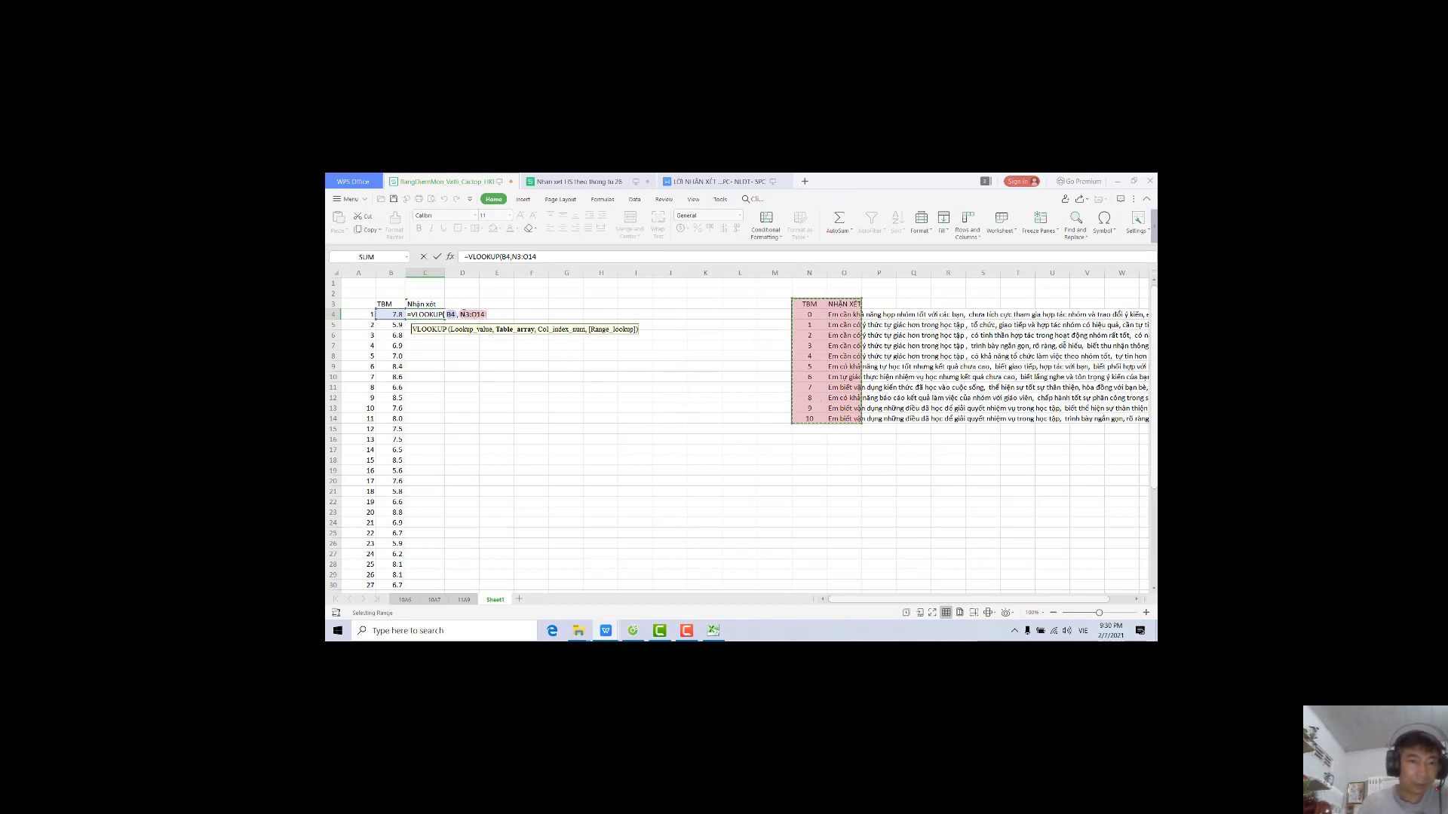
Make the formula's table range absolute as $N$3:$O$14 and complete it with column index 2 and range lookup 1
left_click(462, 313)
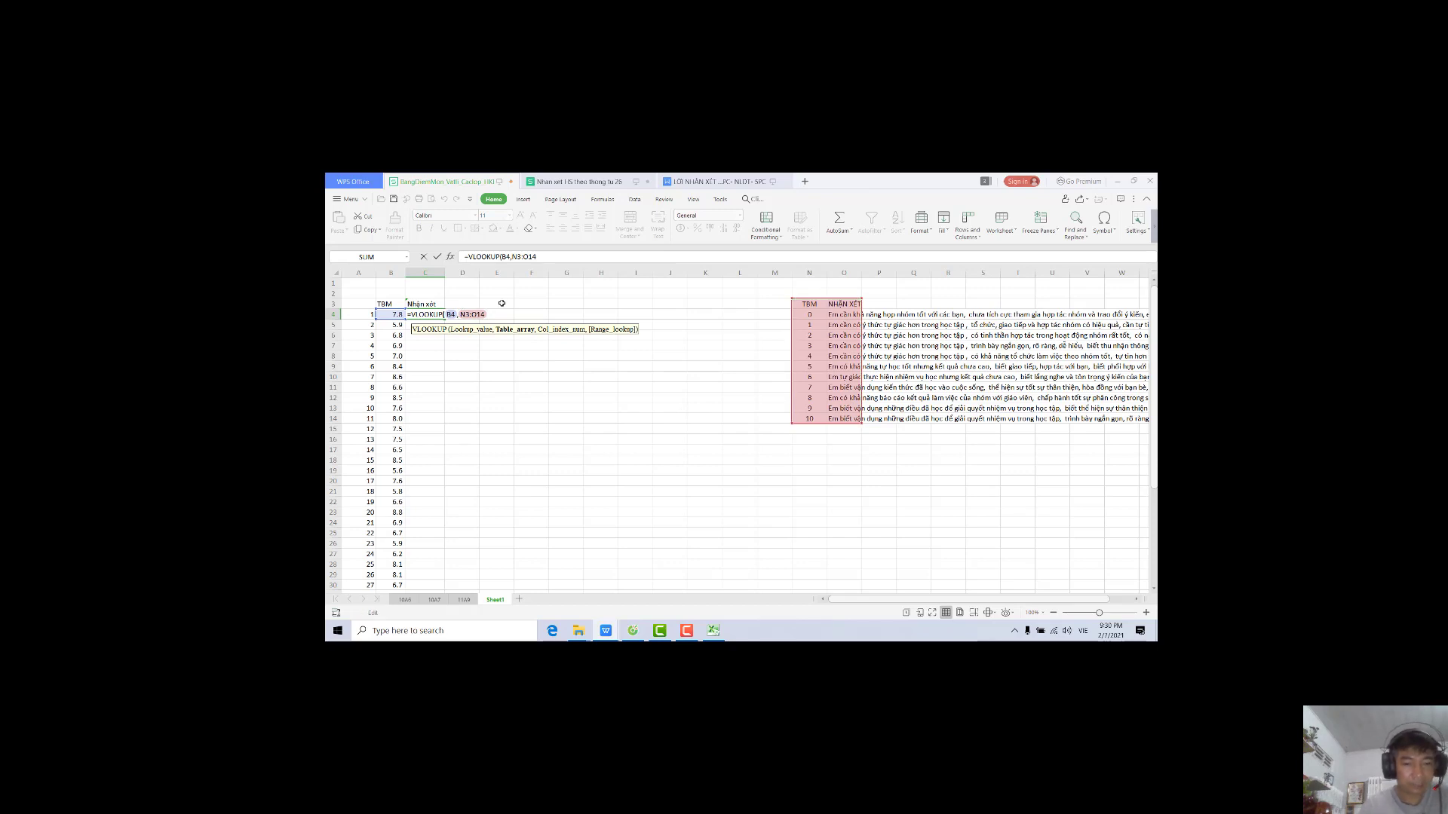
type("$N")
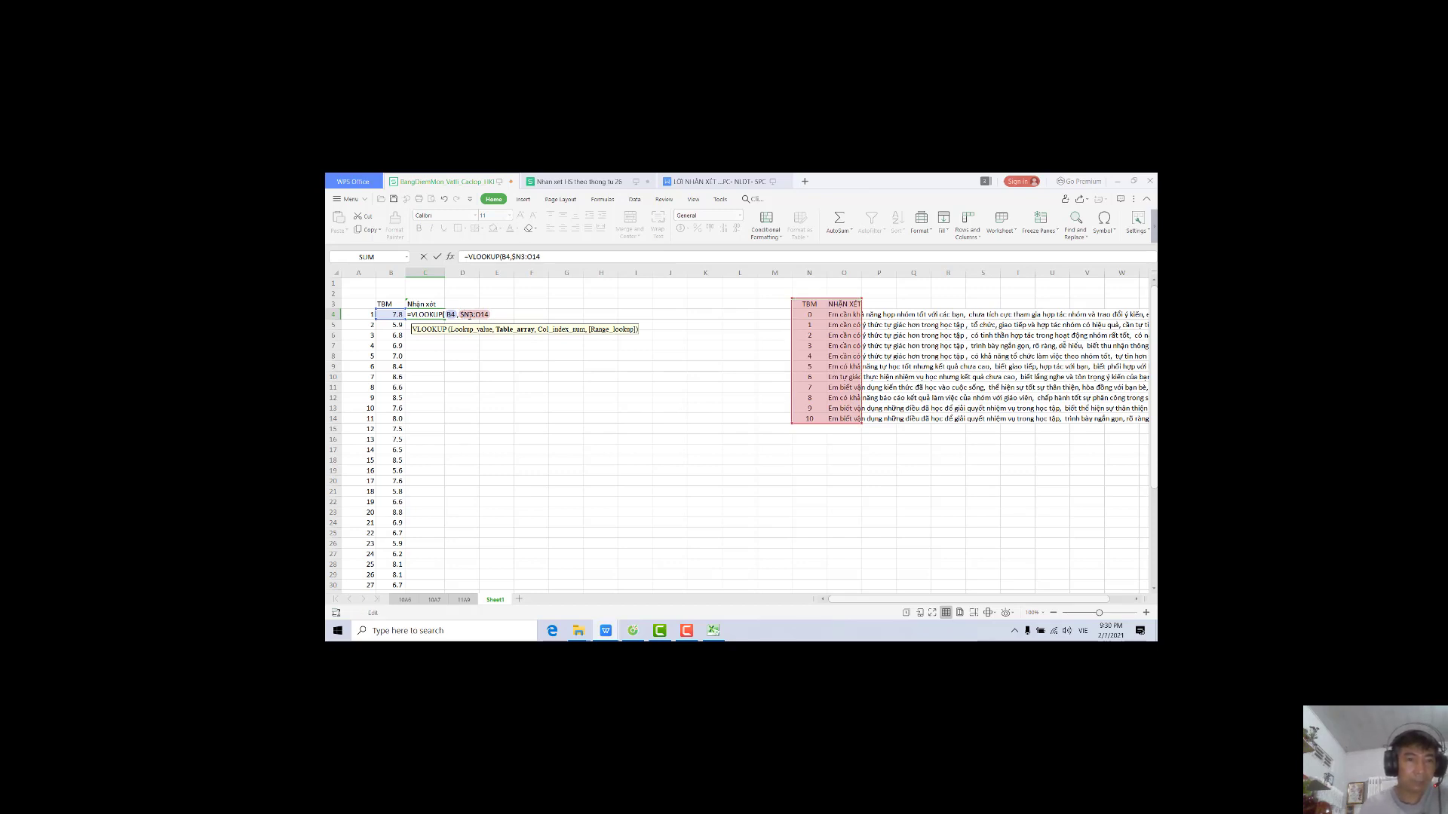
type("$3:$O$14")
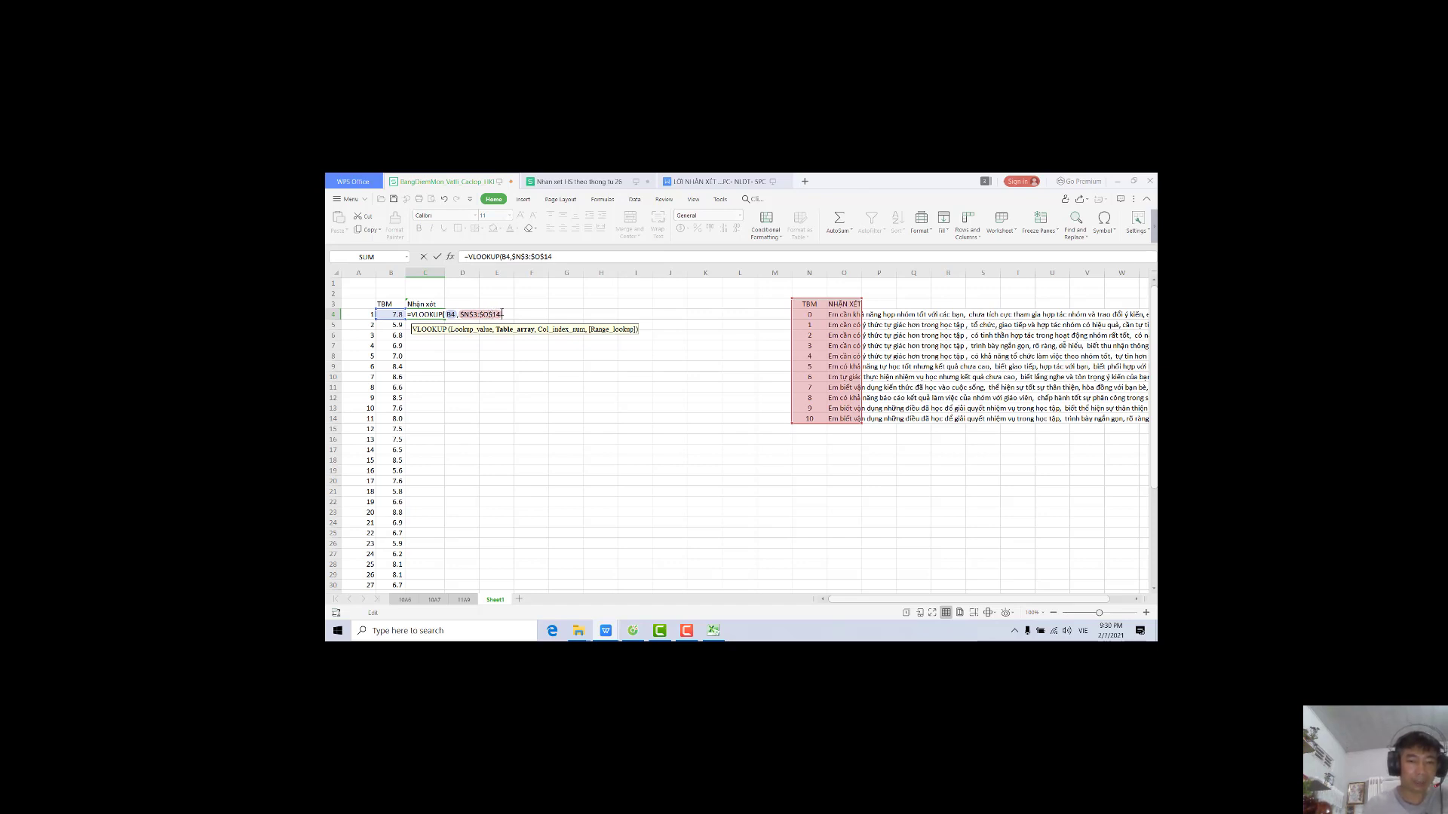
type(",2")
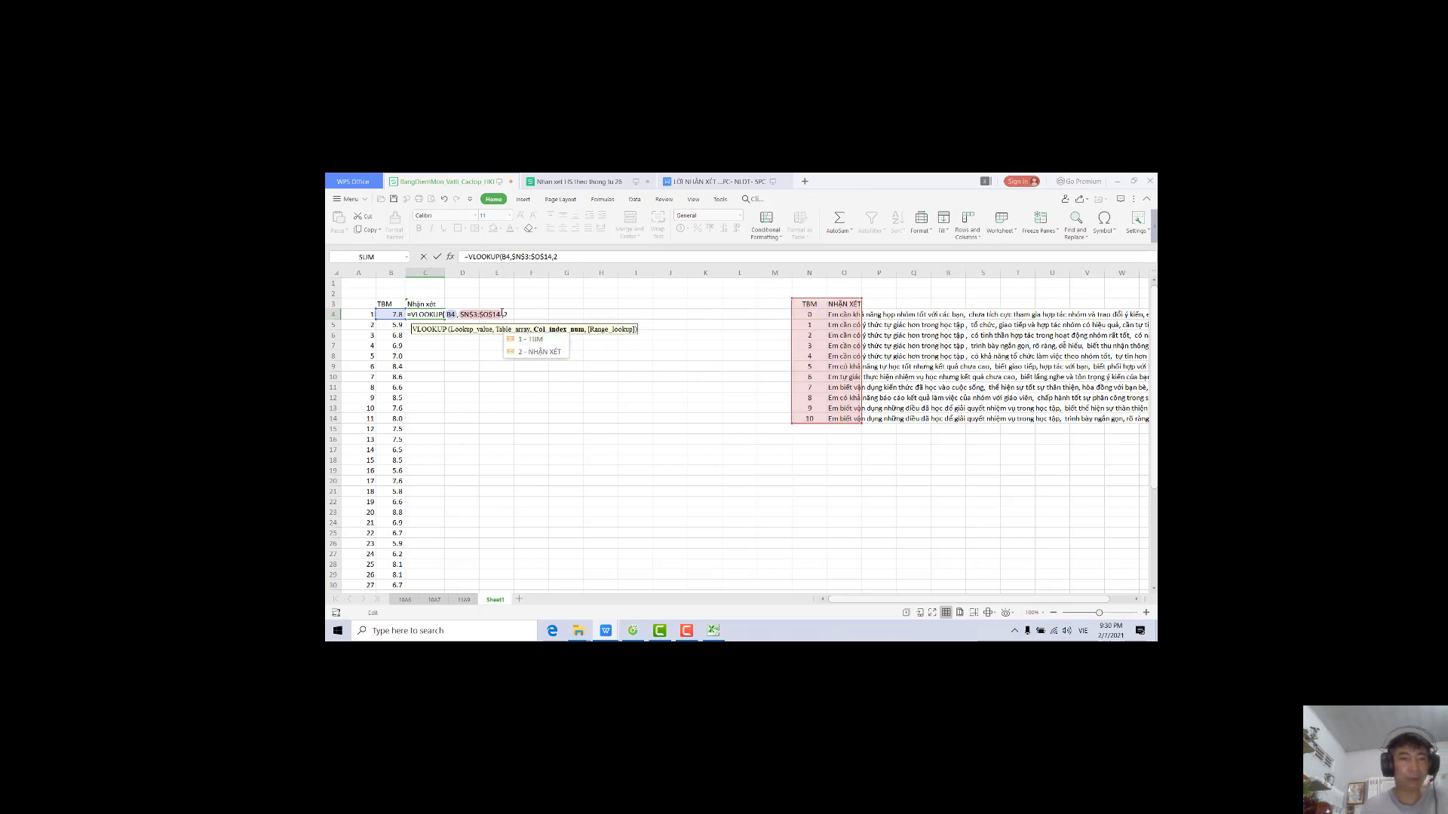
type(",")
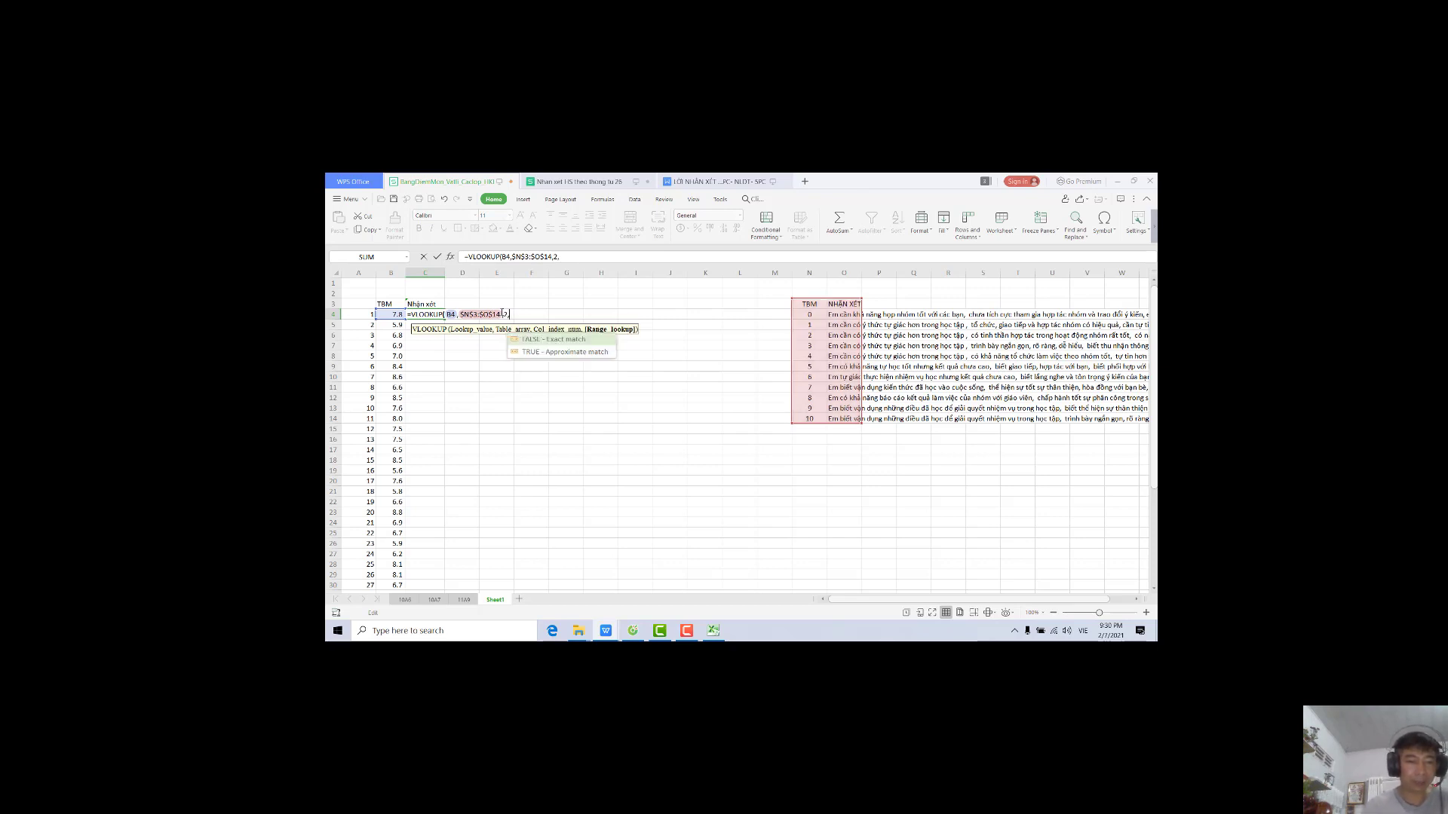
type("1")
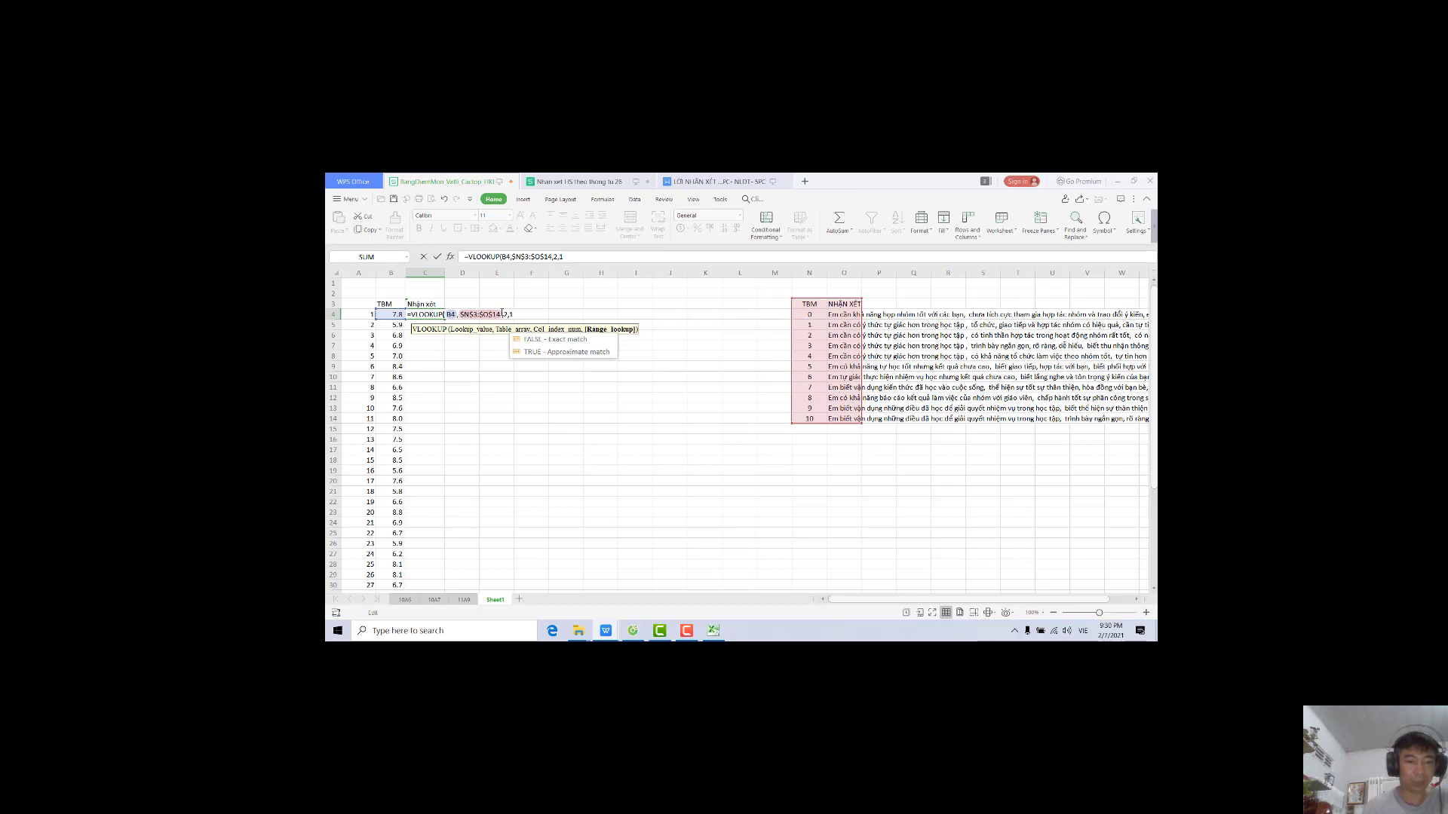
type(")")
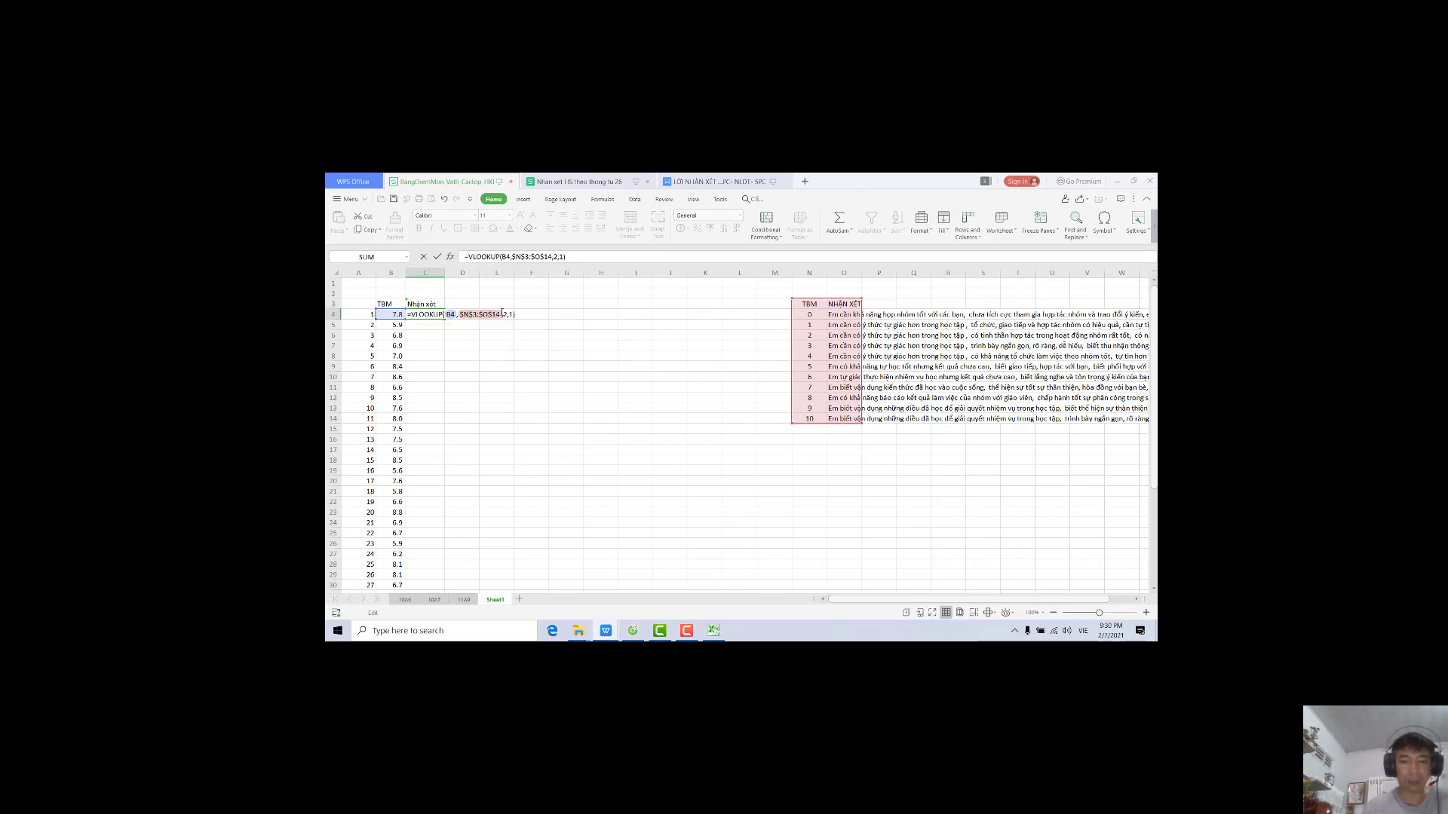
key("Return")
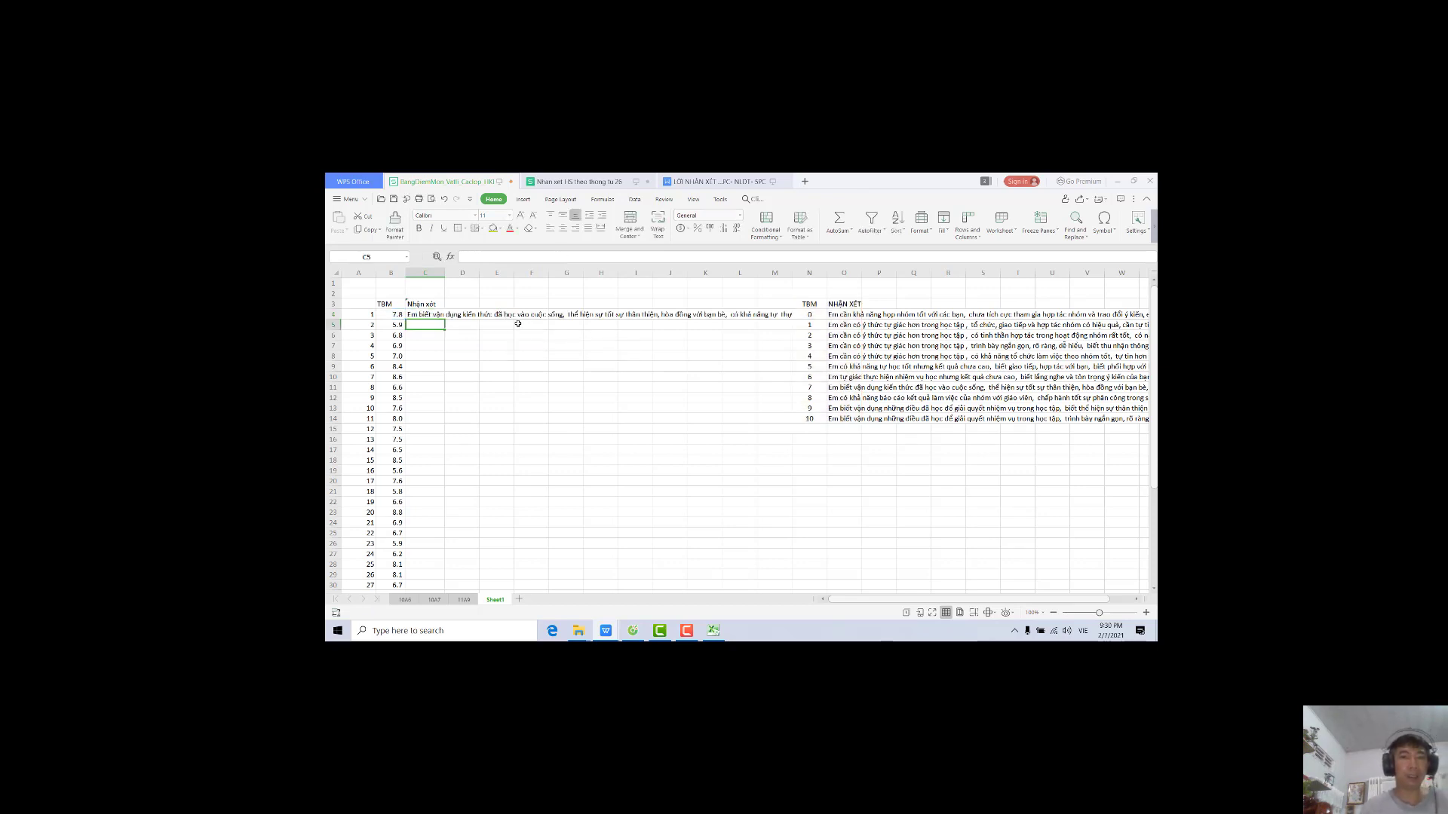
Fill the VLOOKUP formula in C4 down the Nhận xét column to C43
left_click(423, 314)
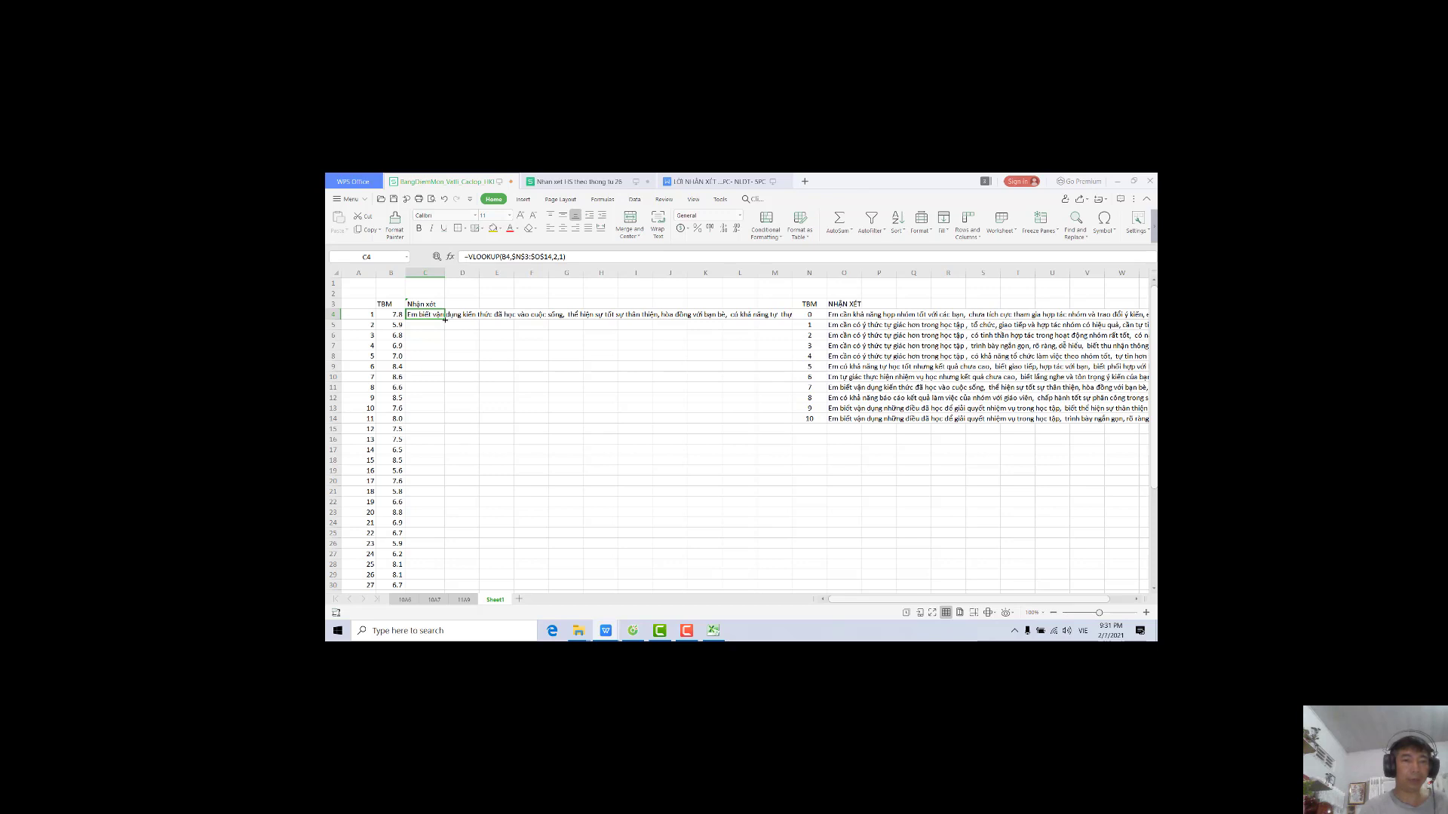
left_click_drag(445, 320, 443, 556)
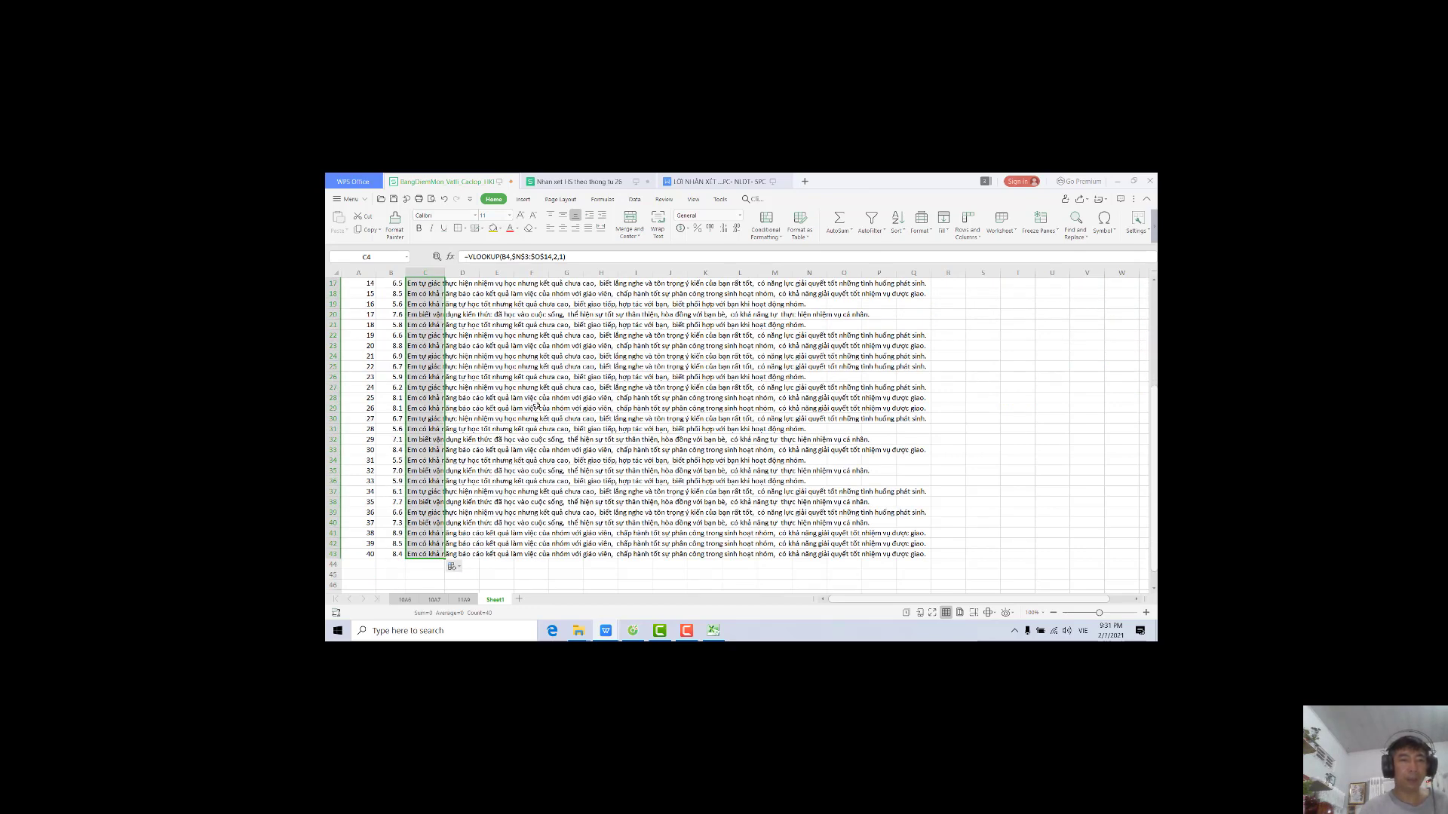
scroll(532, 404, "up", 5)
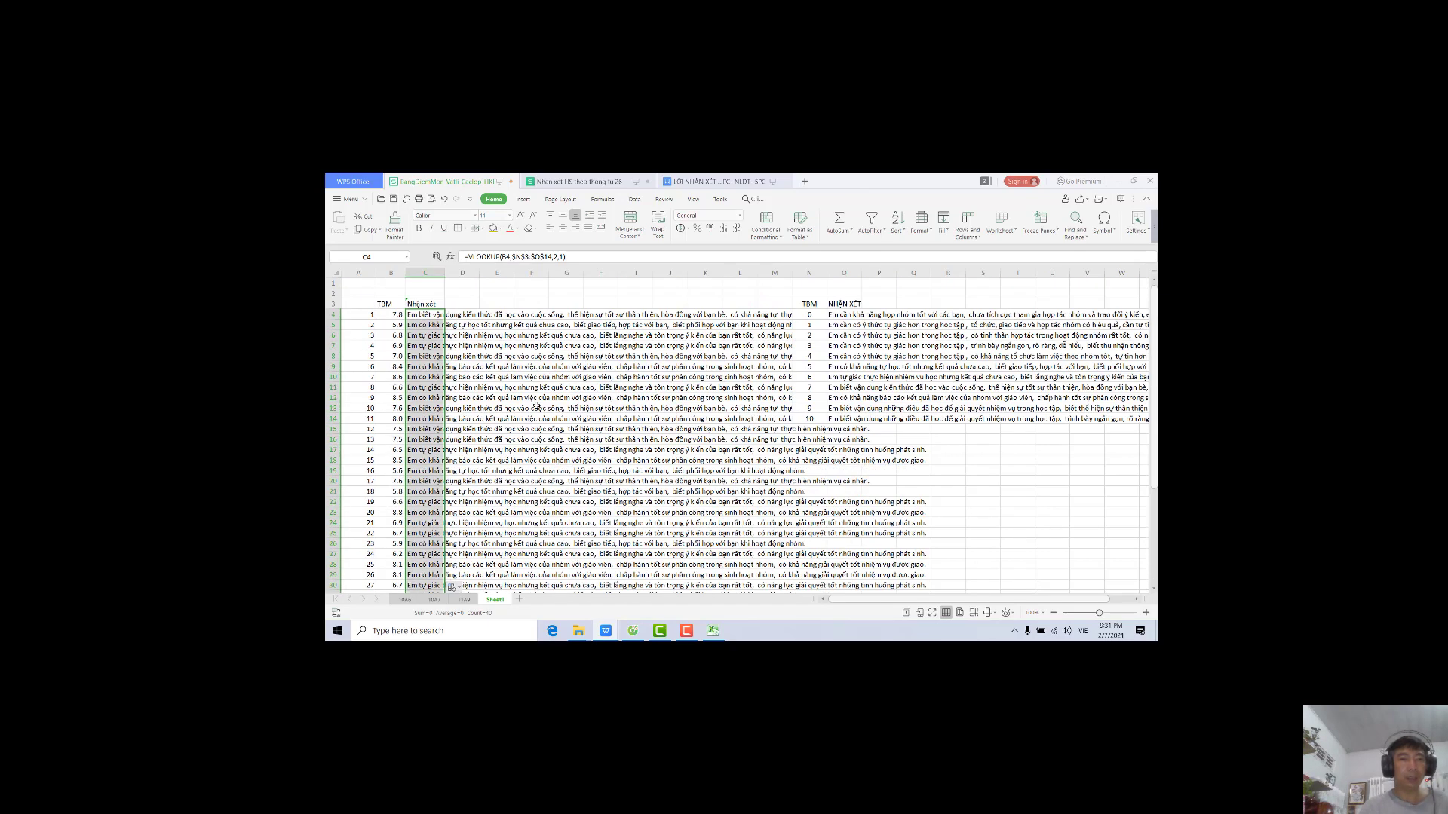
Copy the looked-up comments C4:C43 and paste them as values into the Nhận xét HK column of sheet 11A9, starting at row 7
right_click(423, 318)
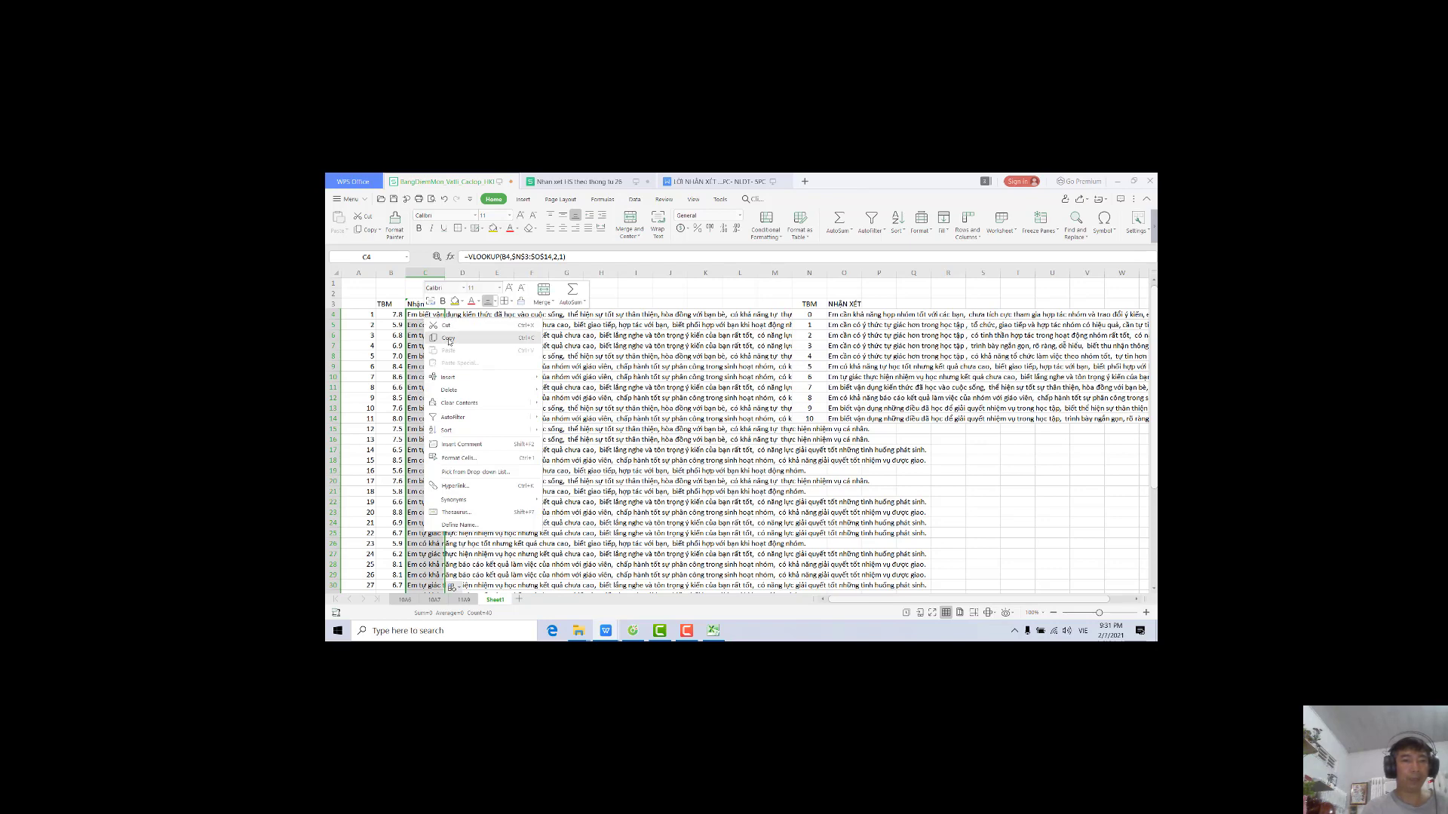
left_click(448, 339)
left_click(463, 599)
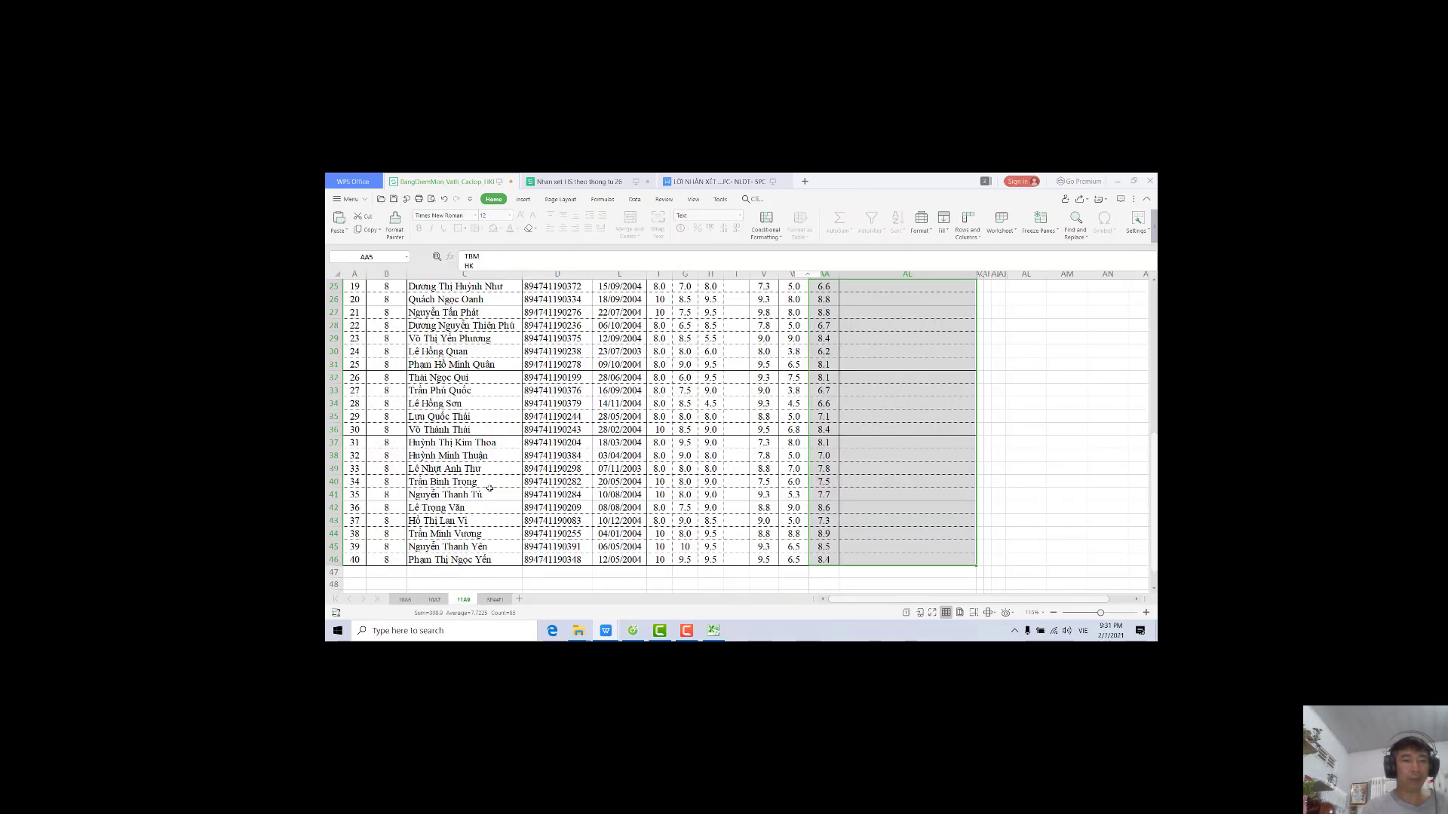
scroll(994, 363, "up", 5)
left_click(994, 363)
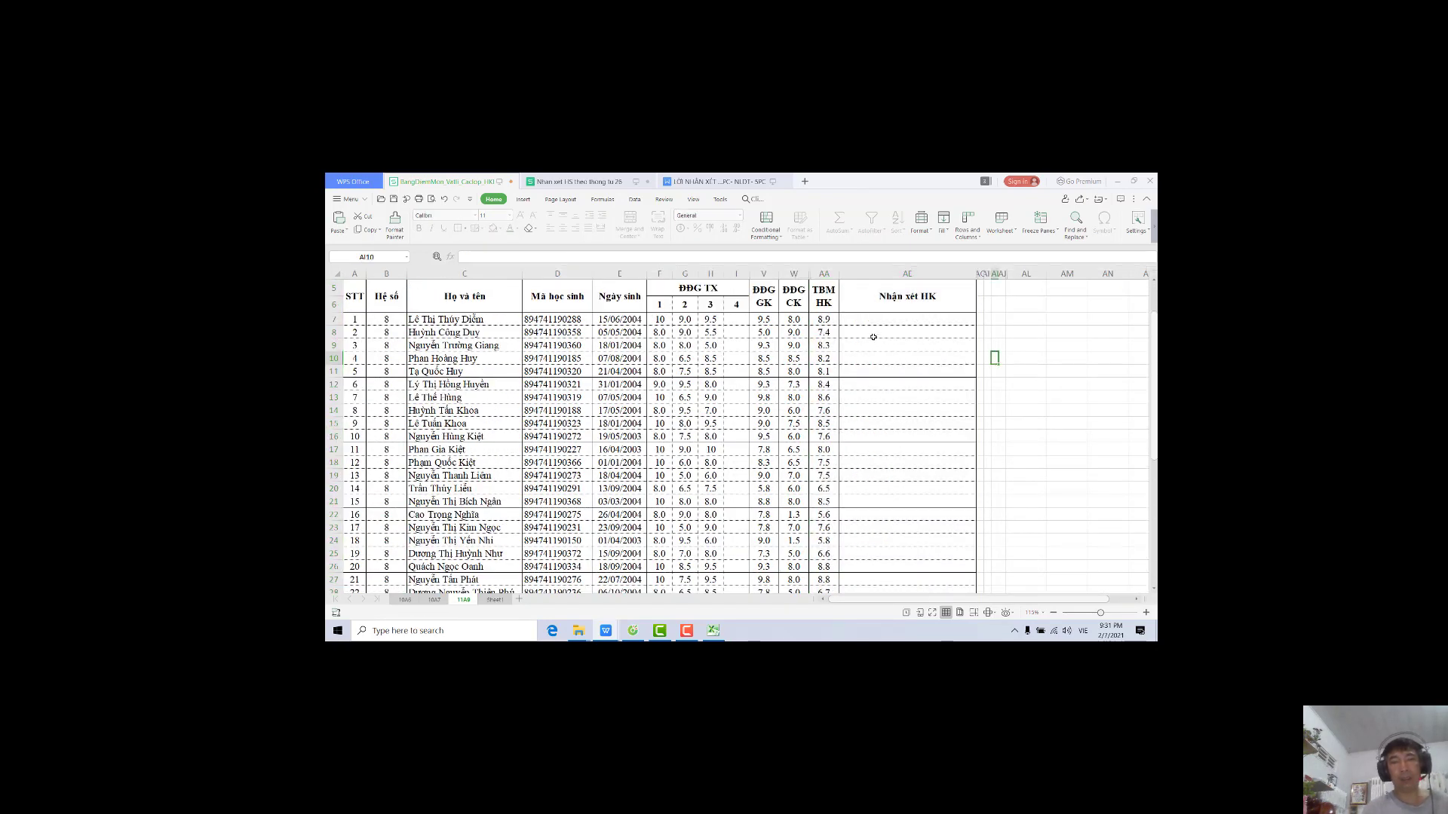
left_click(865, 320)
right_click(865, 320)
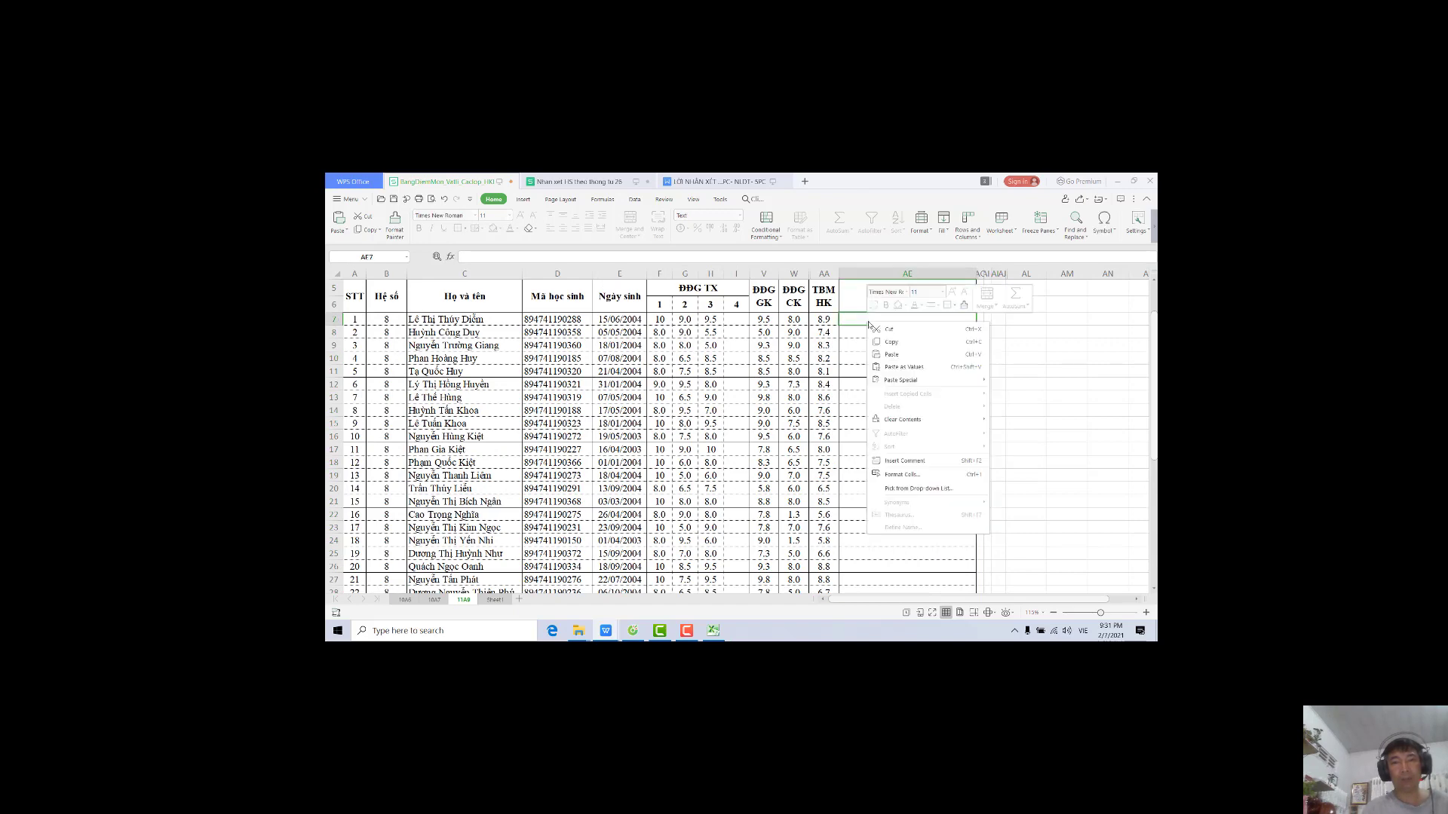
left_click(897, 369)
scroll(1062, 317, "up", 2)
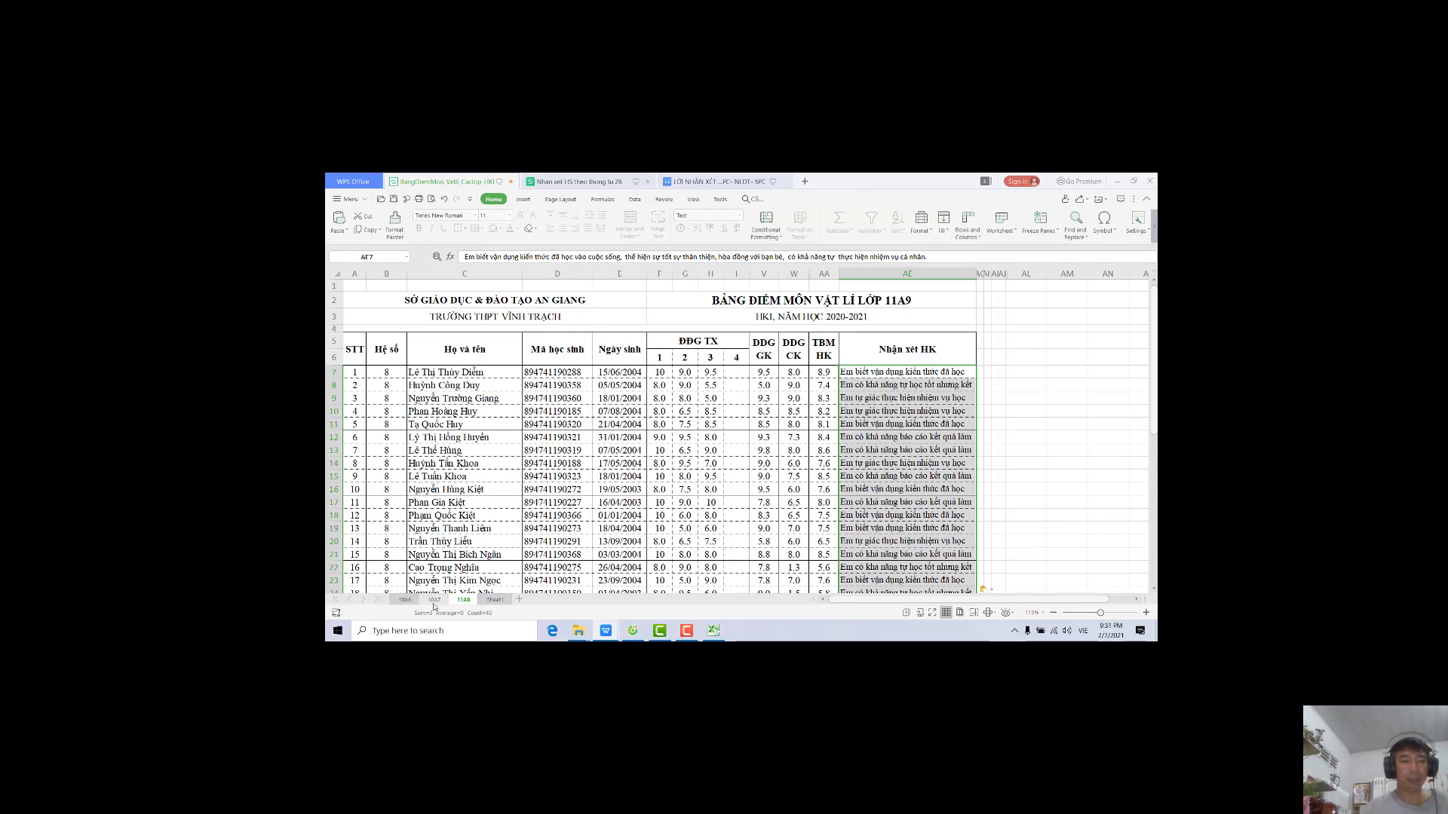
Copy the TBM HK averages of class 10A7, AA7:AA47, from sheet 10A7
left_click(434, 603)
scroll(484, 373, "up", 8)
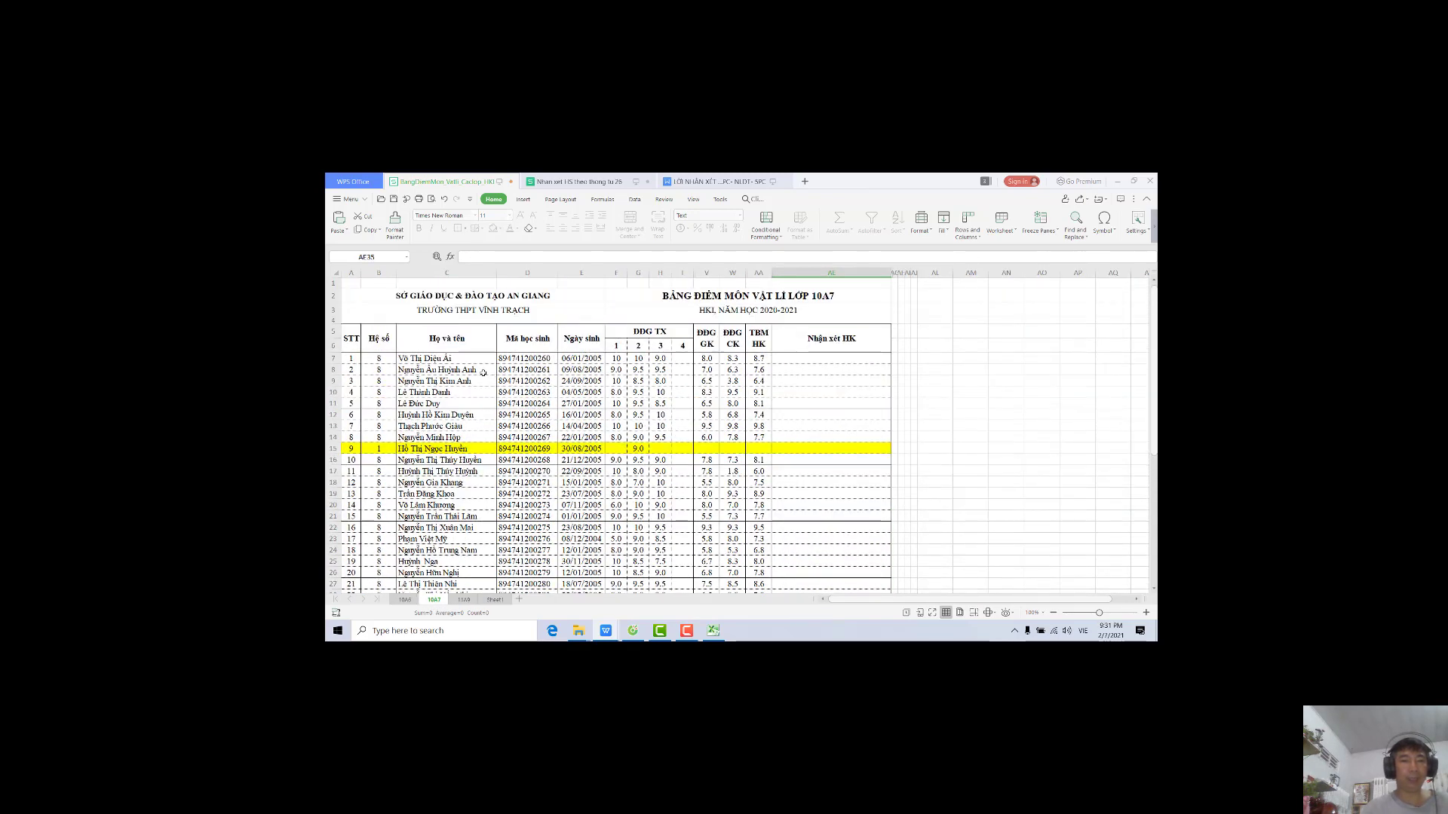
left_click(832, 405)
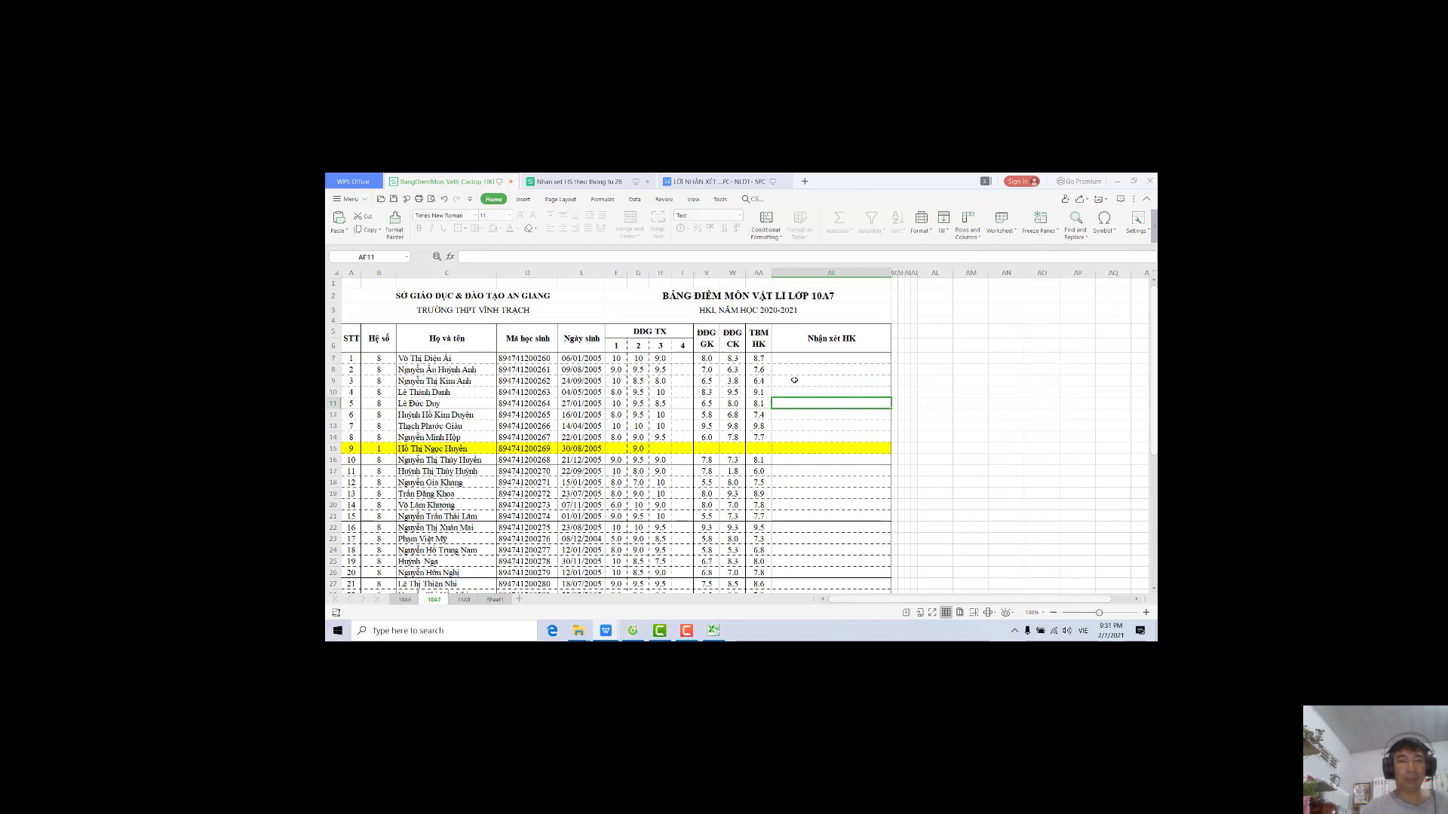
left_click(762, 358)
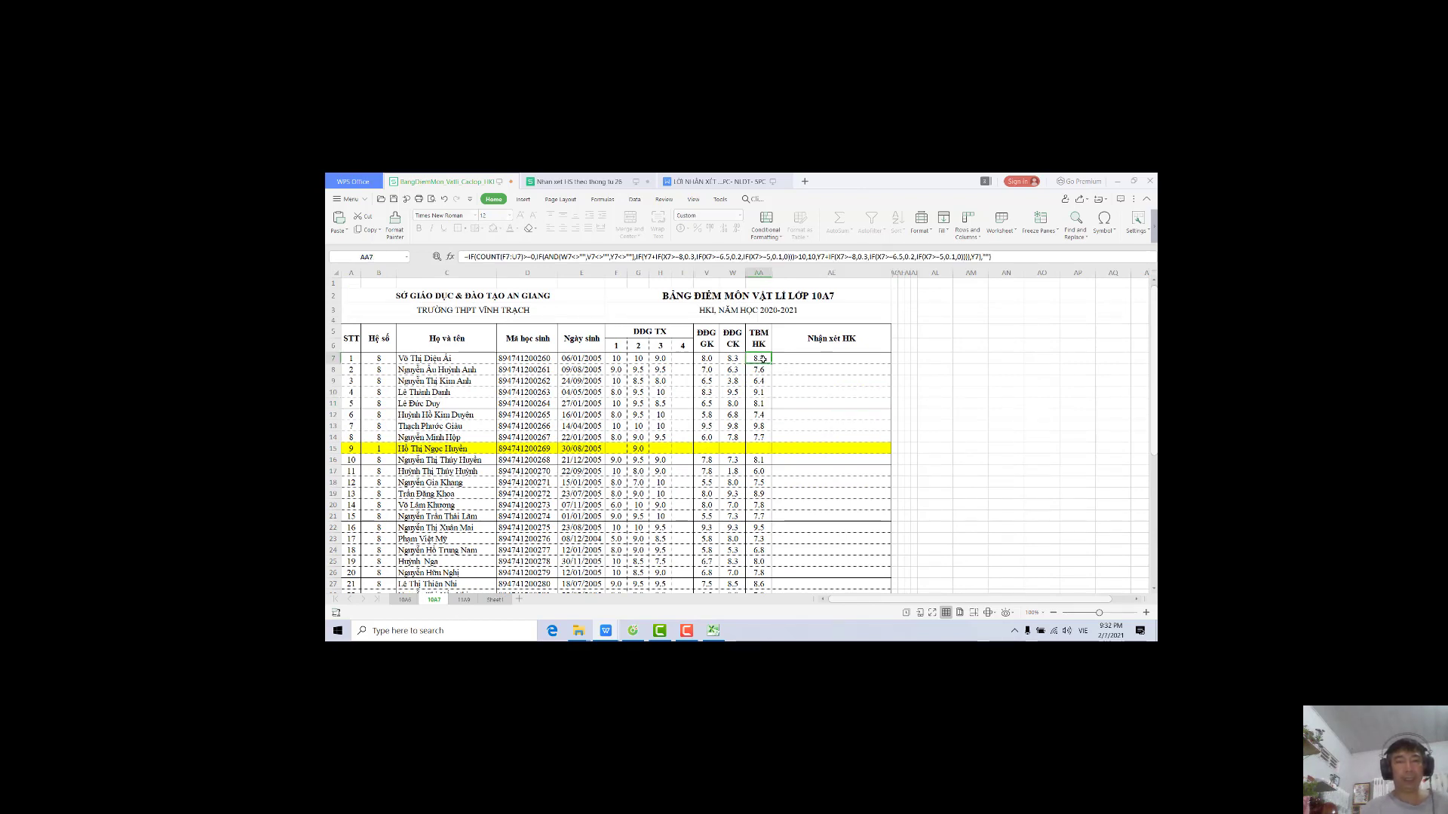
left_click(495, 600)
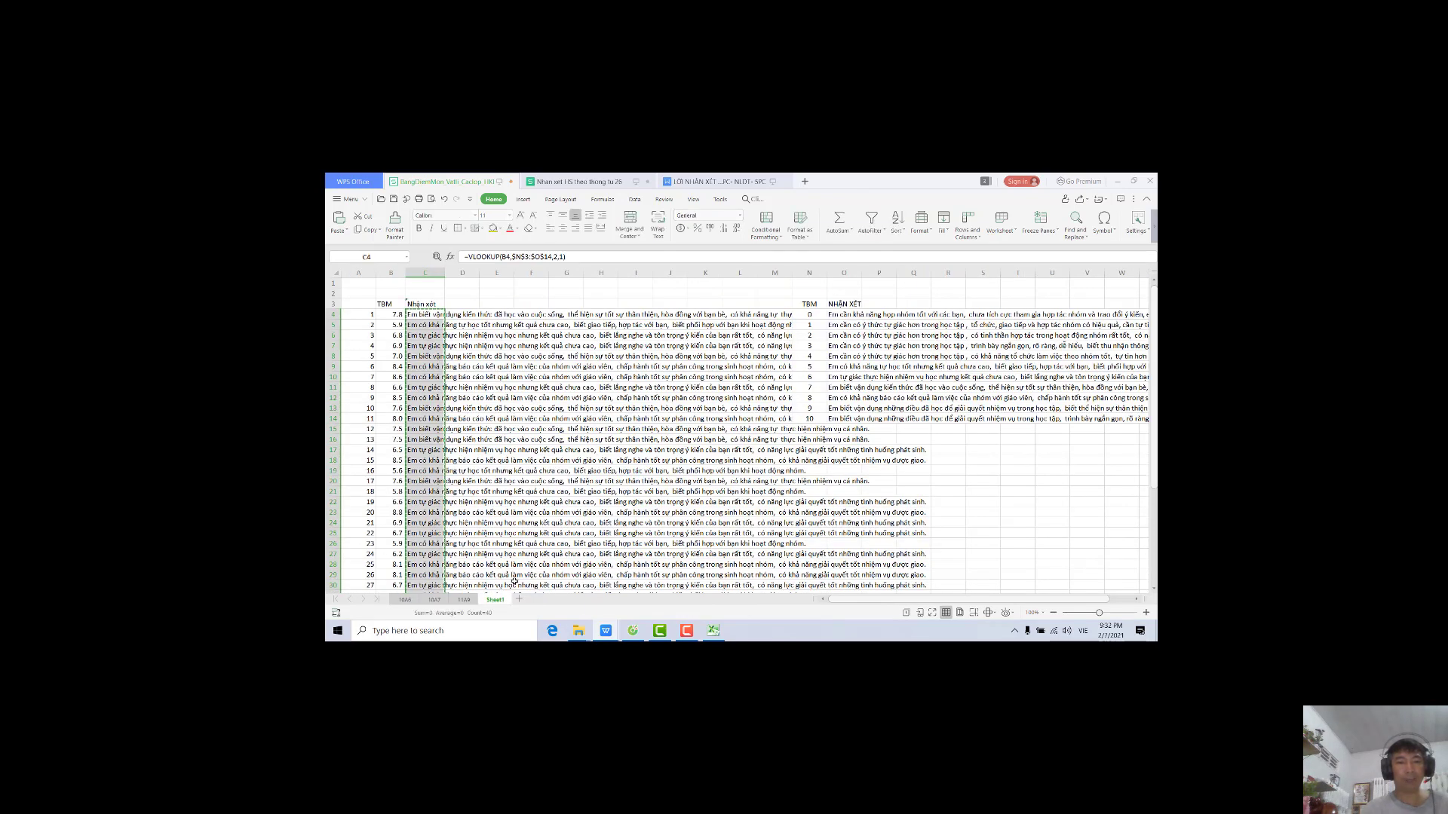
left_click(437, 603)
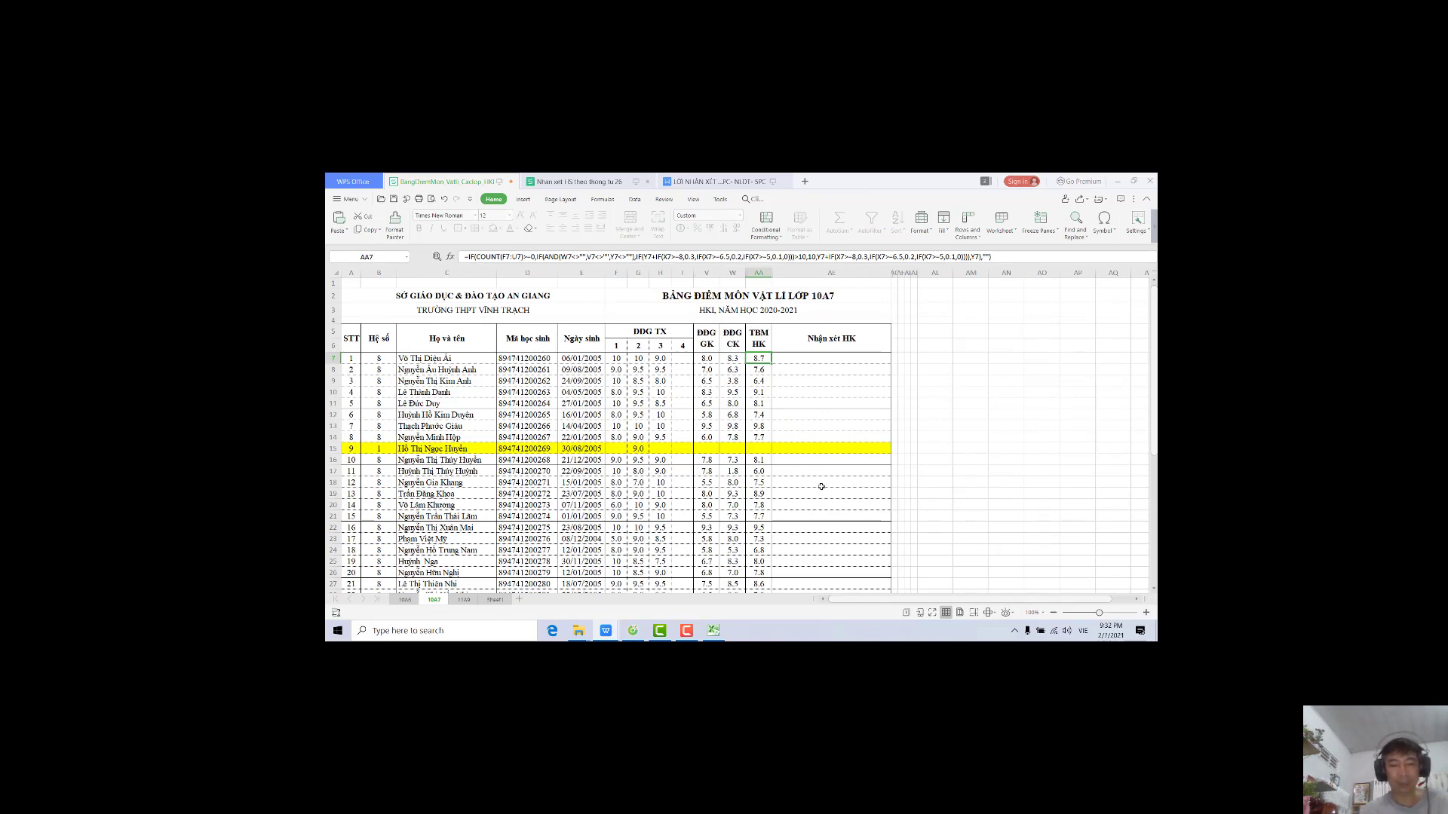
key("ctrl+shift+Down")
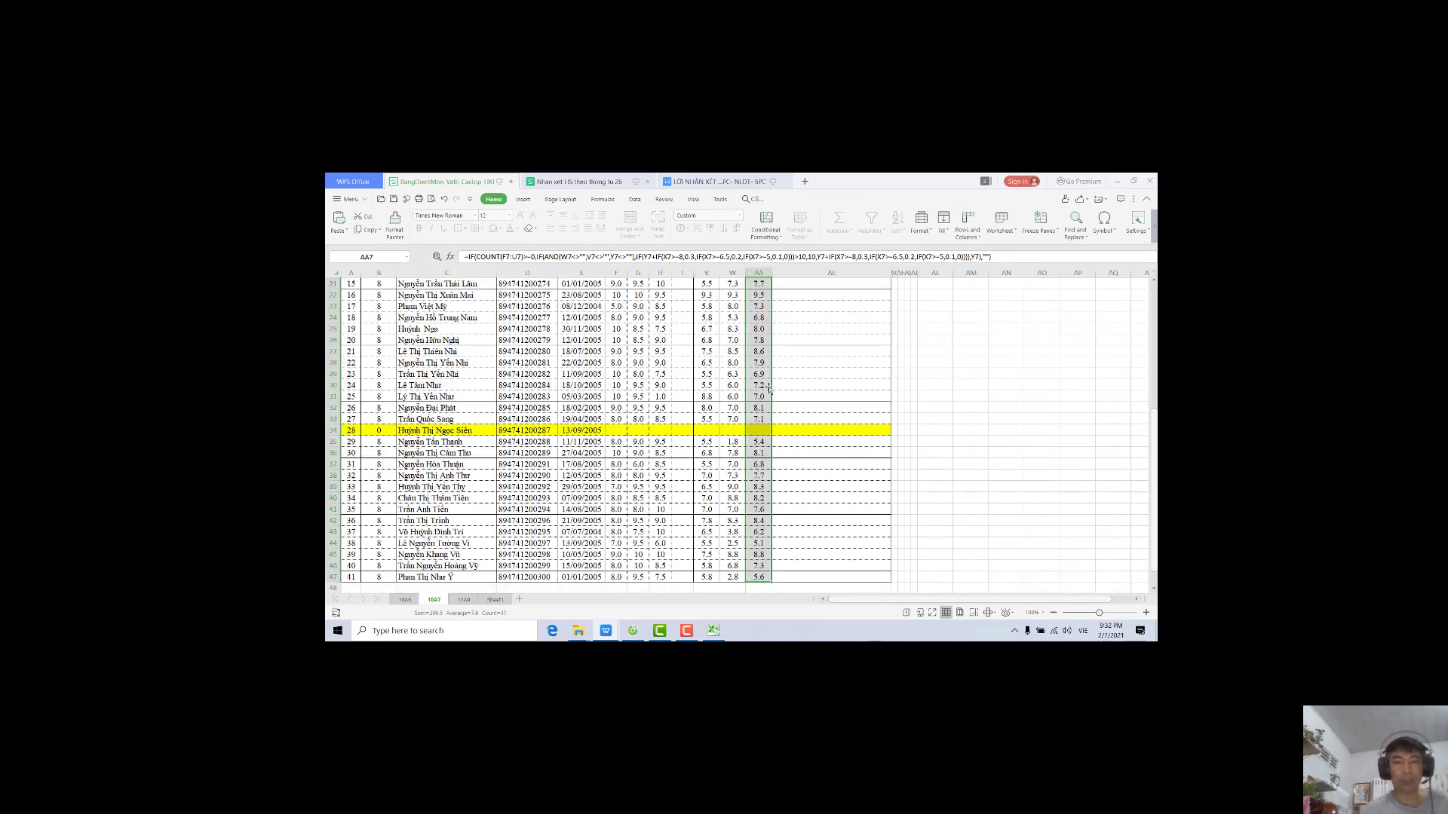
scroll(766, 399, "down", 4)
scroll(762, 420, "up", 4)
scroll(762, 420, "up", 5)
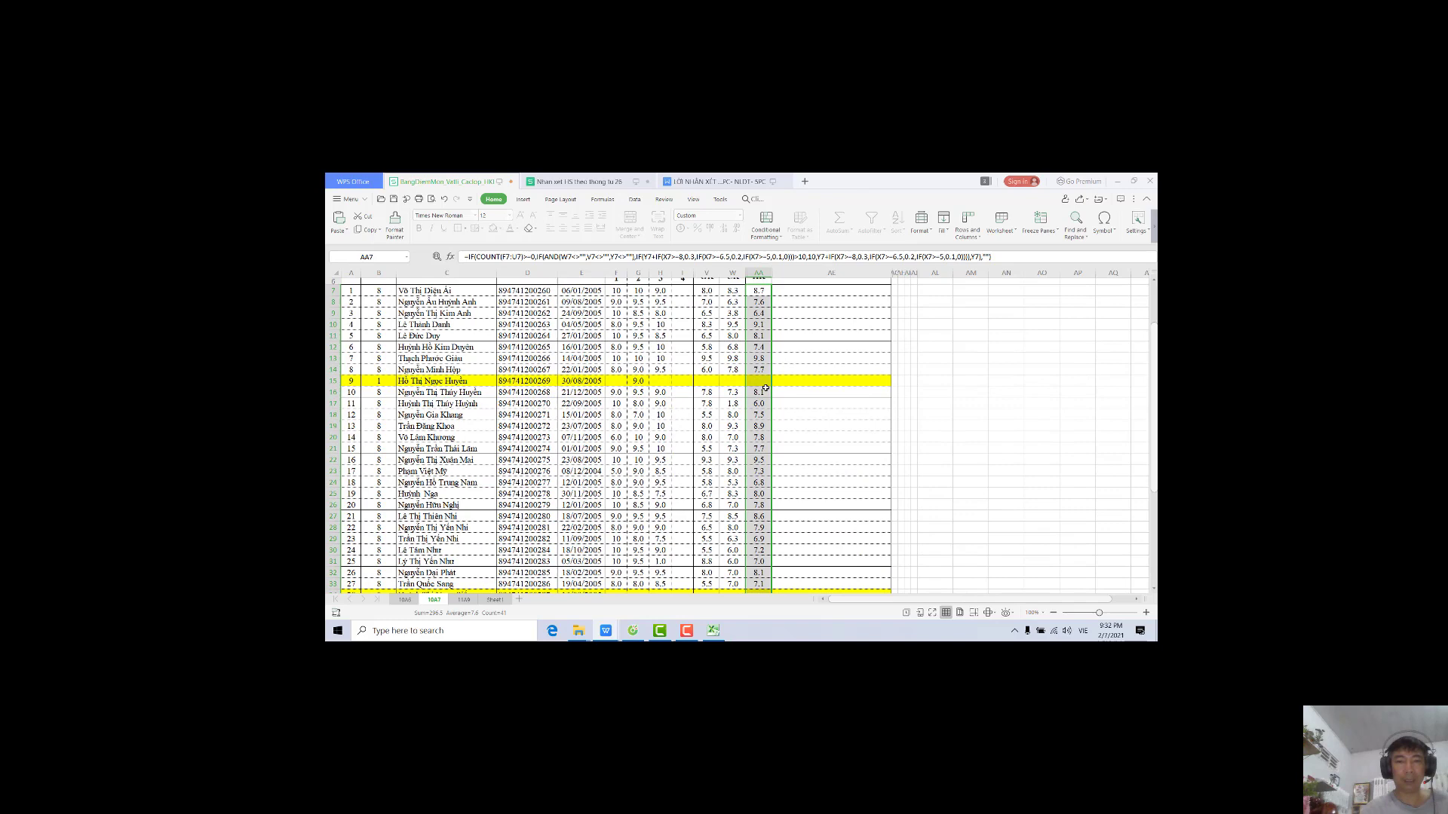
right_click(762, 345)
left_click(783, 364)
Paste the copied 10A7 averages as values at B4 of Sheet1 and check the comments down the list
left_click(495, 600)
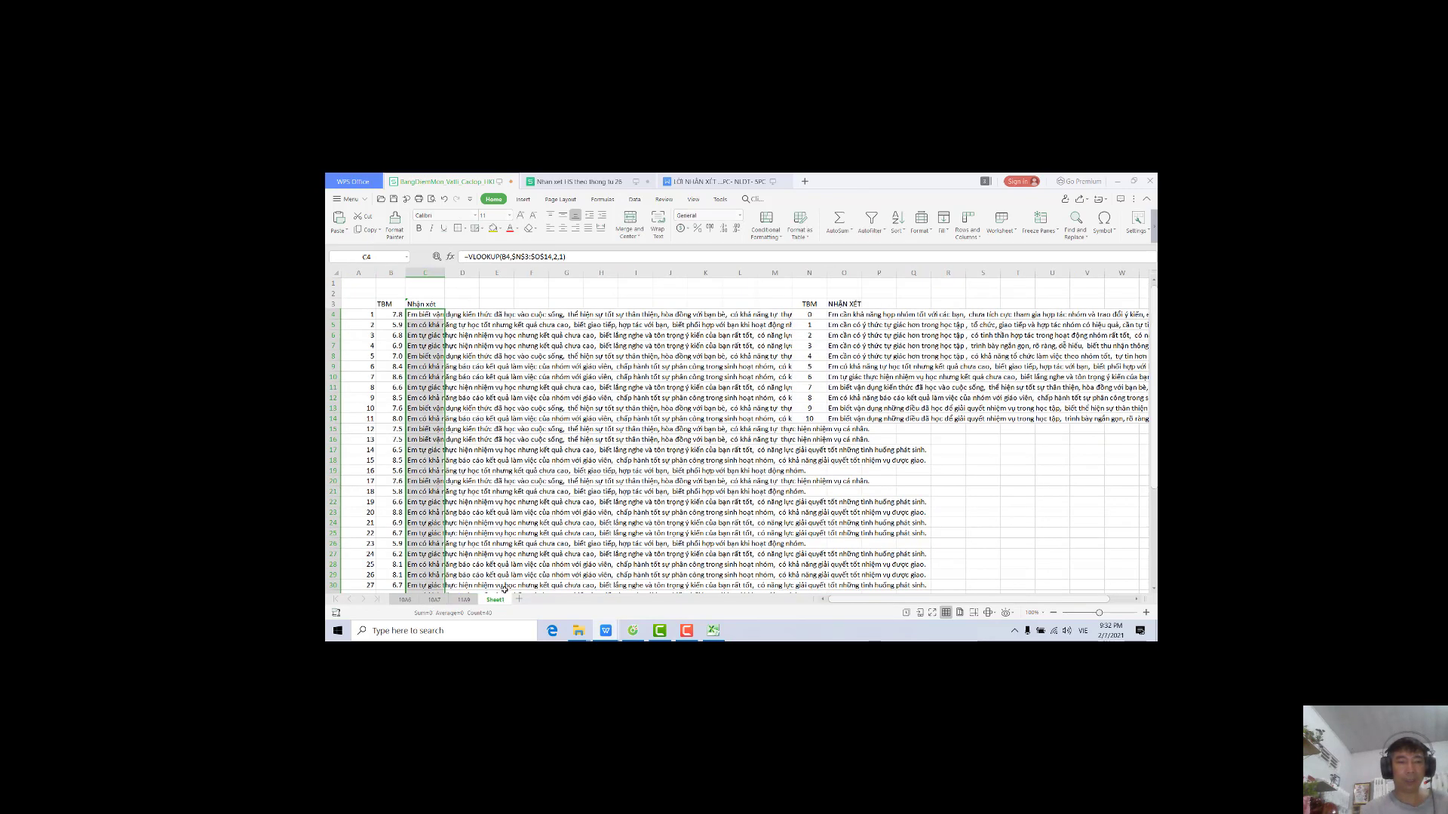
left_click(397, 316)
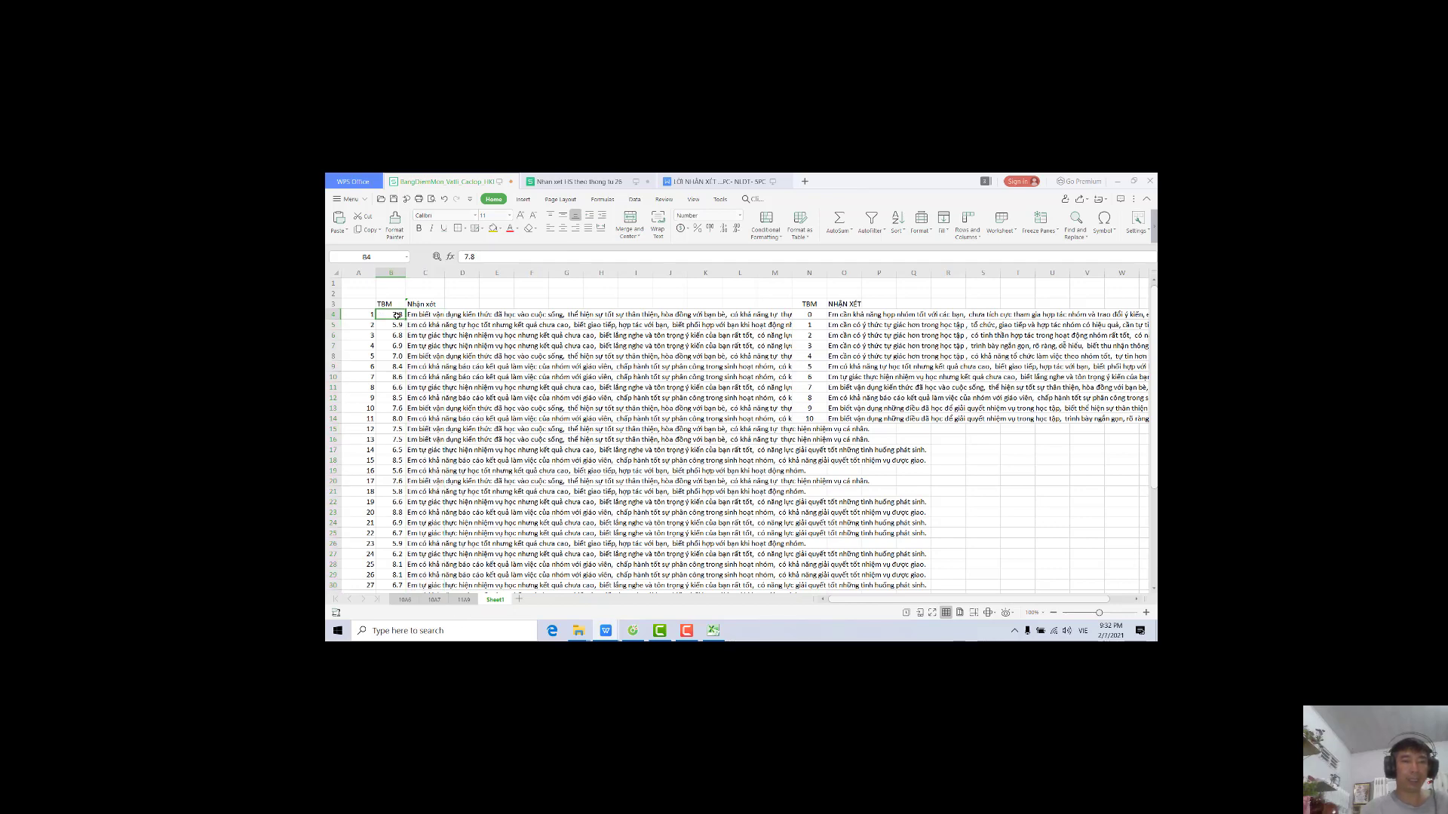
right_click(397, 316)
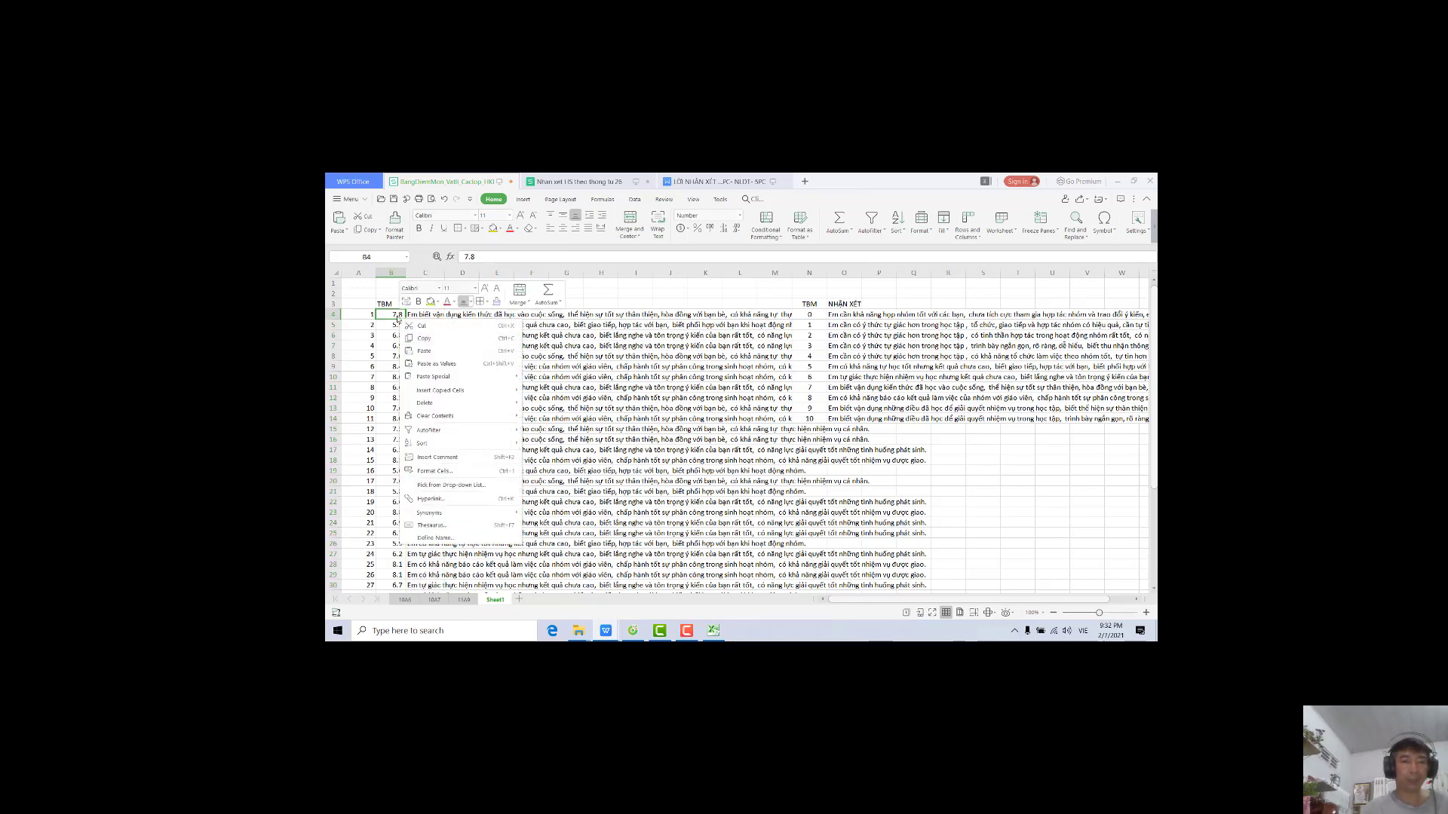
left_click(431, 365)
scroll(454, 436, "down", 4)
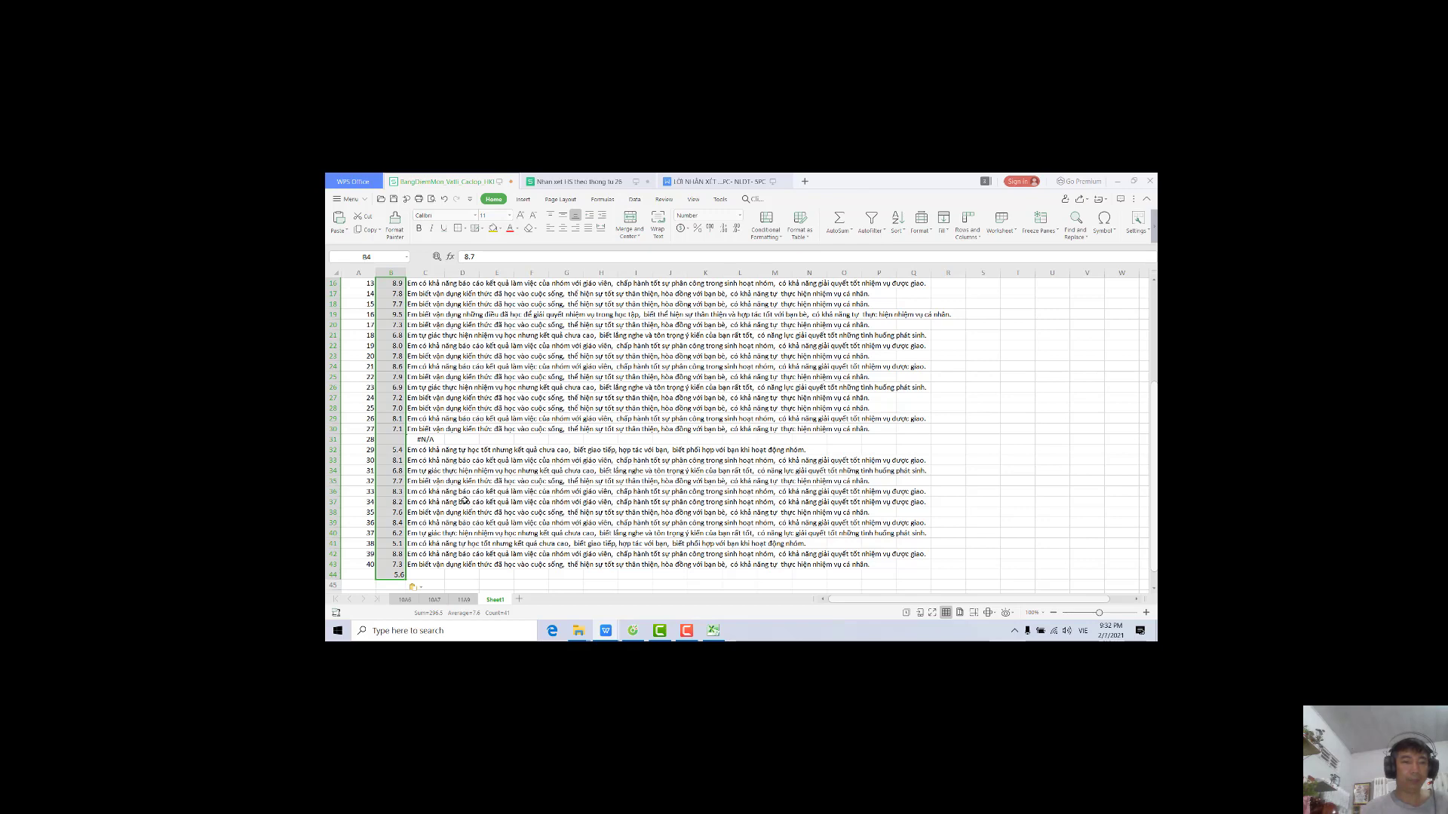
scroll(465, 500, "down", 2)
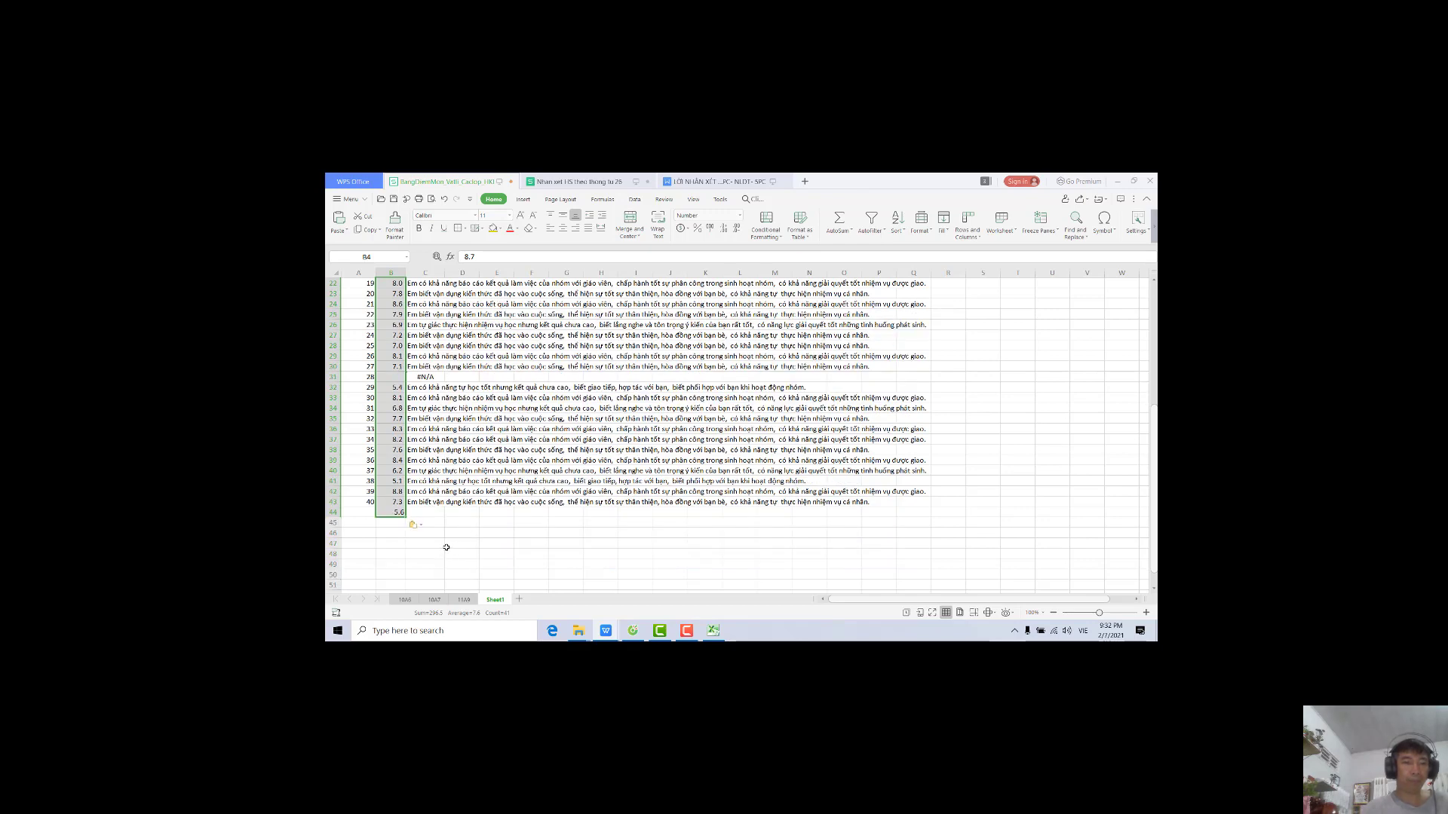
scroll(446, 465, "up", 7)
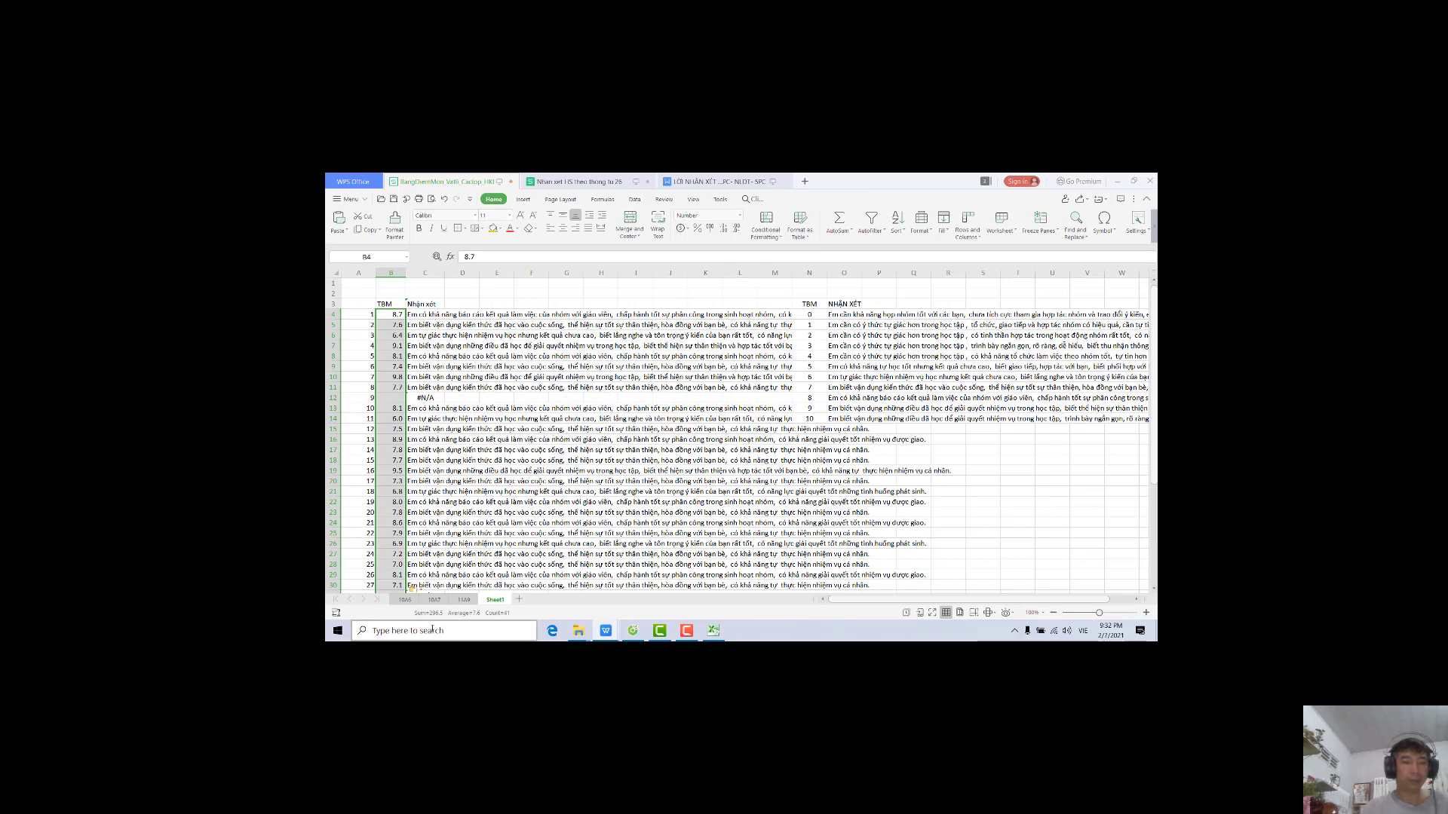
Compare the end of the 10A7 student list with Sheet1 and extend the VLOOKUP formula from C43 to C44
left_click(434, 600)
scroll(445, 465, "down", 6)
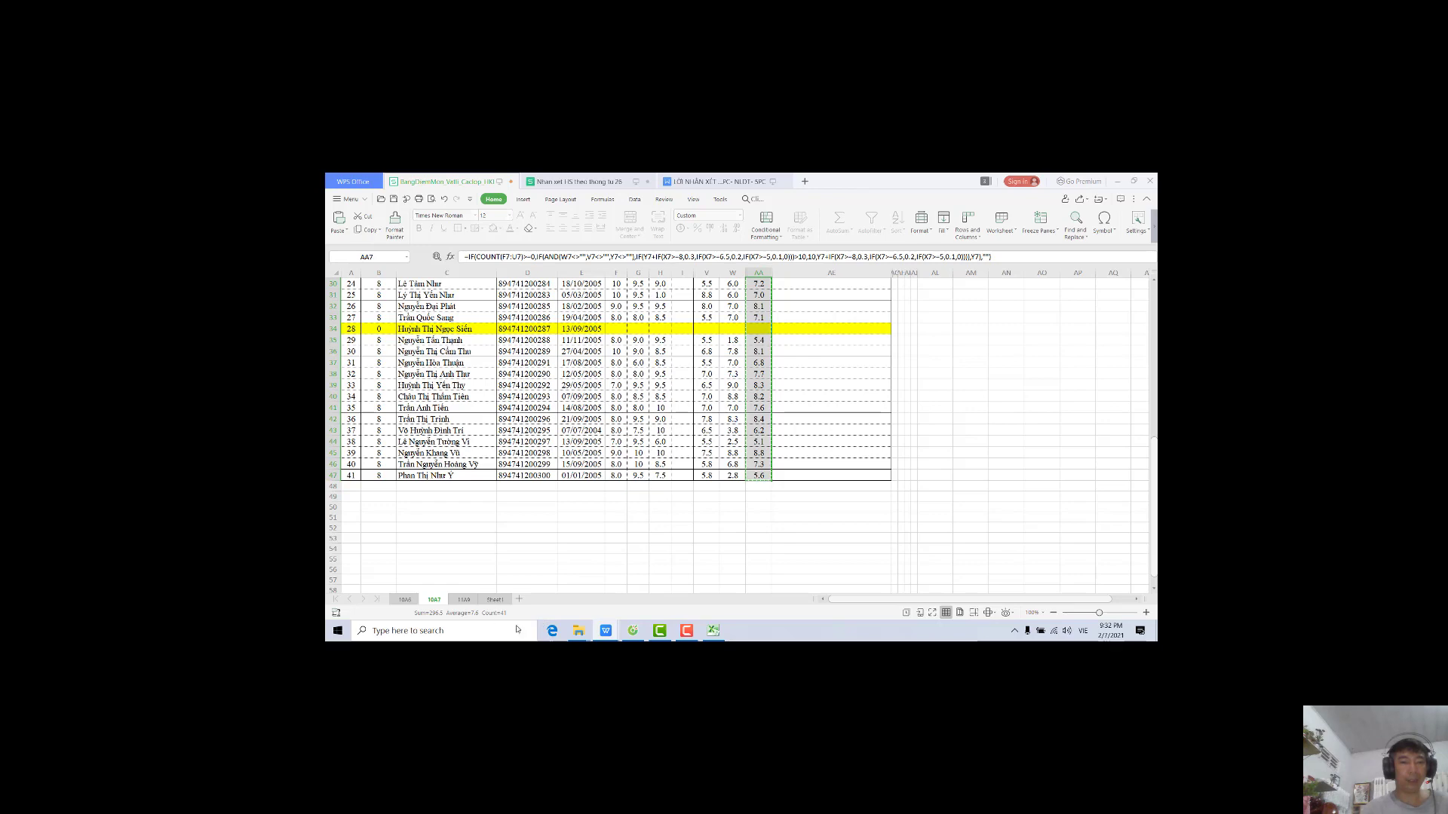
left_click(498, 601)
scroll(582, 496, "down", 9)
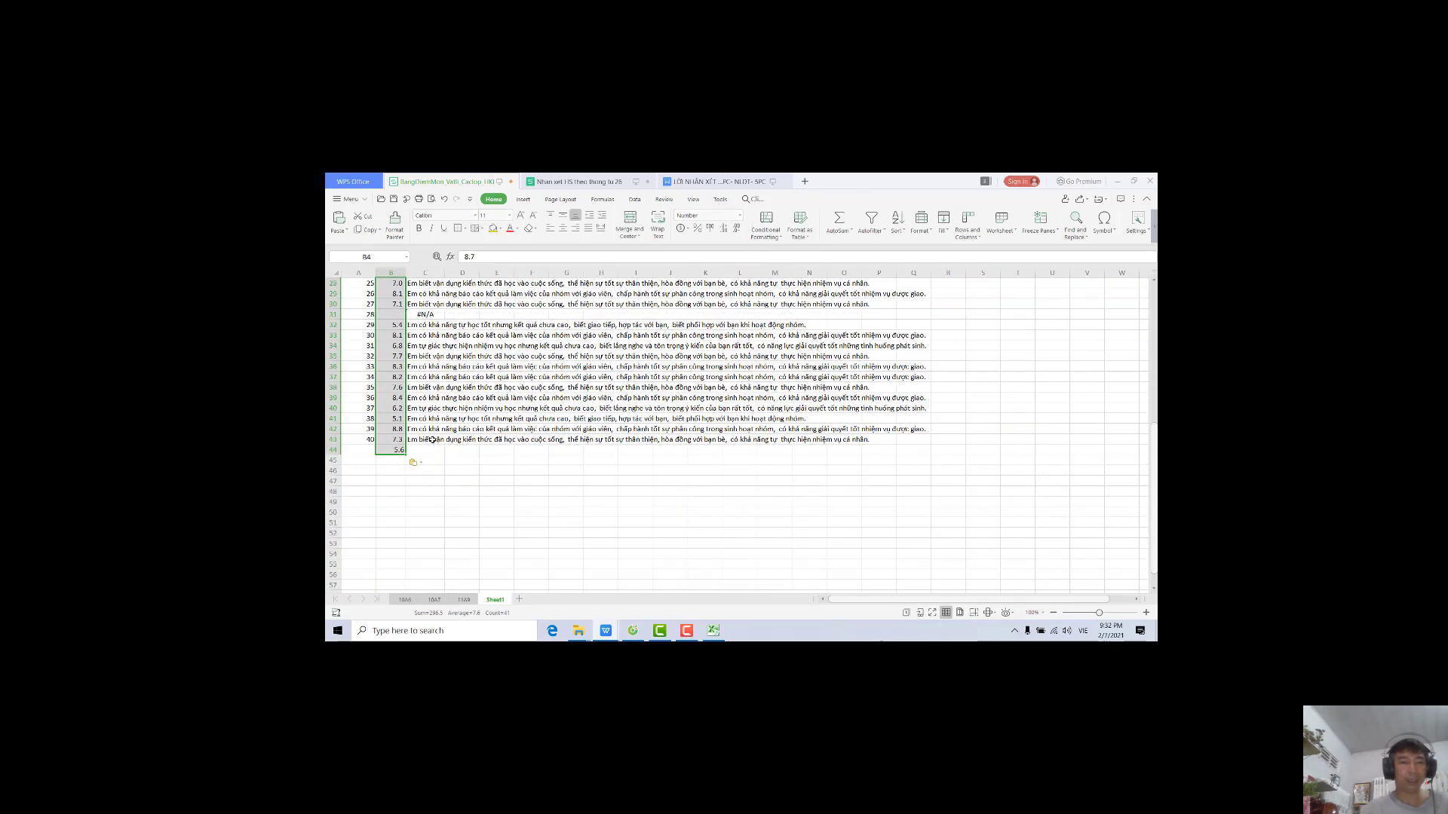
left_click(433, 439)
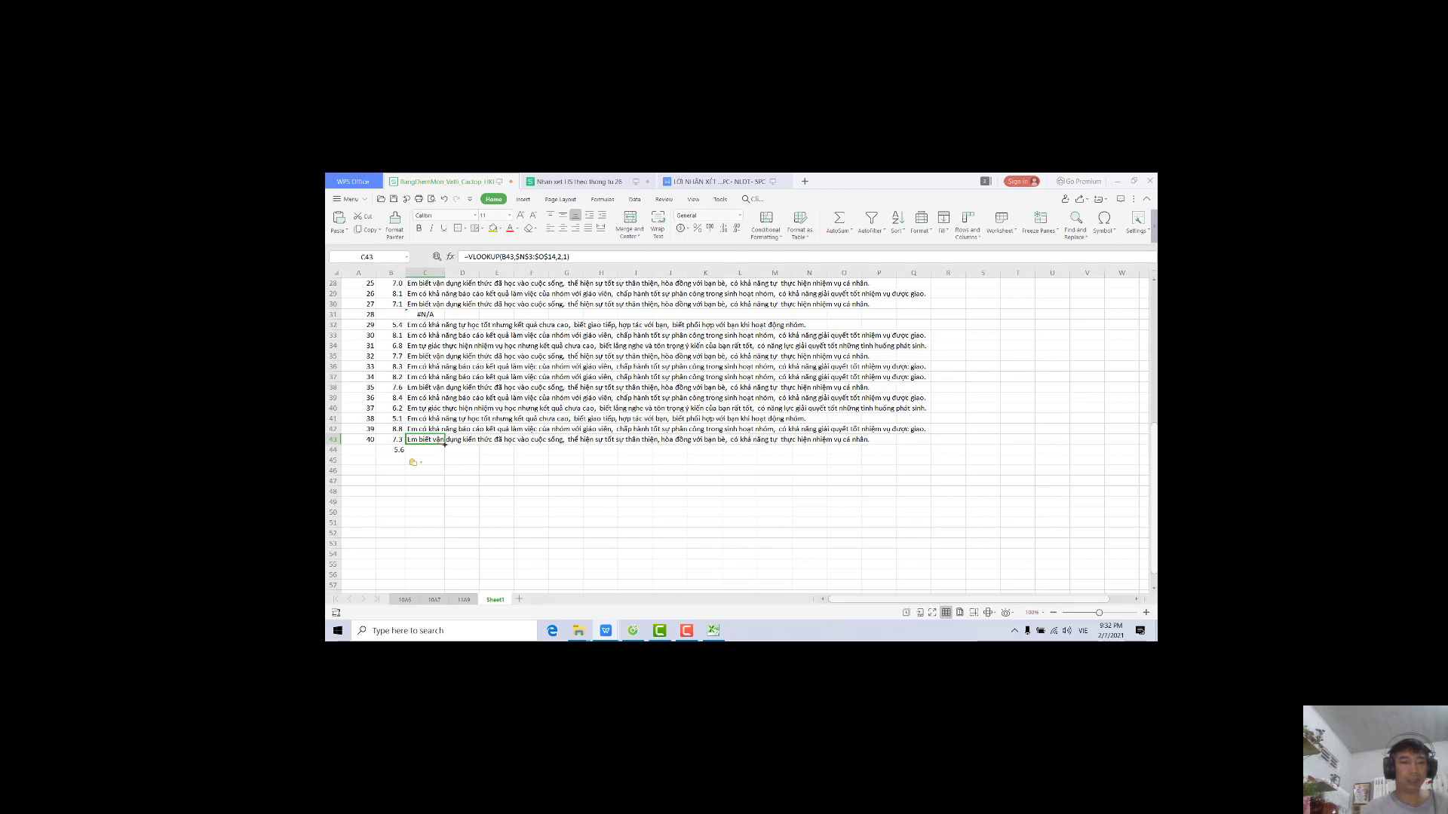
left_click_drag(445, 445, 446, 456)
left_click(504, 512)
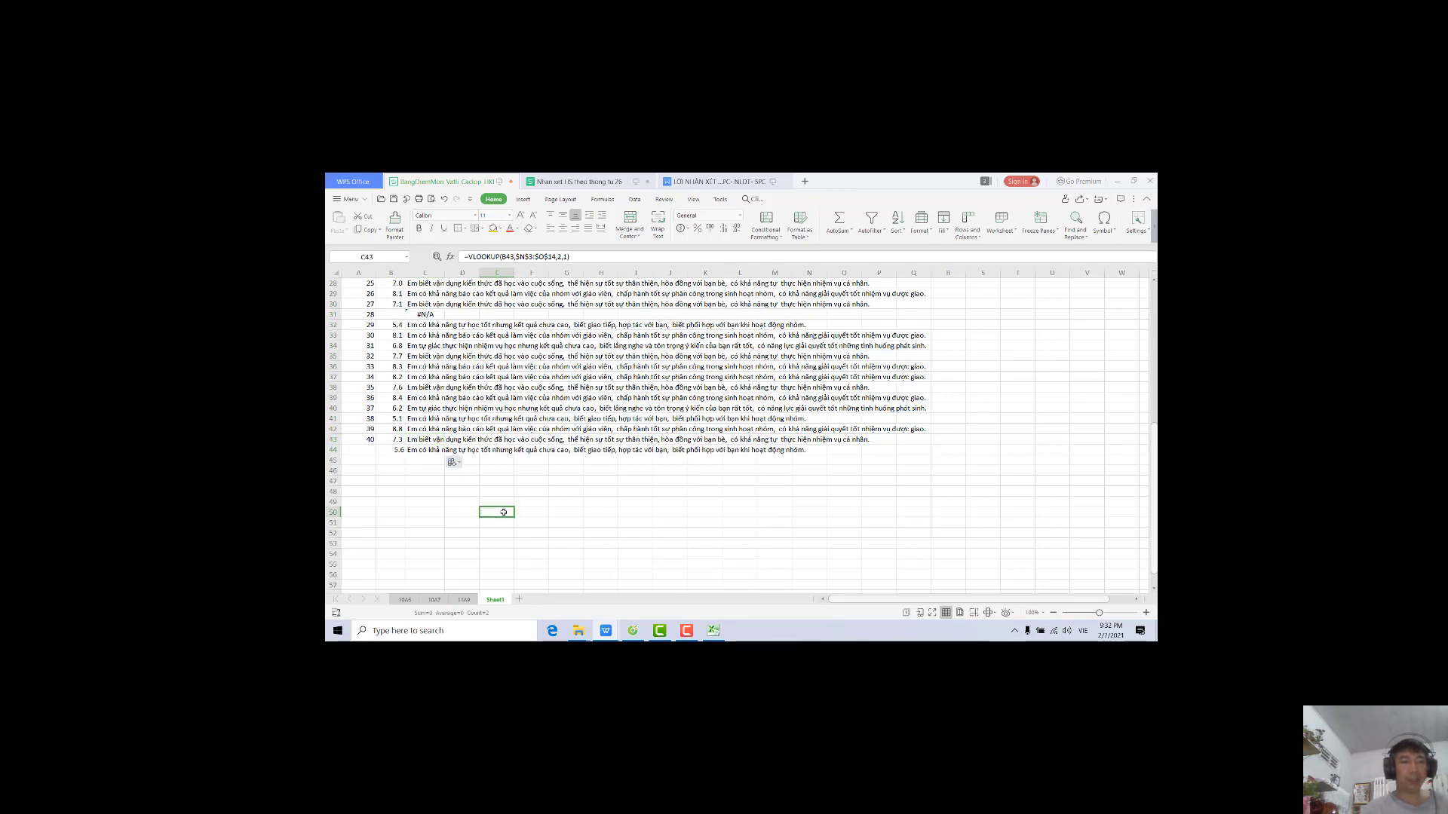
scroll(503, 460, "up", 9)
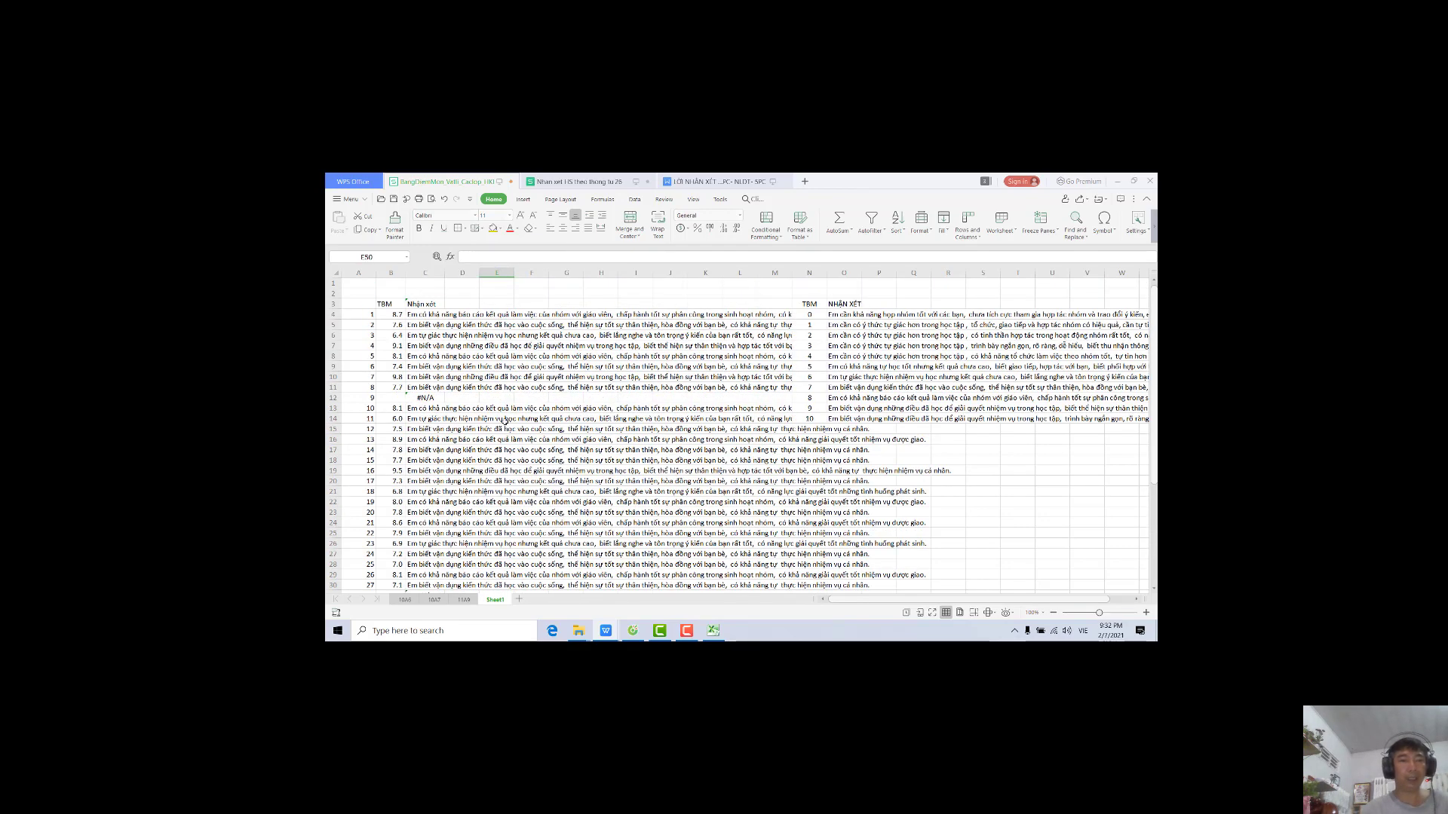
Copy the looked-up 10A7 comments C4:C44 from Sheet1
left_click(425, 316)
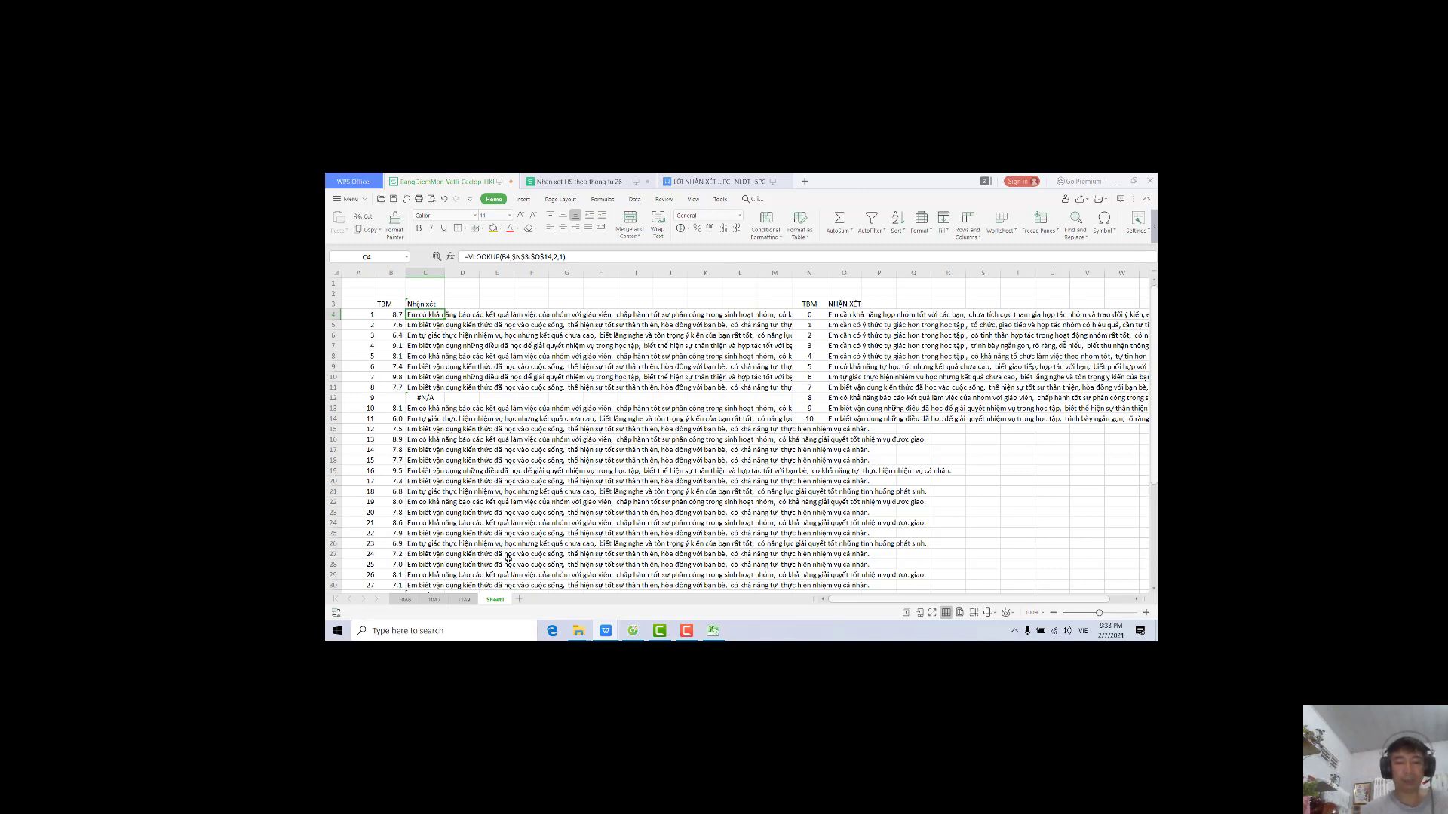
key("ctrl+shift+Down")
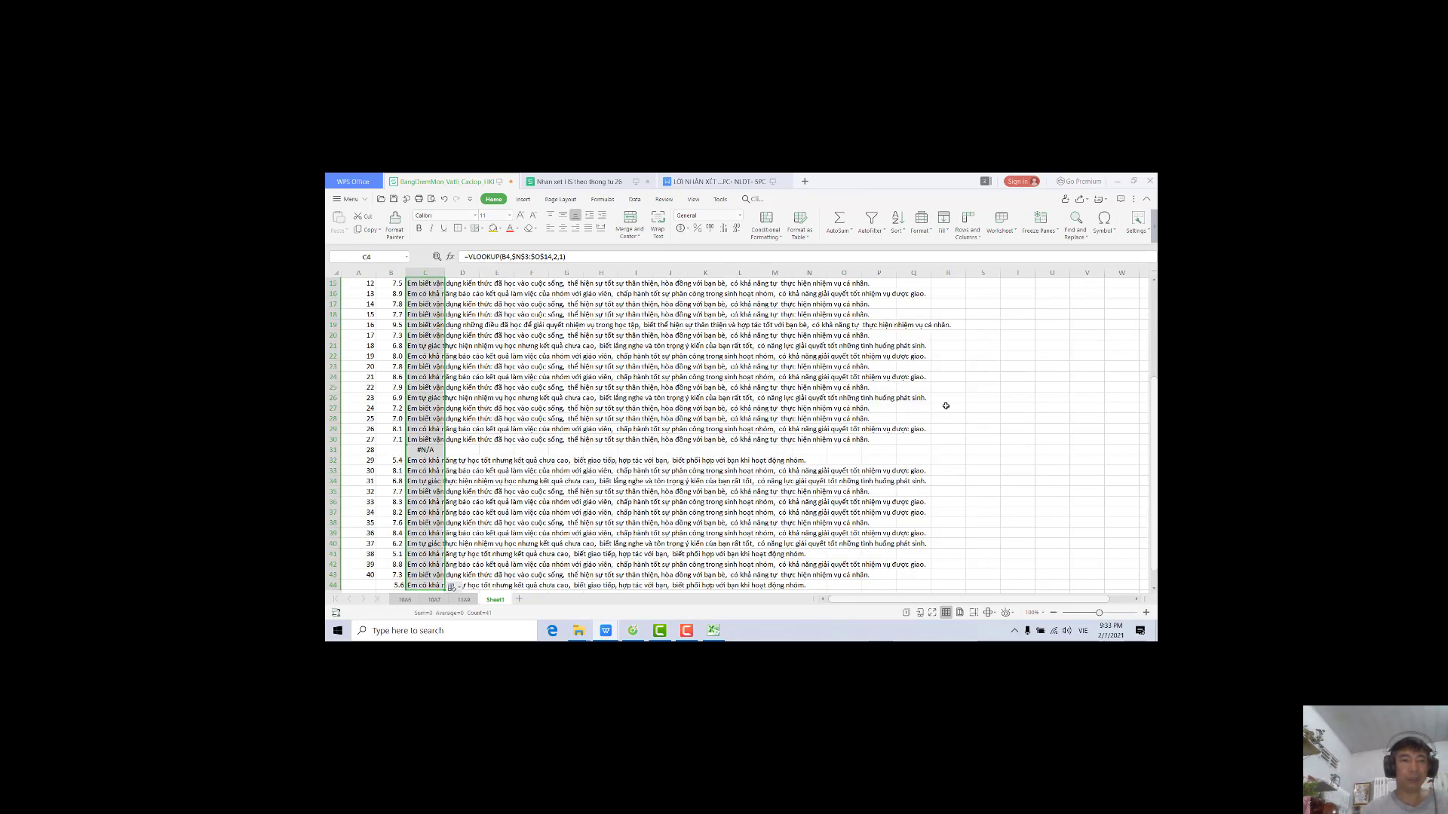
scroll(438, 309, "down", 2)
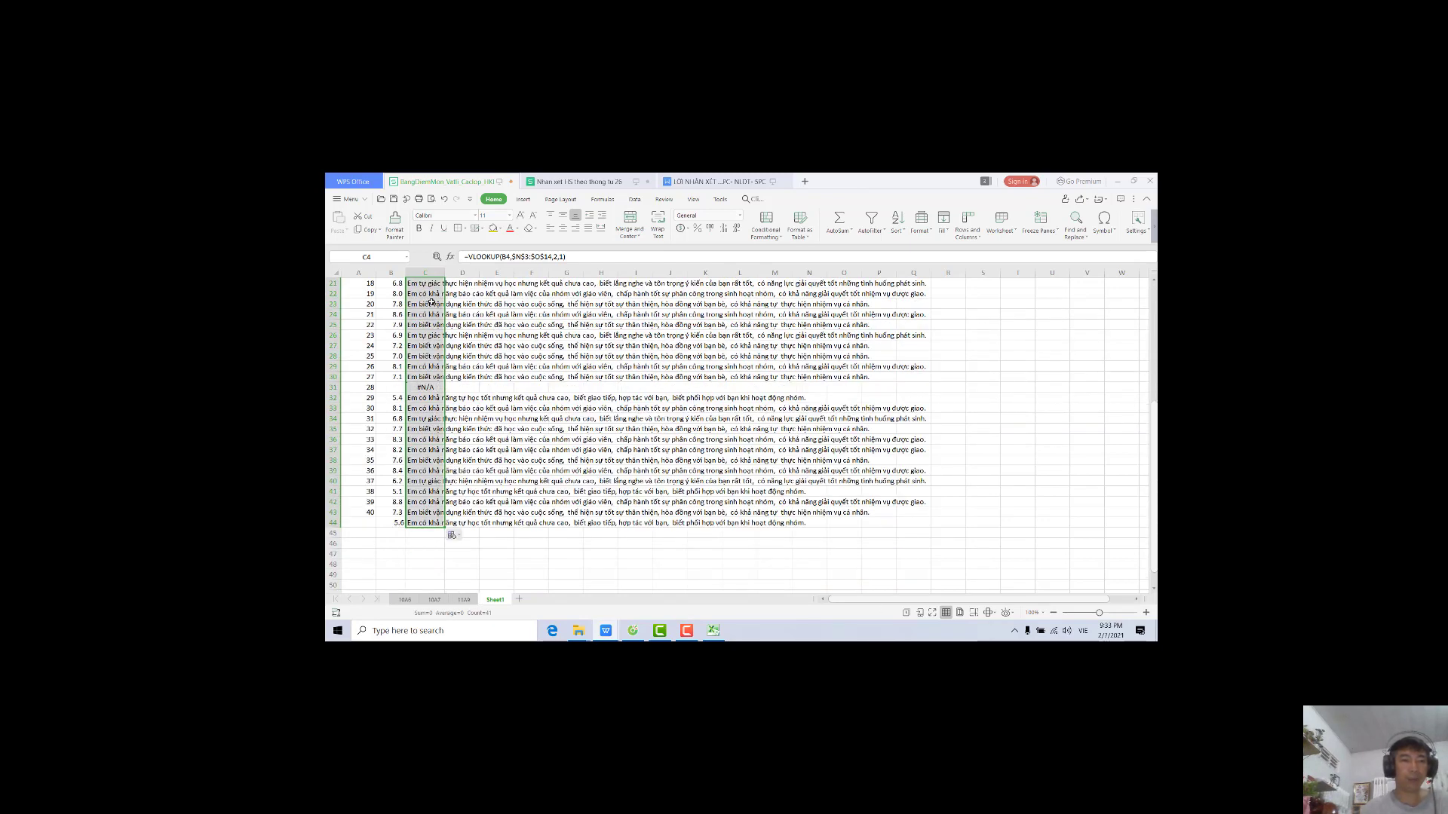
right_click(432, 302)
left_click(437, 316)
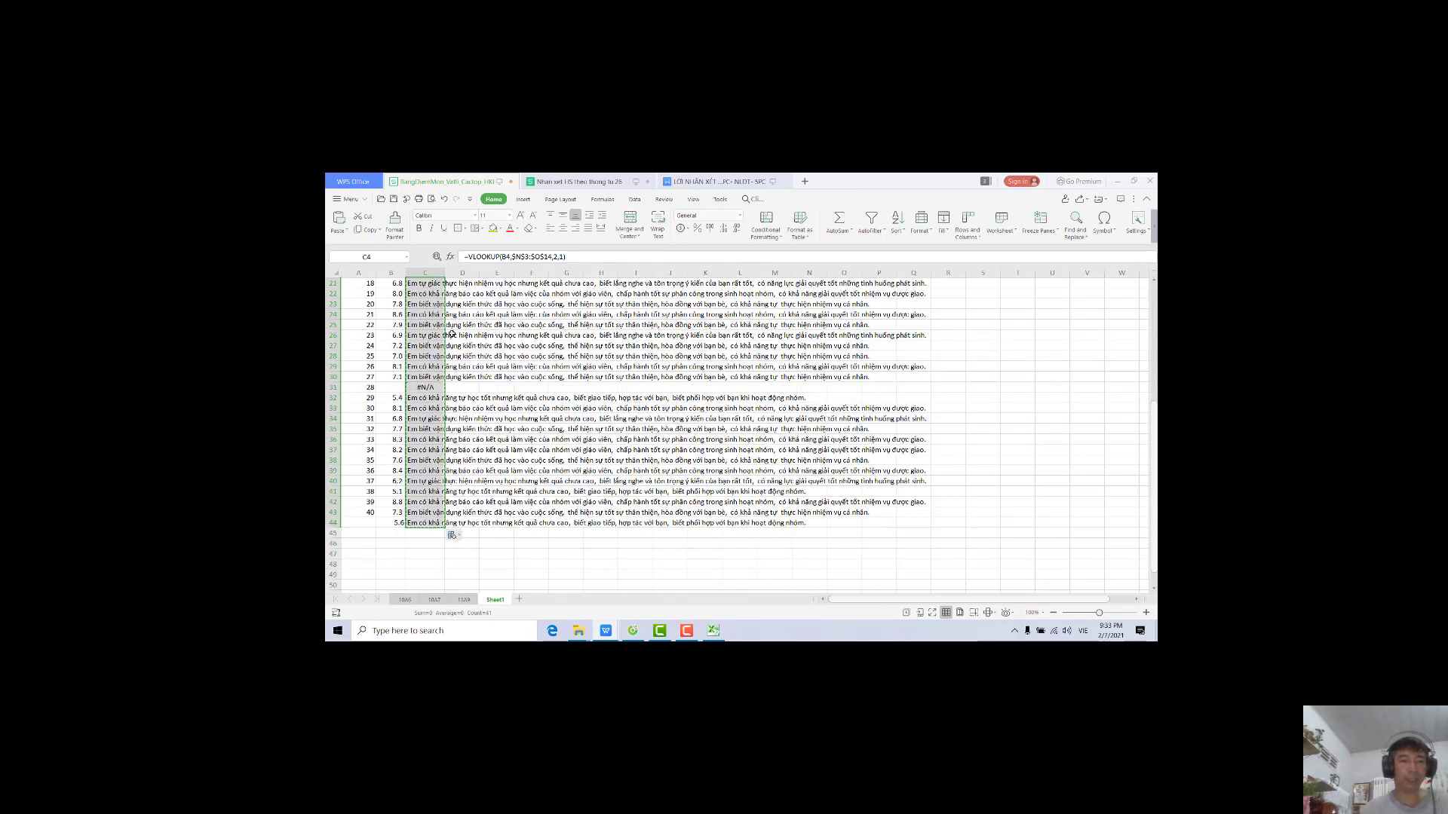
Try to paste the copied comments as values into the Nhận xét HK column of sheet 10A7, starting at row 7
left_click(435, 600)
scroll(485, 510, "up", 4)
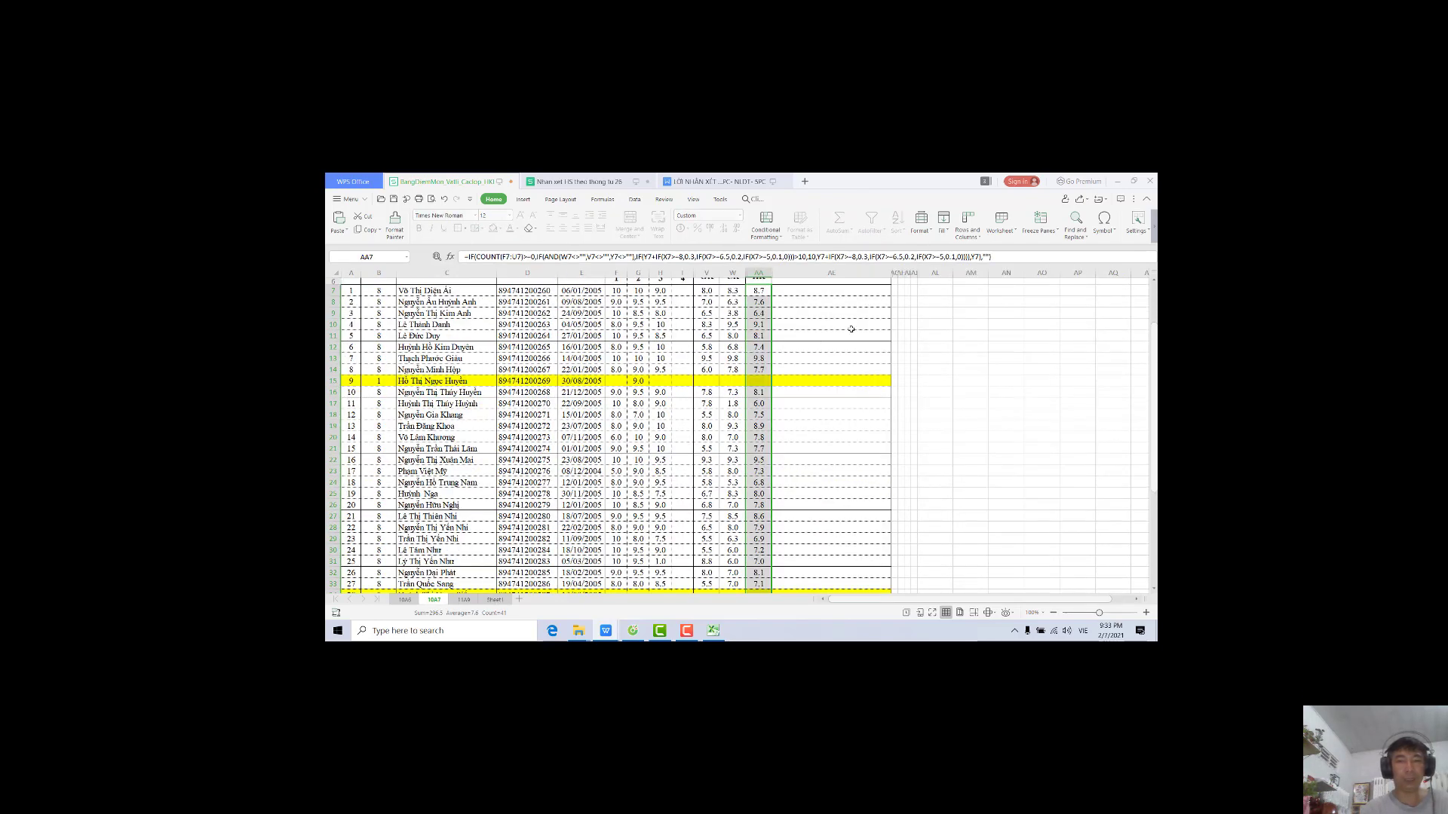
left_click(822, 360)
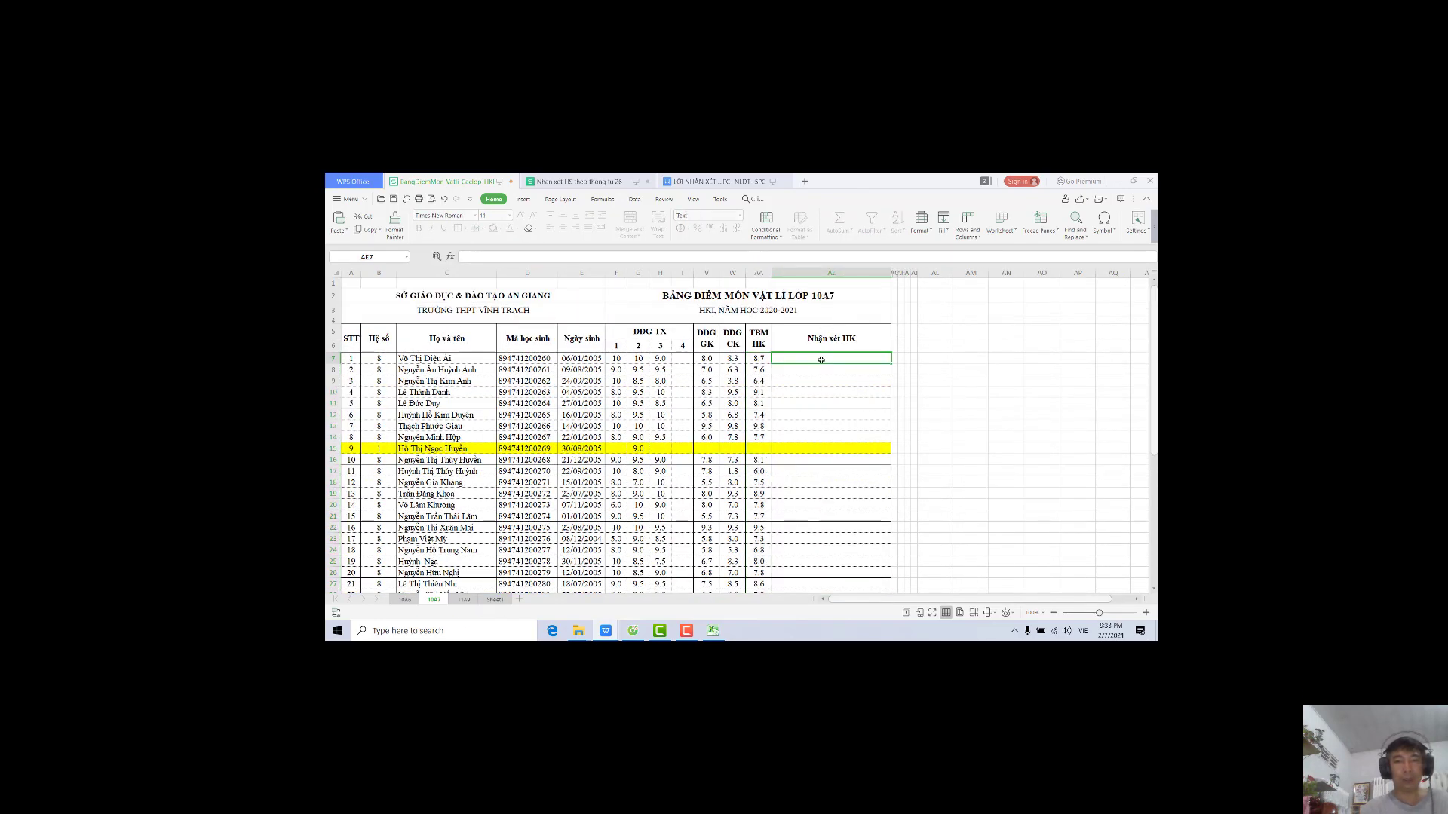
right_click(821, 360)
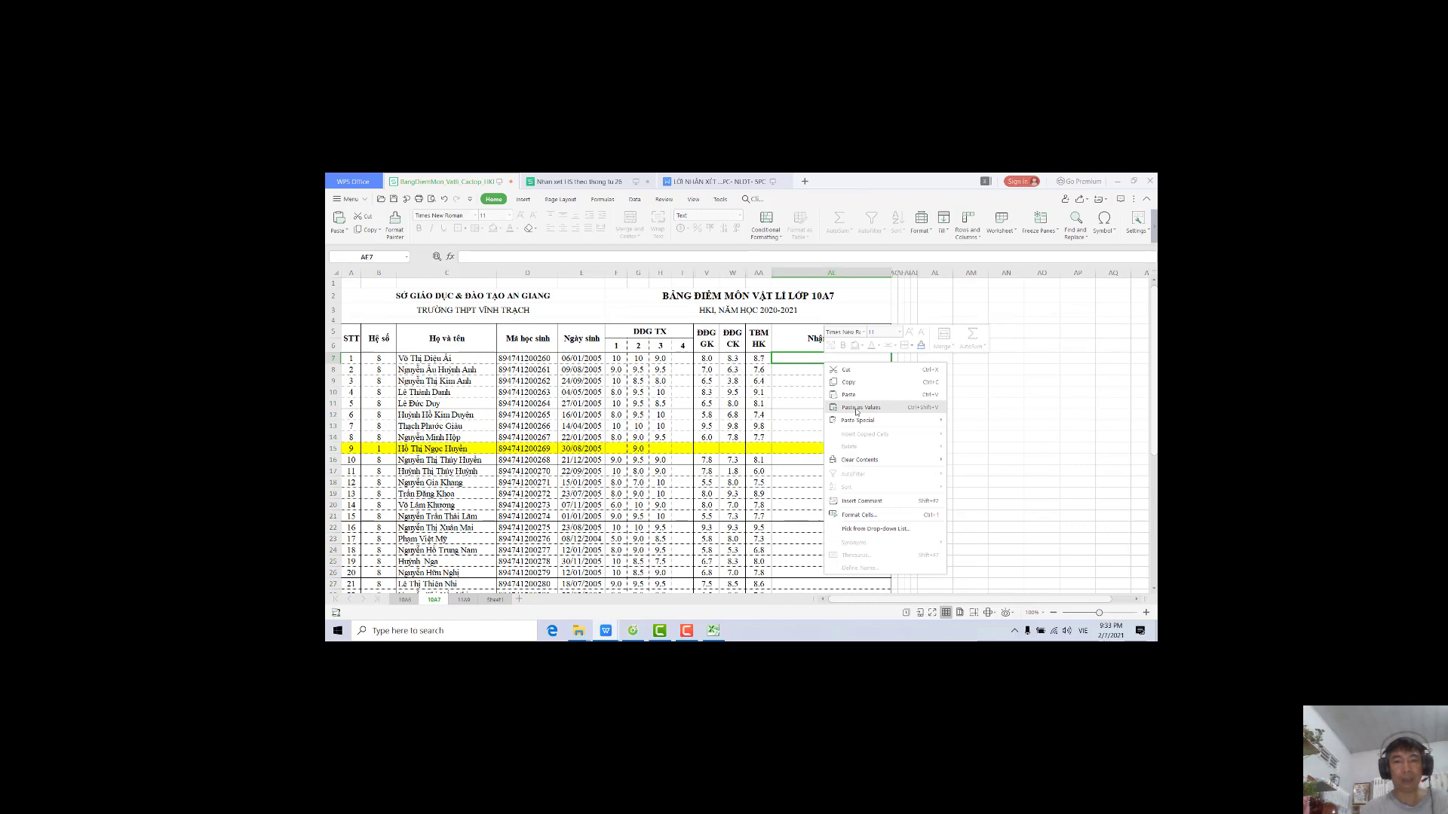
left_click(856, 411)
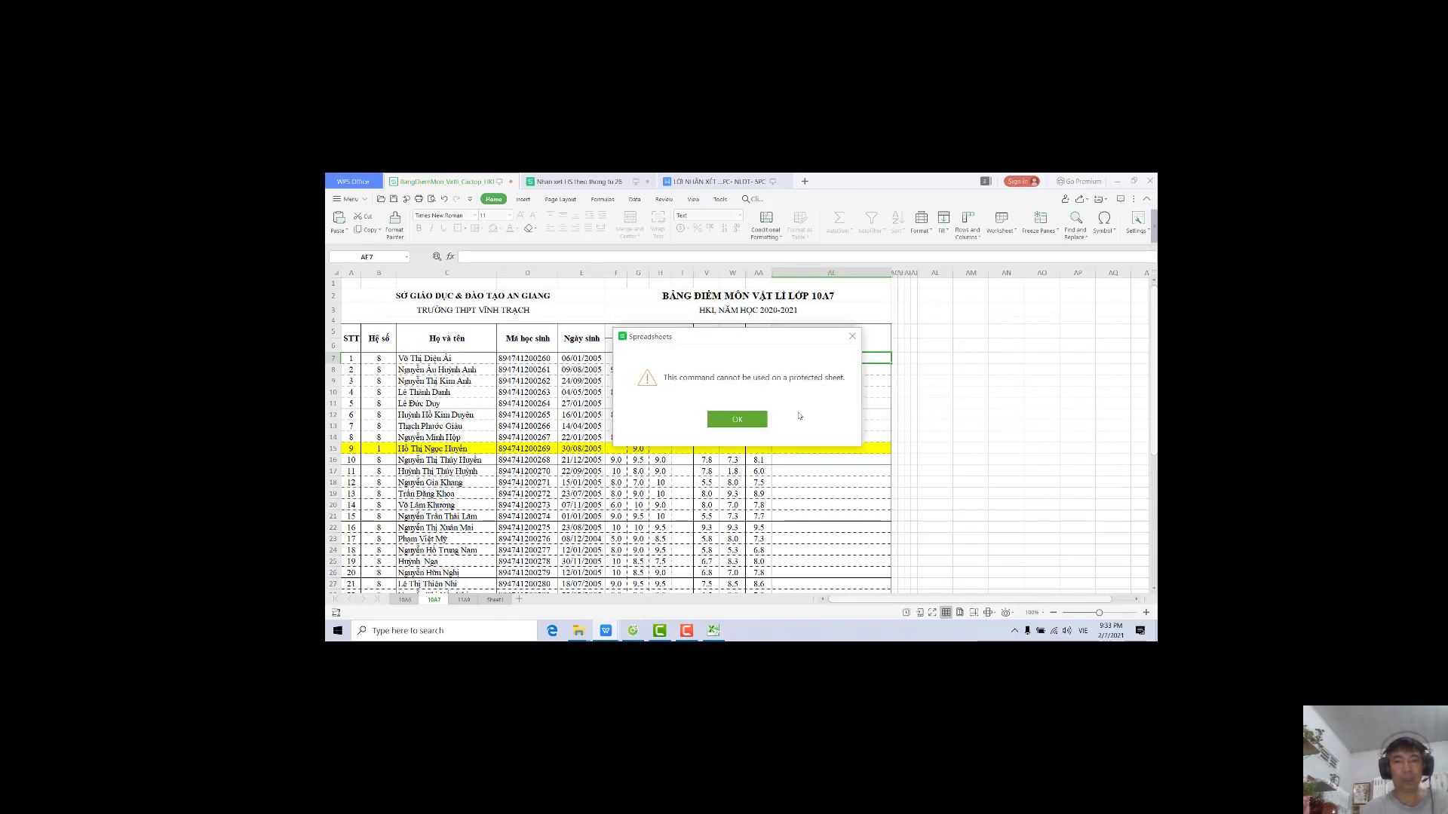
left_click(853, 338)
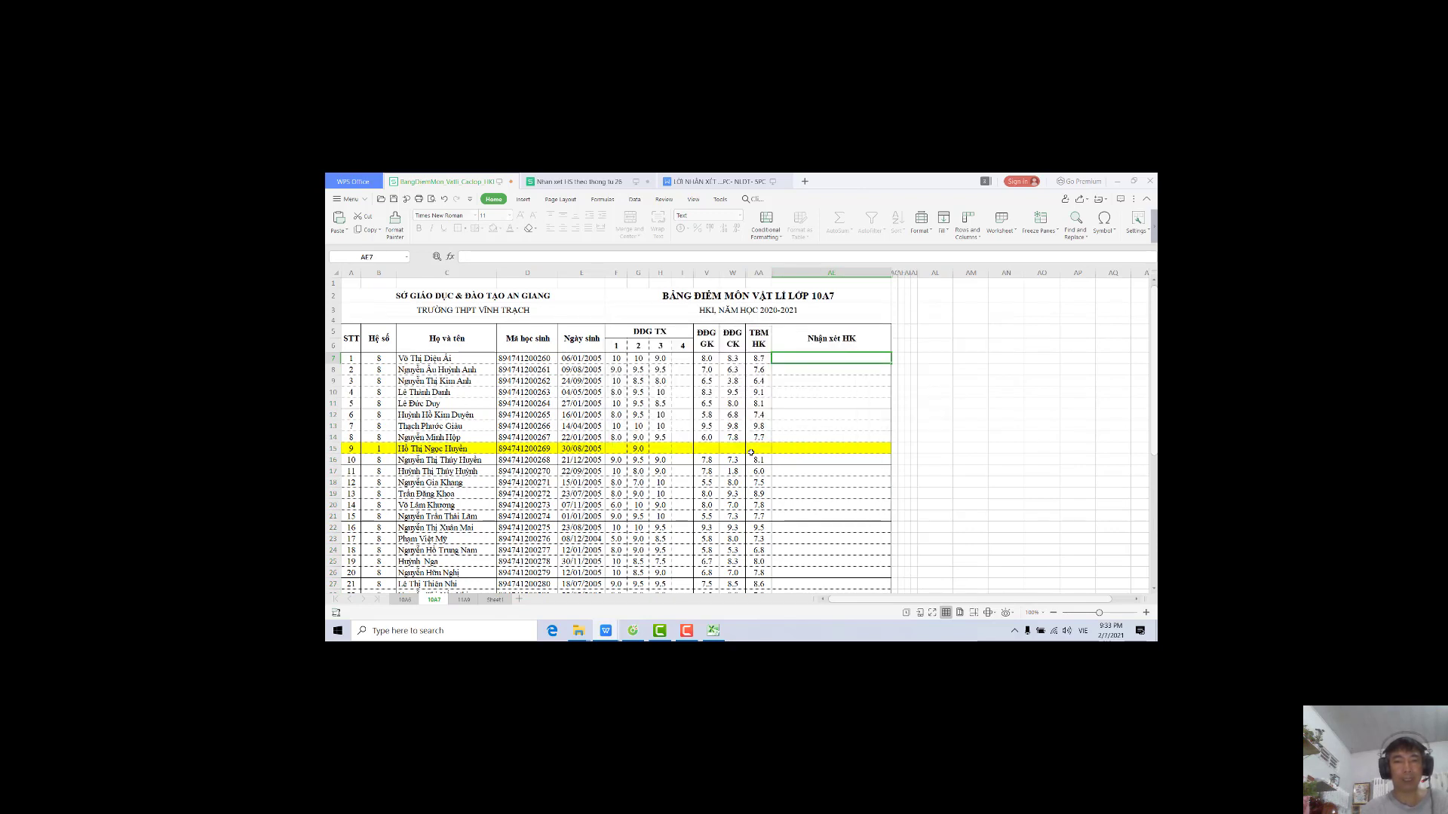
Check the highlighted 10A7 row without an average, then copy only the comments C4:C11 above the matching row on Sheet1
left_click(777, 450)
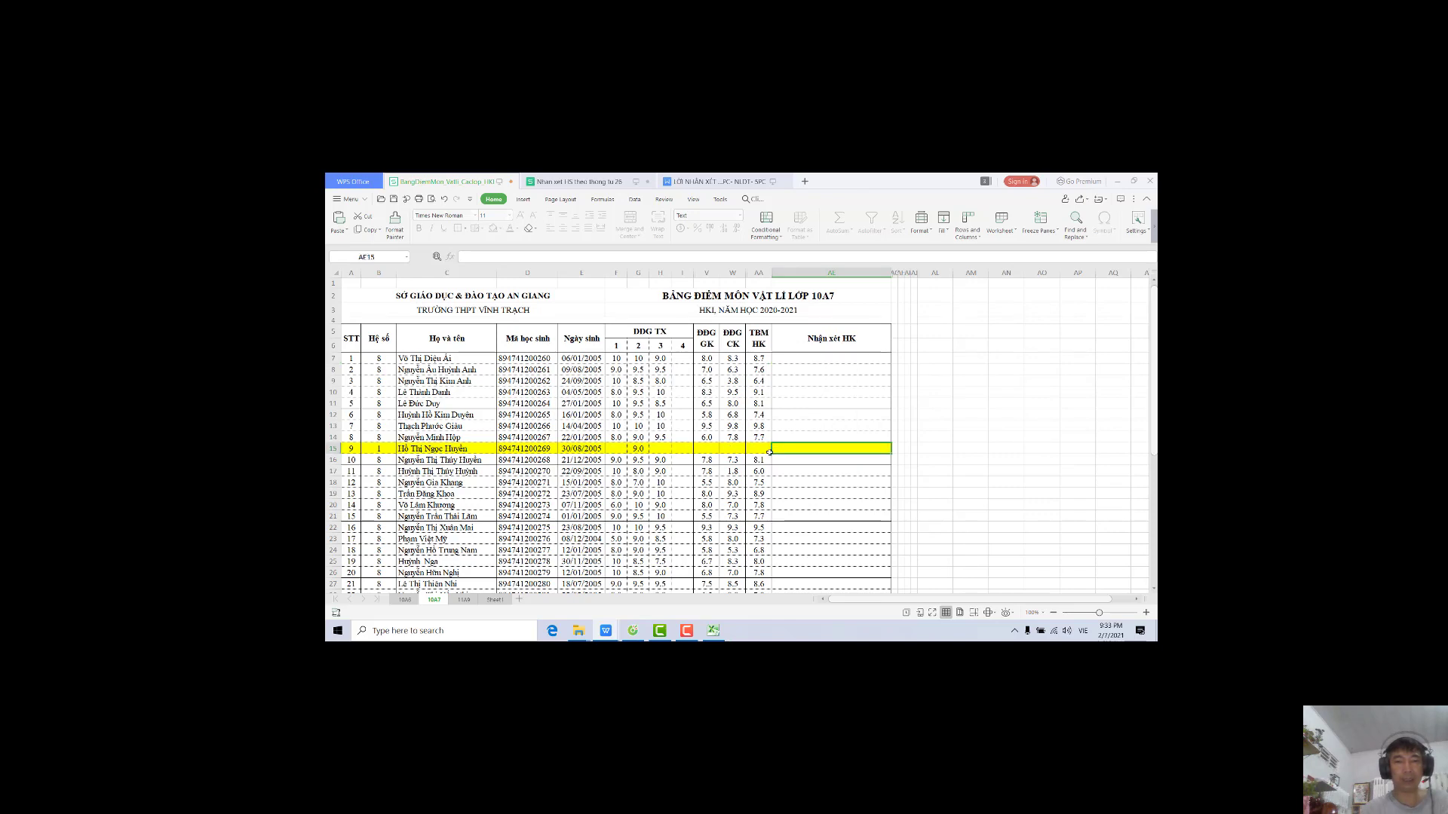
left_click(757, 447)
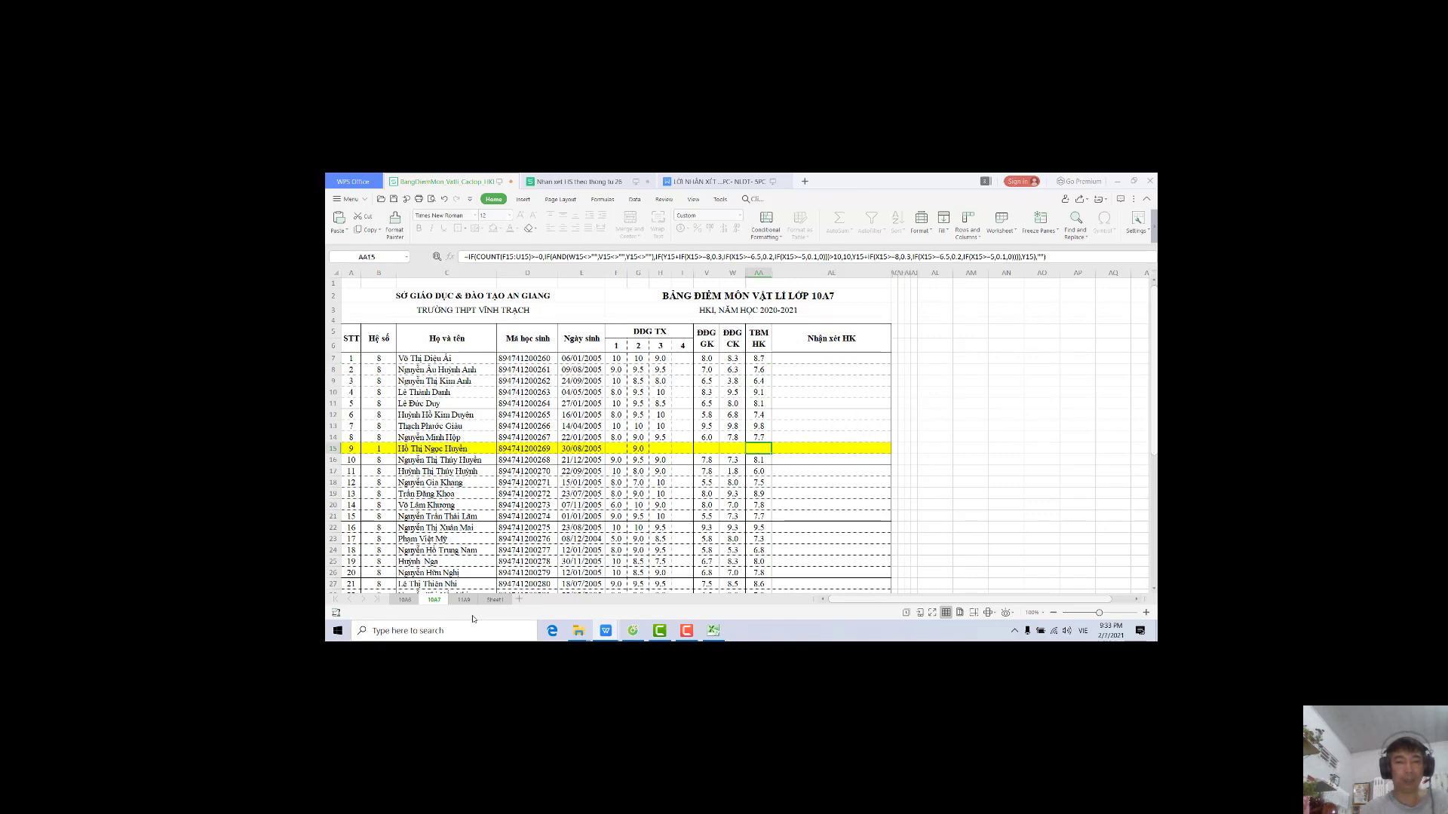
left_click(494, 600)
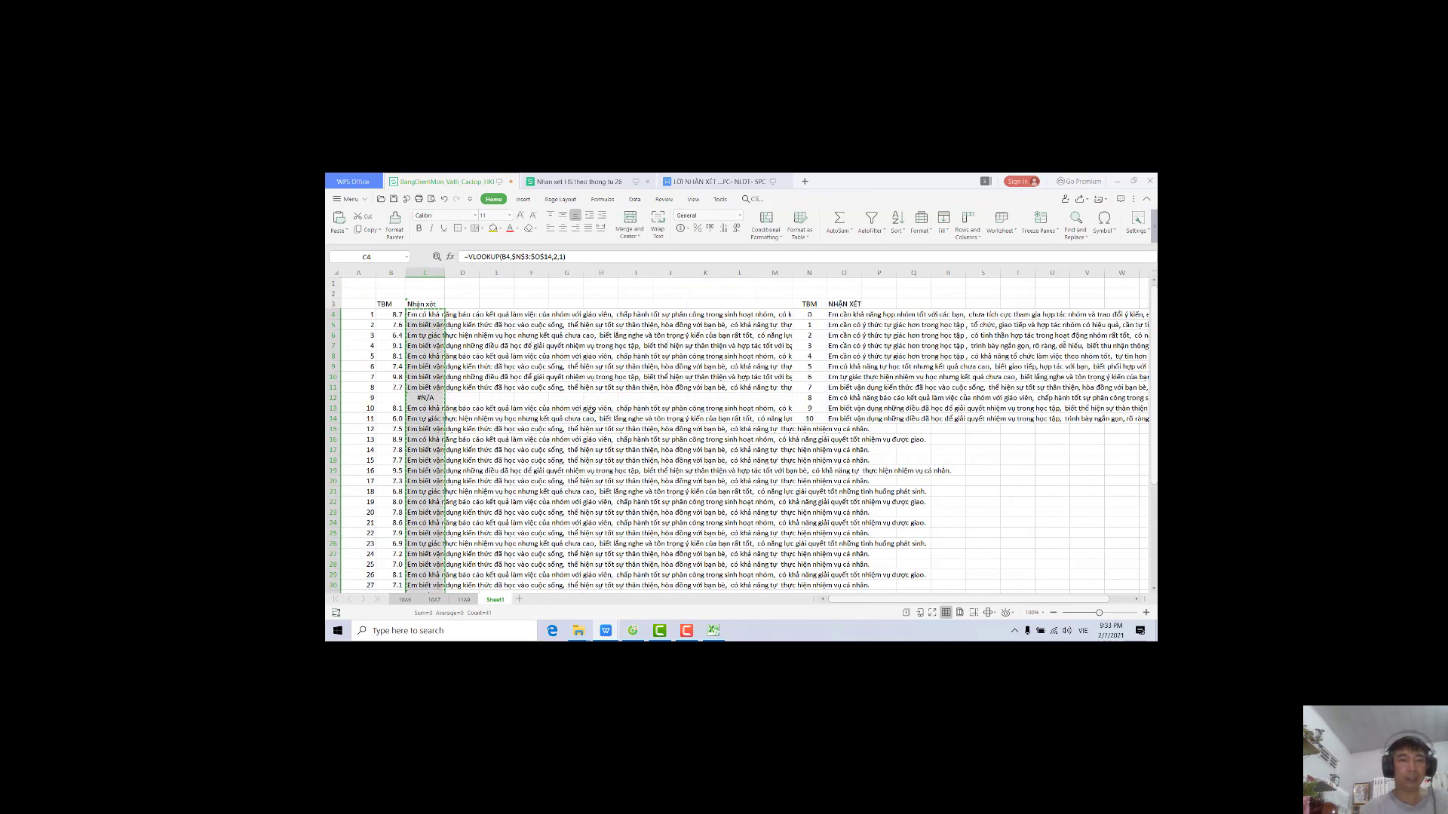
left_click(557, 429)
left_click(426, 315)
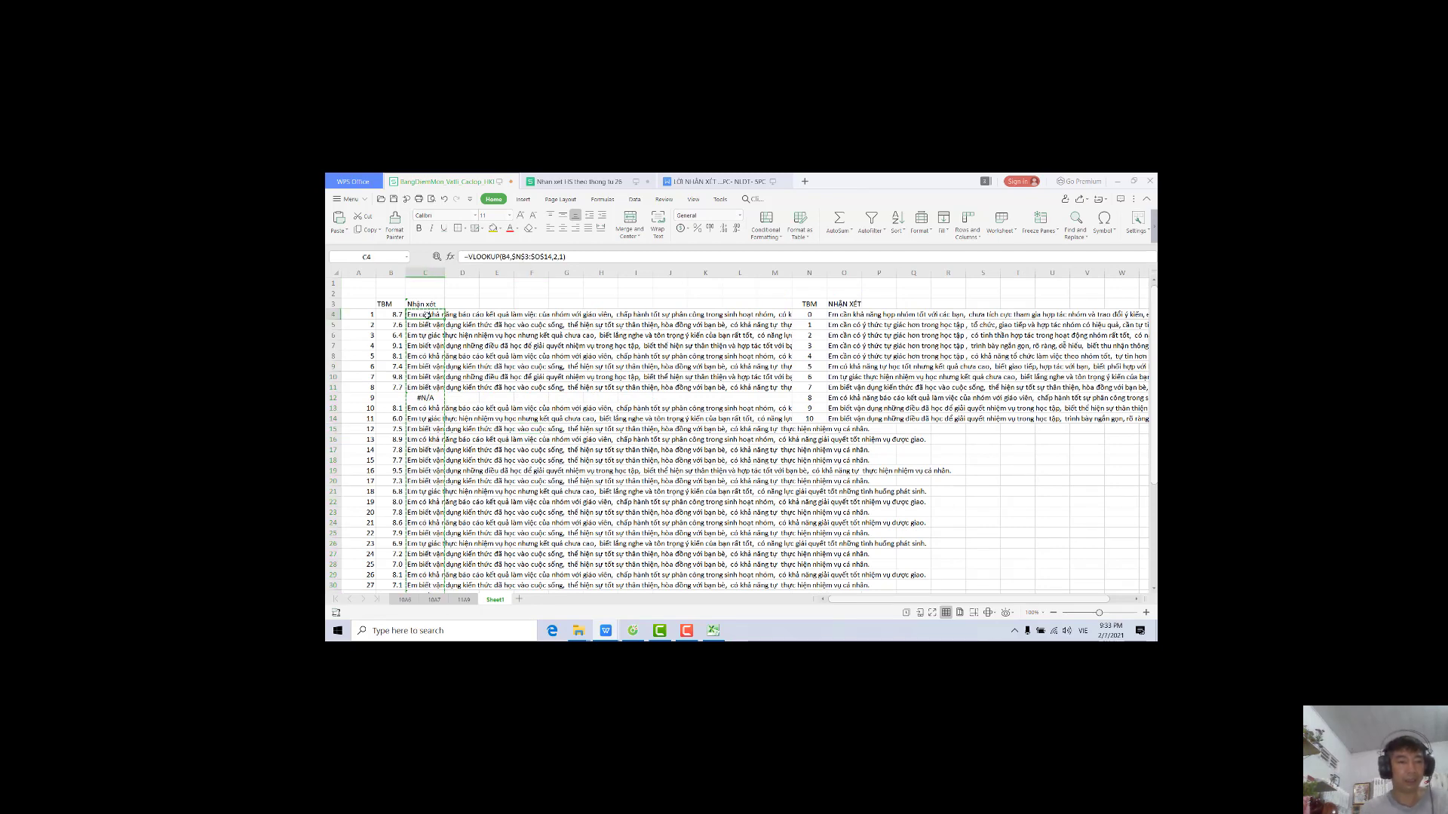
key("Escape")
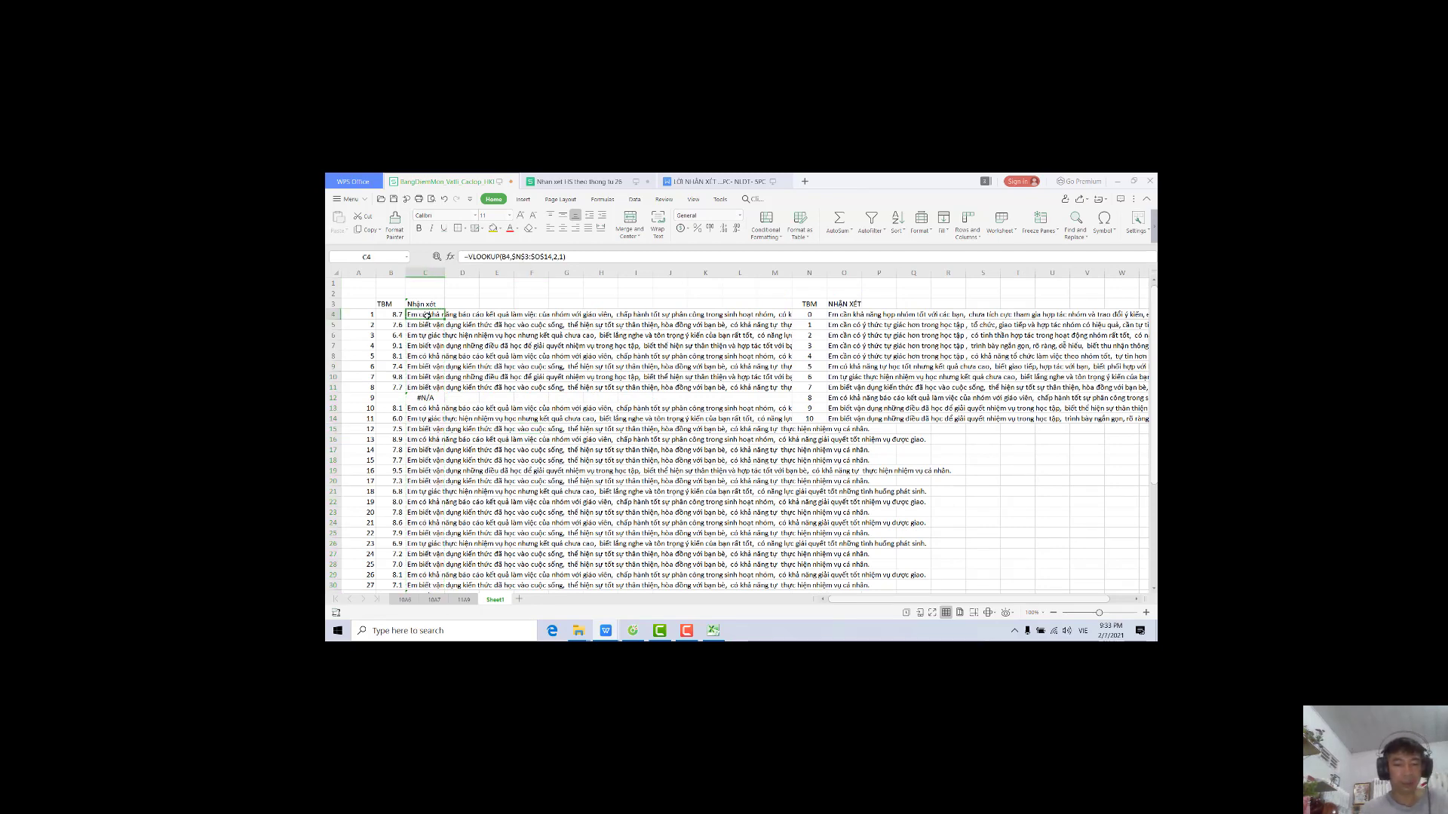
left_click_drag(423, 315, 420, 388)
right_click(423, 351)
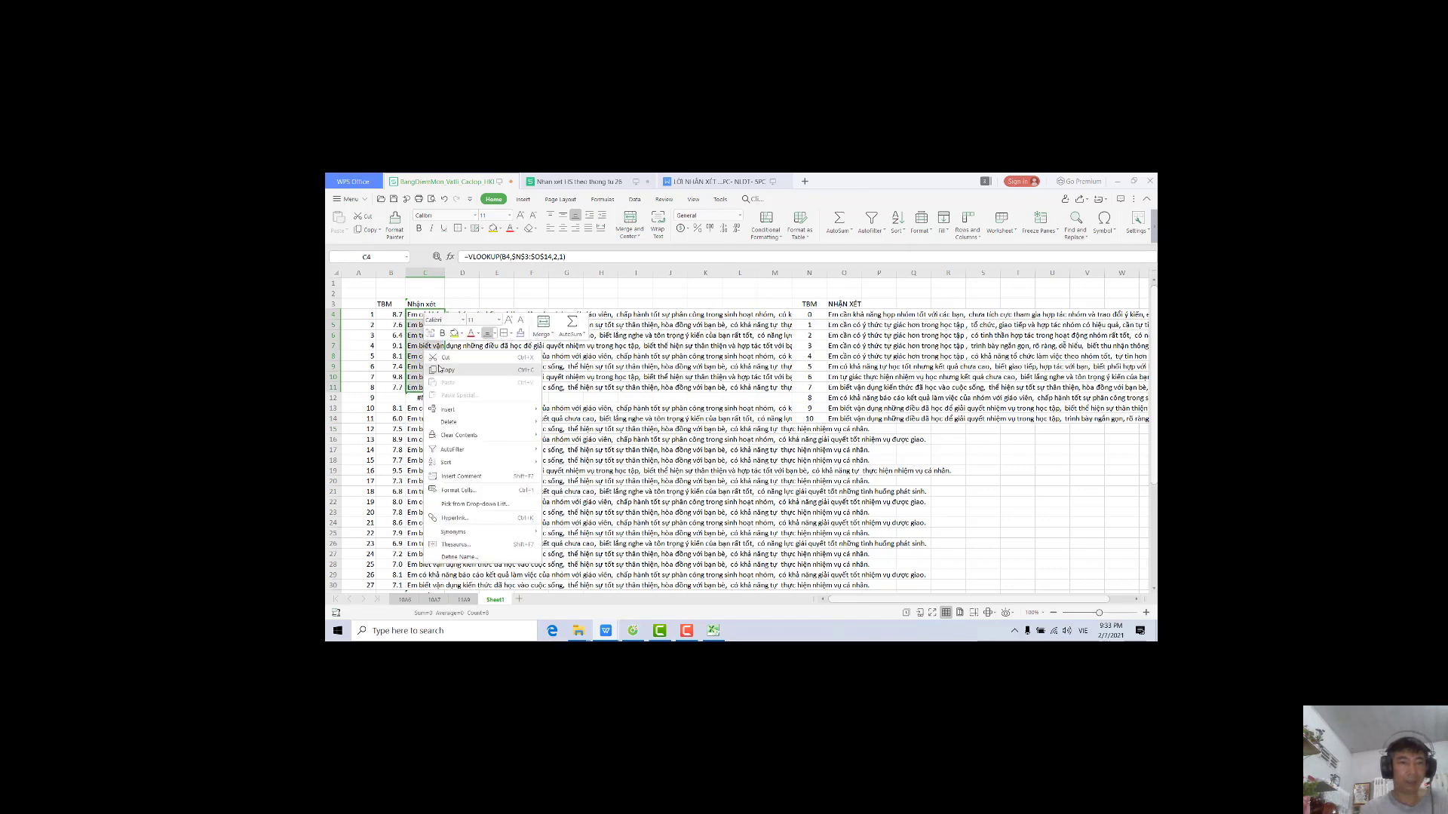
left_click(440, 370)
Paste the copied comments as values into the Nhận xét HK column of 10A7 from row 7, and return to Sheet1
left_click(434, 600)
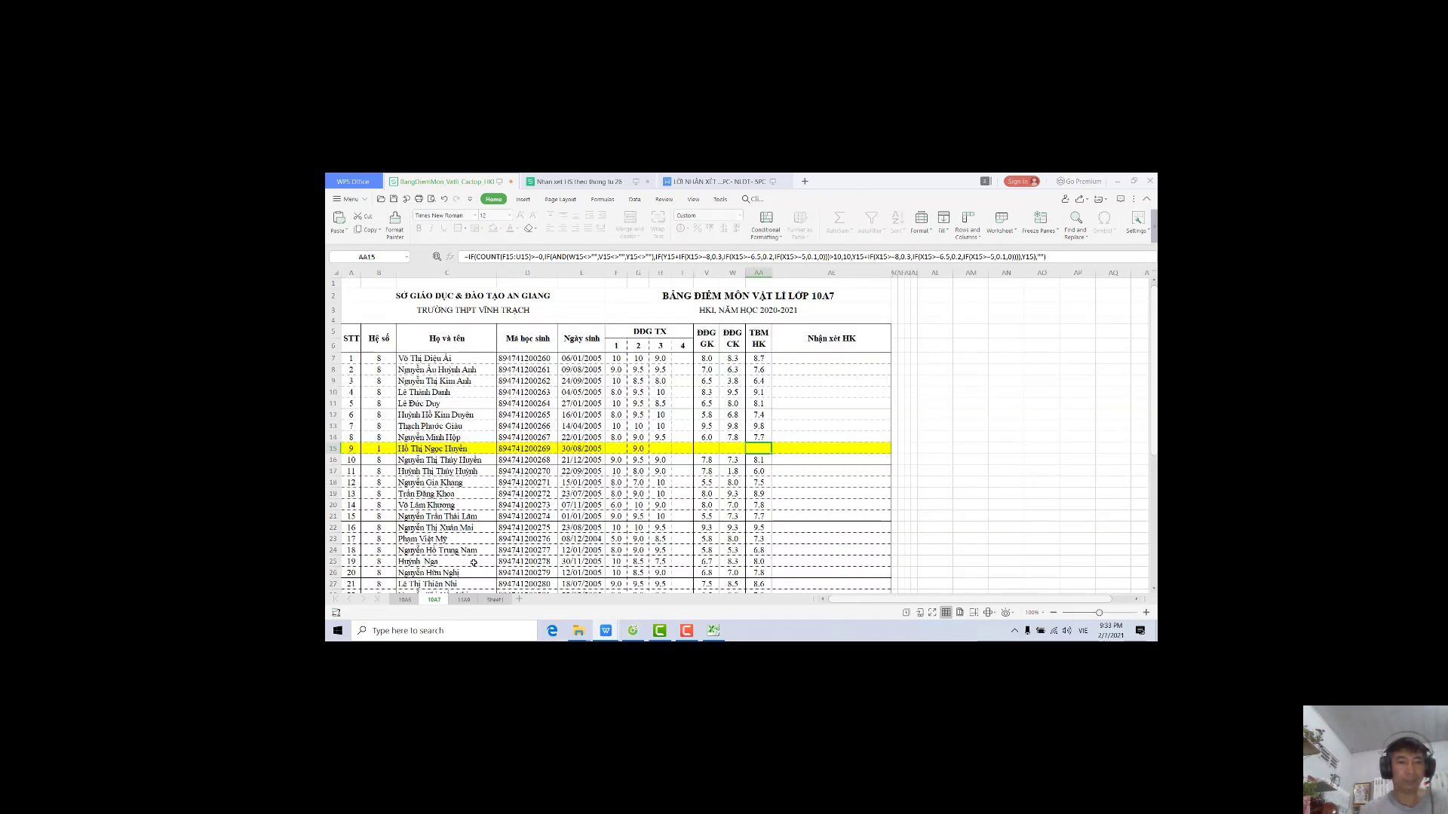
left_click(785, 361)
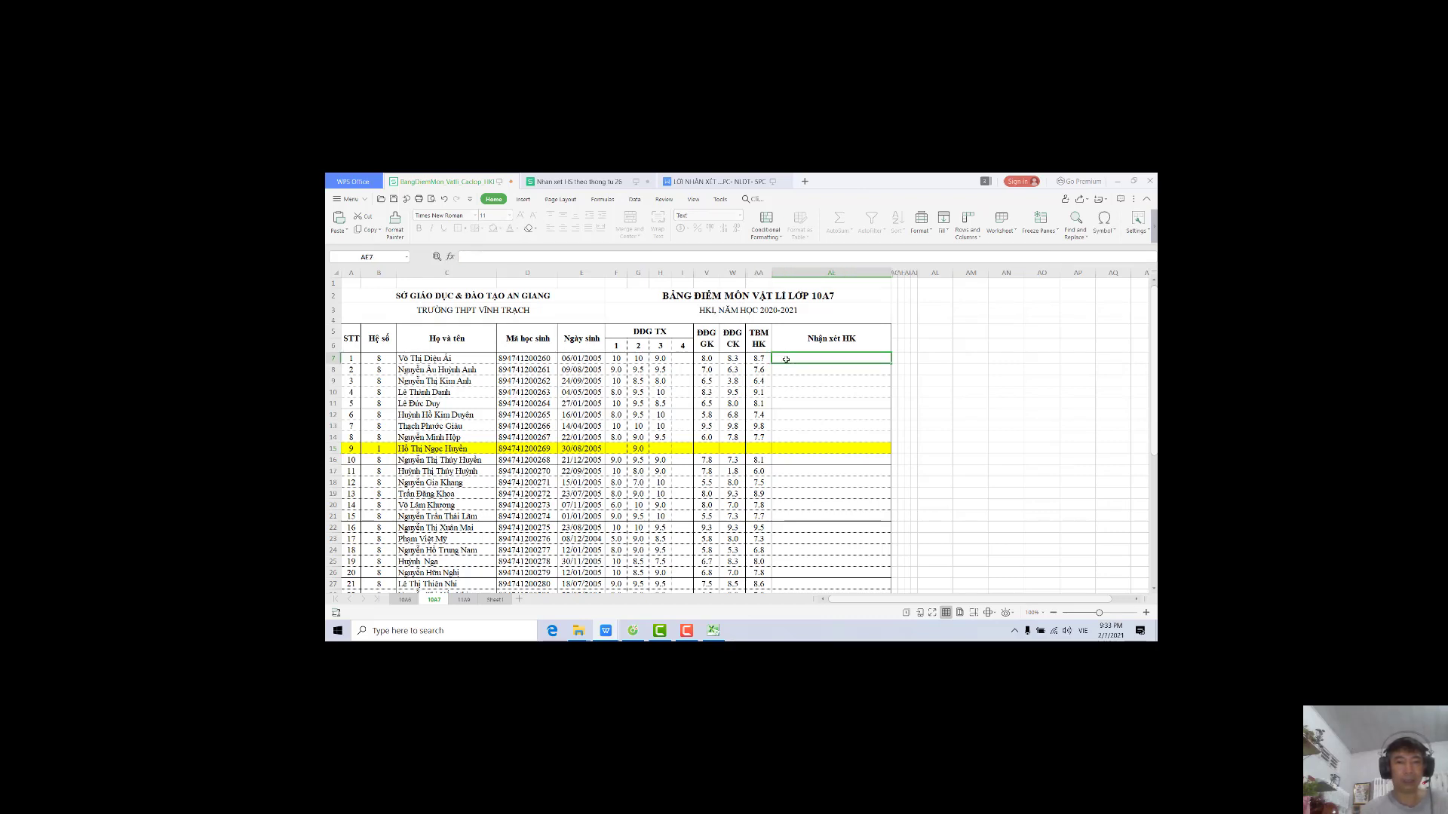
right_click(786, 360)
left_click(820, 408)
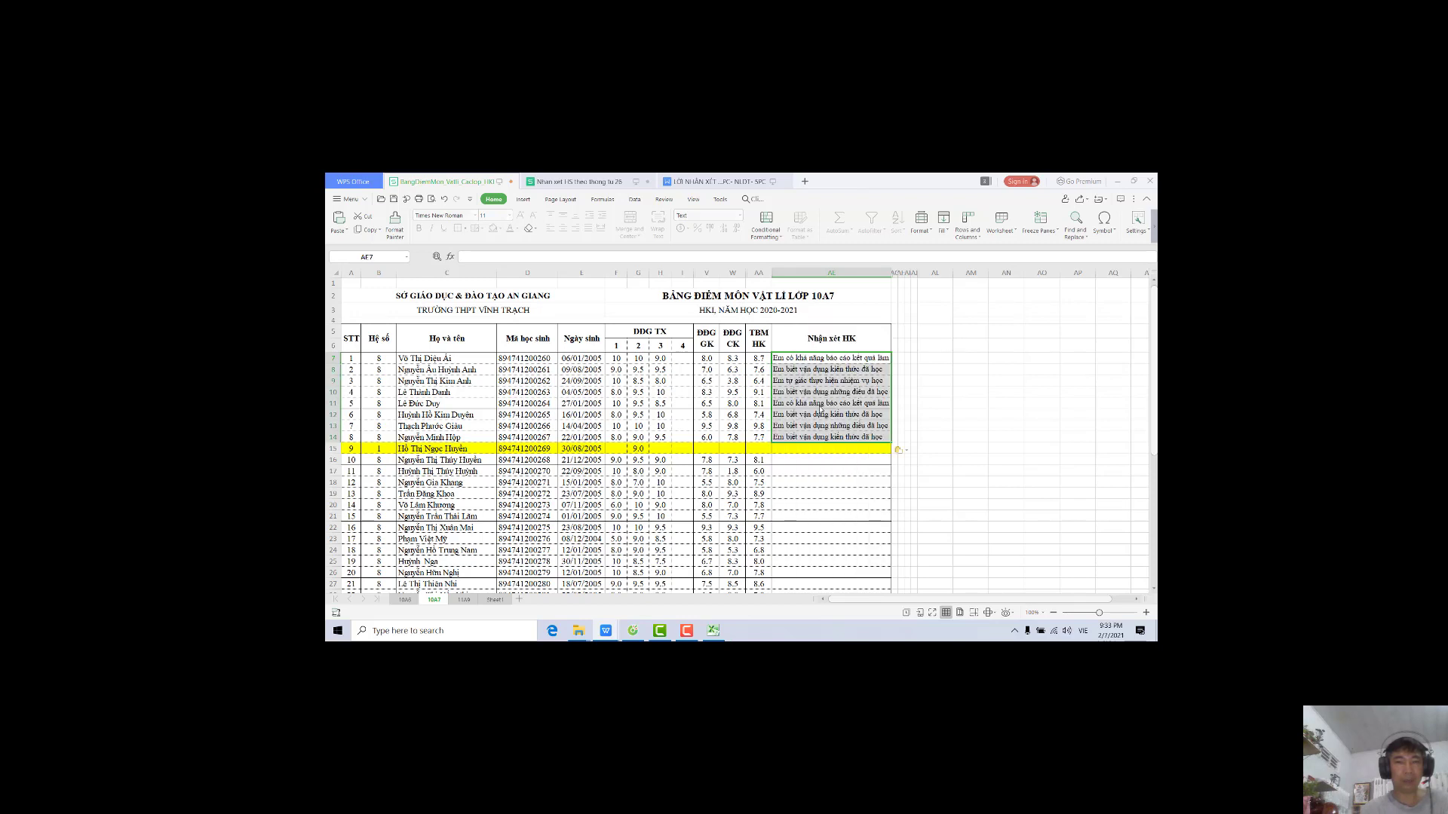
left_click(795, 464)
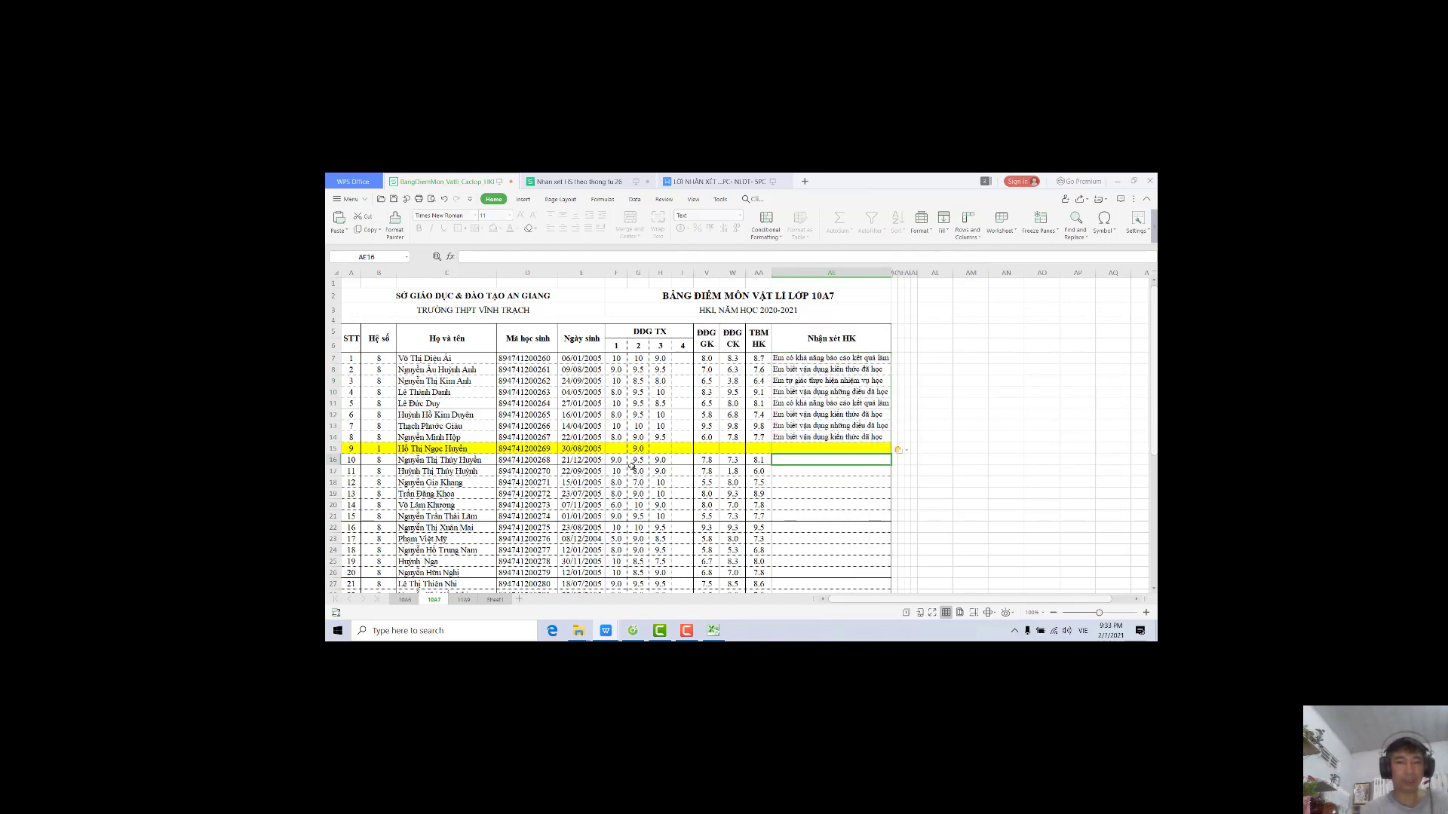
left_click(495, 600)
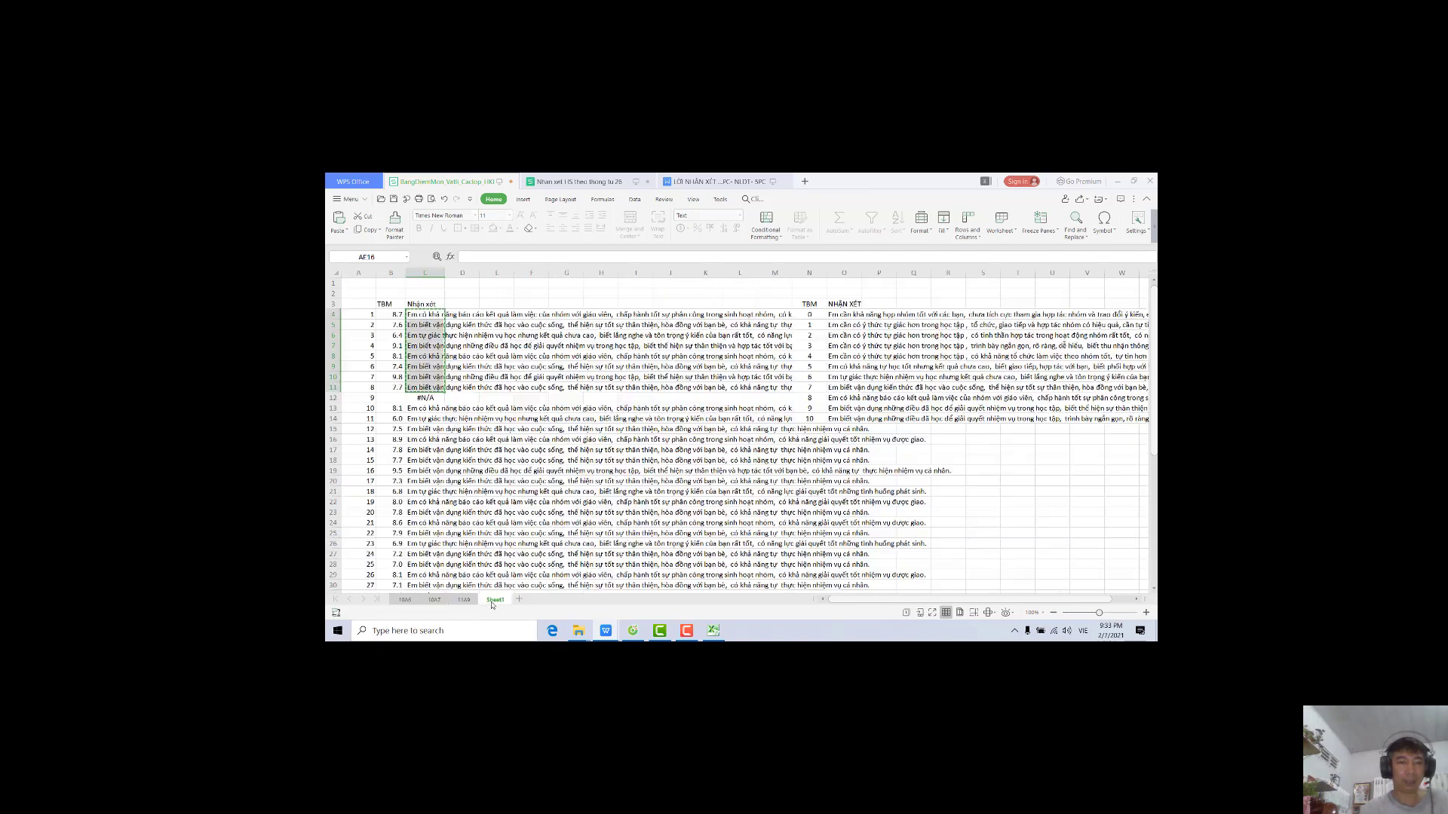
left_click(422, 410)
scroll(426, 412, "down", 3)
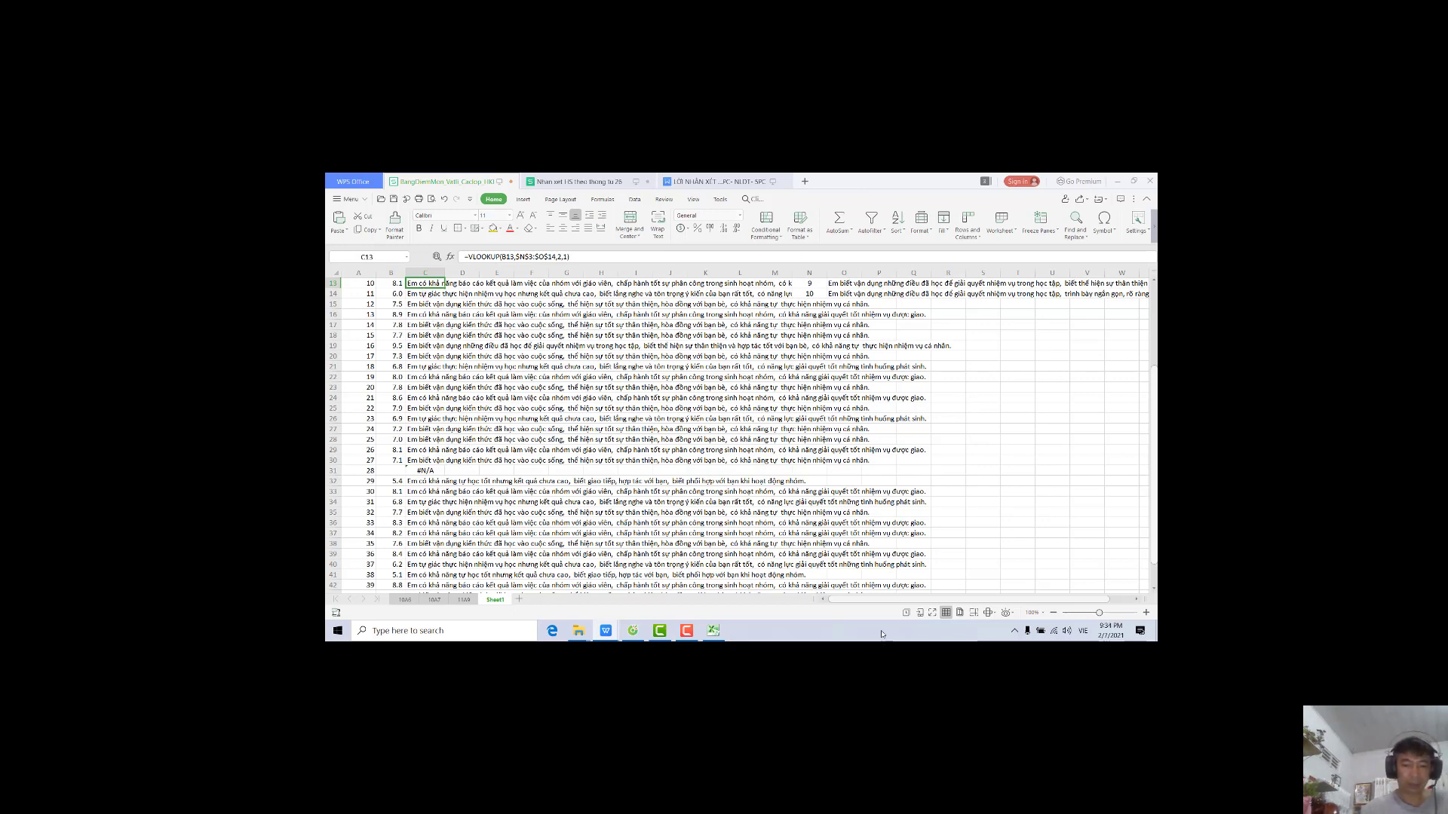
scroll(564, 377, "down", 1)
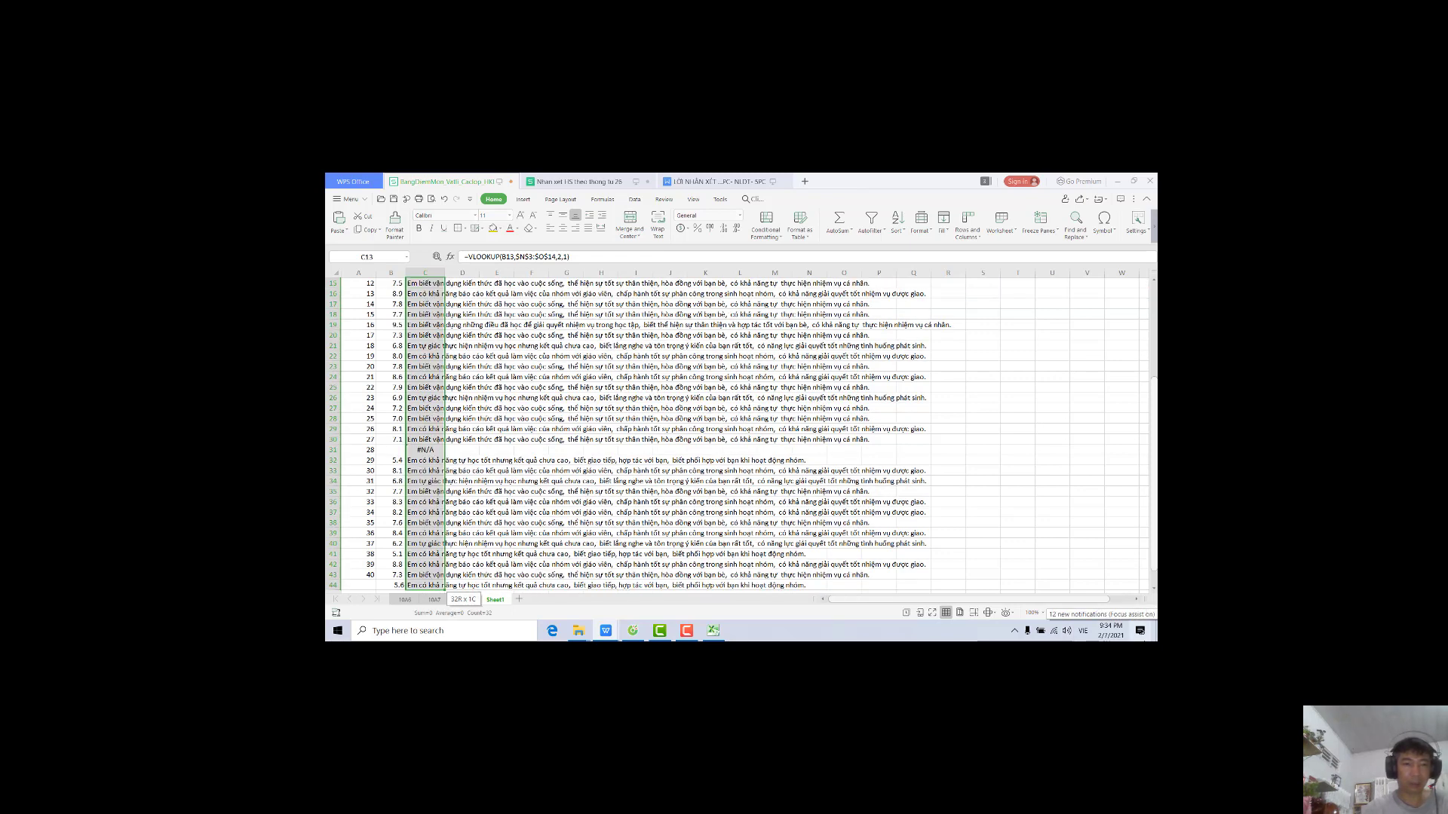
left_click(564, 325)
scroll(469, 322, "up", 3)
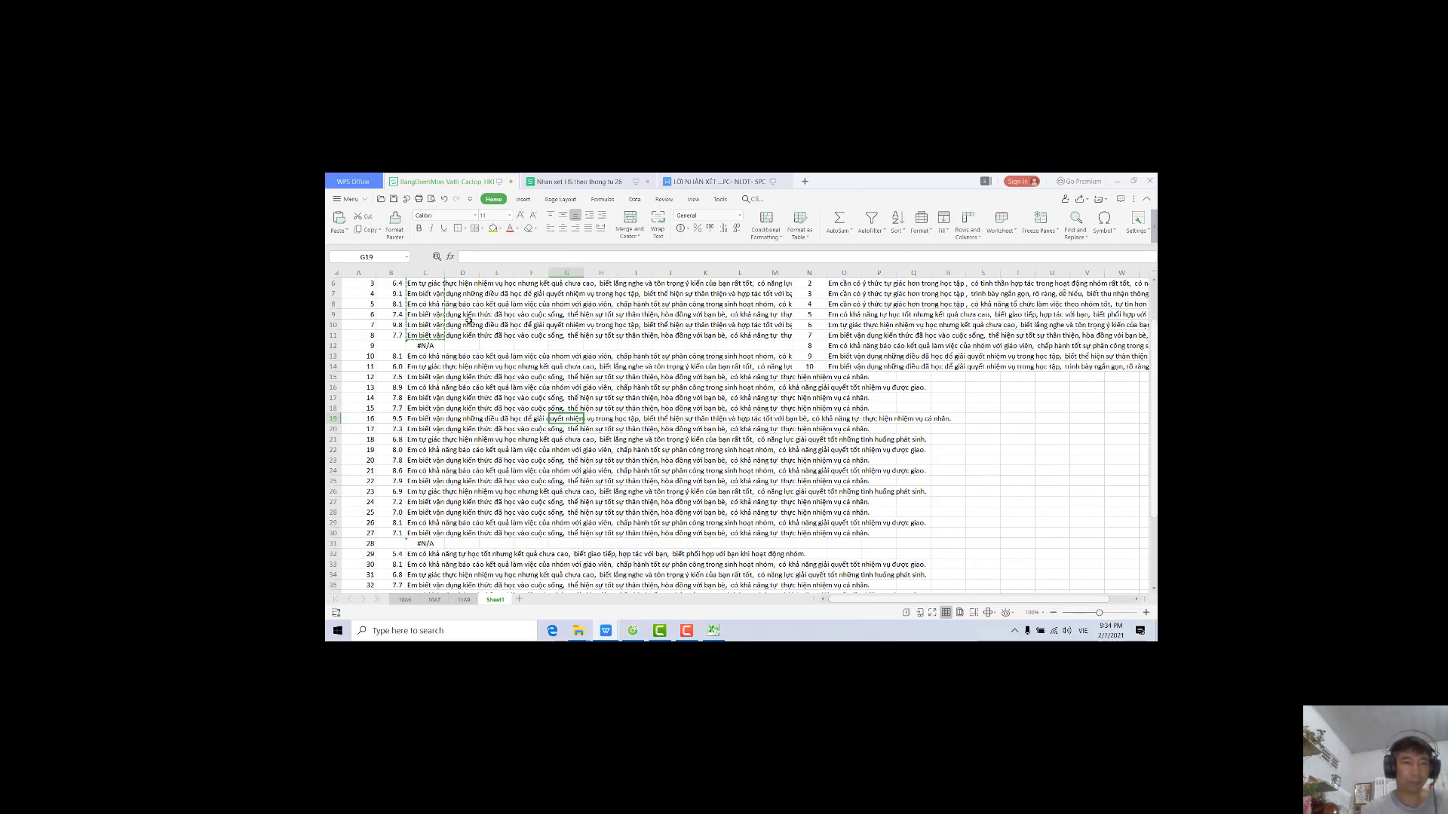
Copy the comments C13:C30 on Sheet1, between the two #N/A rows
left_click(432, 358)
left_click_drag(433, 381, 430, 535)
right_click(427, 452)
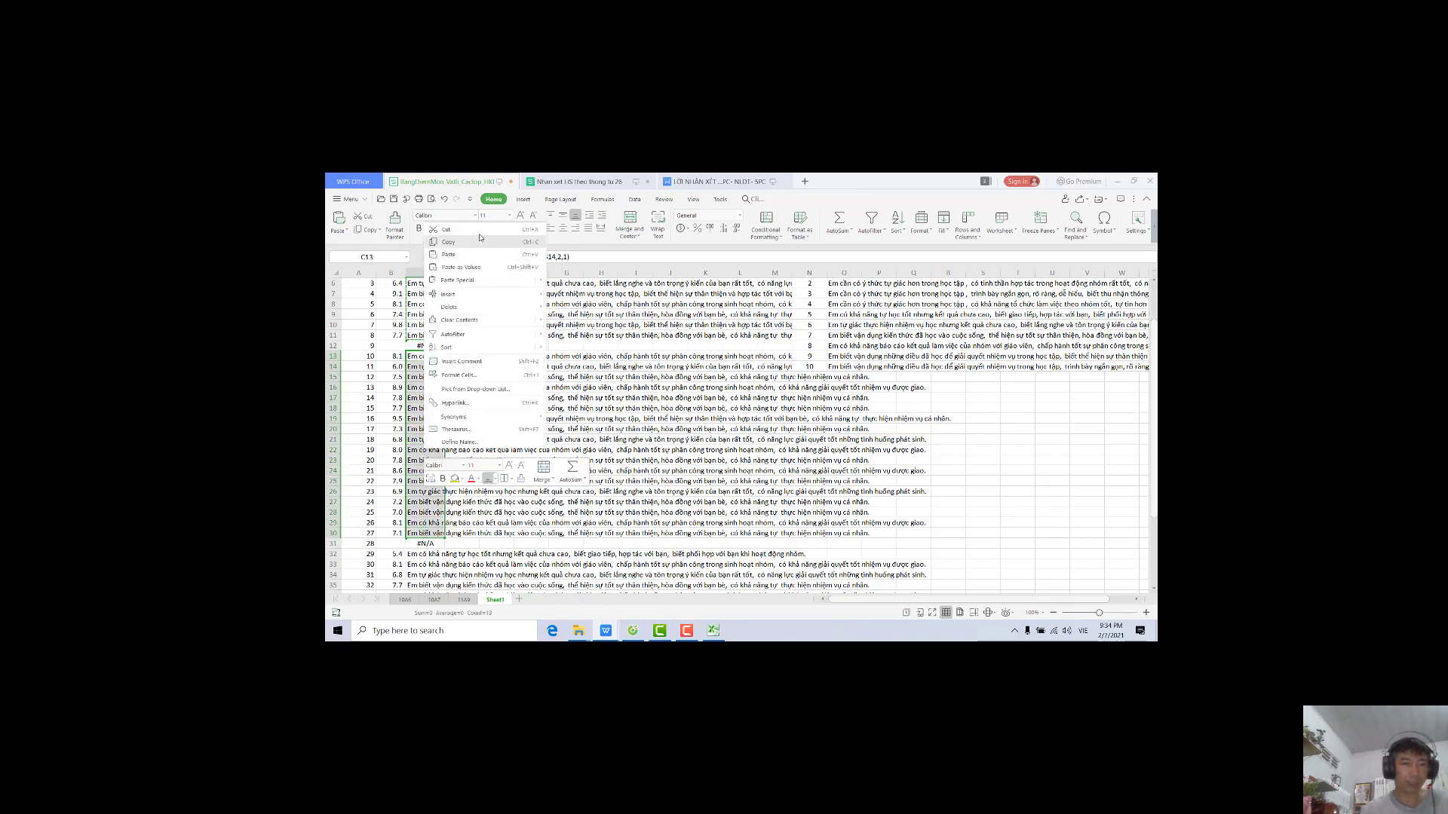
left_click(448, 242)
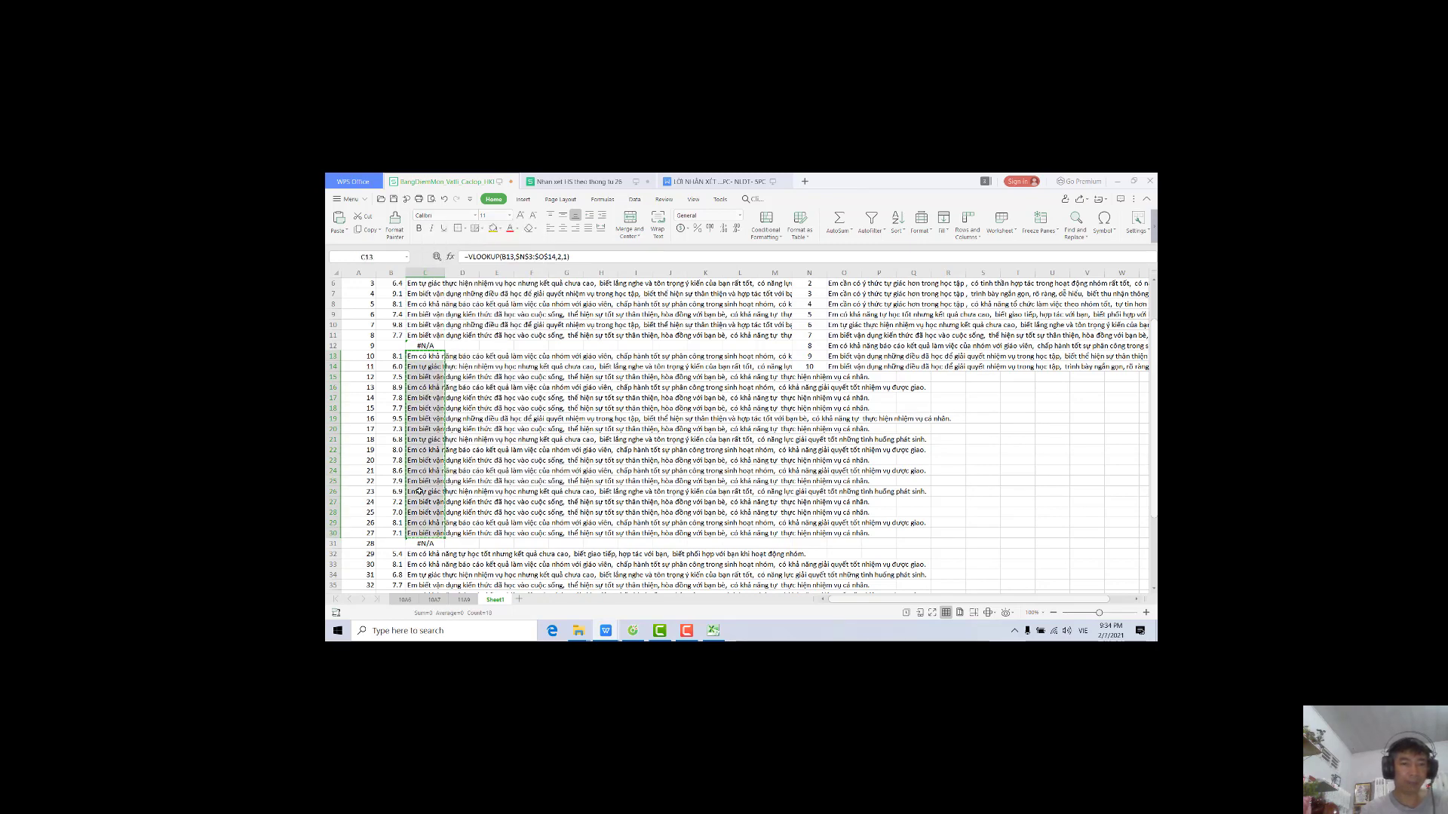
Paste the copied comments as values into the Nhận xét HK column of 10A7, starting at row 16
left_click(434, 599)
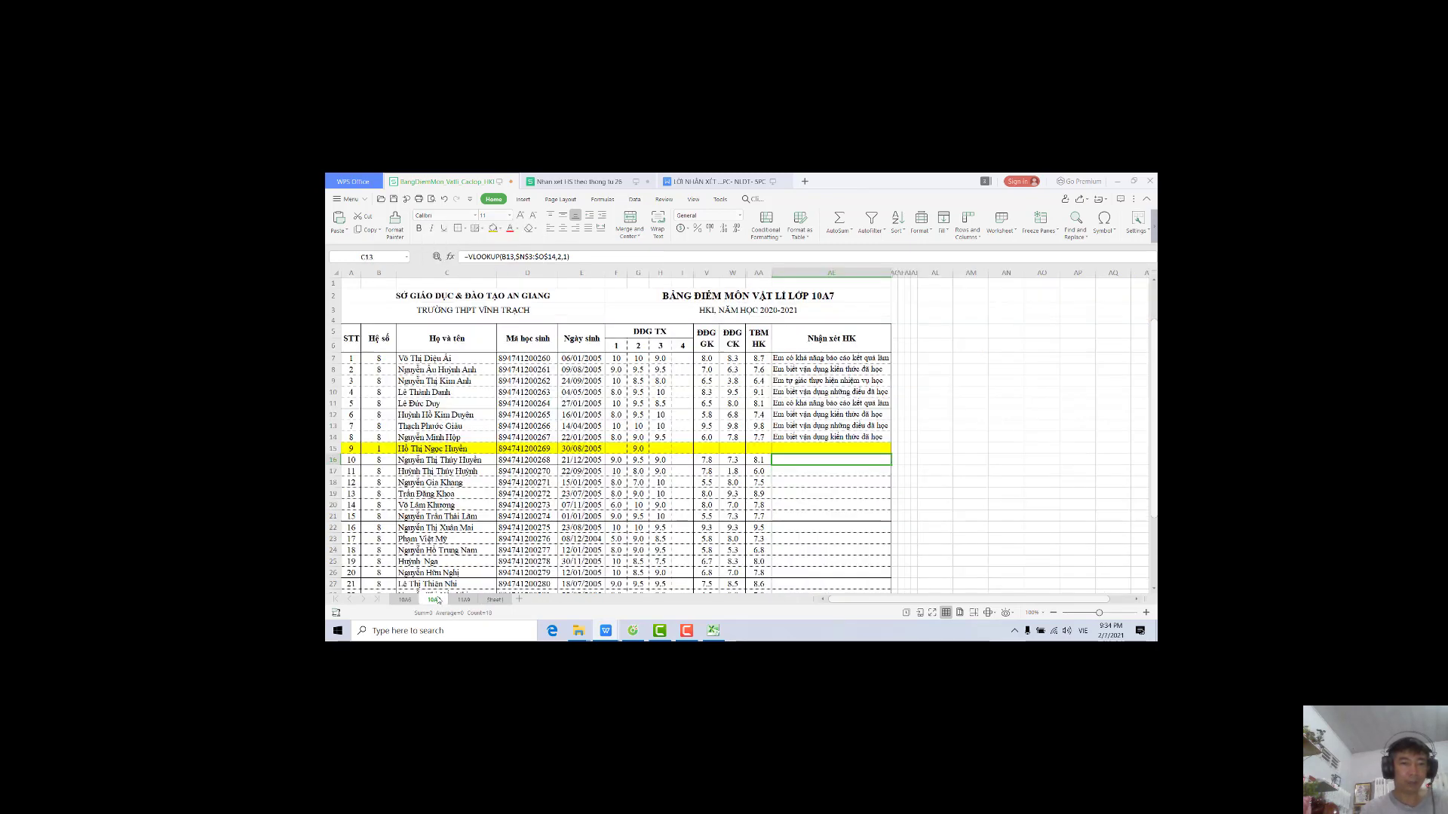
right_click(791, 460)
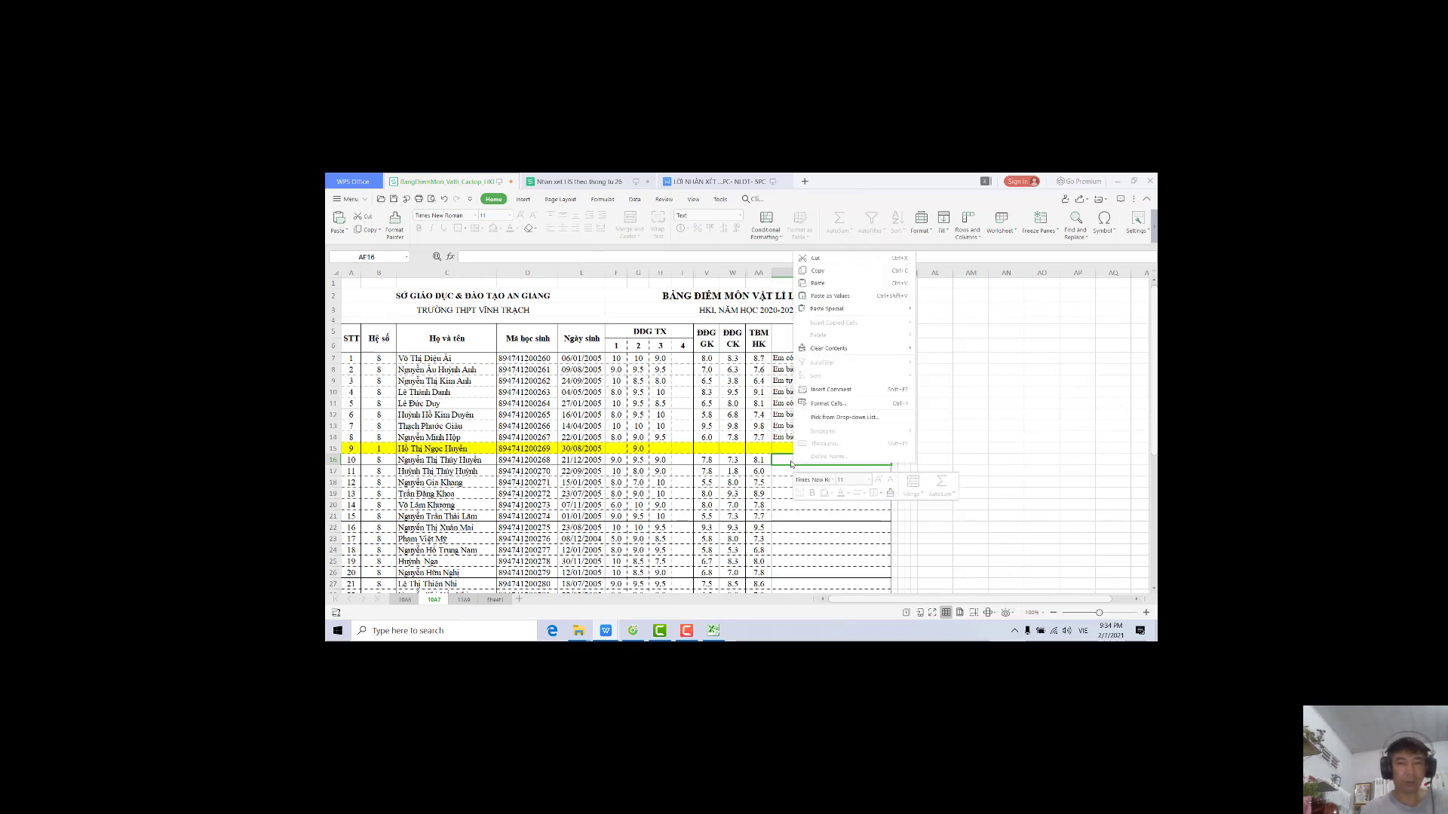
left_click(835, 299)
scroll(826, 370, "down", 6)
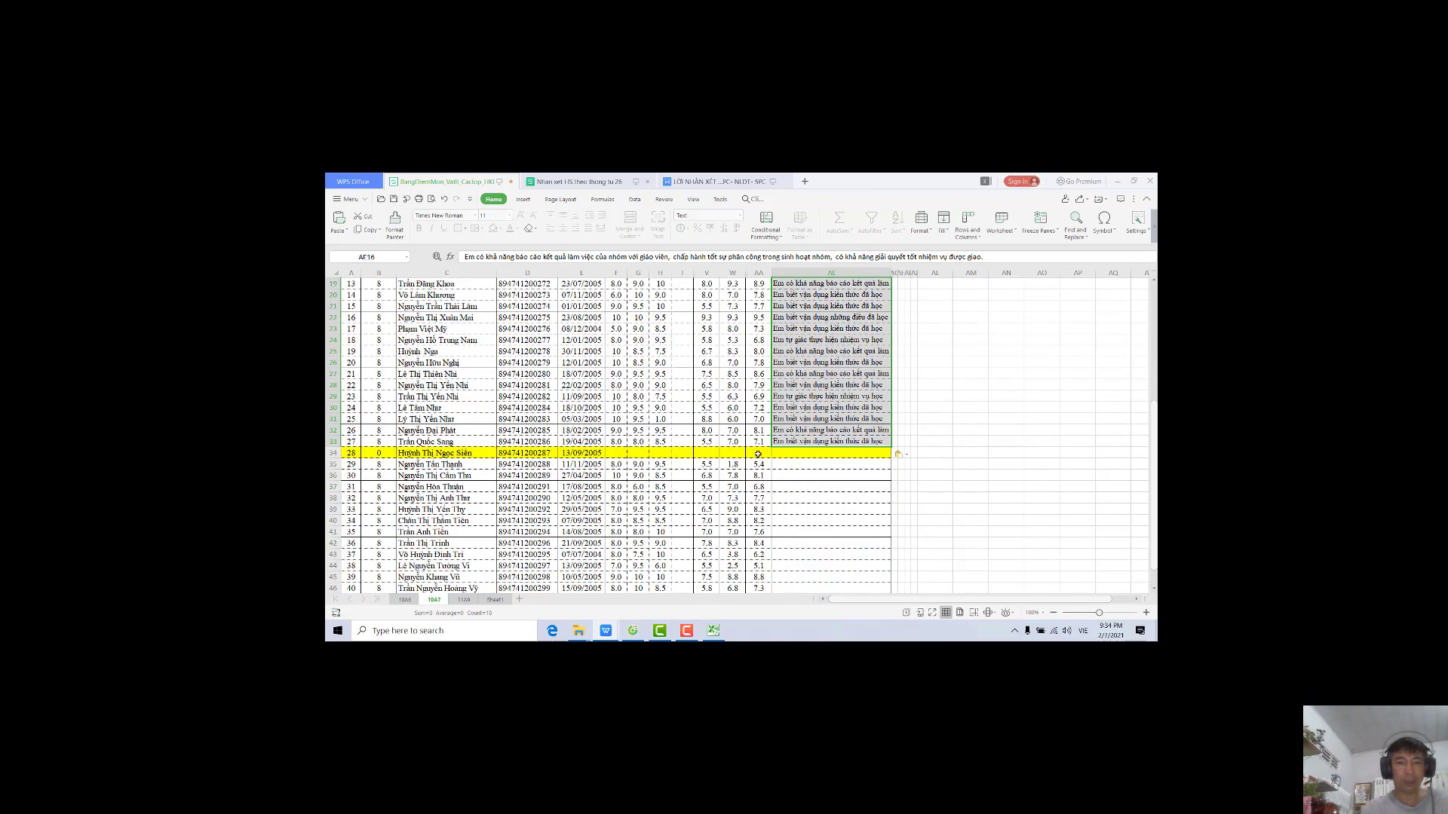
left_click(793, 469)
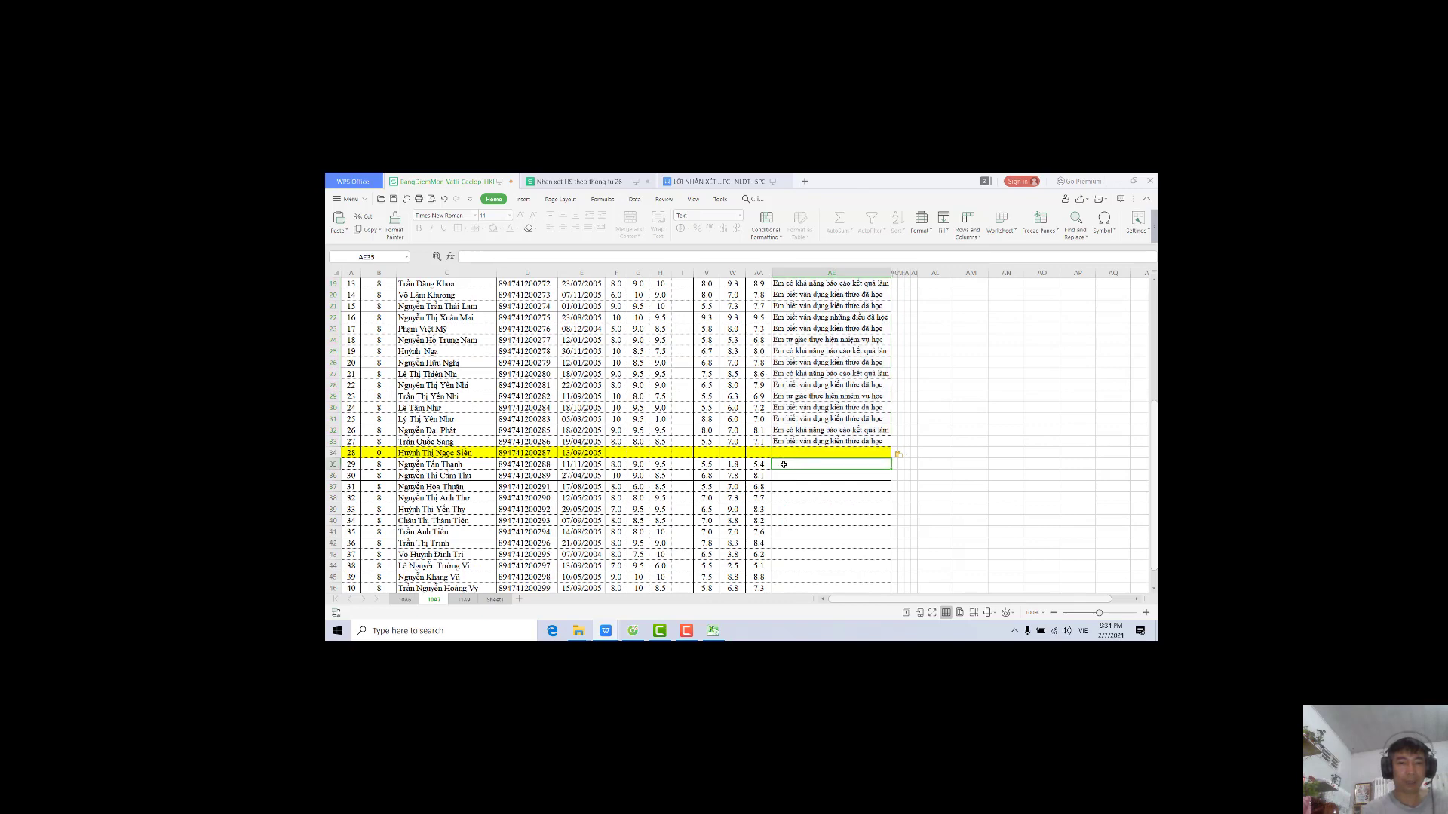
Copy the remaining comments C32:C44 on Sheet1, below the second #N/A row
left_click(494, 600)
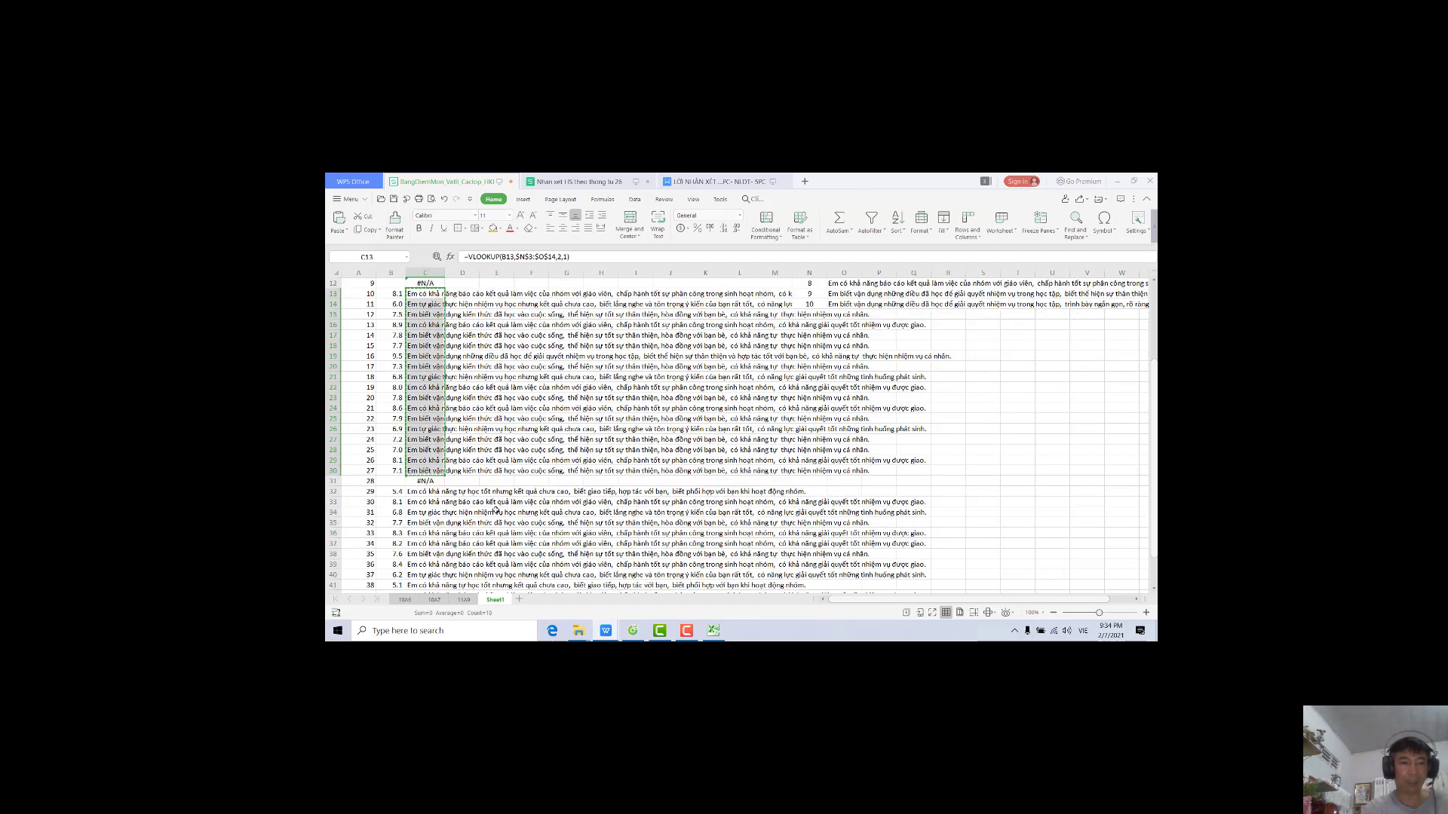
scroll(432, 462, "down", 1)
left_click(429, 461)
scroll(438, 463, "down", 4)
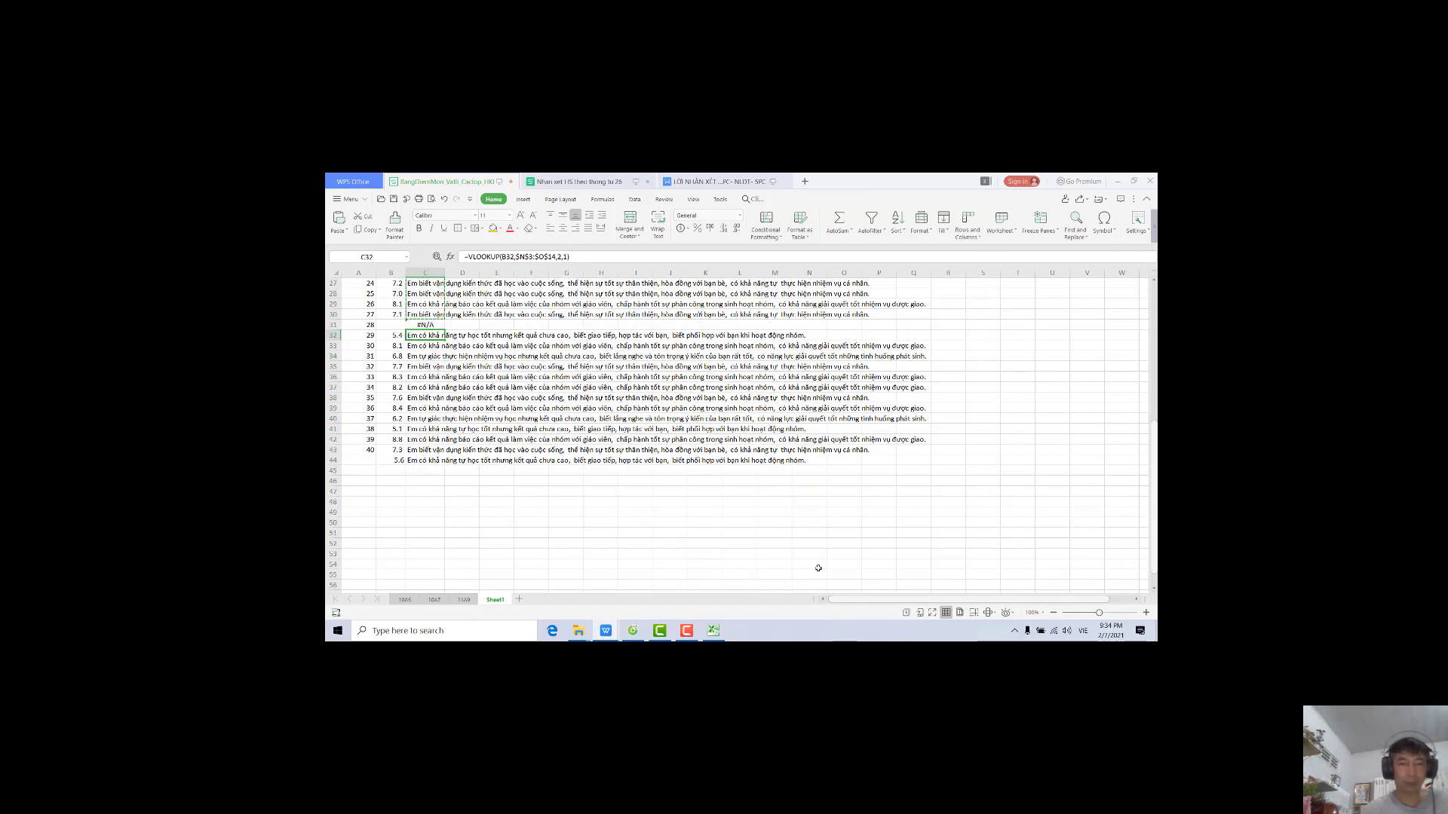
left_click(670, 543)
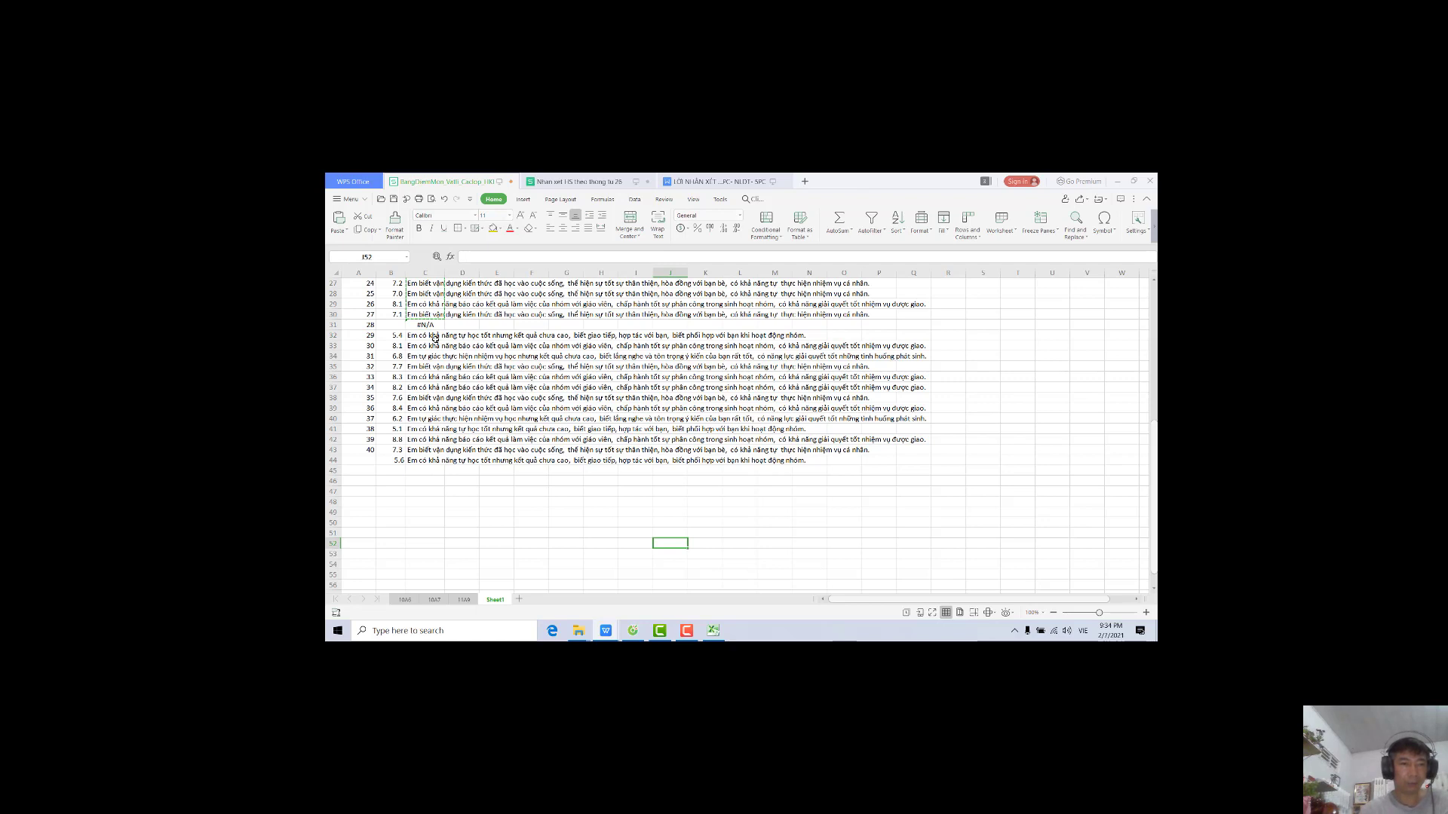
left_click_drag(434, 337, 429, 460)
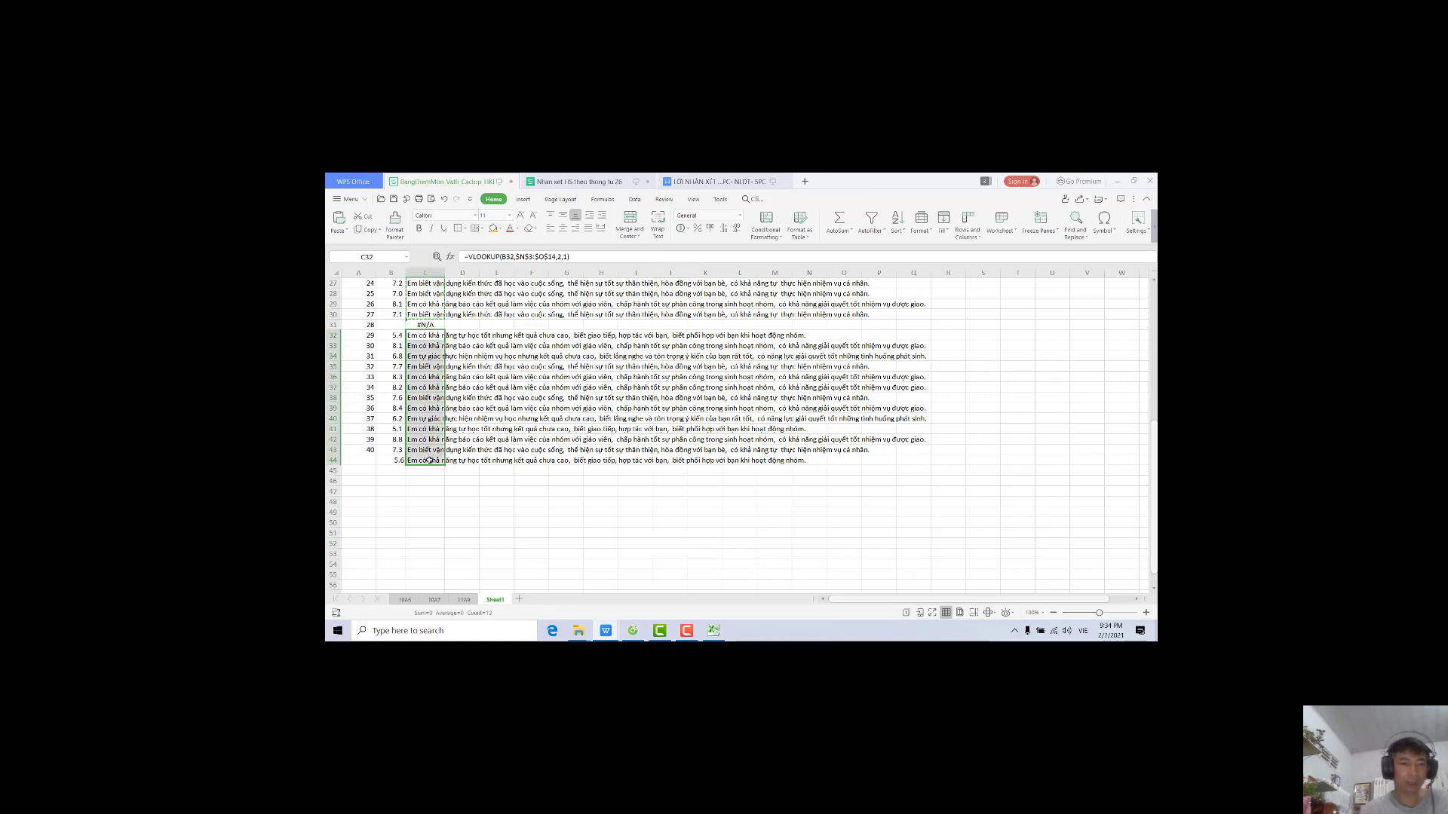
right_click(426, 388)
left_click(448, 398)
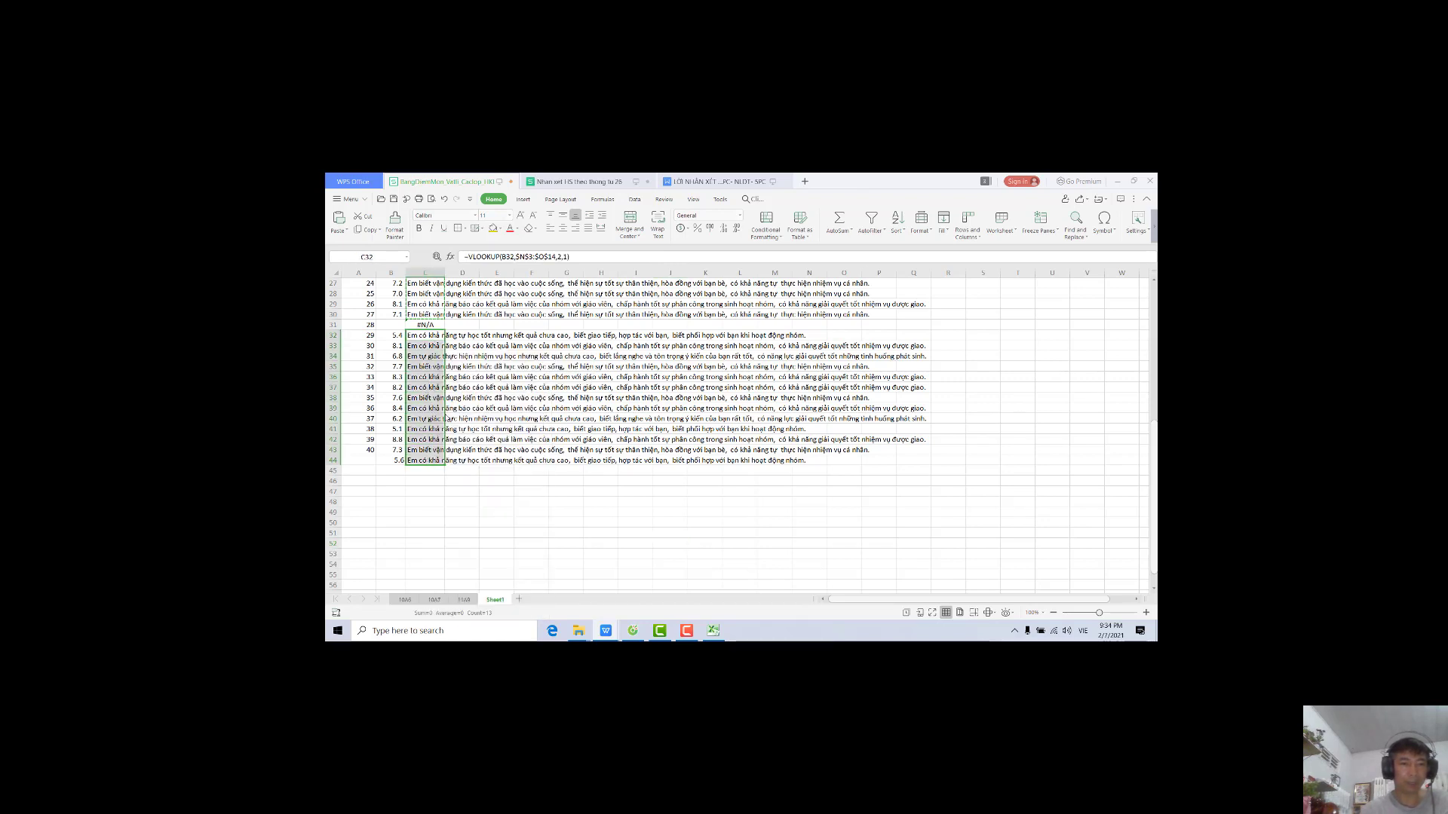
Paste the copied comments as values into the Nhận xét HK column of 10A7 from row 35 and review the whole list
left_click(435, 600)
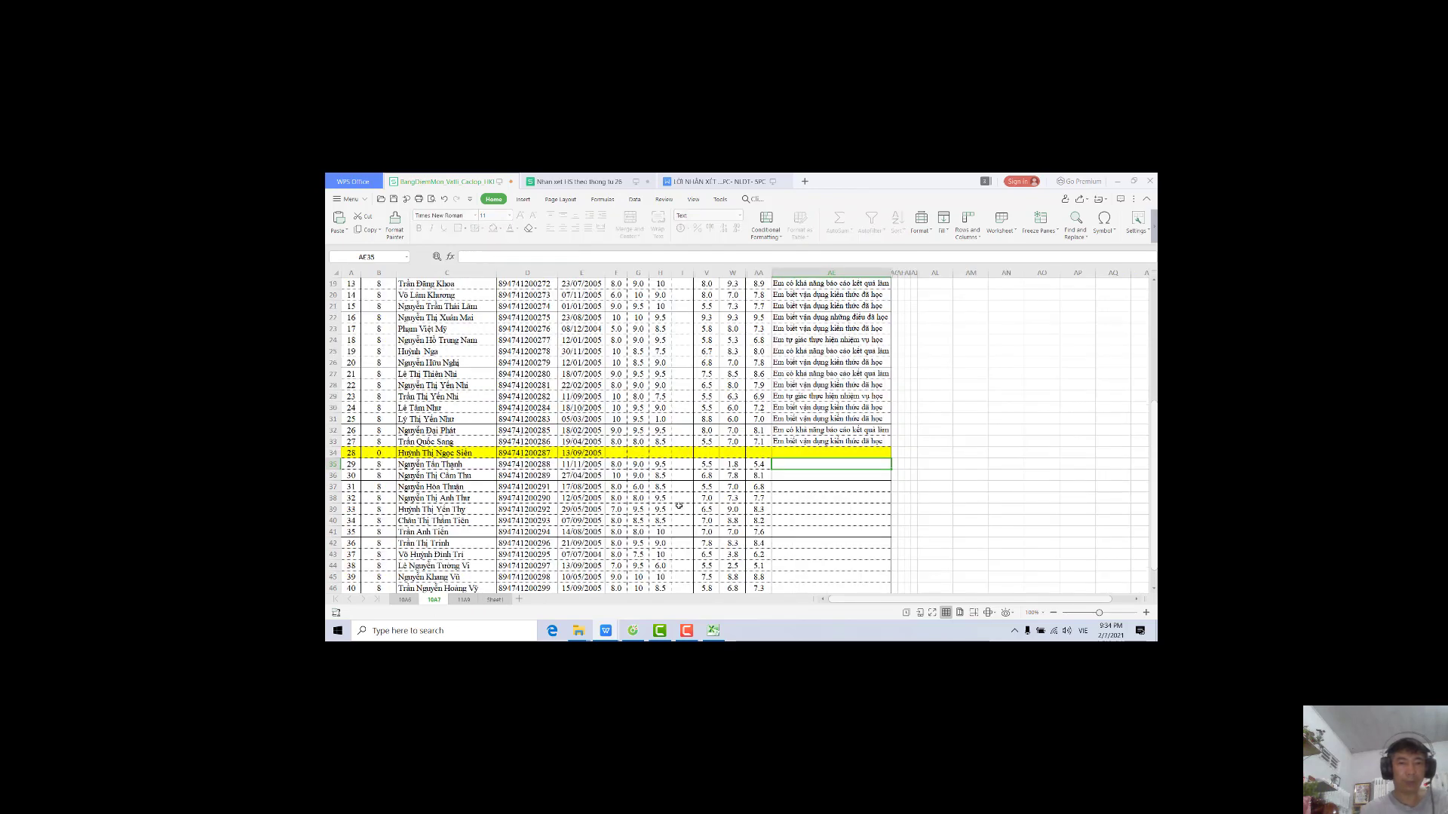
right_click(789, 469)
left_click(827, 302)
scroll(924, 408, "down", 5)
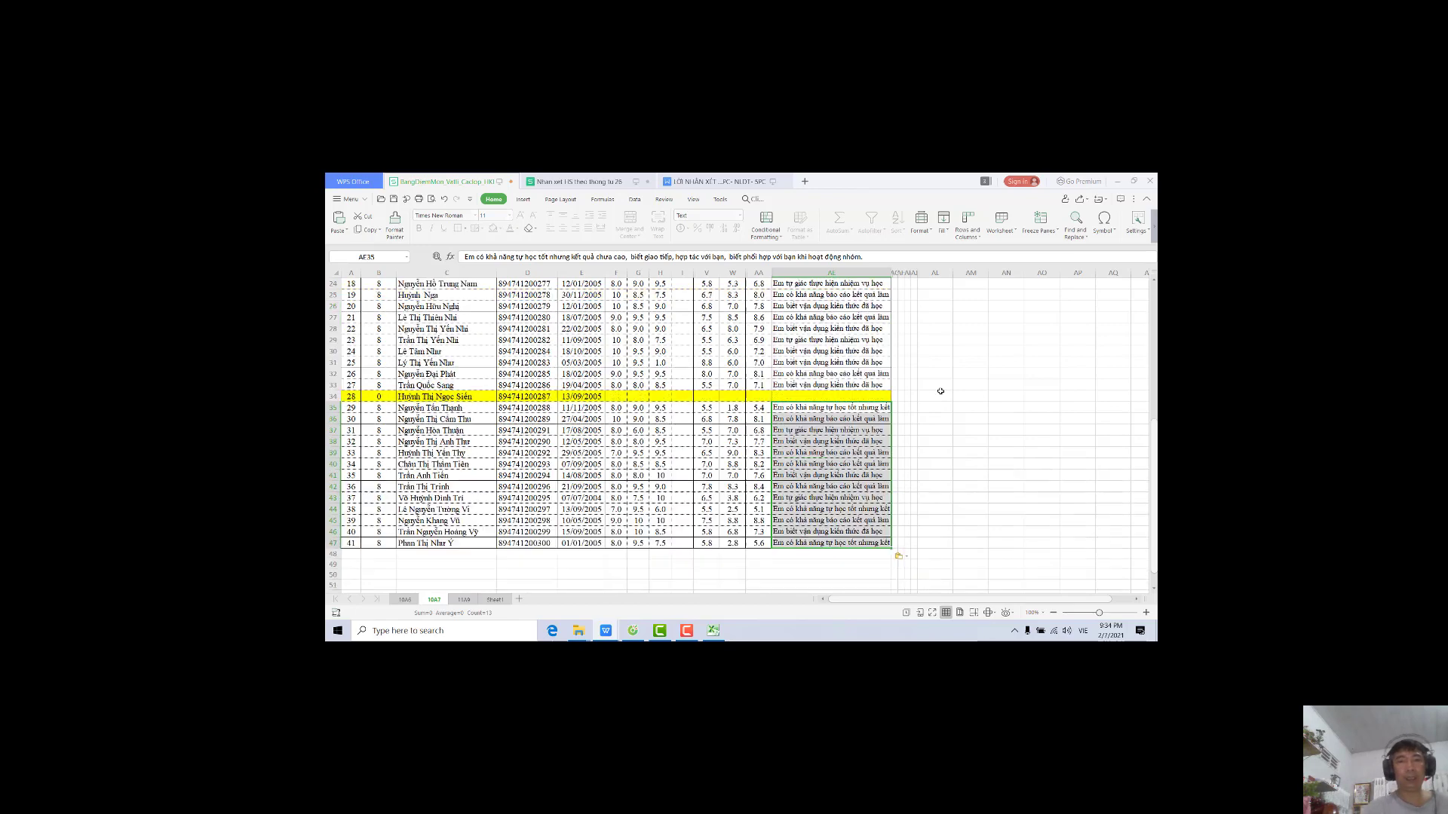
scroll(939, 392, "up", 10)
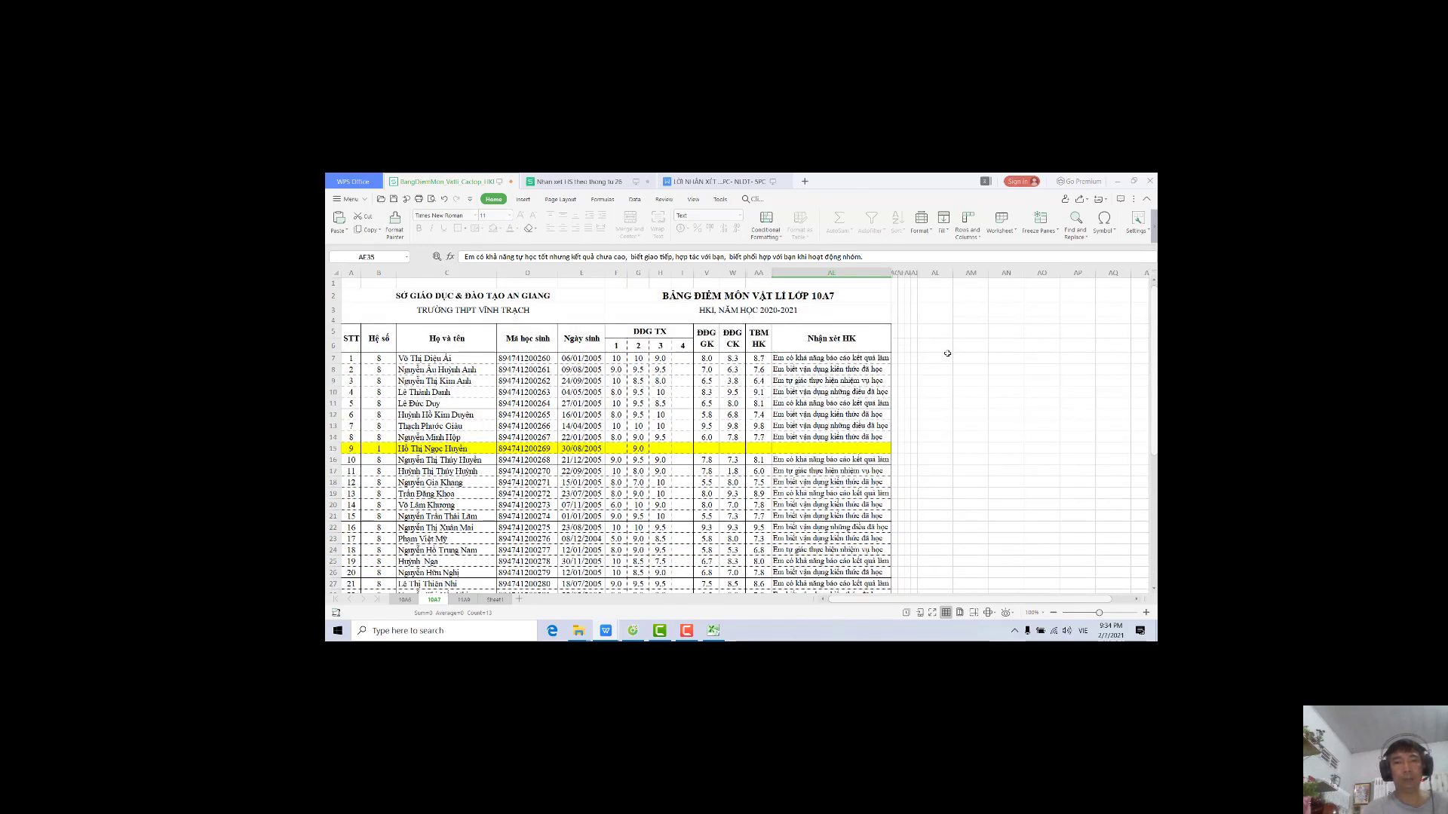
left_click(937, 369)
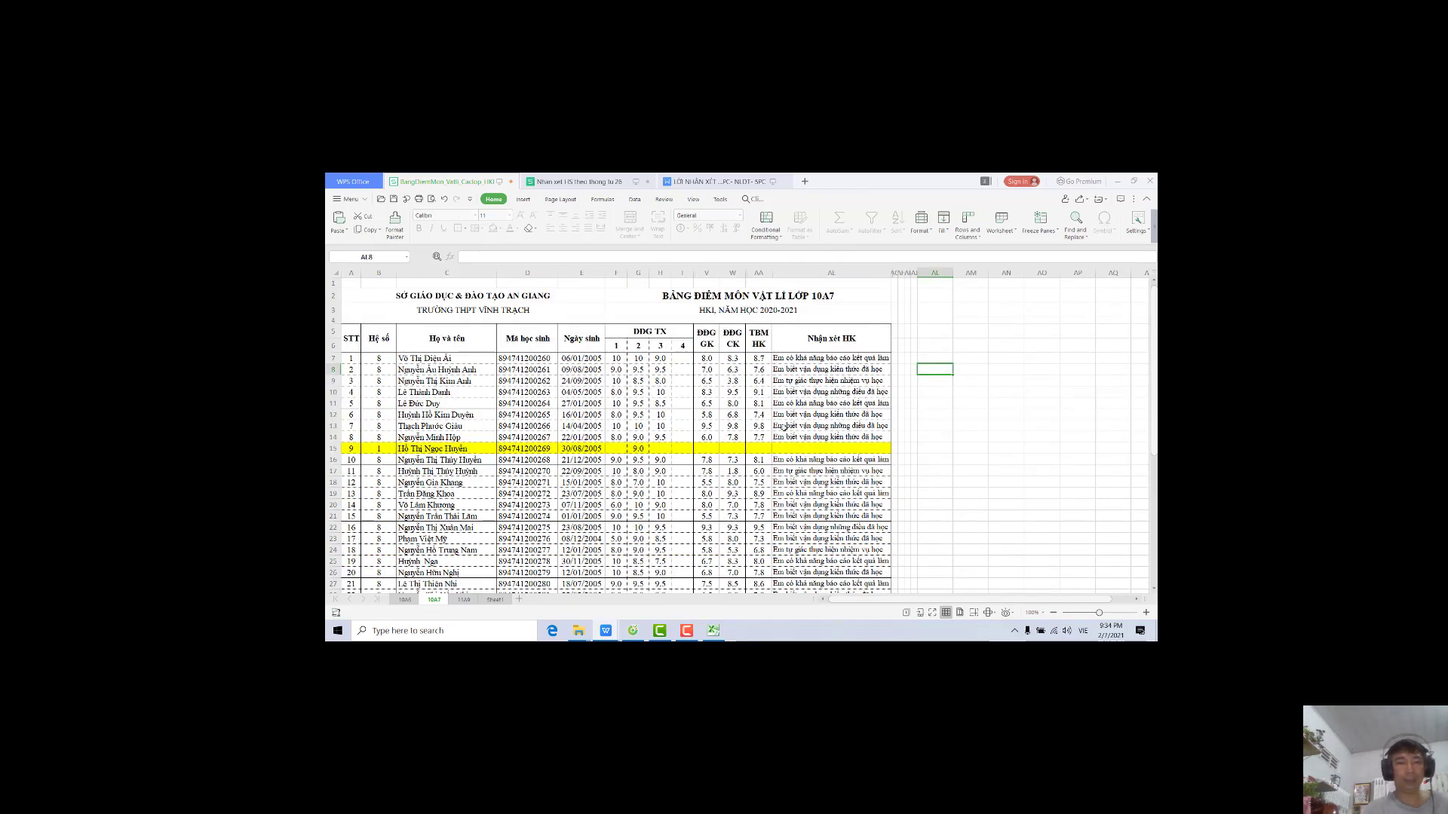
Copy all TBM HK averages AA7:AA50 from sheet 10A6
left_click(405, 600)
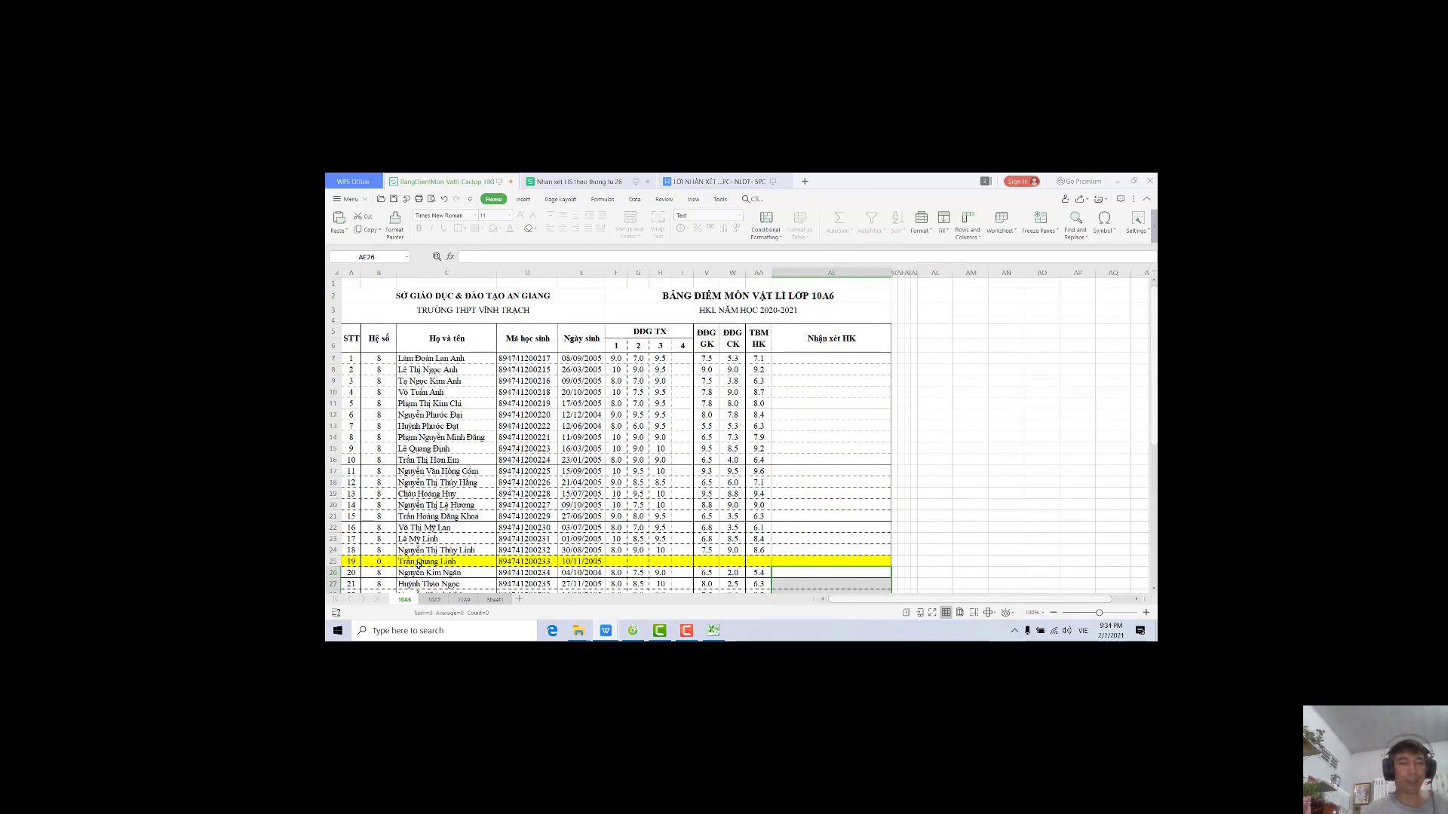
left_click(758, 358)
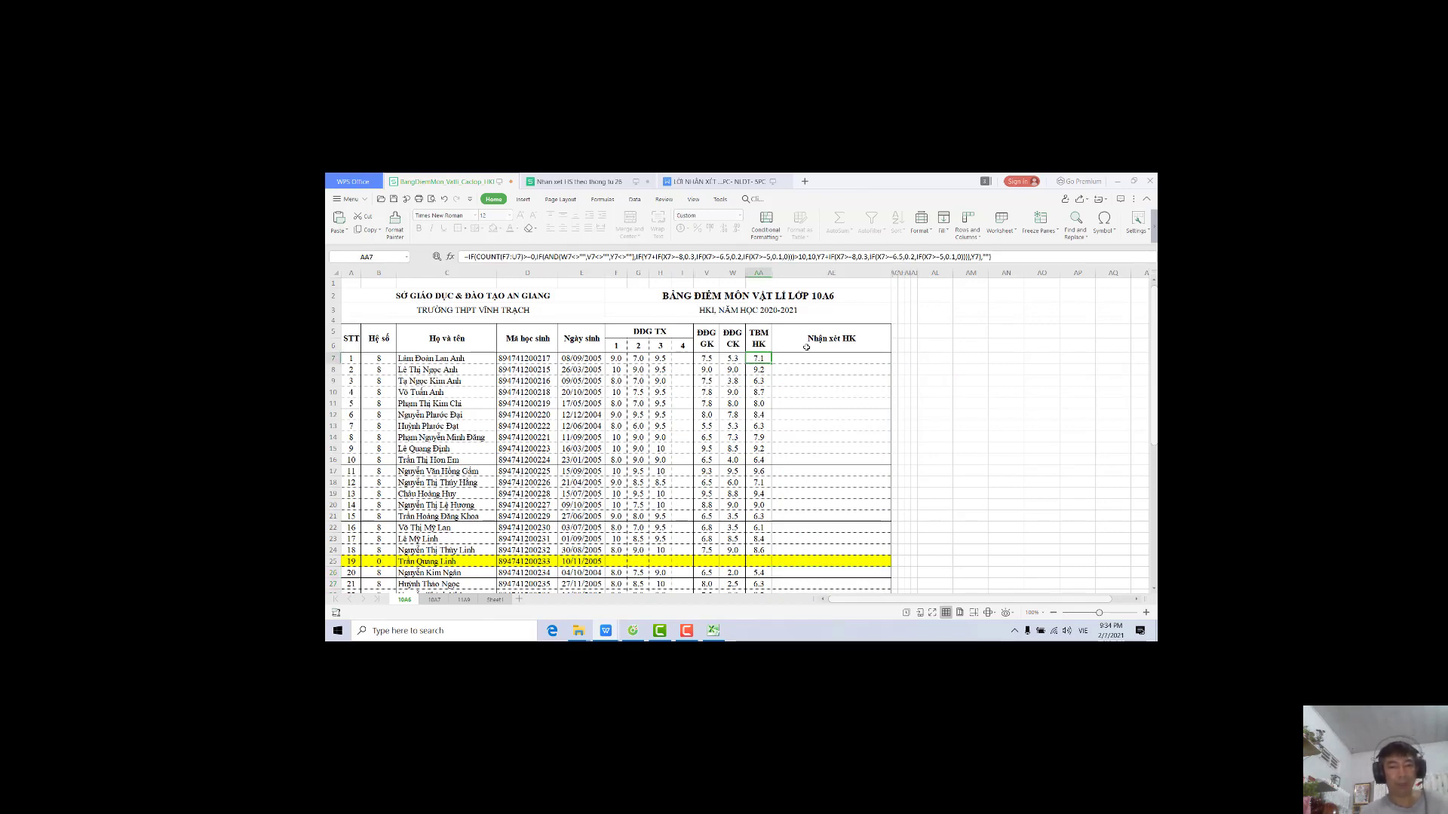
key("ctrl+shift+Down")
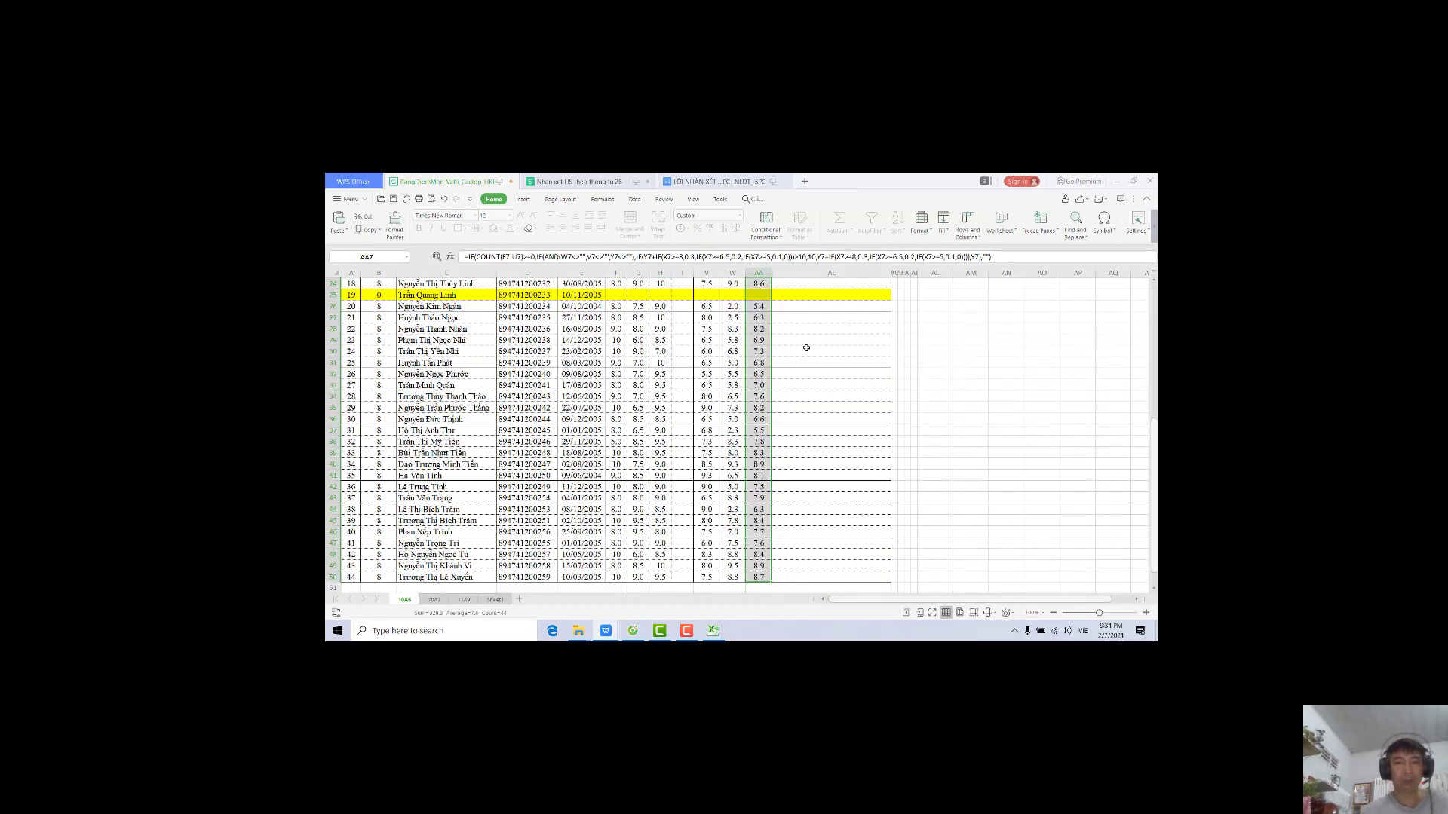
scroll(771, 336, "up", 4)
right_click(759, 319)
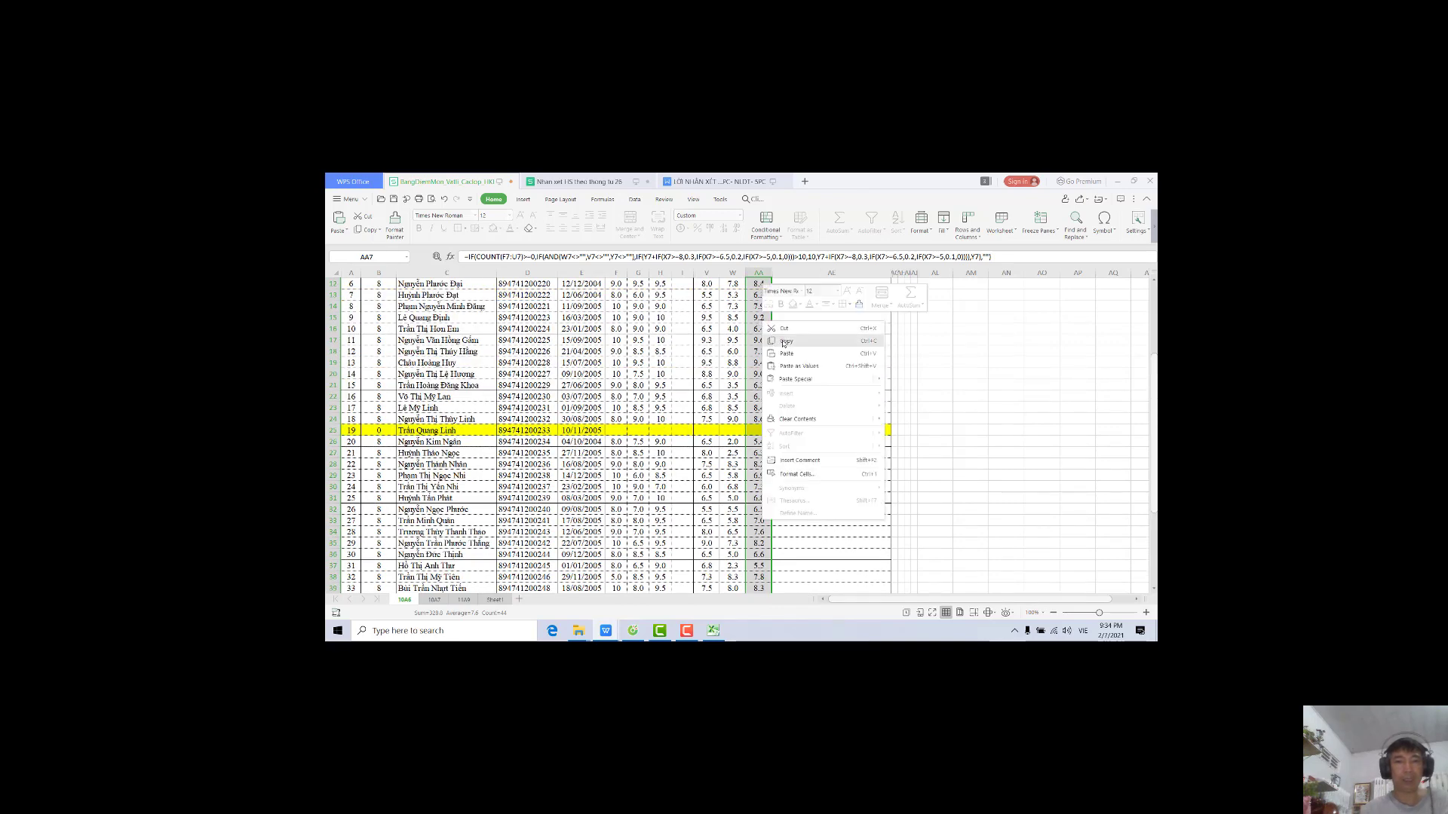
left_click(788, 329)
Paste the copied 10A6 averages as values into the TBM column of Sheet1, starting at B4
left_click(494, 600)
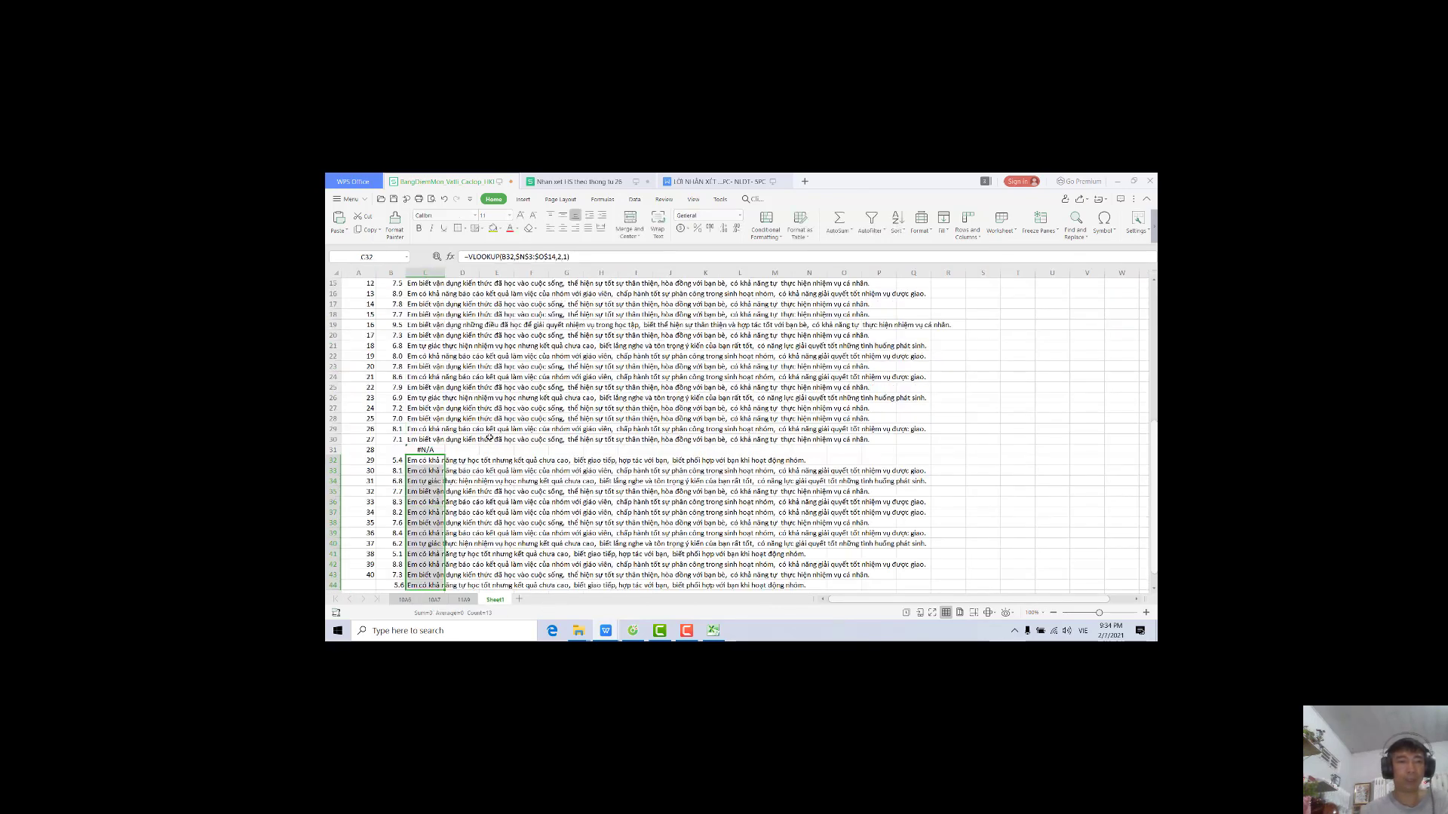
scroll(369, 418, "up", 5)
left_click(397, 315)
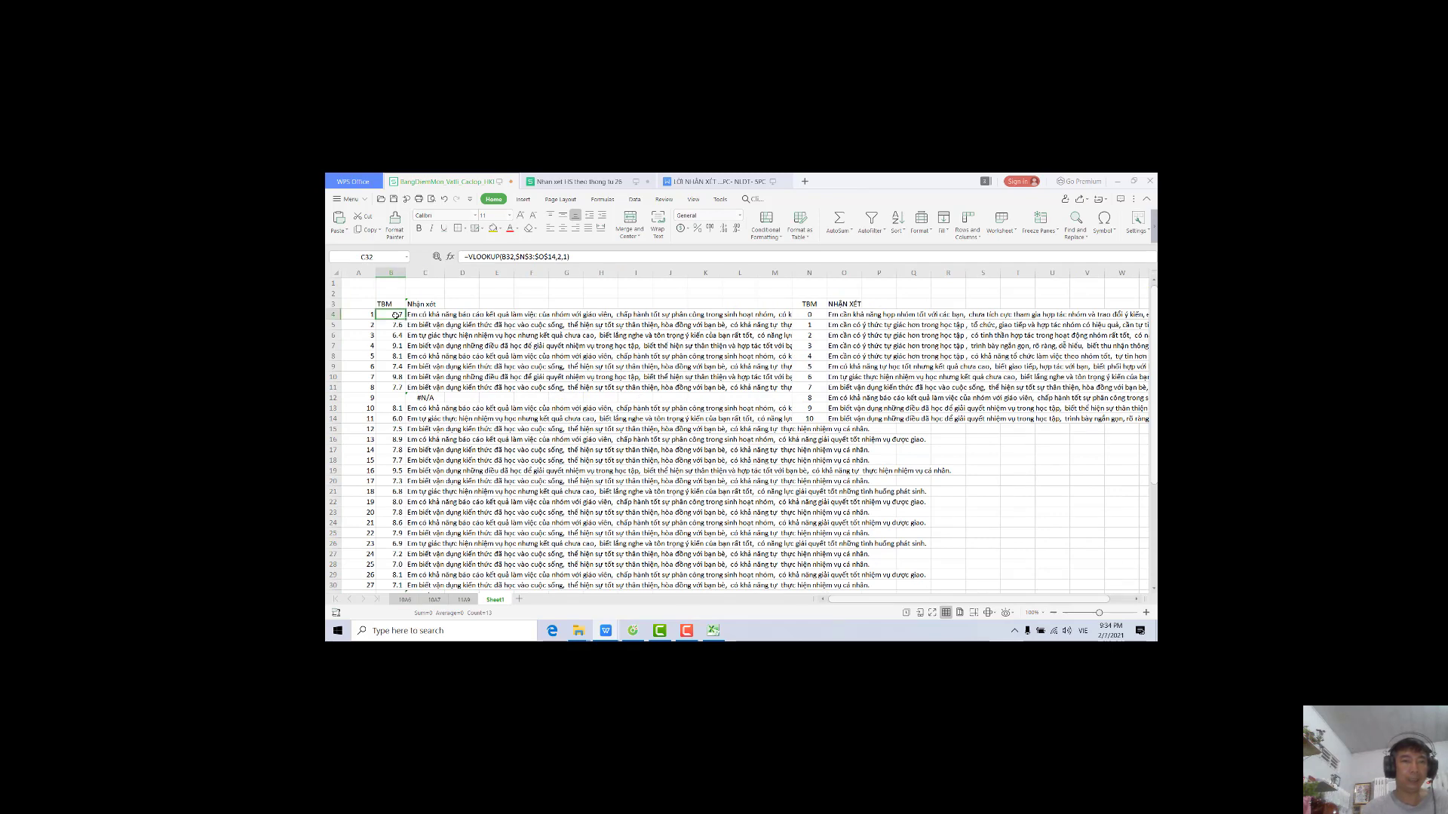
right_click(399, 317)
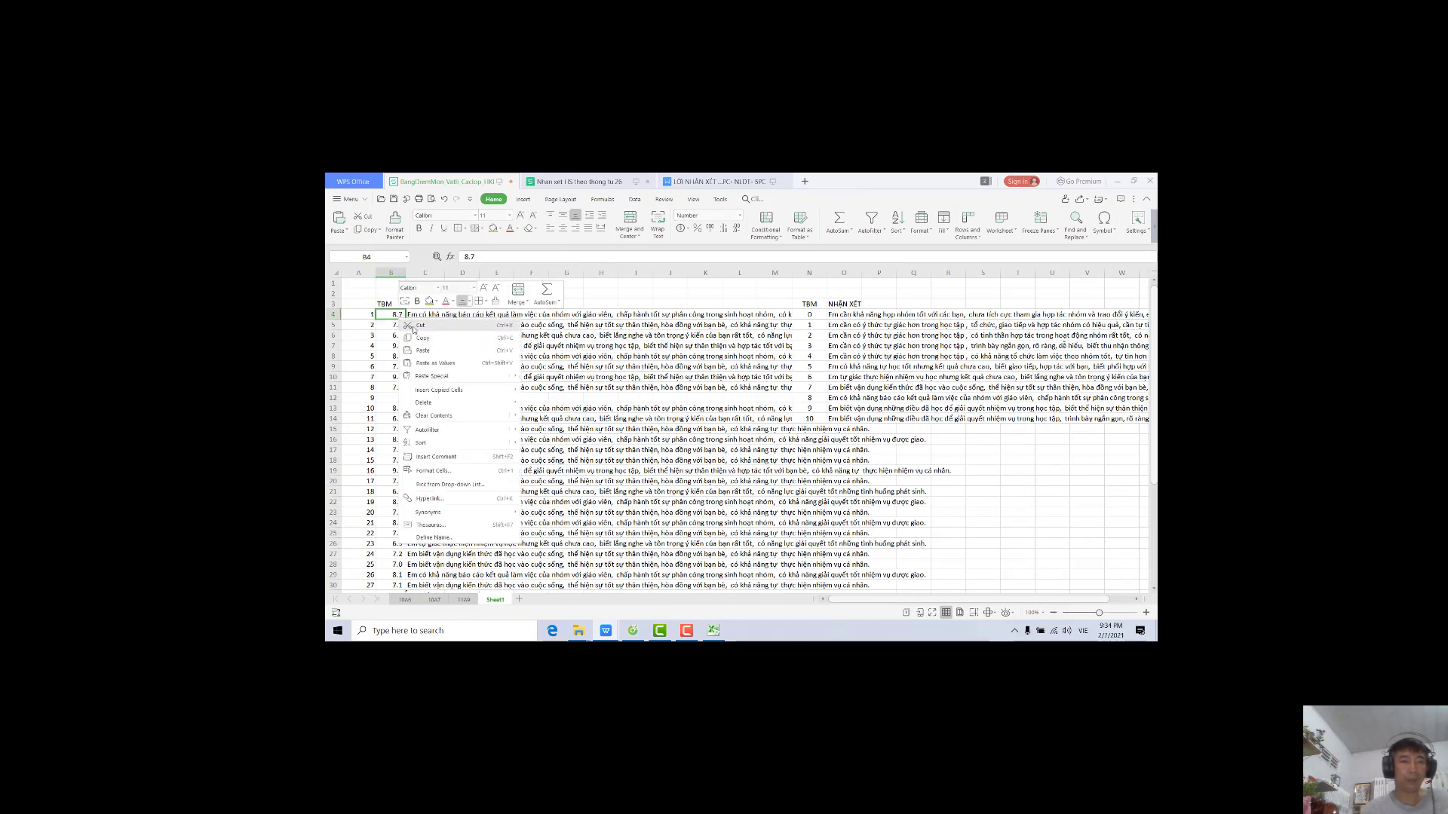
left_click(435, 365)
scroll(463, 408, "down", 10)
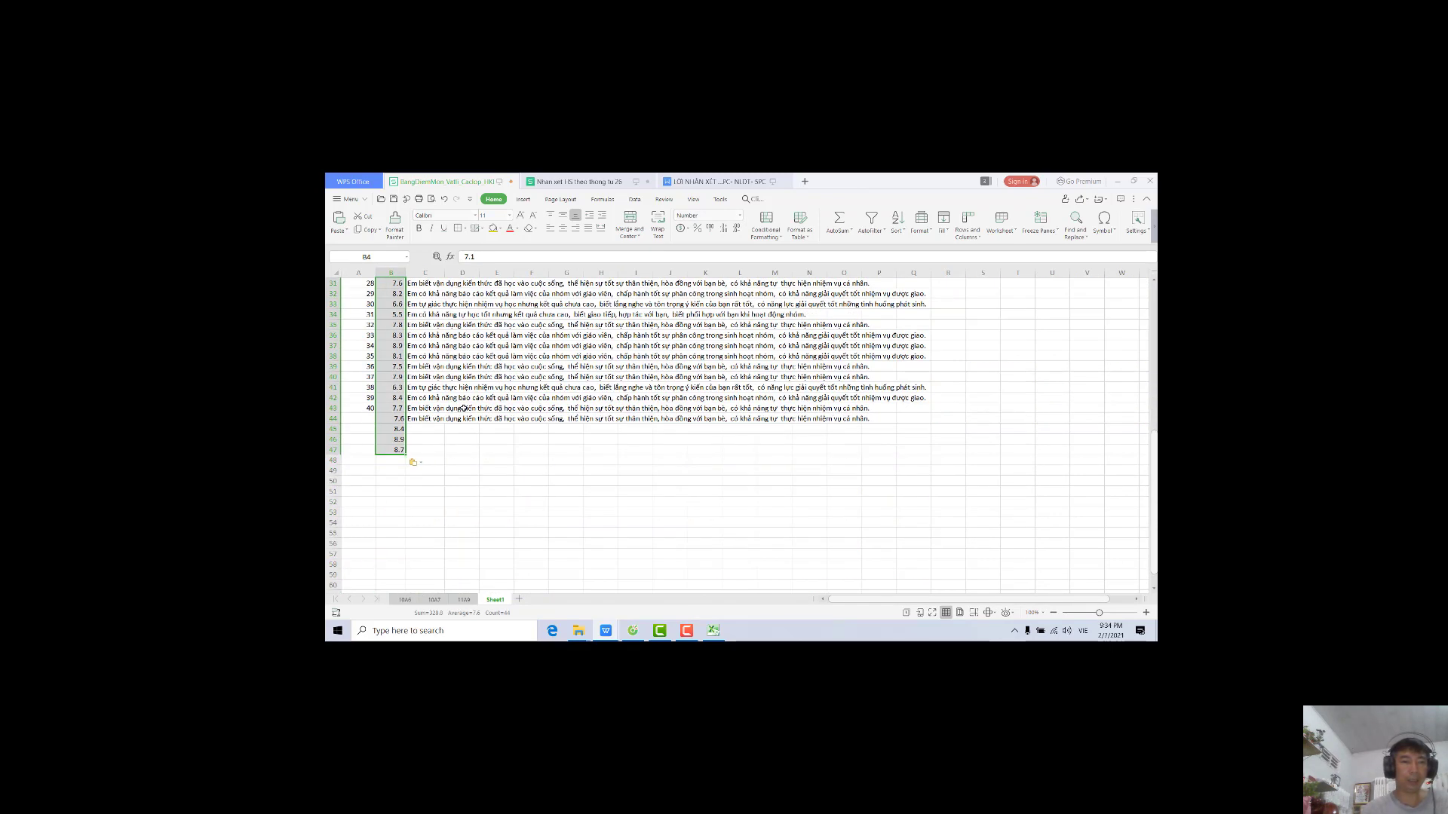
scroll(463, 408, "up", 10)
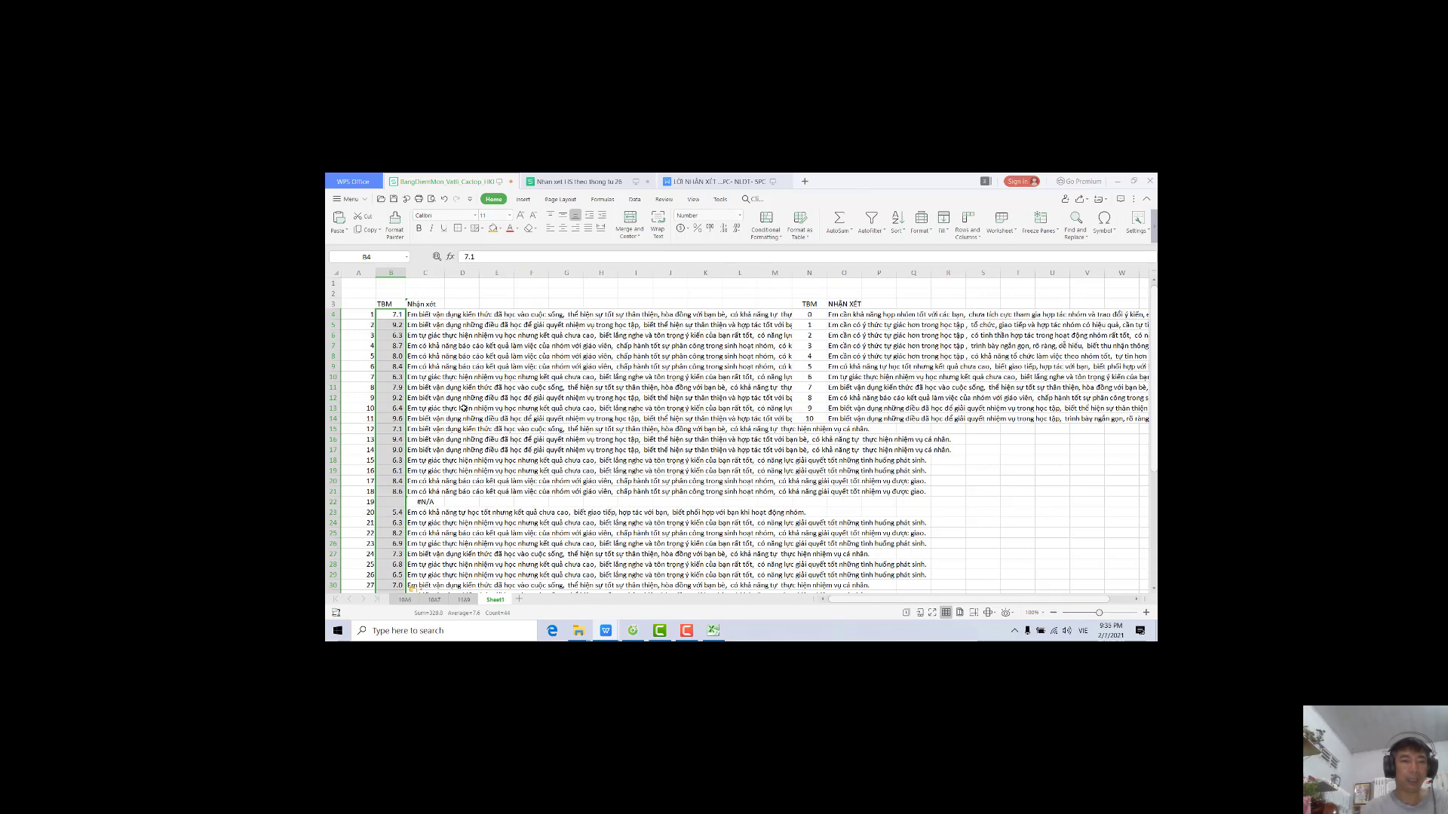
Check the length of the 10A6 student list and extend the VLOOKUP comment formula on Sheet1 from C44 down to C47
left_click(408, 600)
scroll(436, 493, "down", 6)
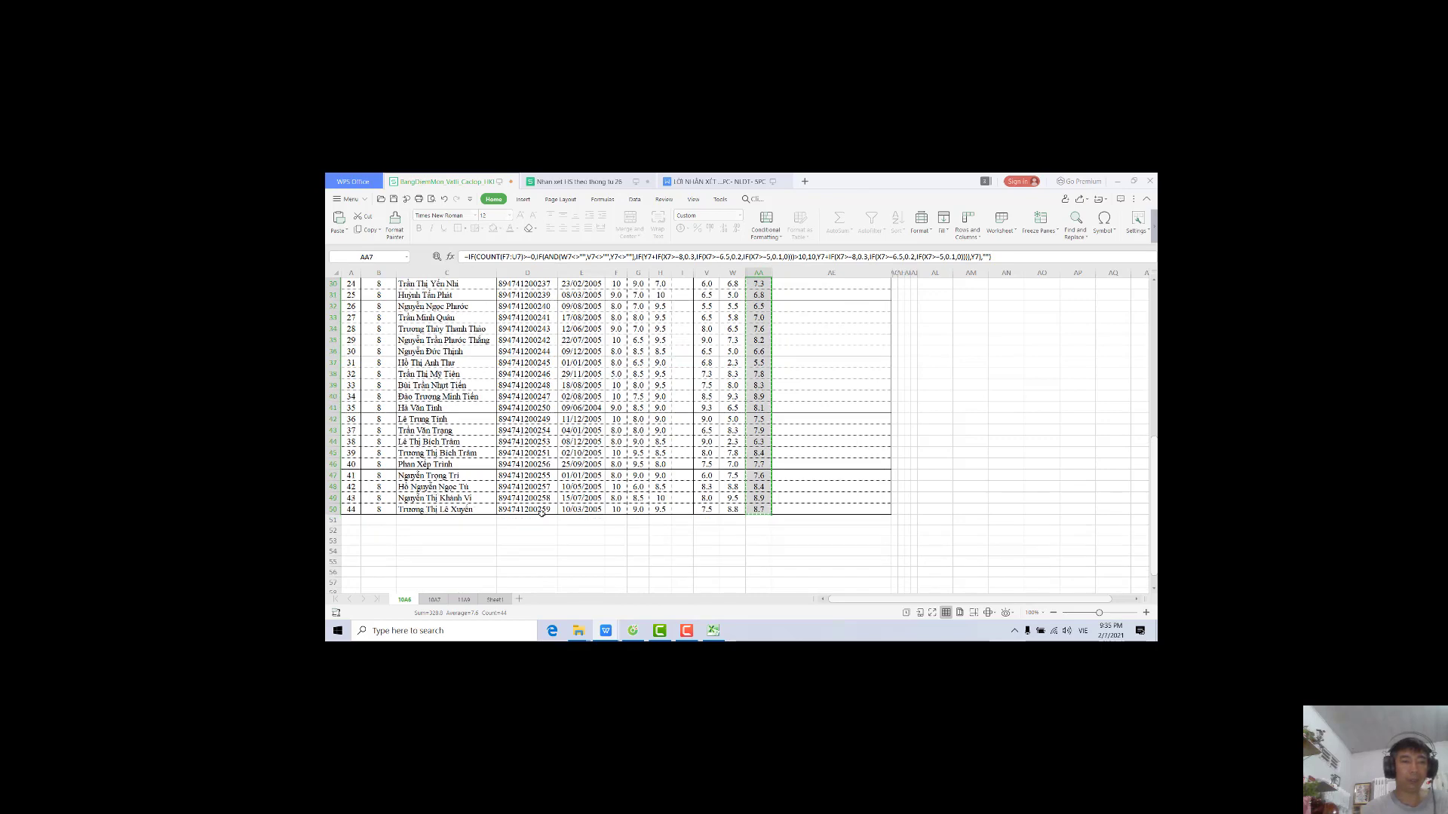
scroll(557, 509, "up", 10)
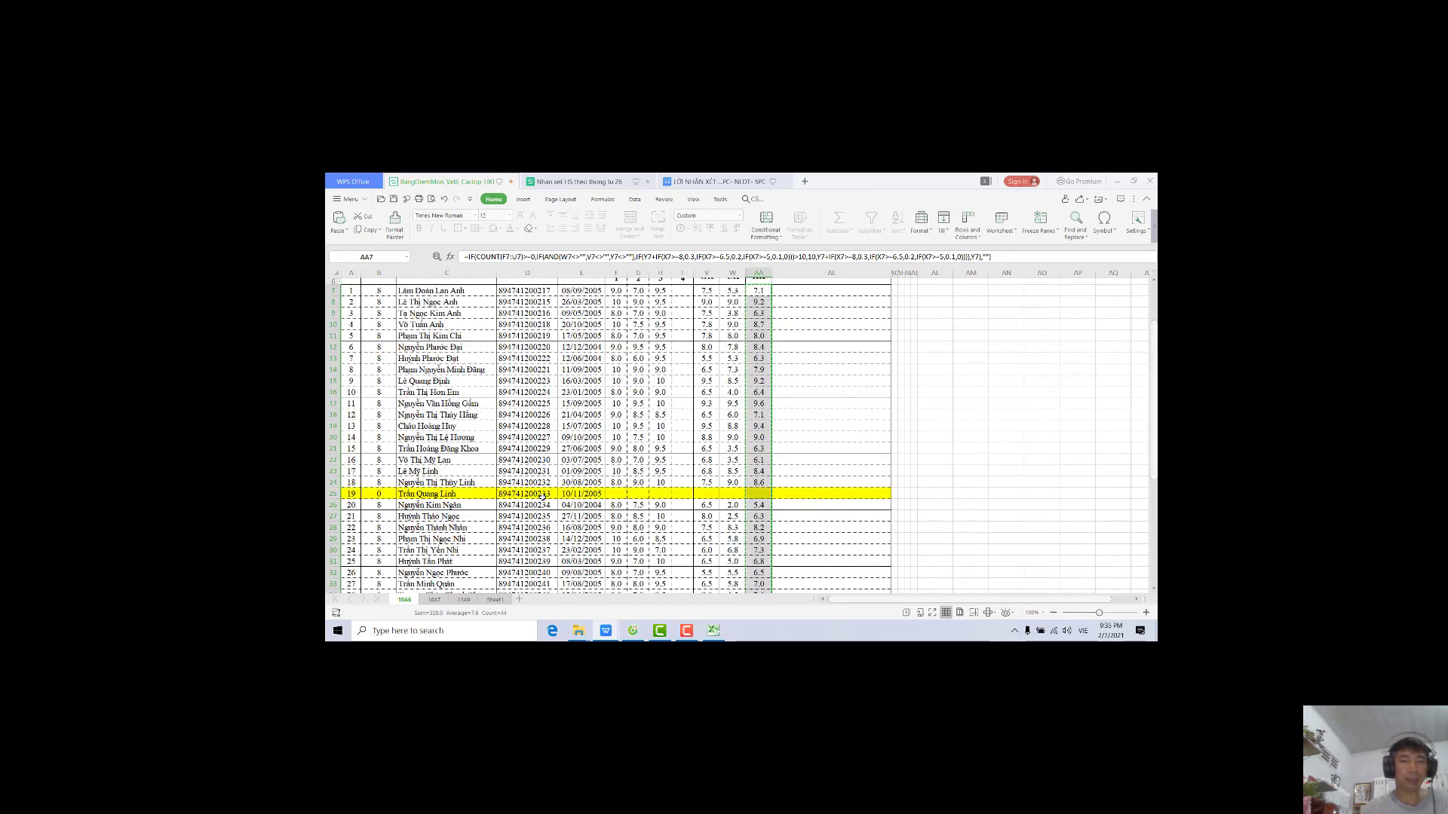
left_click(495, 599)
scroll(454, 510, "down", 8)
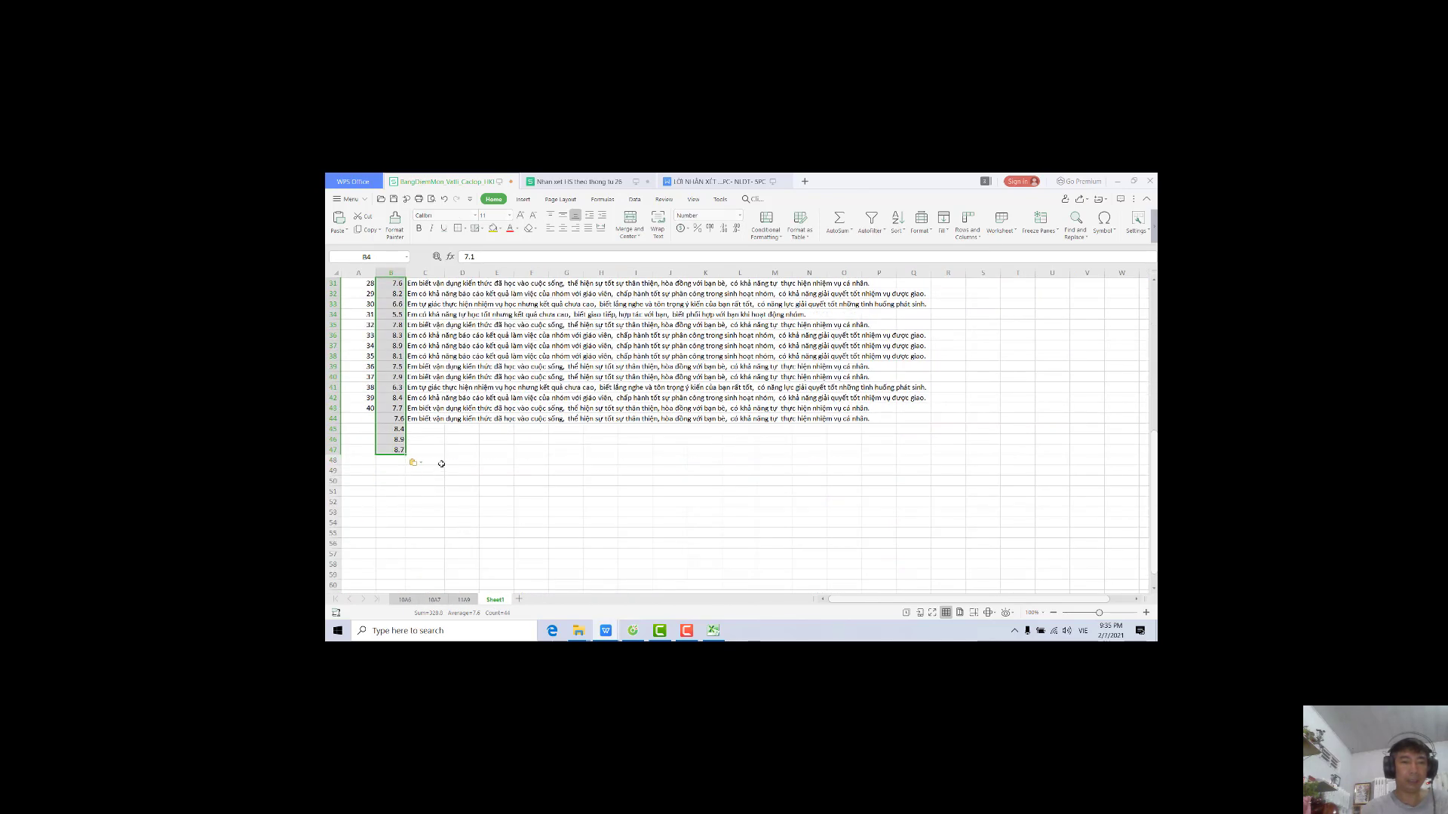
left_click(426, 419)
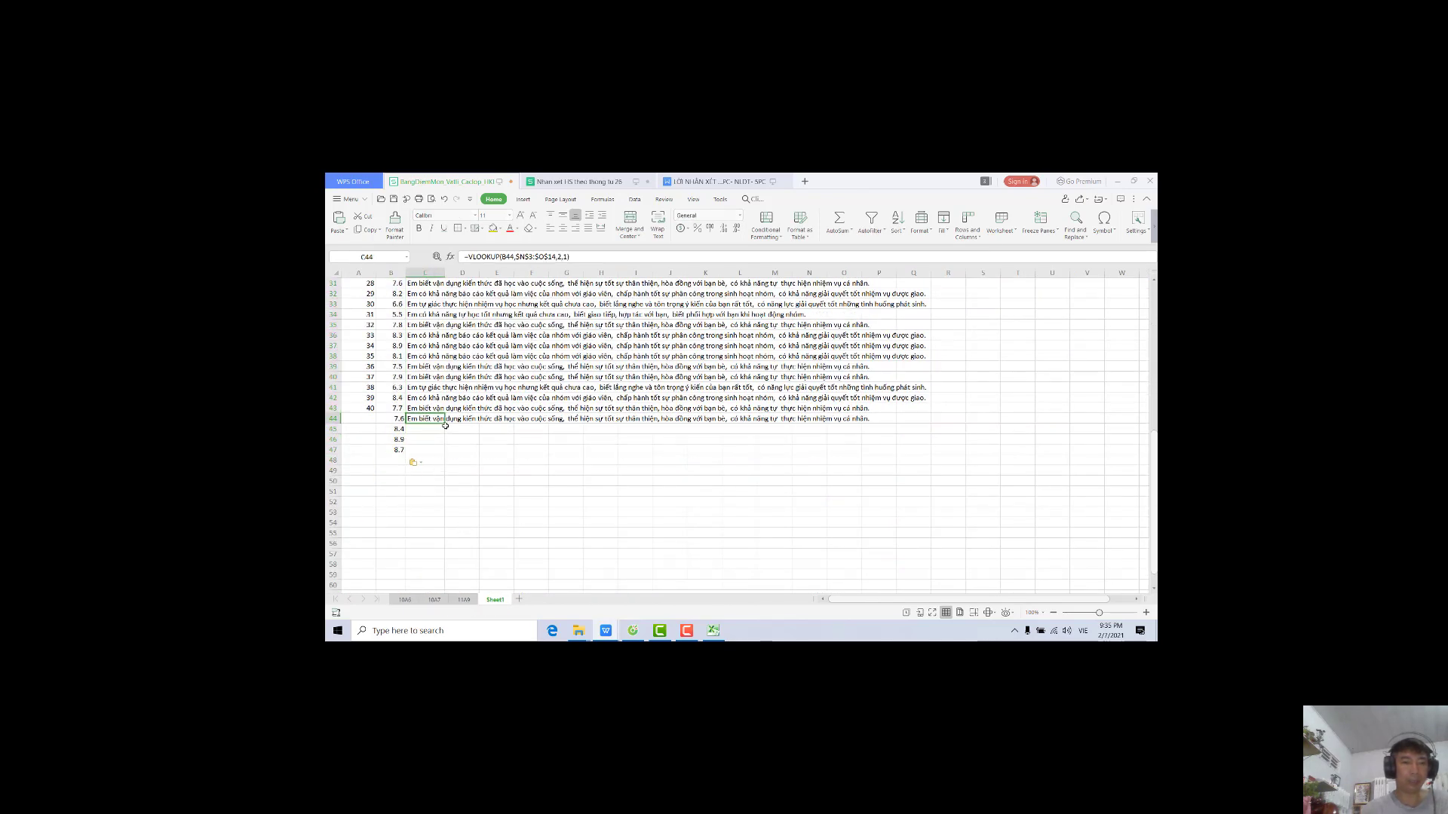
left_click_drag(445, 424, 445, 452)
scroll(451, 446, "up", 10)
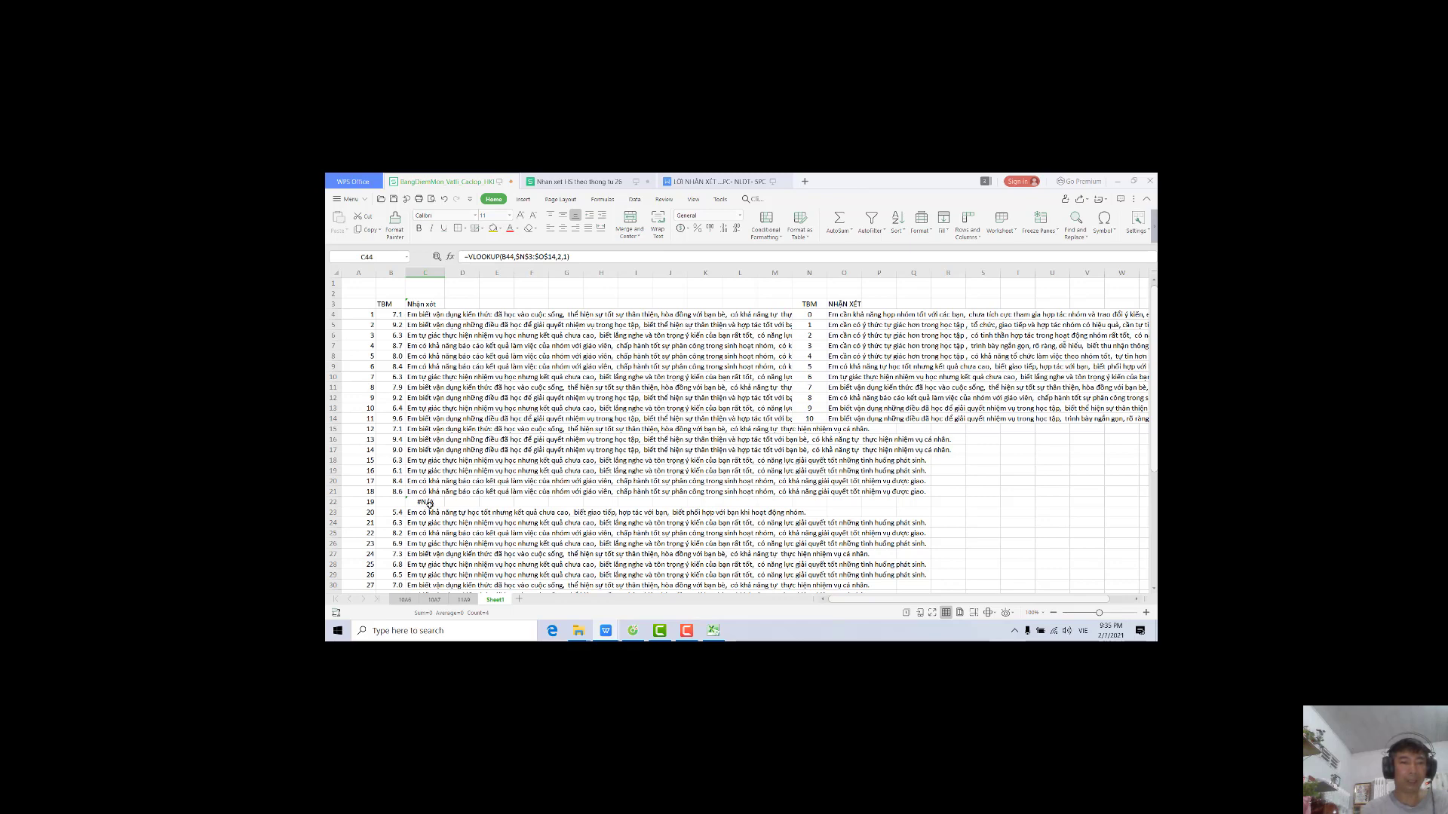
Copy the comments C4:C21 on Sheet1, above the #N/A row
left_click(422, 314)
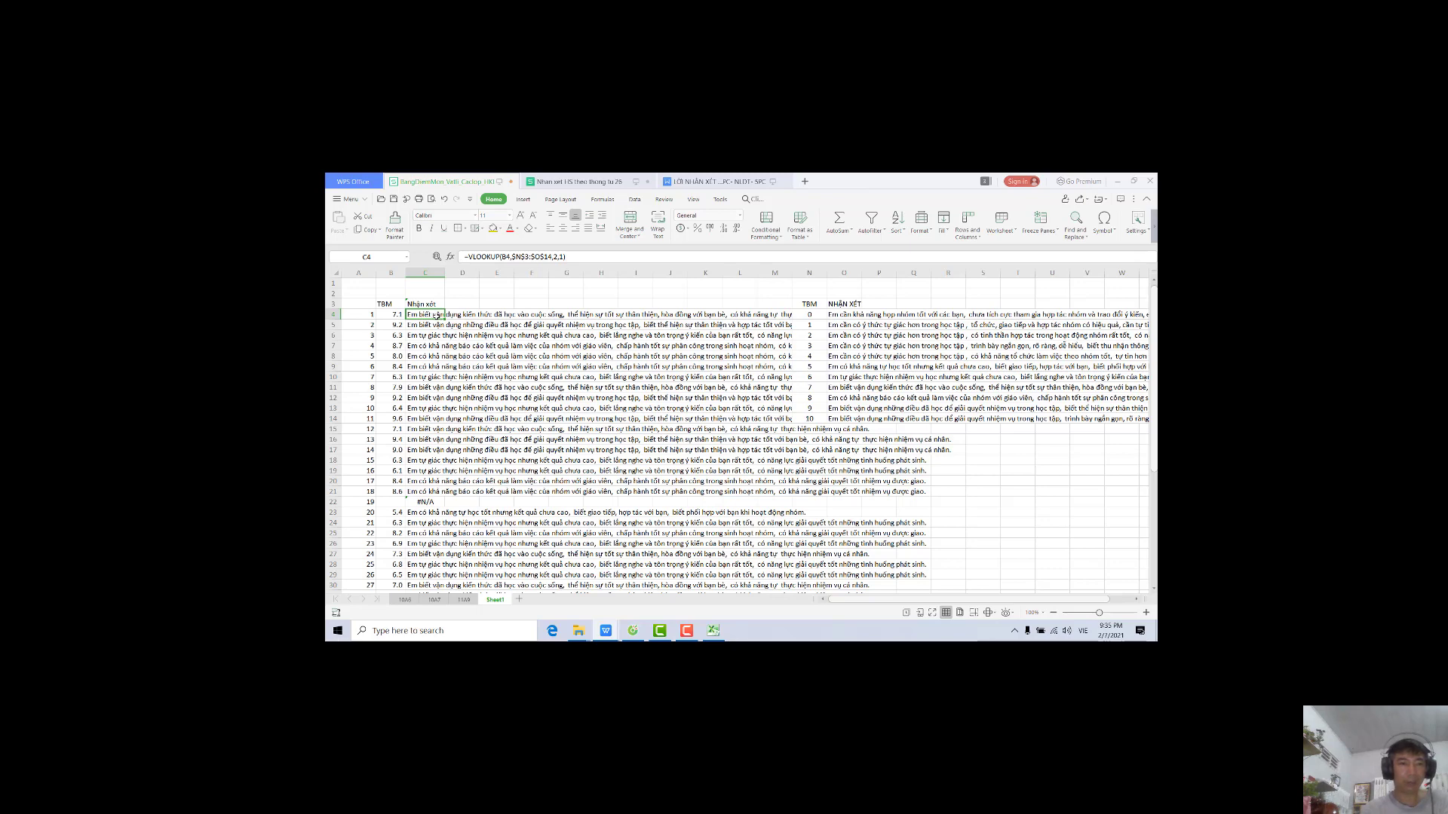
left_click_drag(437, 316, 439, 492)
right_click(426, 417)
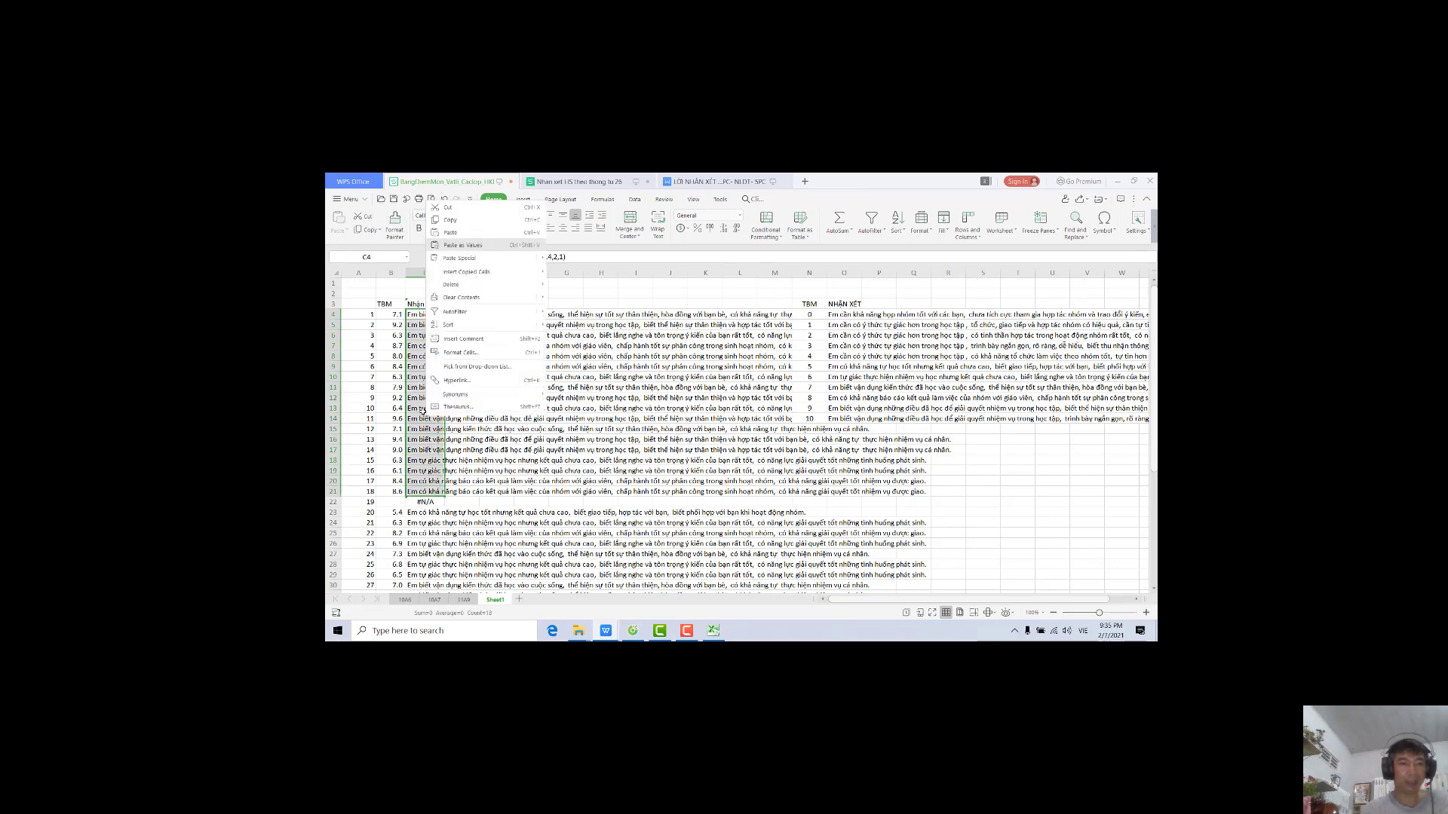
left_click(453, 227)
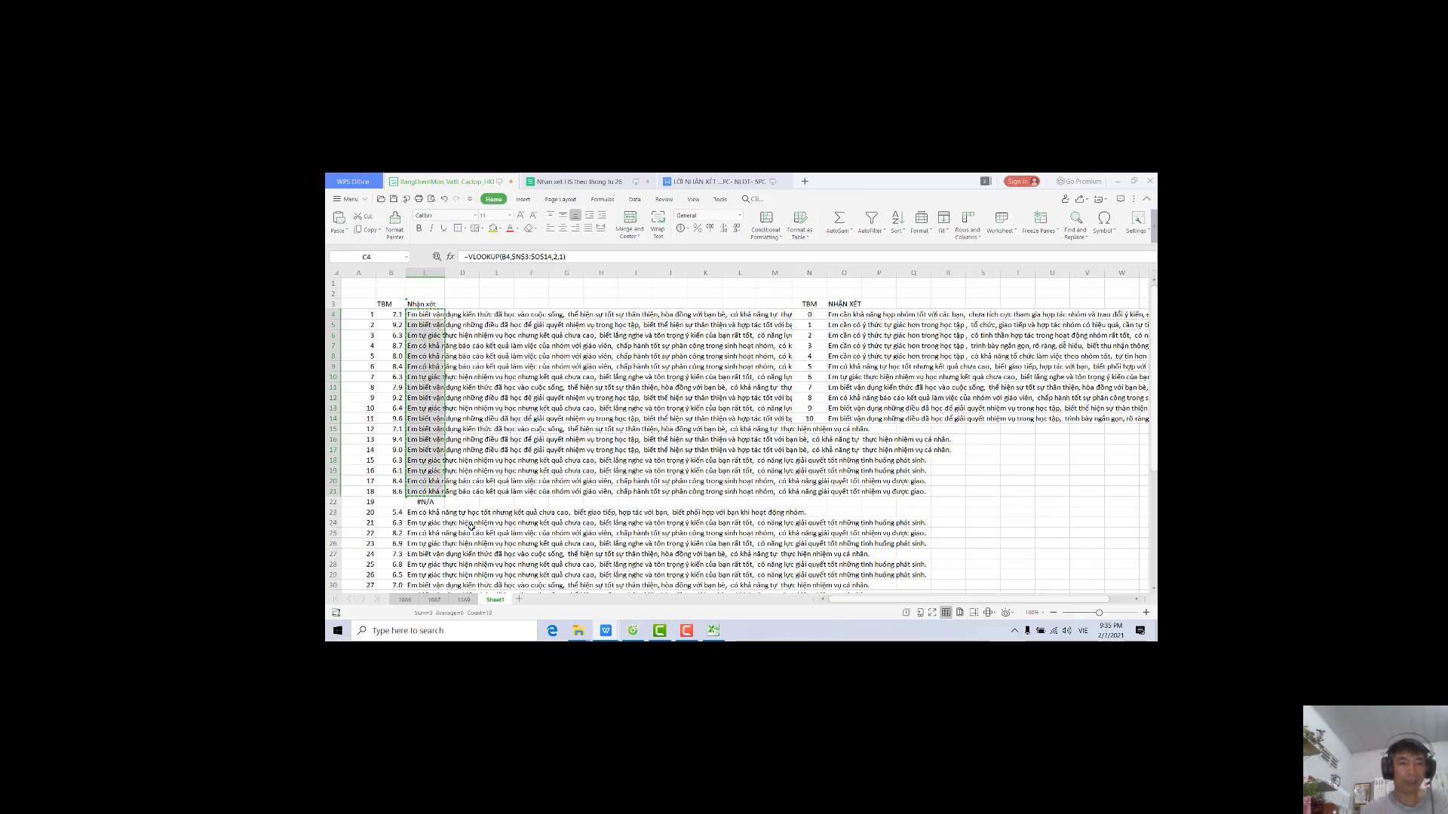
Paste the copied comments as values into the Nhận xét HK column of 10A6 from row 7, then select the cell in row 26
left_click(405, 599)
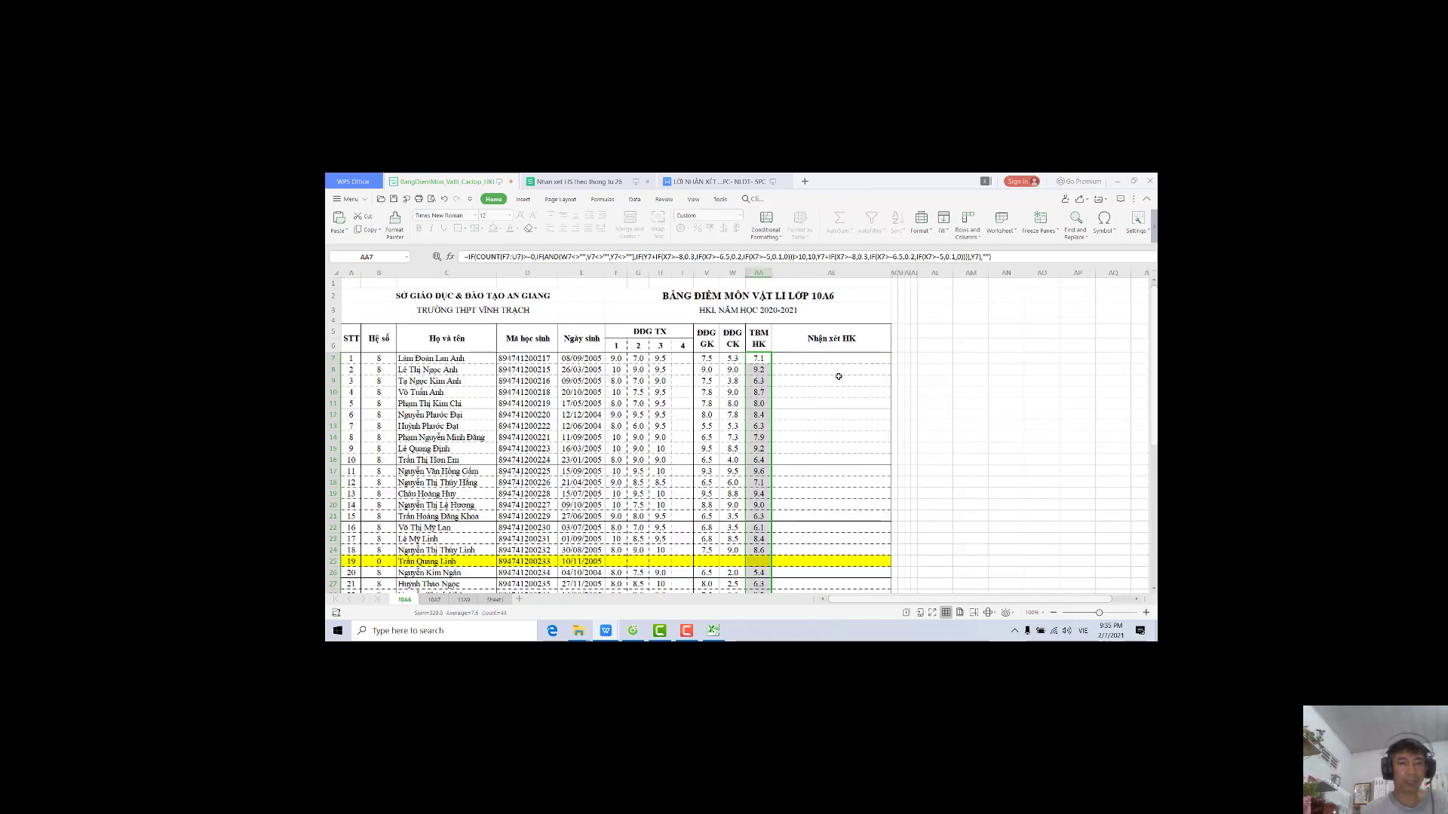
left_click(811, 359)
right_click(811, 359)
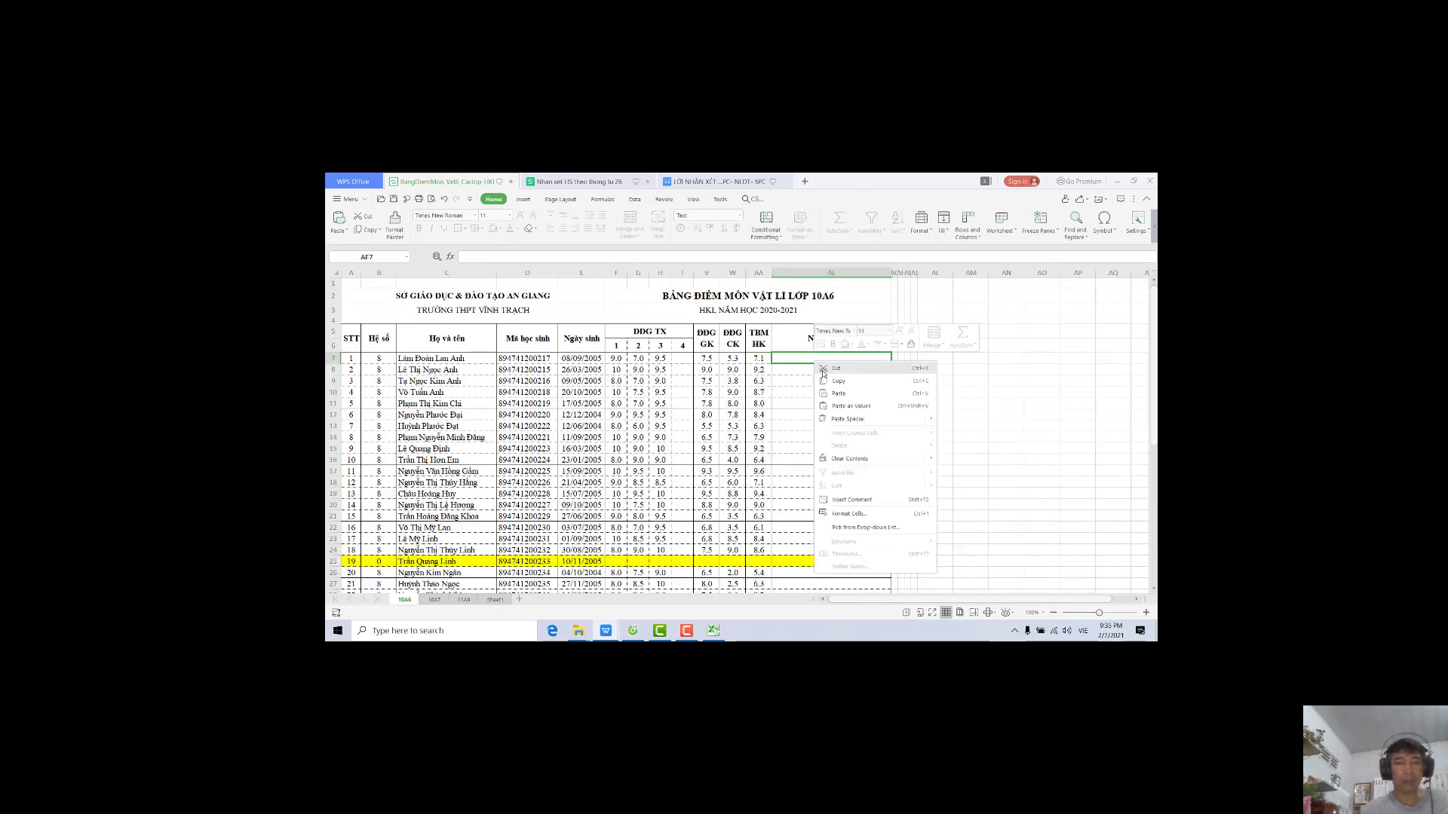
left_click(845, 407)
scroll(806, 483, "down", 3)
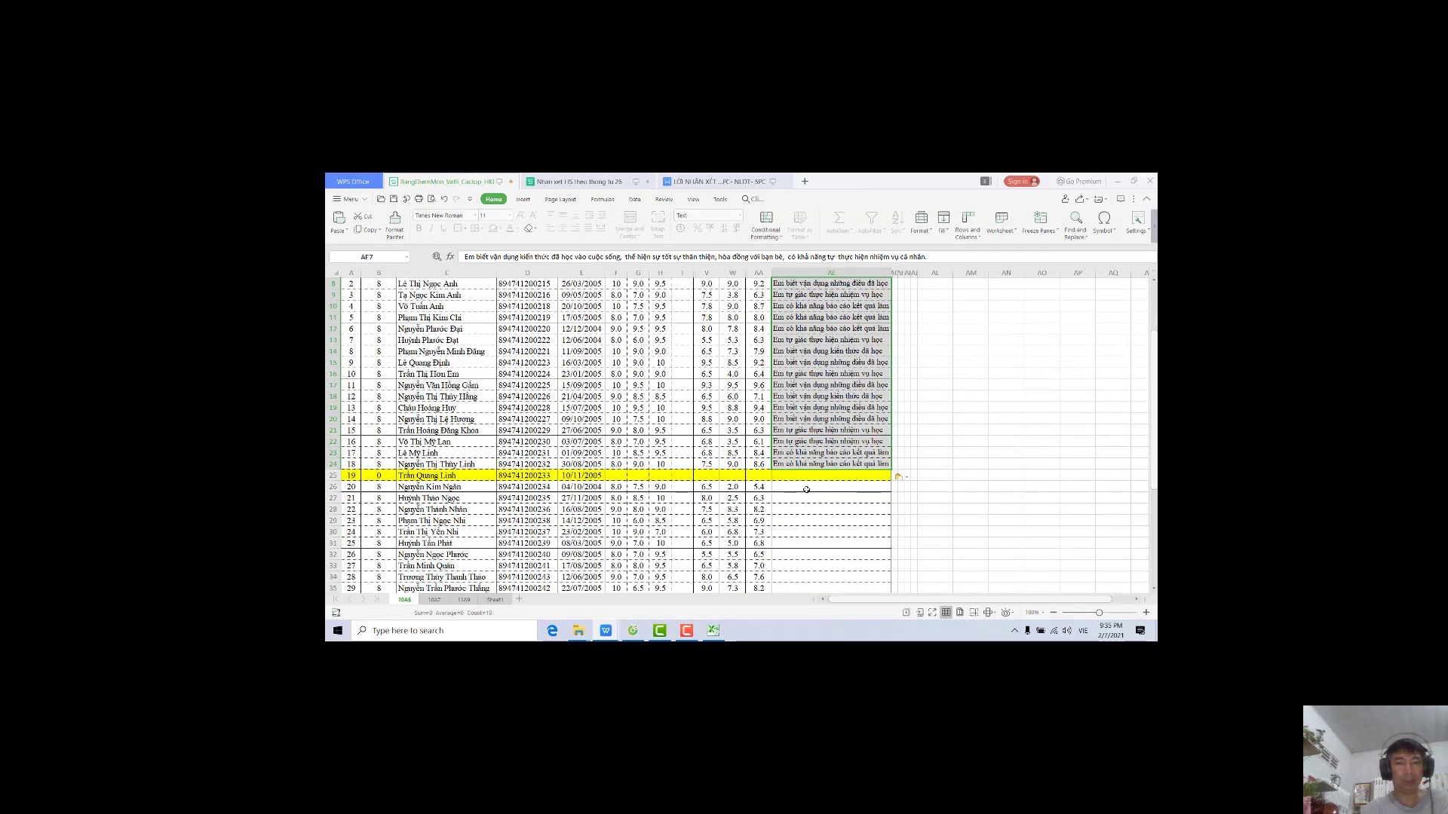
left_click(805, 489)
scroll(806, 488, "down", 7)
scroll(814, 447, "up", 4)
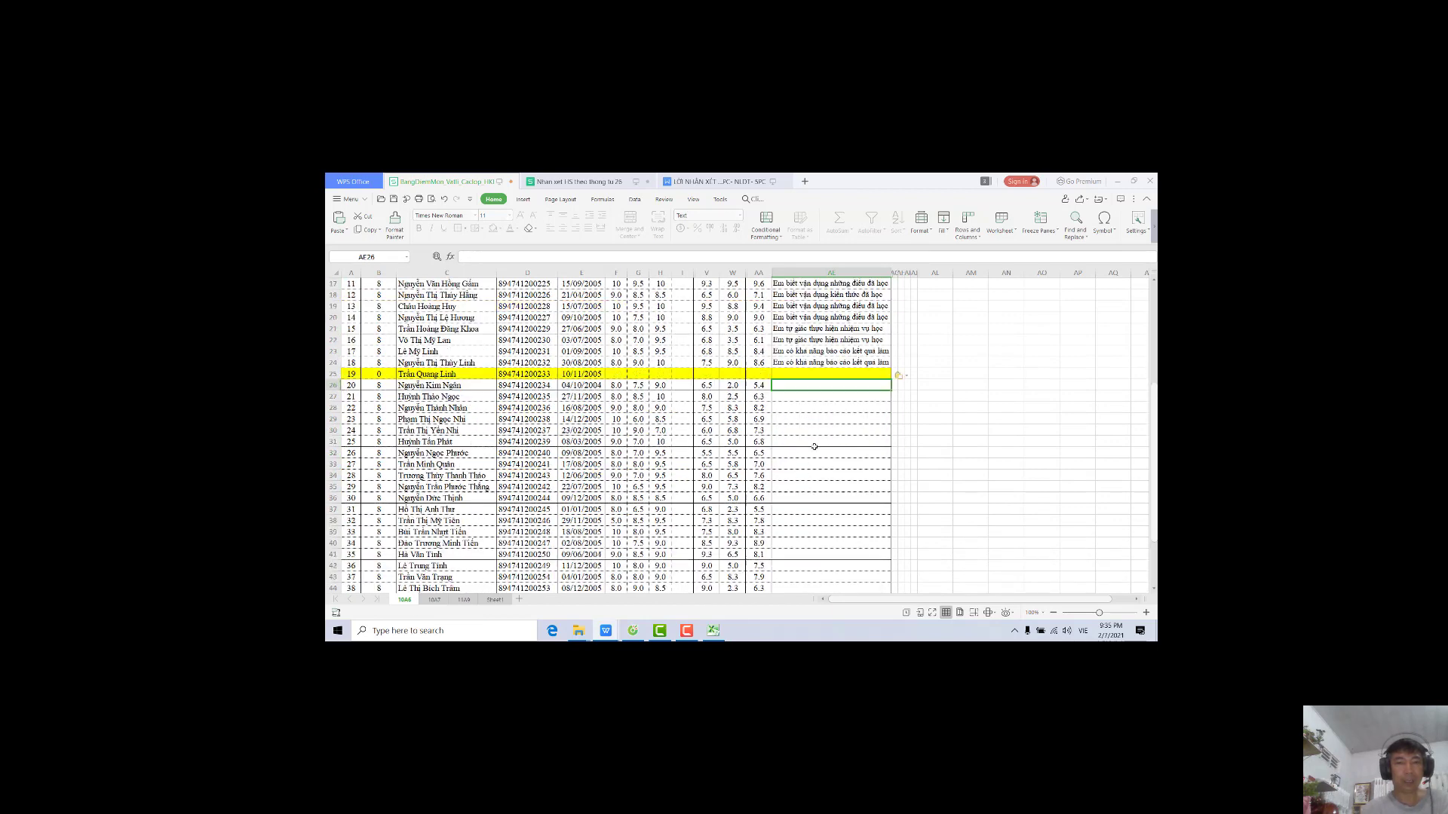
scroll(805, 537, "down", 4)
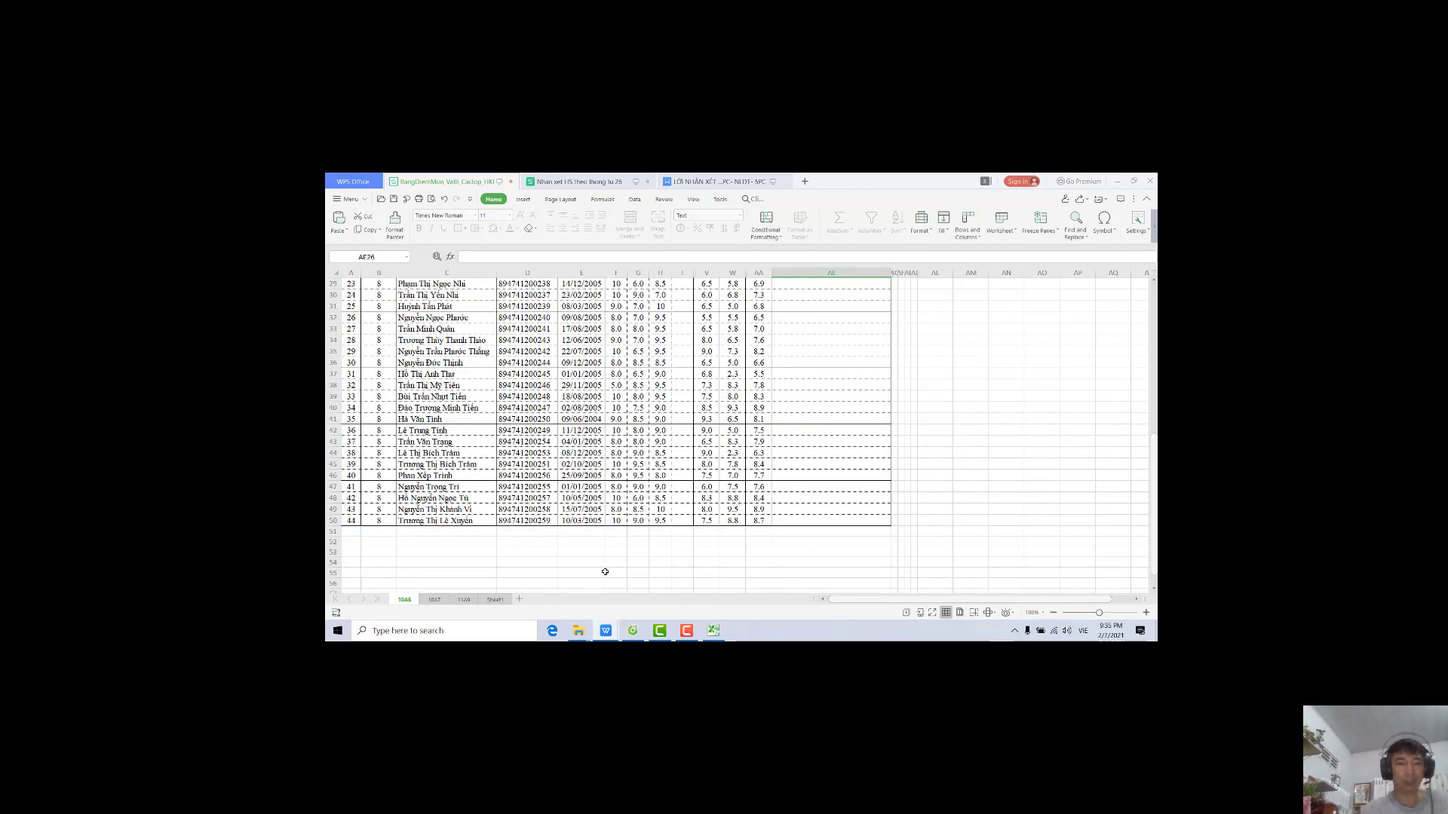
Copy the remaining comments C23:C47 on Sheet1, below the #N/A row
left_click(494, 600)
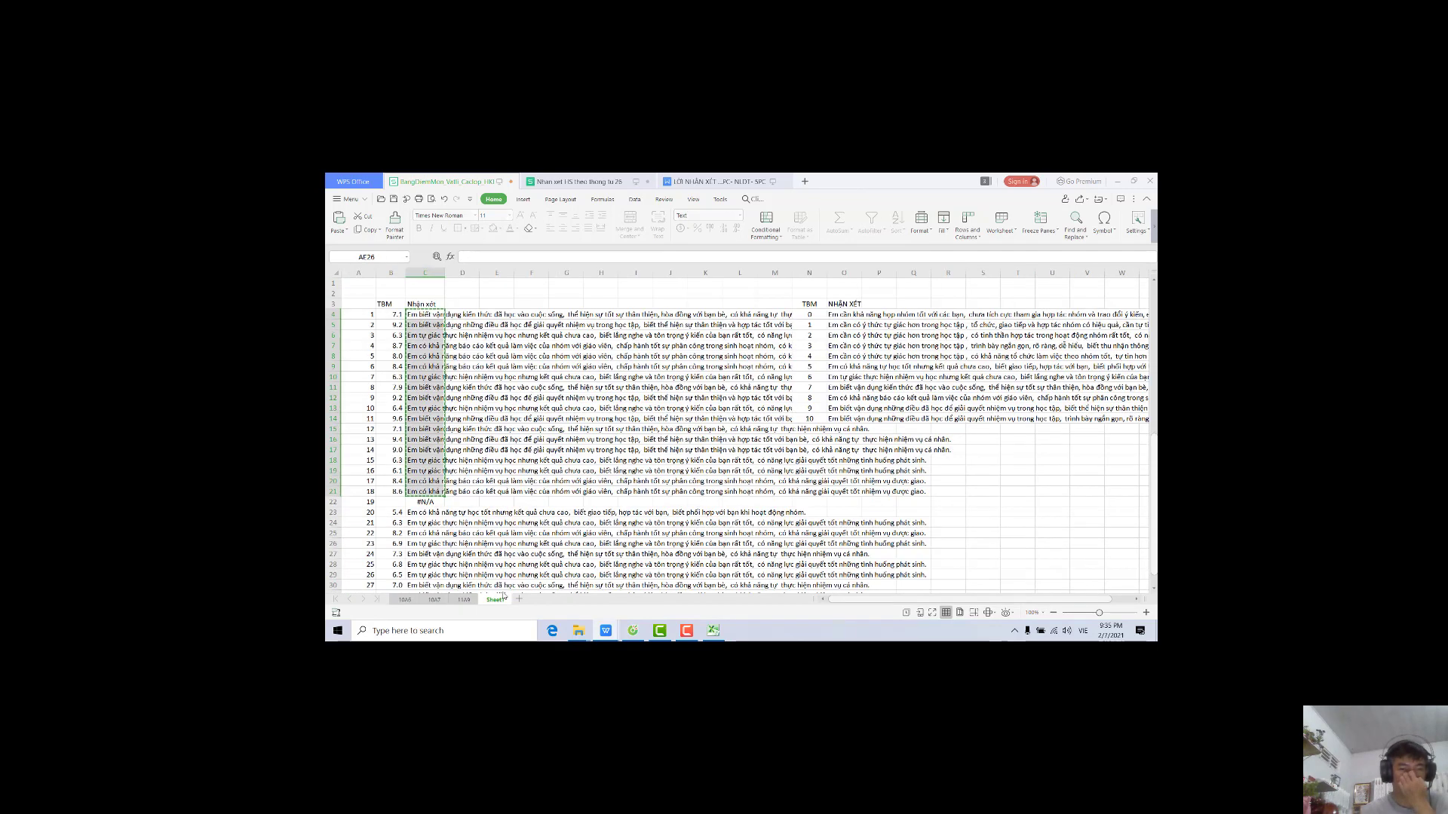
left_click(440, 513)
scroll(726, 510, "down", 4)
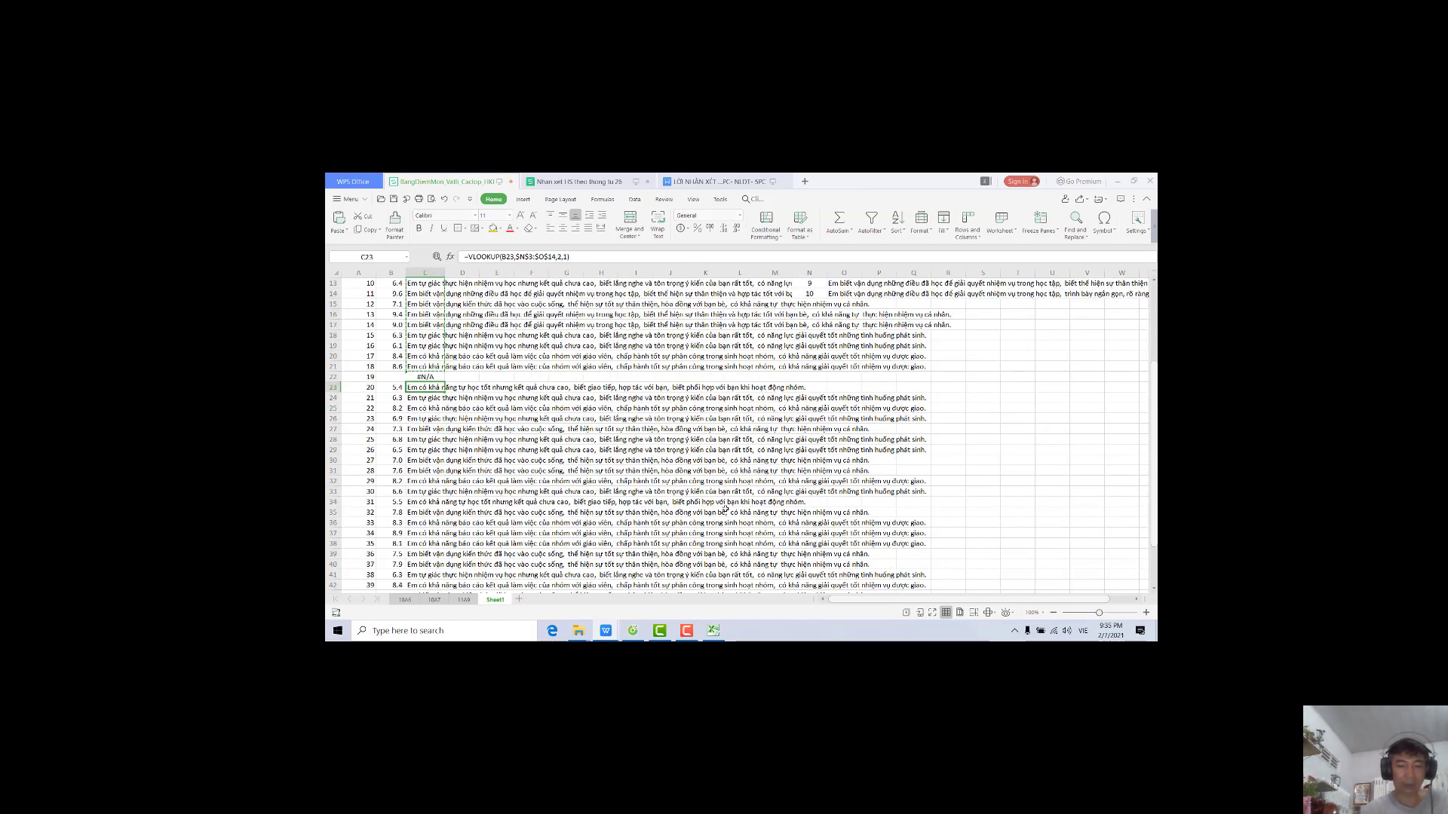
key("ctrl+shift+Down")
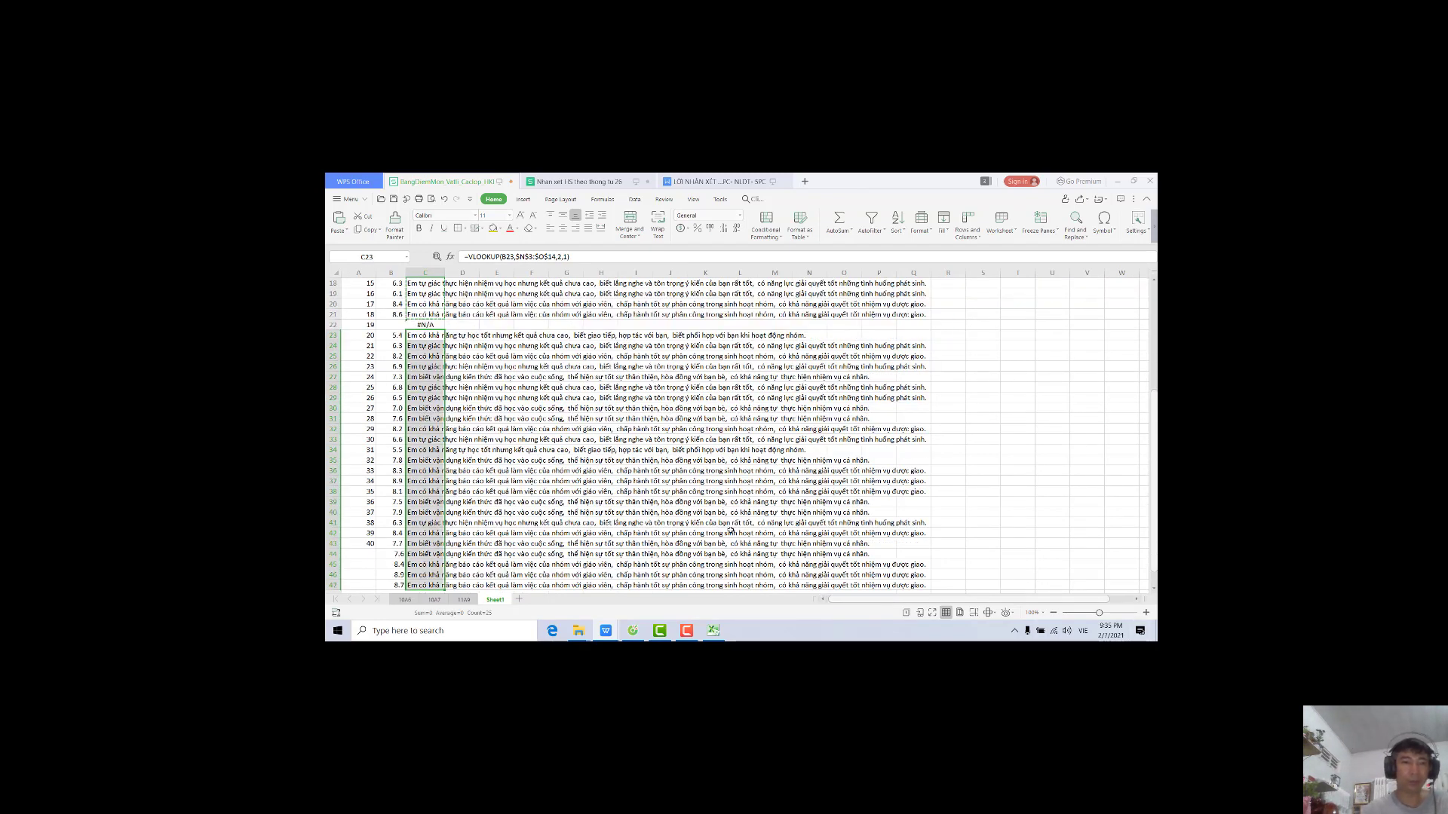
scroll(730, 531, "down", 4)
right_click(437, 353)
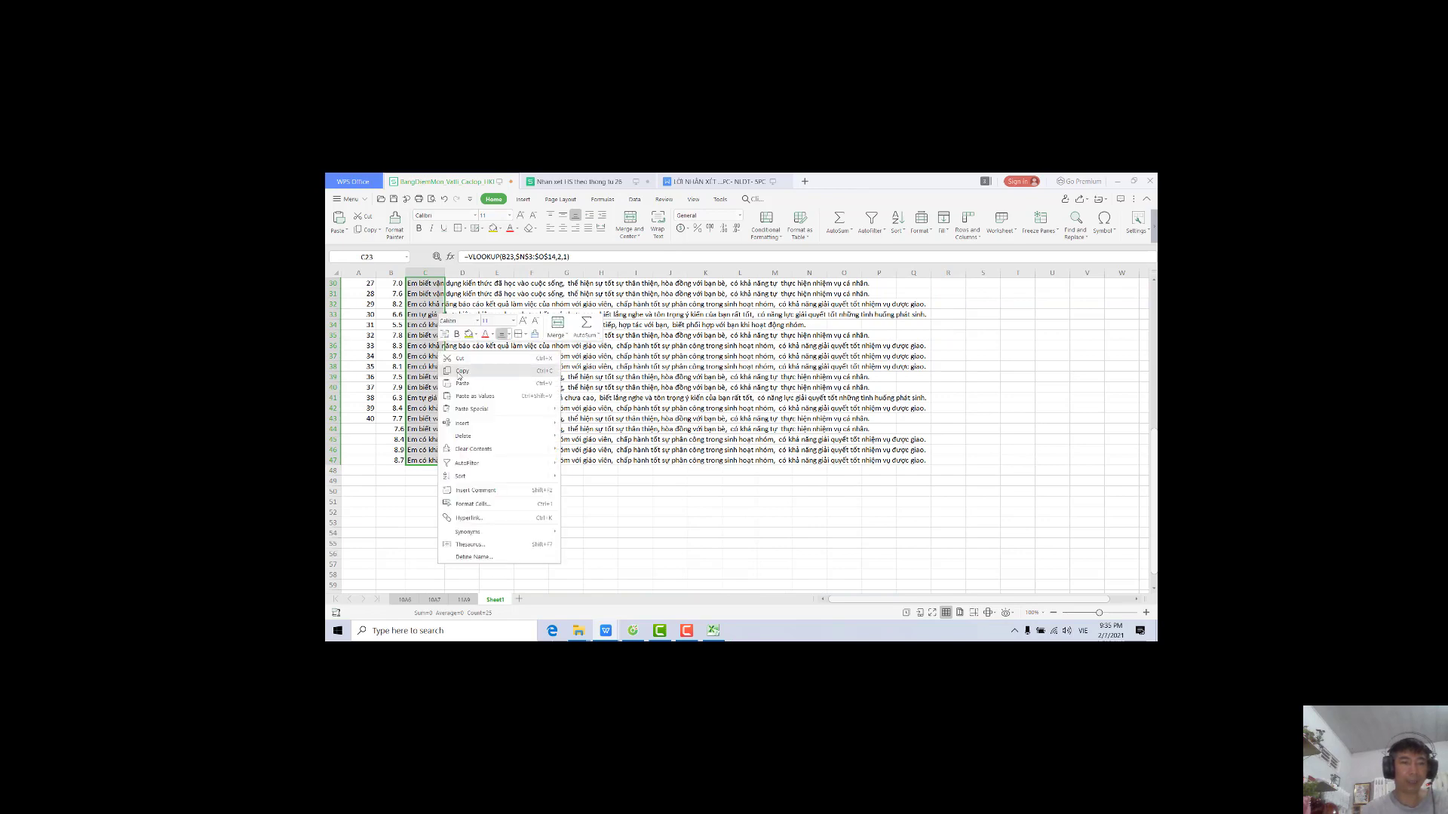
left_click(460, 371)
Paste the copied comments as values into the Nhận xét HK column of 10A6 from row 26 and save the workbook
left_click(405, 600)
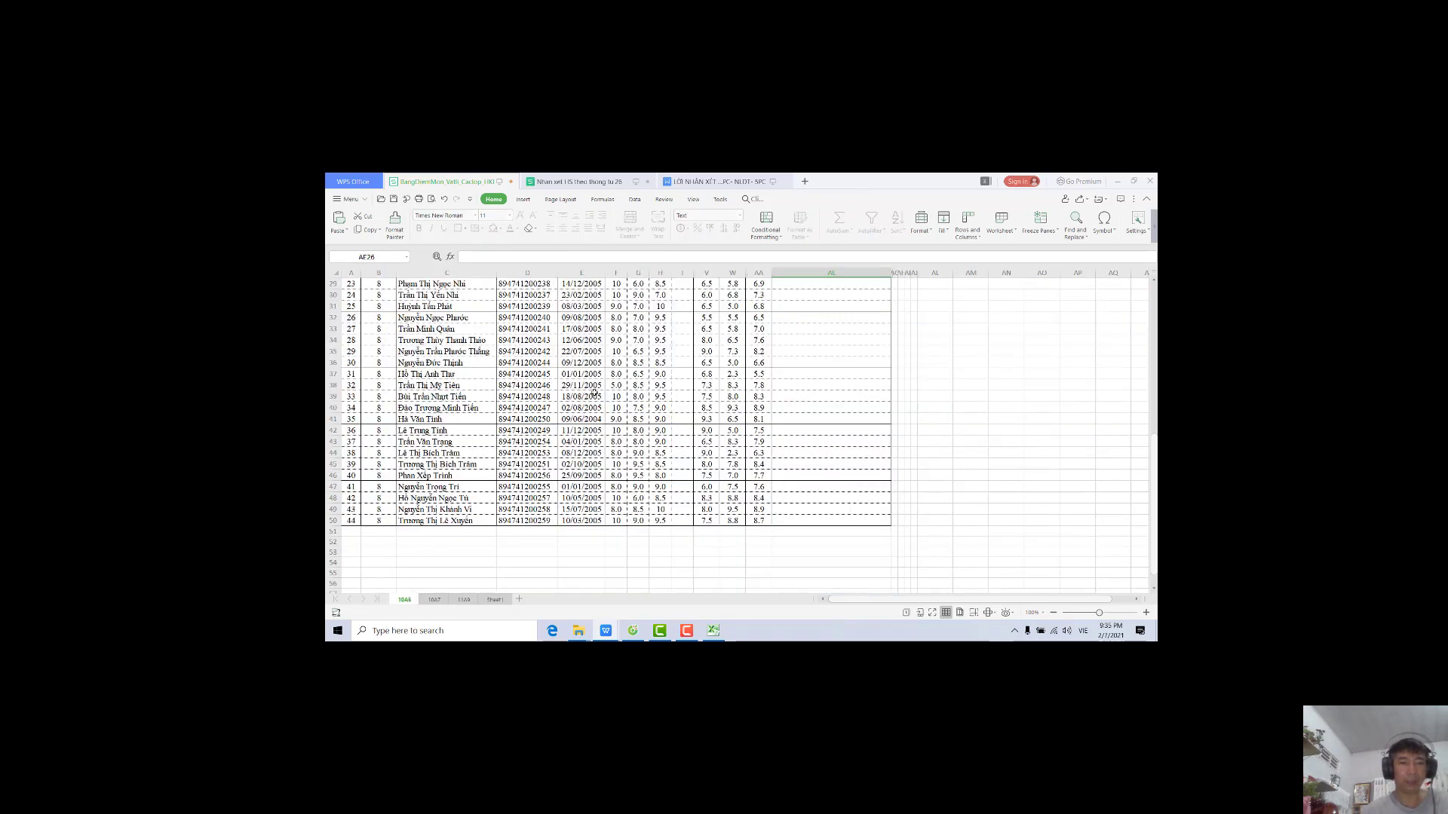
scroll(797, 431, "up", 5)
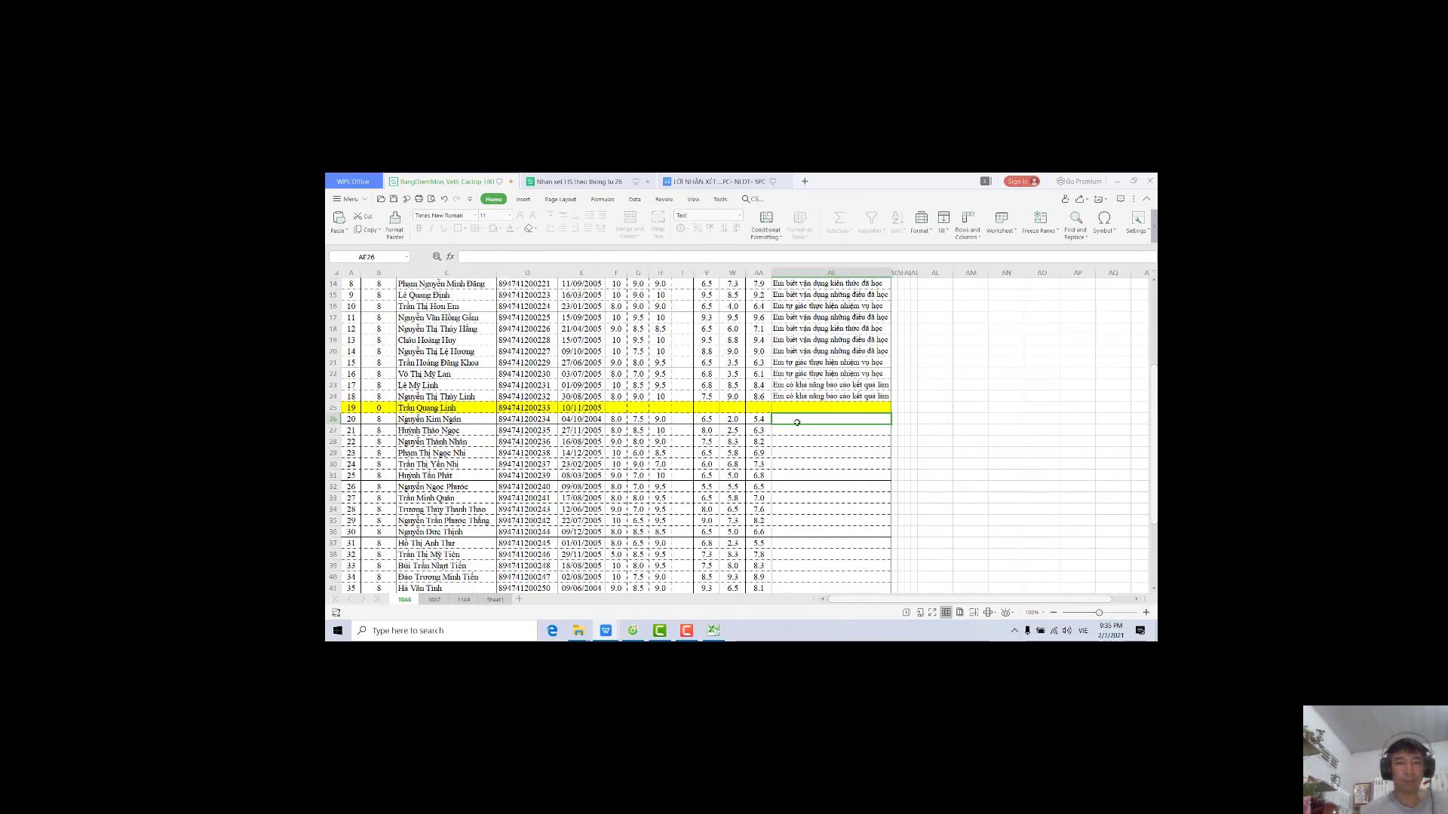
right_click(797, 422)
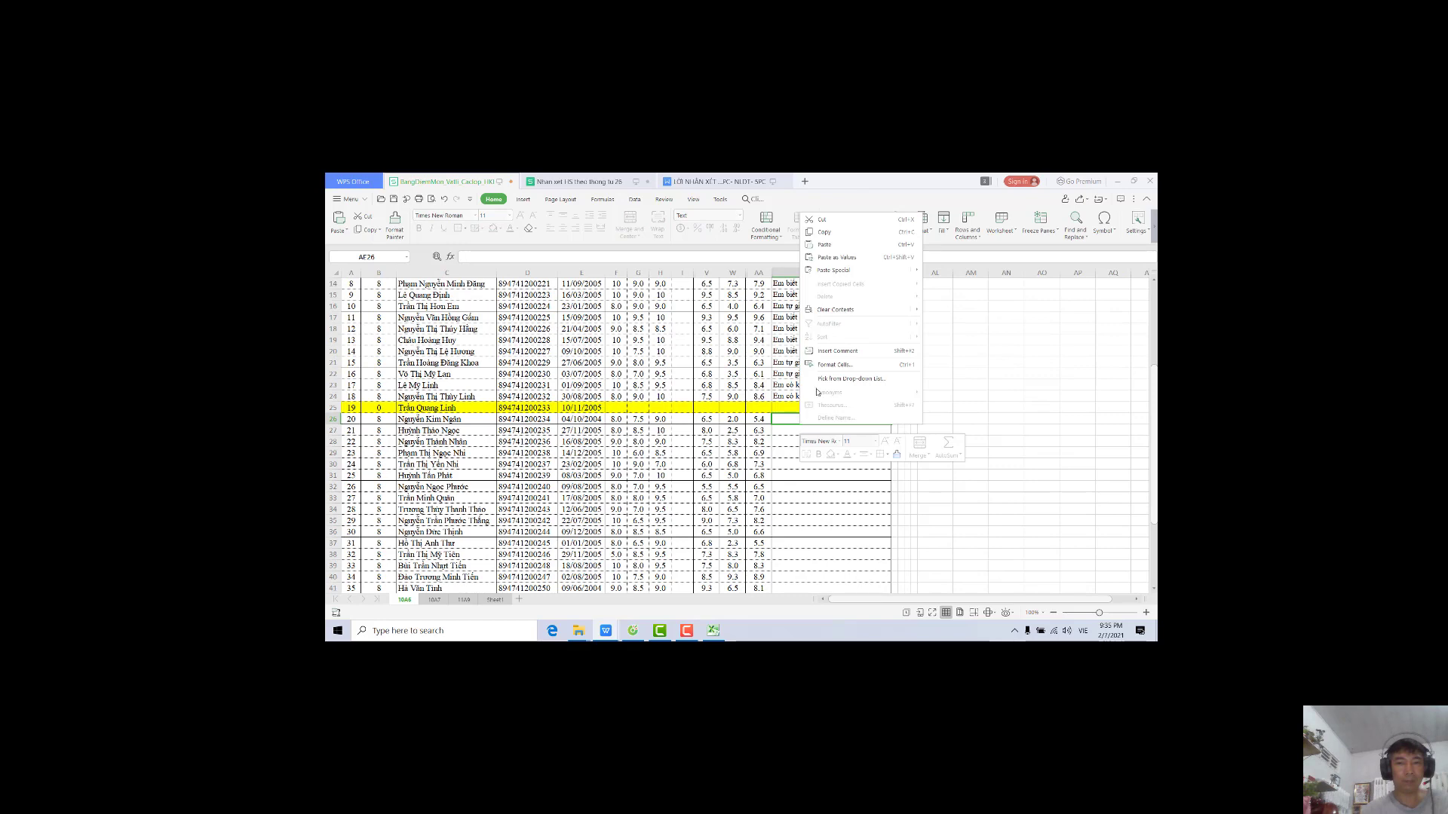
left_click(837, 257)
scroll(818, 435, "down", 4)
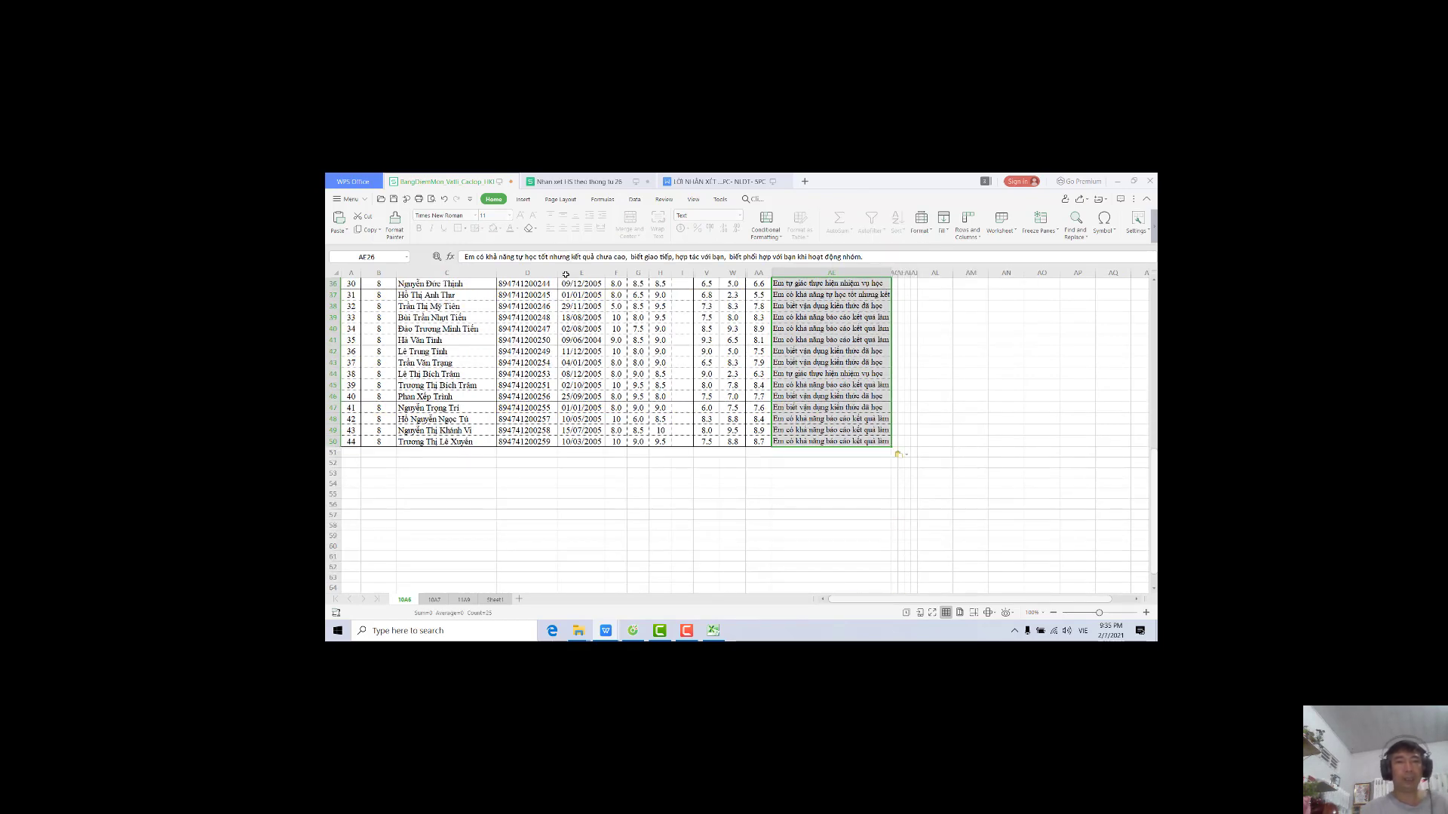
left_click(394, 199)
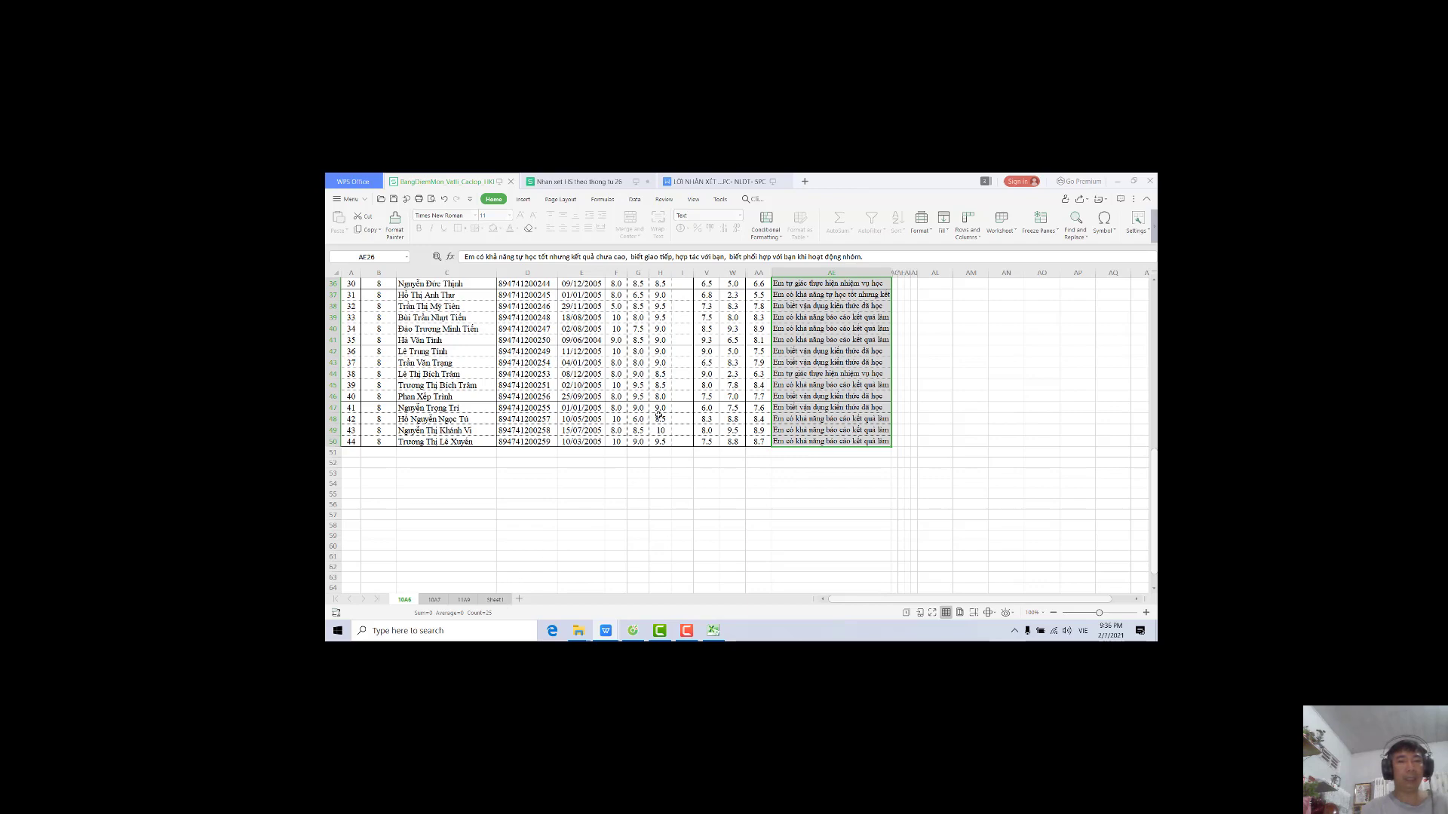
scroll(655, 415, "up", 4)
scroll(658, 414, "up", 4)
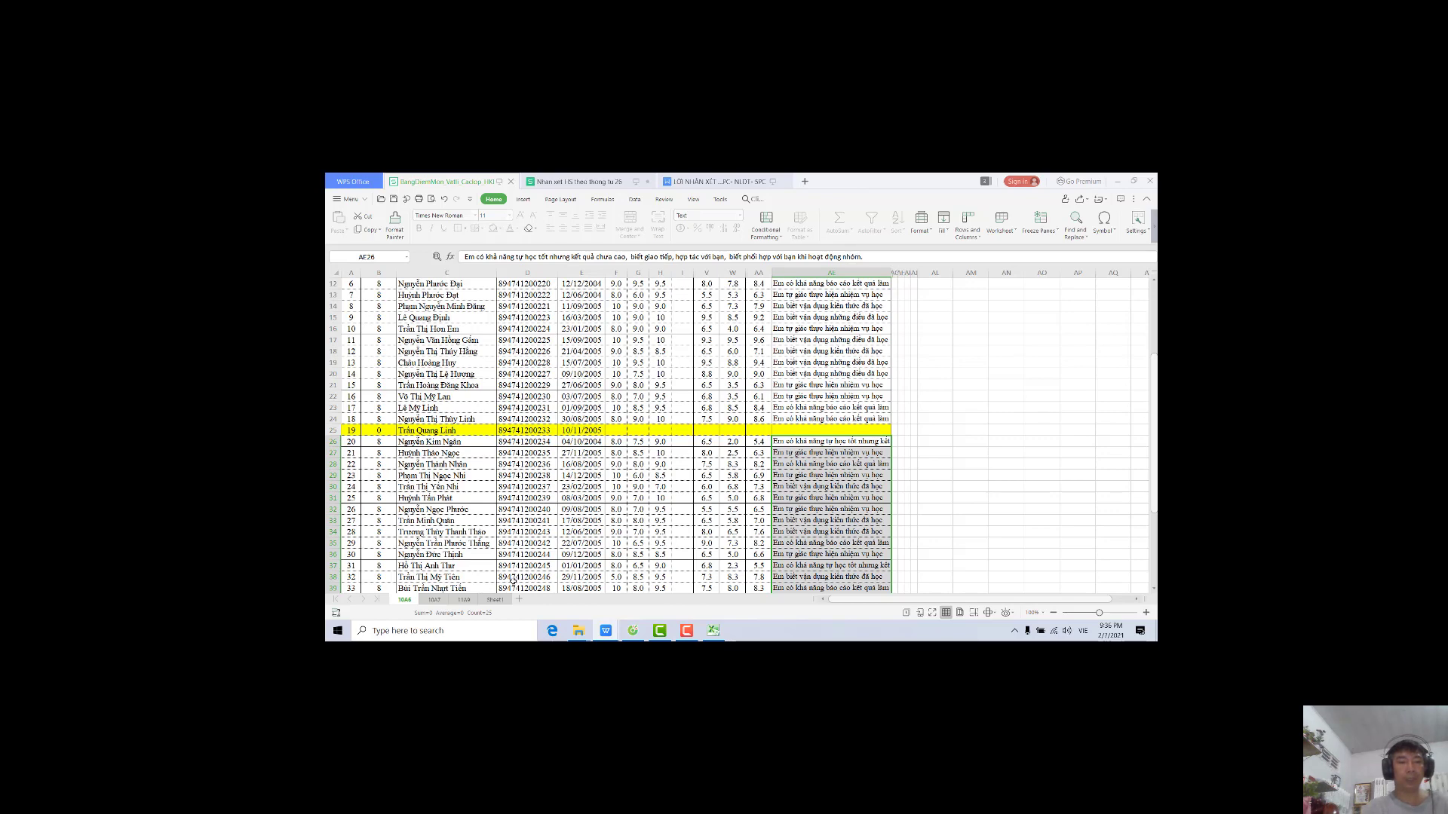
Delete the helper sheet Sheet1, accepting the permanent data removal, and save the workbook
left_click(500, 600)
scroll(697, 387, "up", 10)
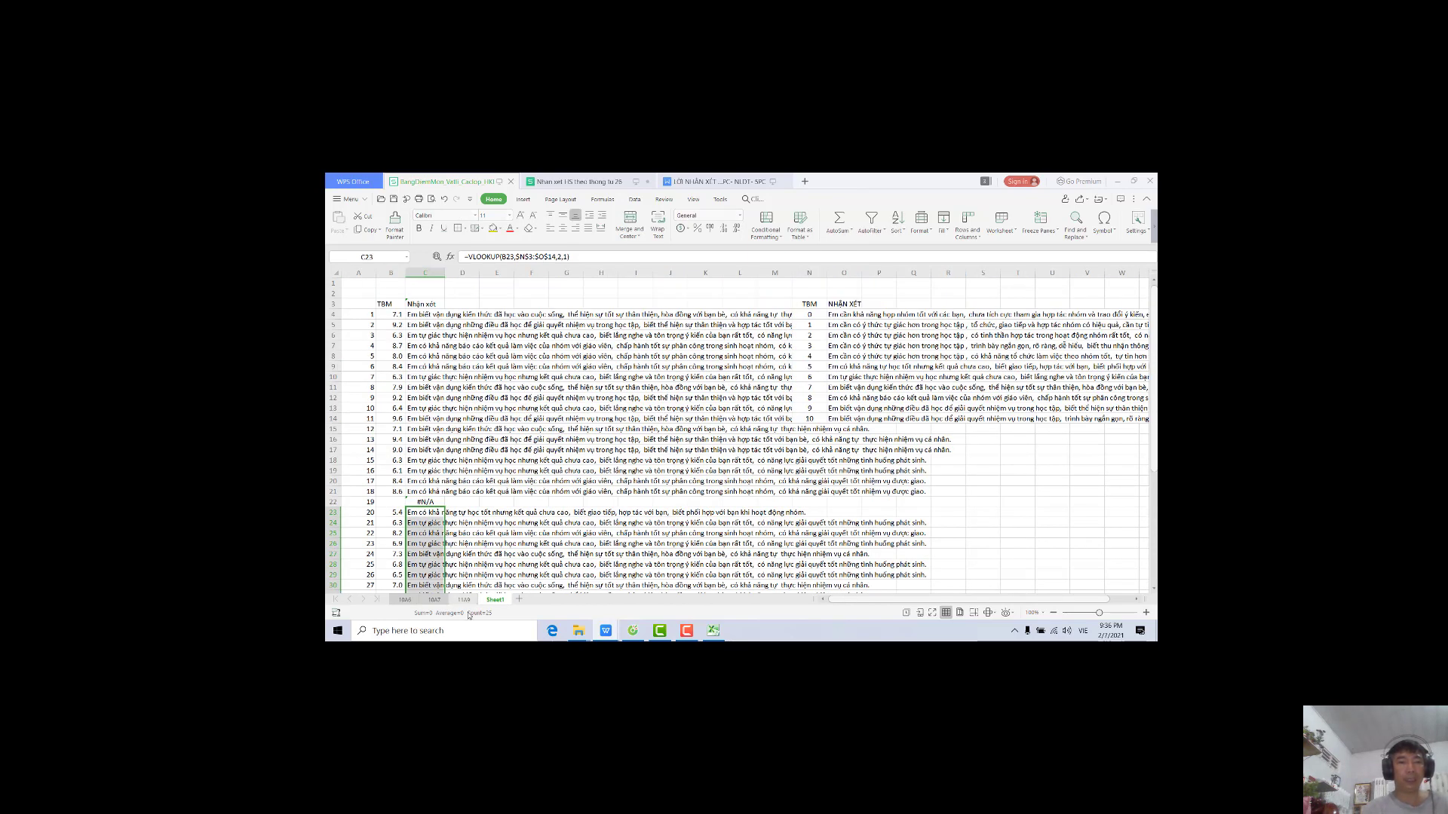
right_click(500, 600)
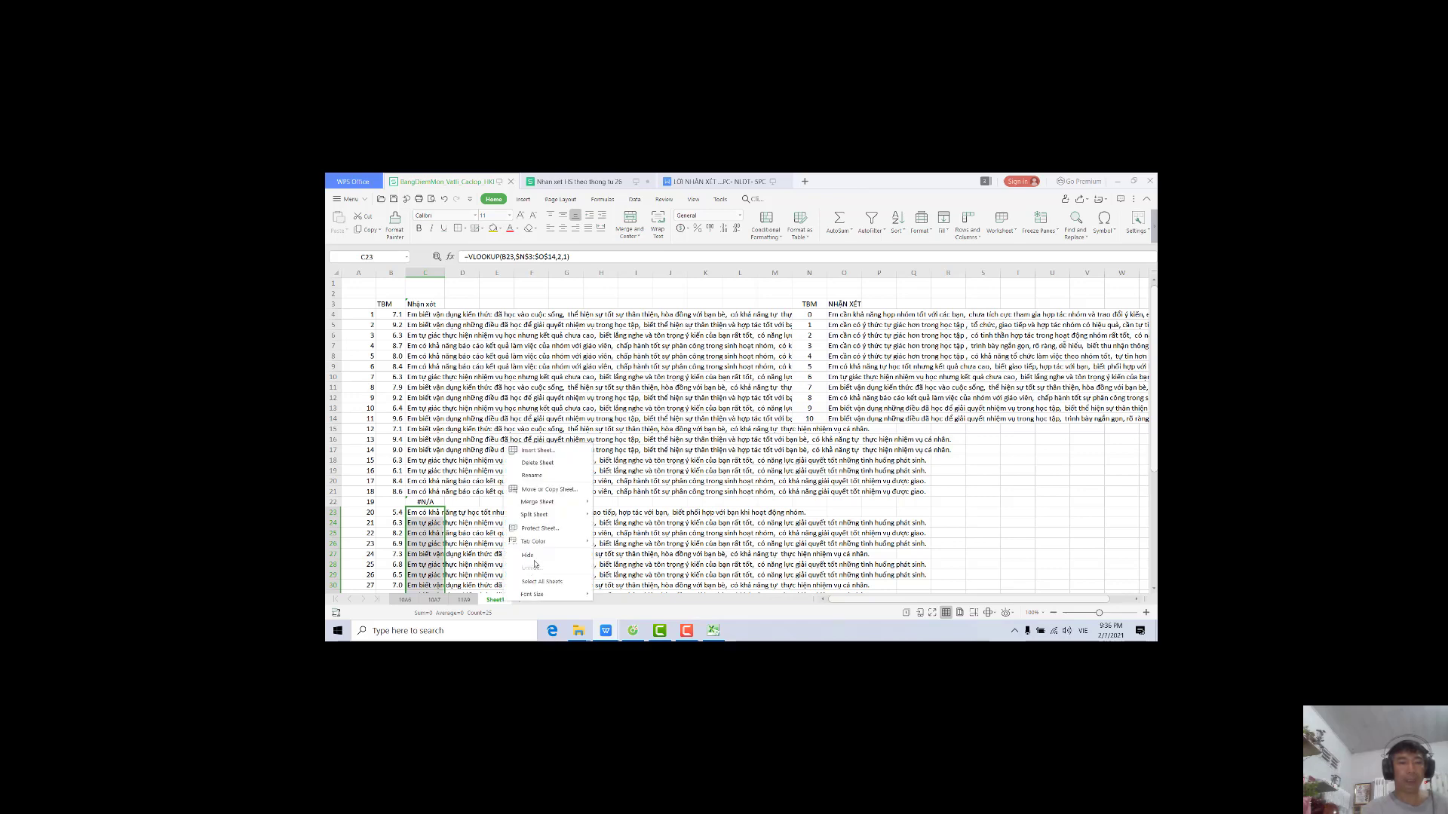
left_click(543, 465)
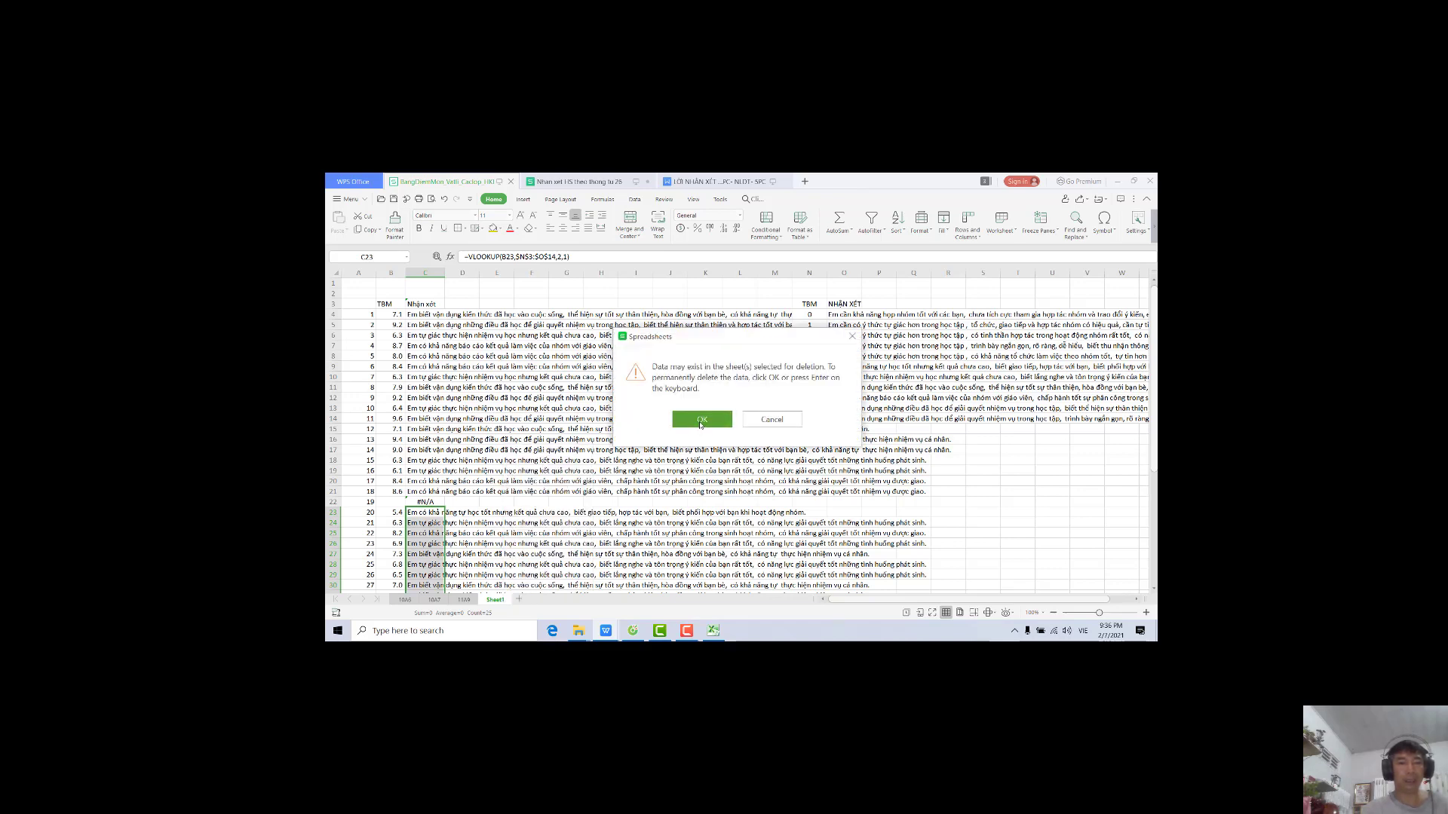
left_click(690, 416)
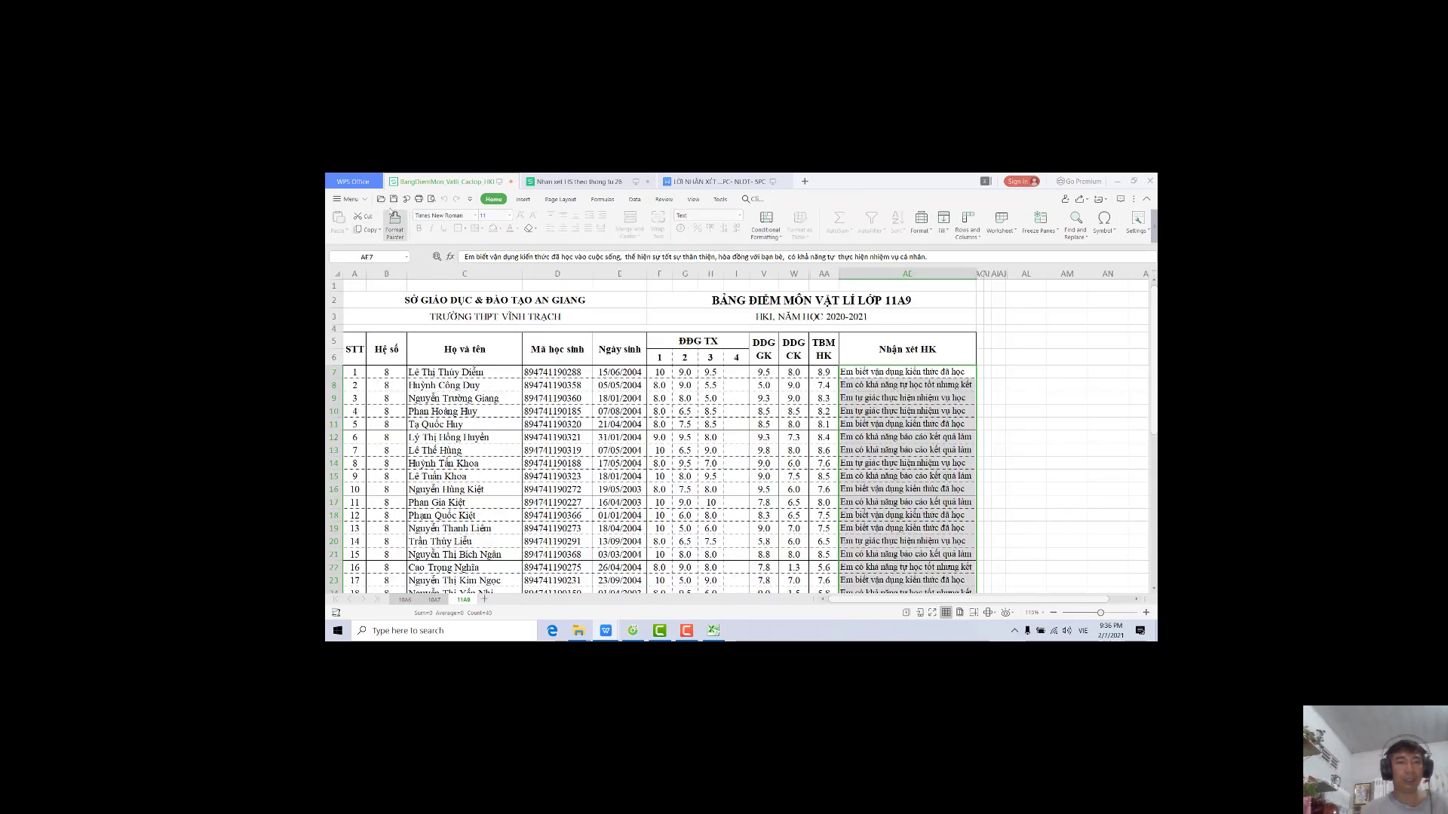
left_click(393, 199)
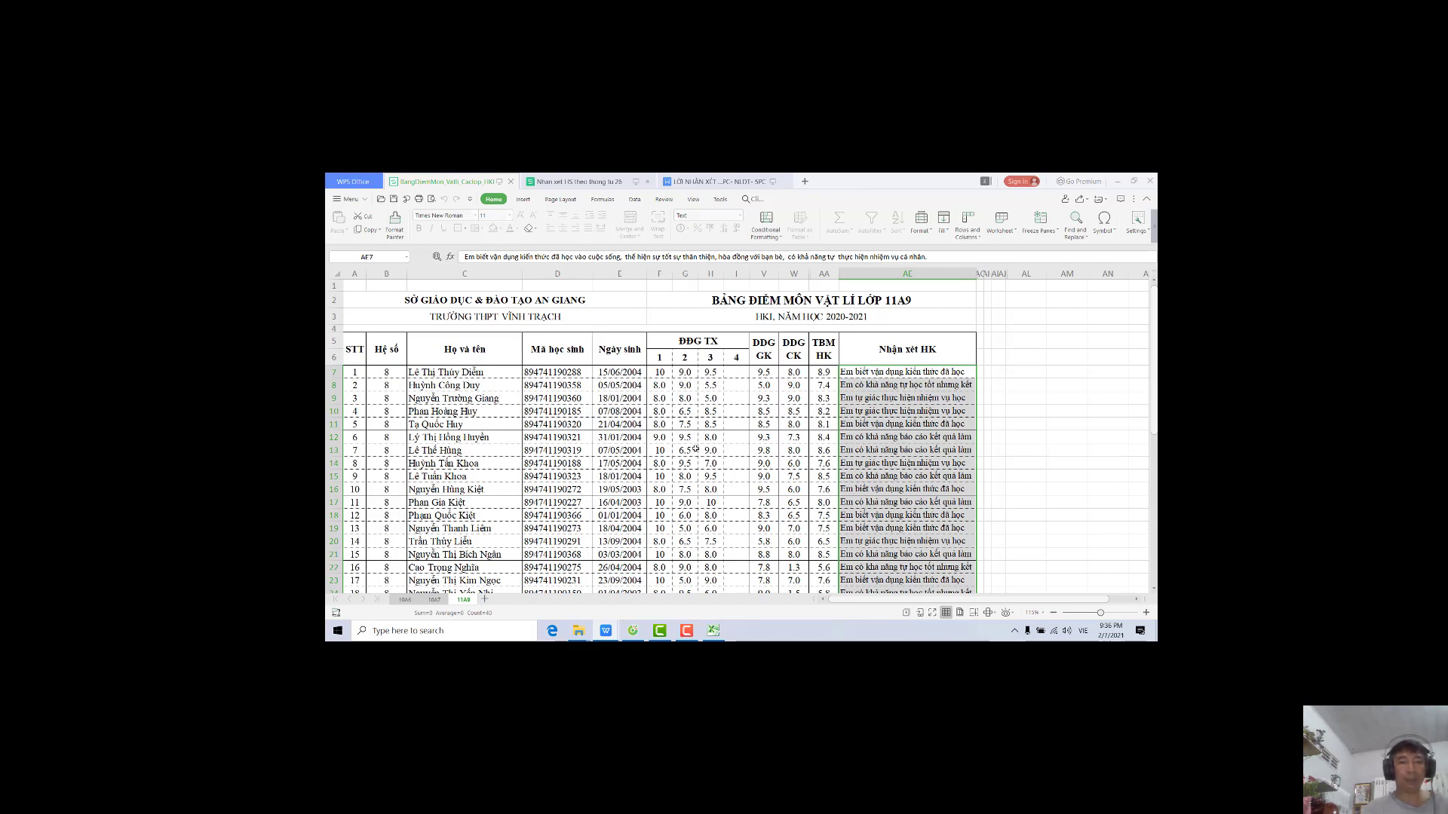
Switch to the SMAS gradebook in the Cốc Cốc browser and close the Xuất Excel dialog
left_click(633, 630)
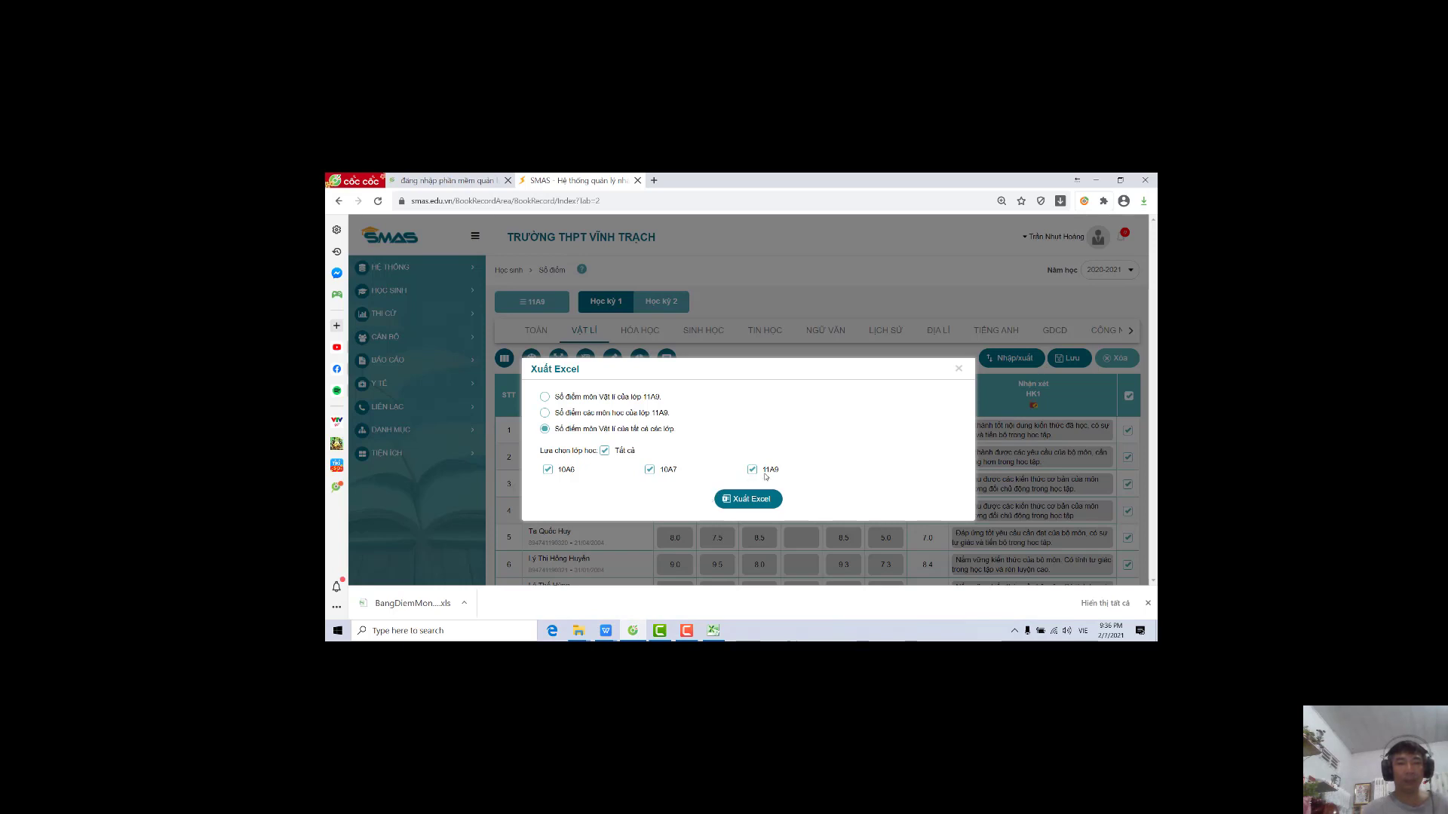
left_click(956, 367)
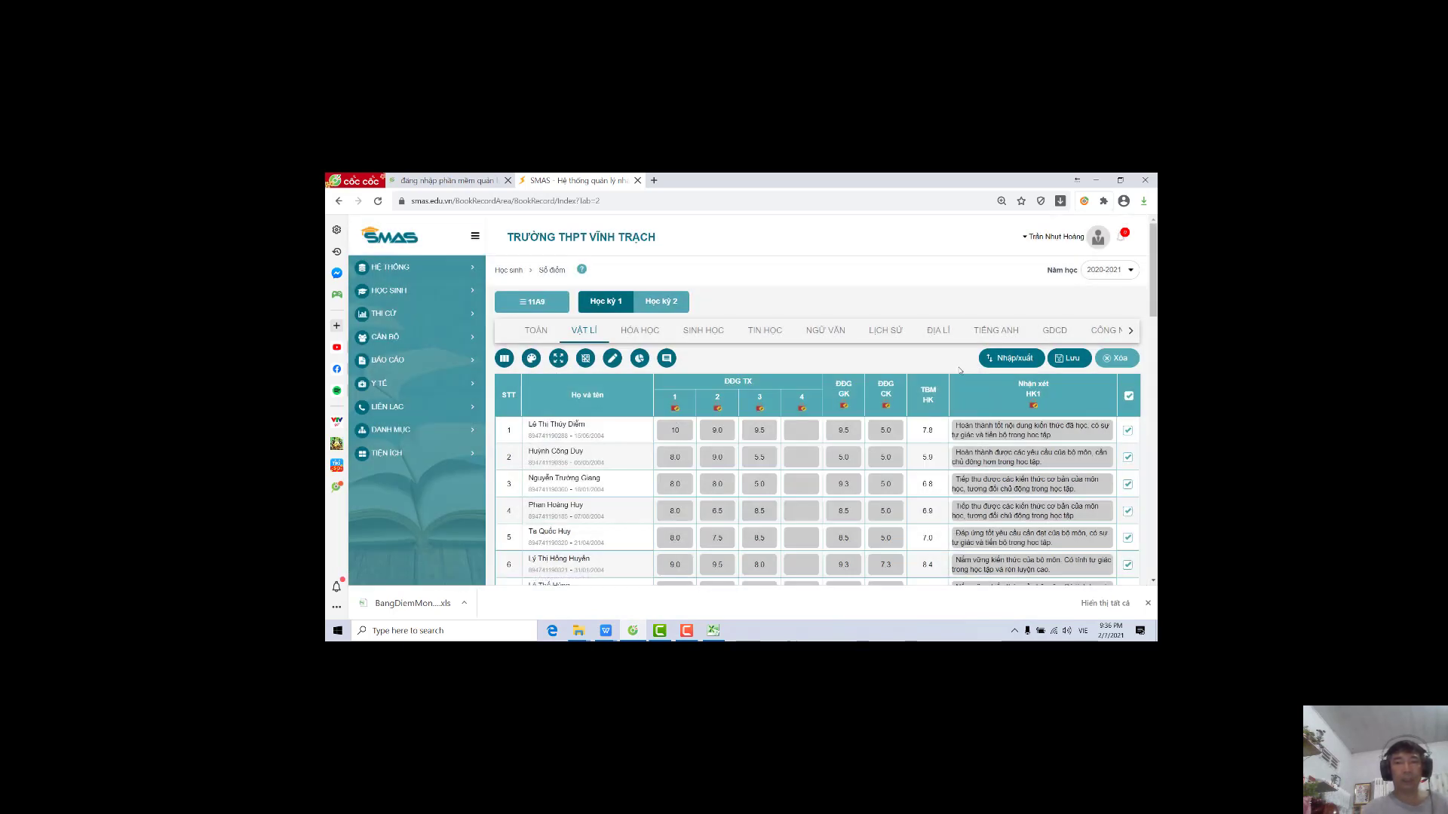
Import the Excel grade file BangDiemMon_Vatli_CacLop_HKI.xls from the comment-guide subfolder of Desktop\gom lại\chủ nhiệm 2020 into the Học kỳ 1 Vật lí gradebook
left_click(1013, 362)
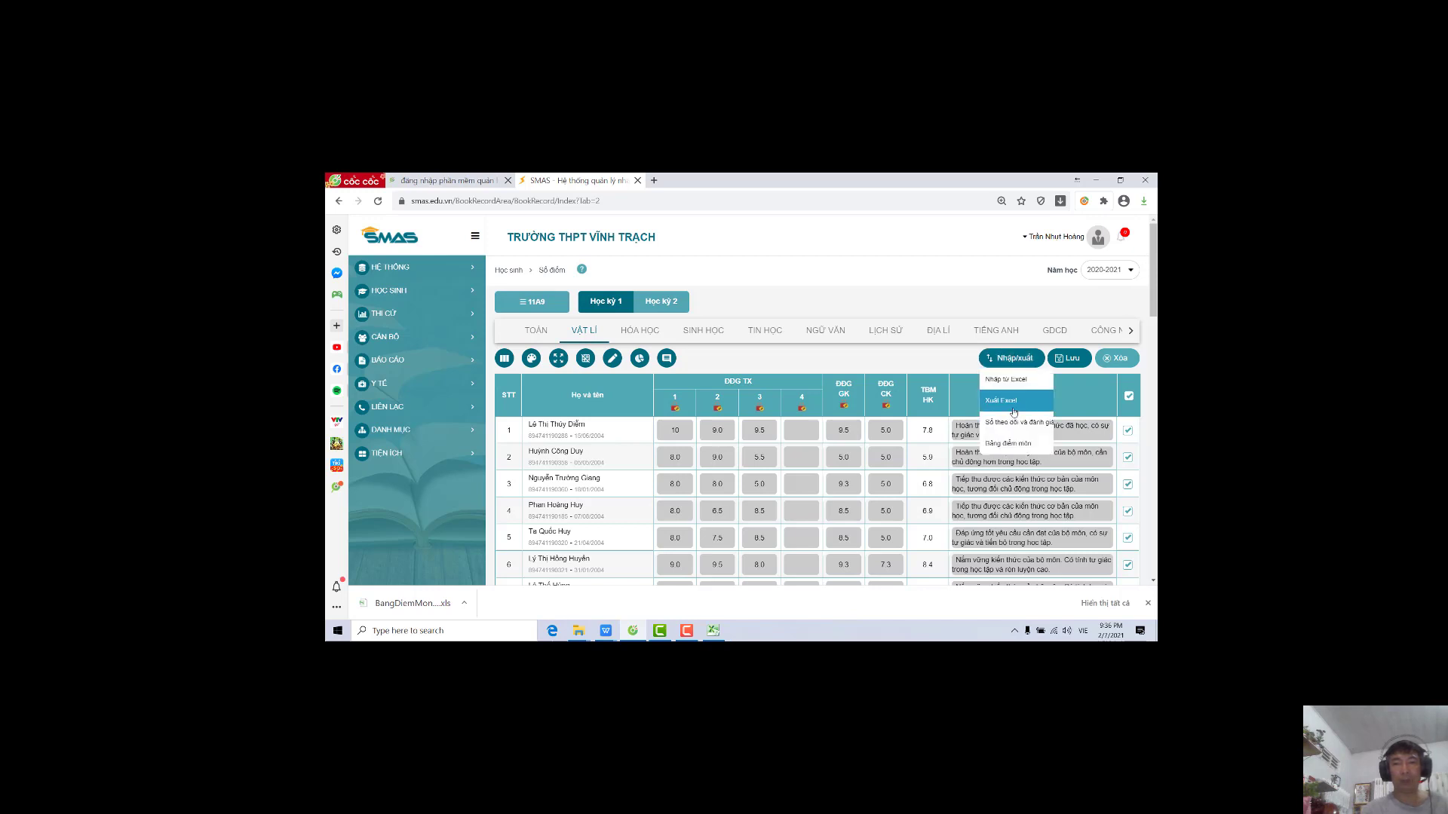
left_click(1006, 380)
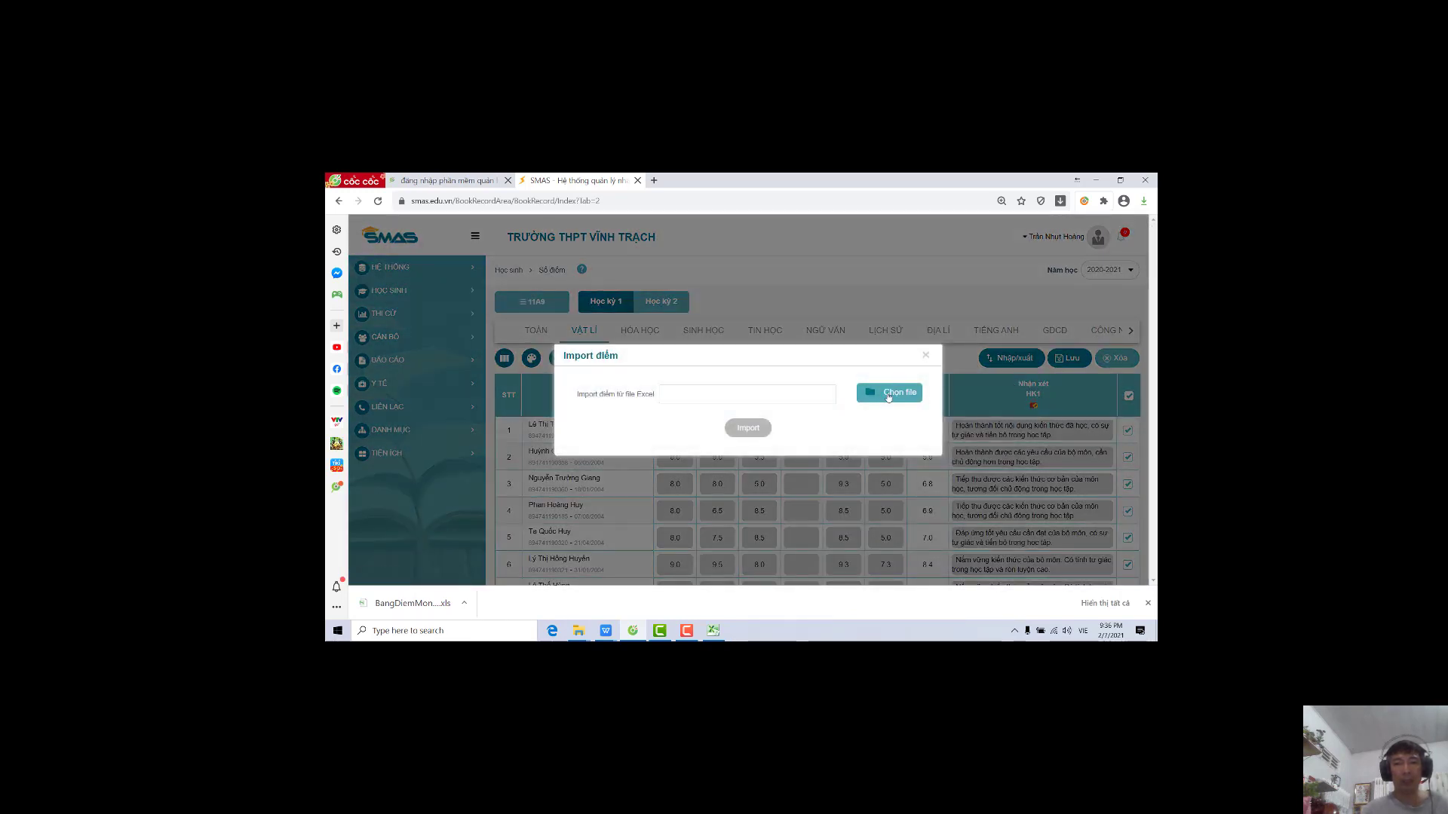
left_click(888, 397)
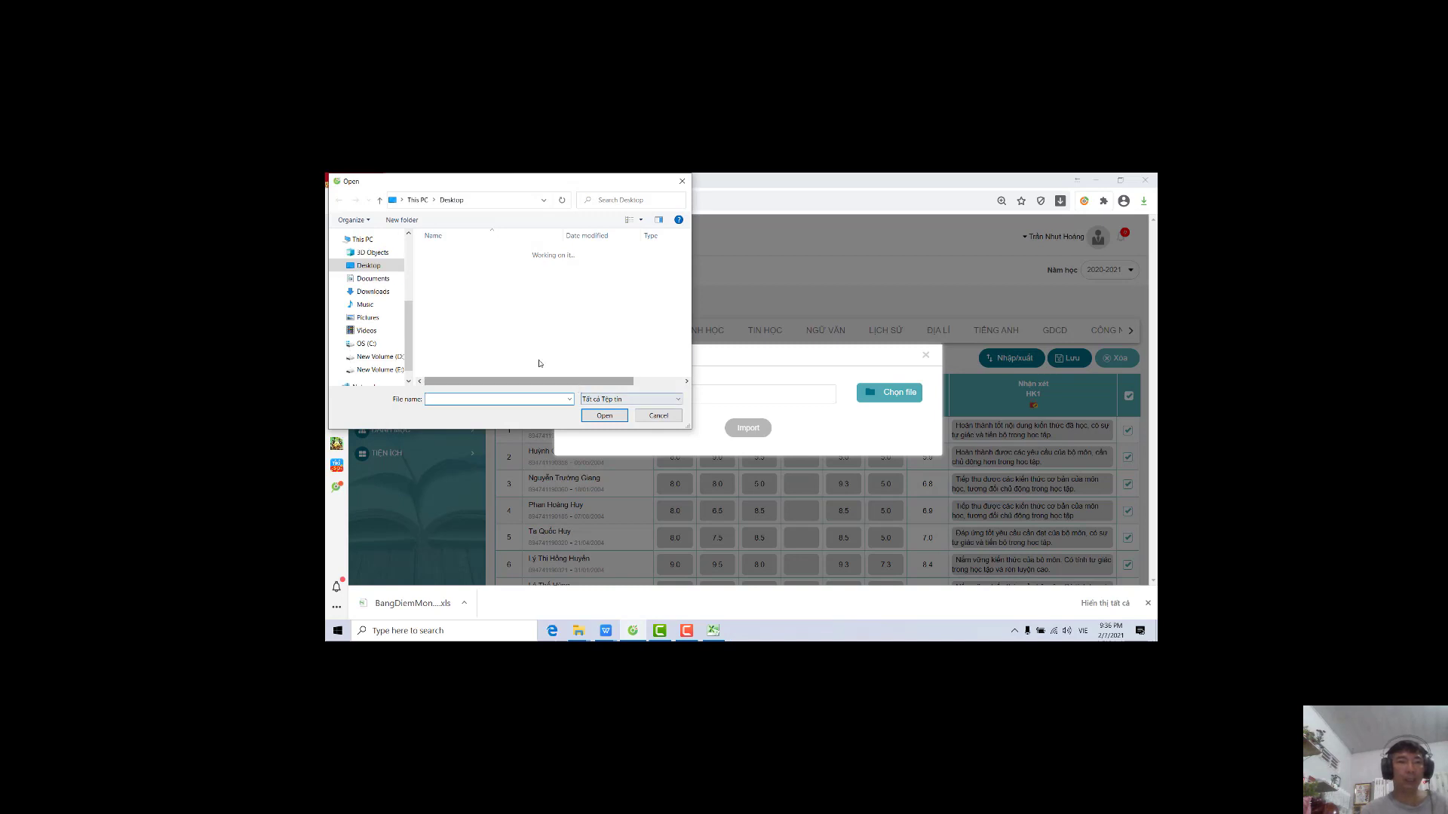
double_click(437, 253)
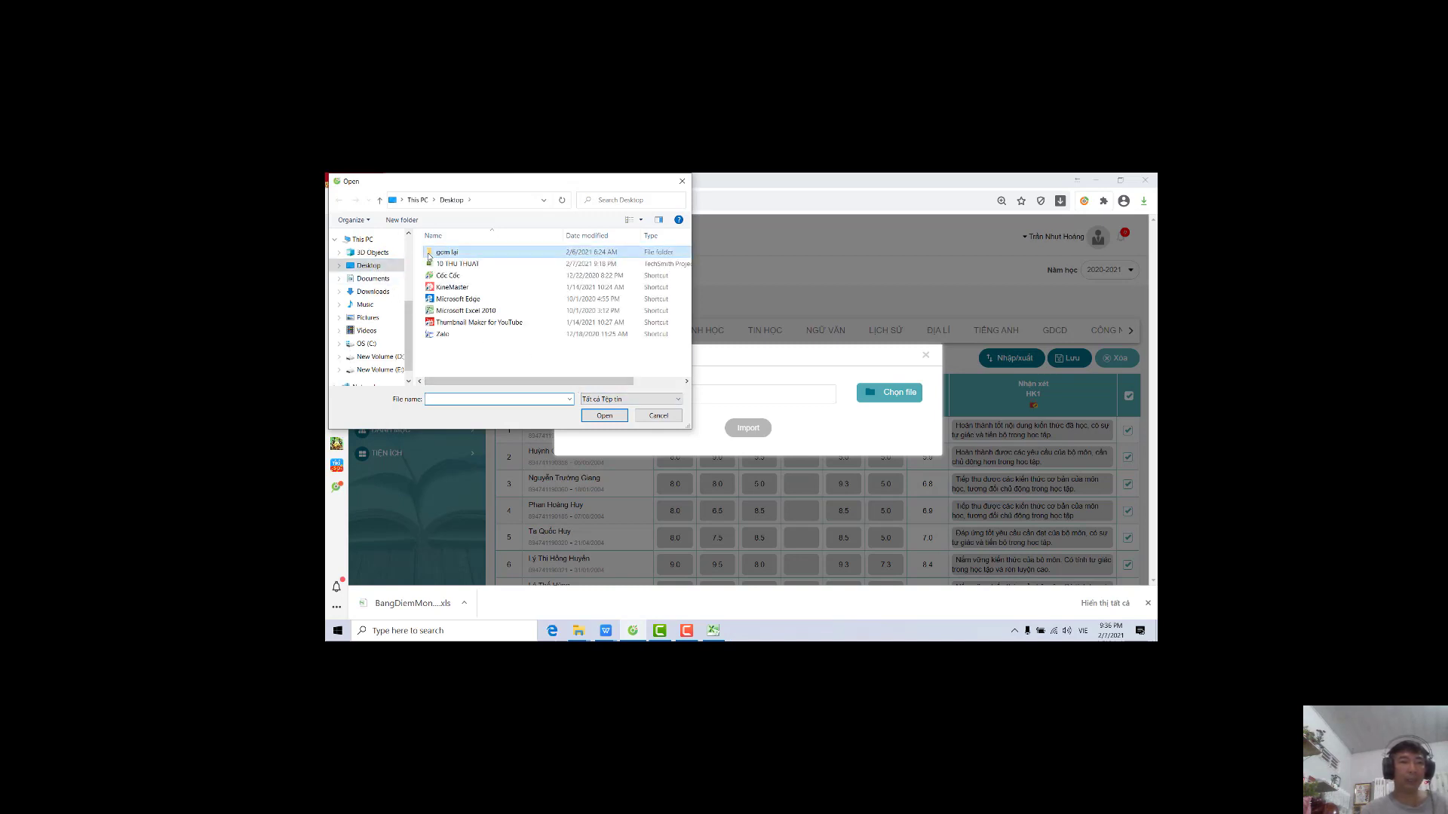
double_click(440, 254)
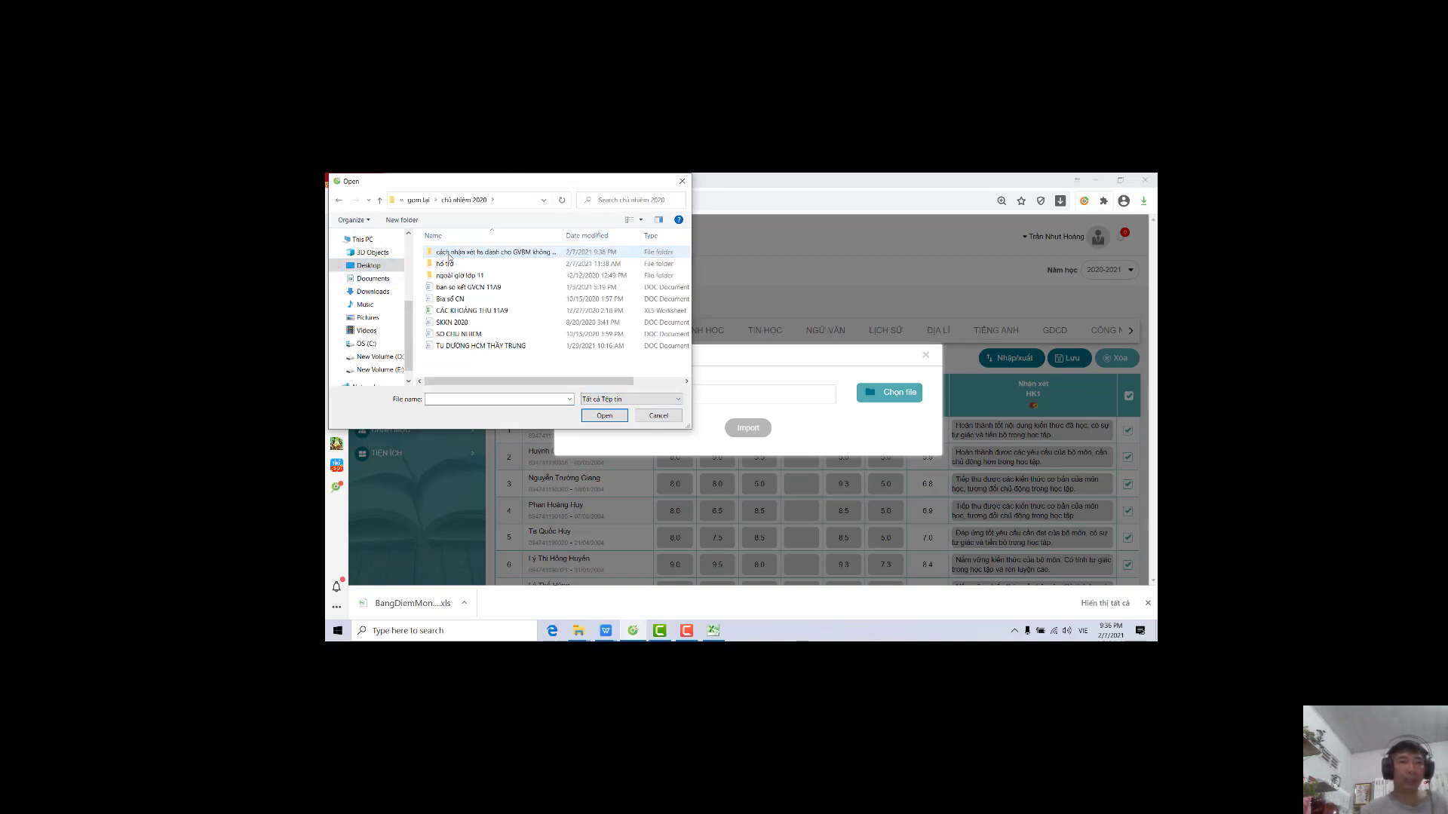
double_click(481, 253)
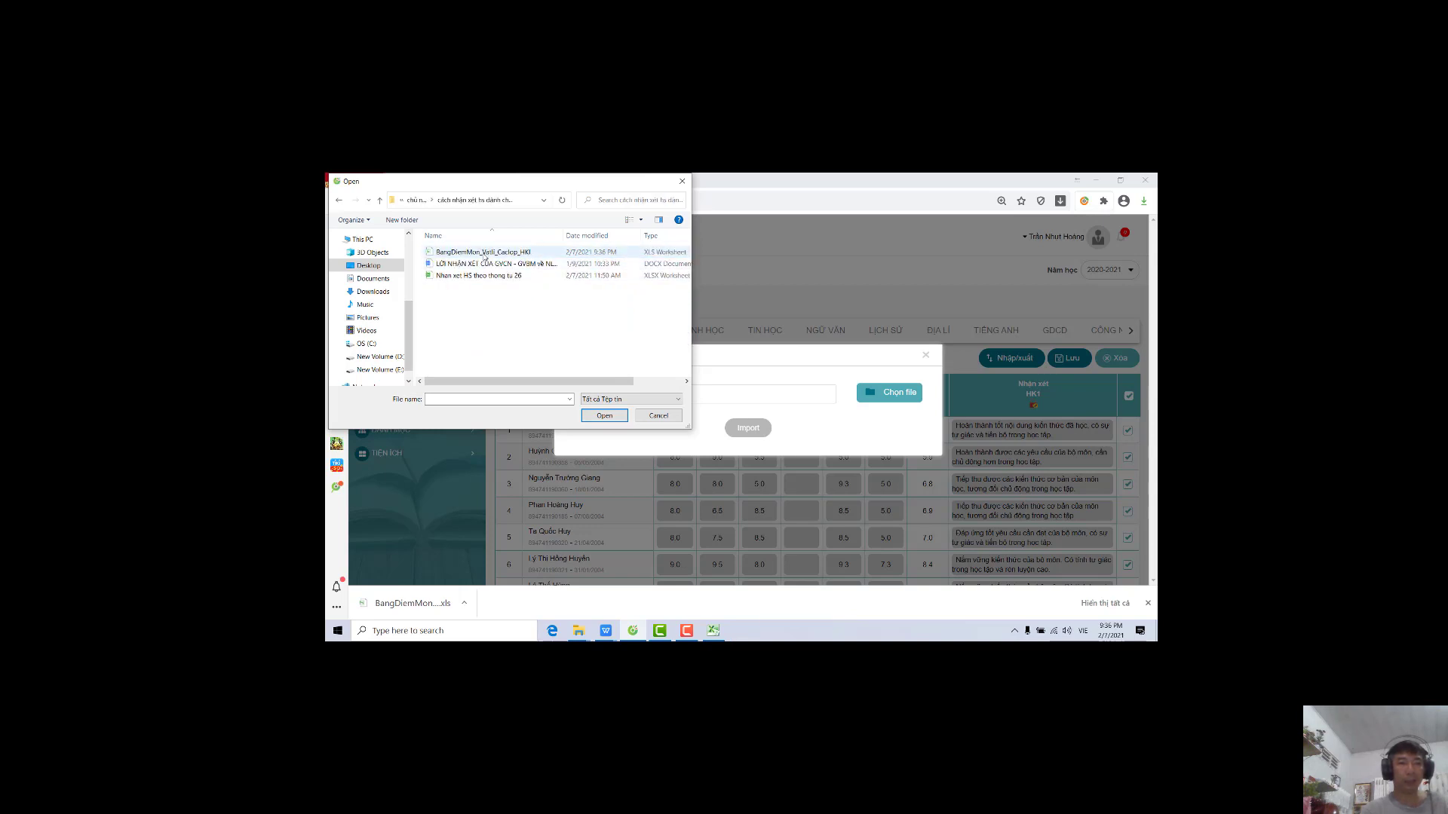
left_click(485, 253)
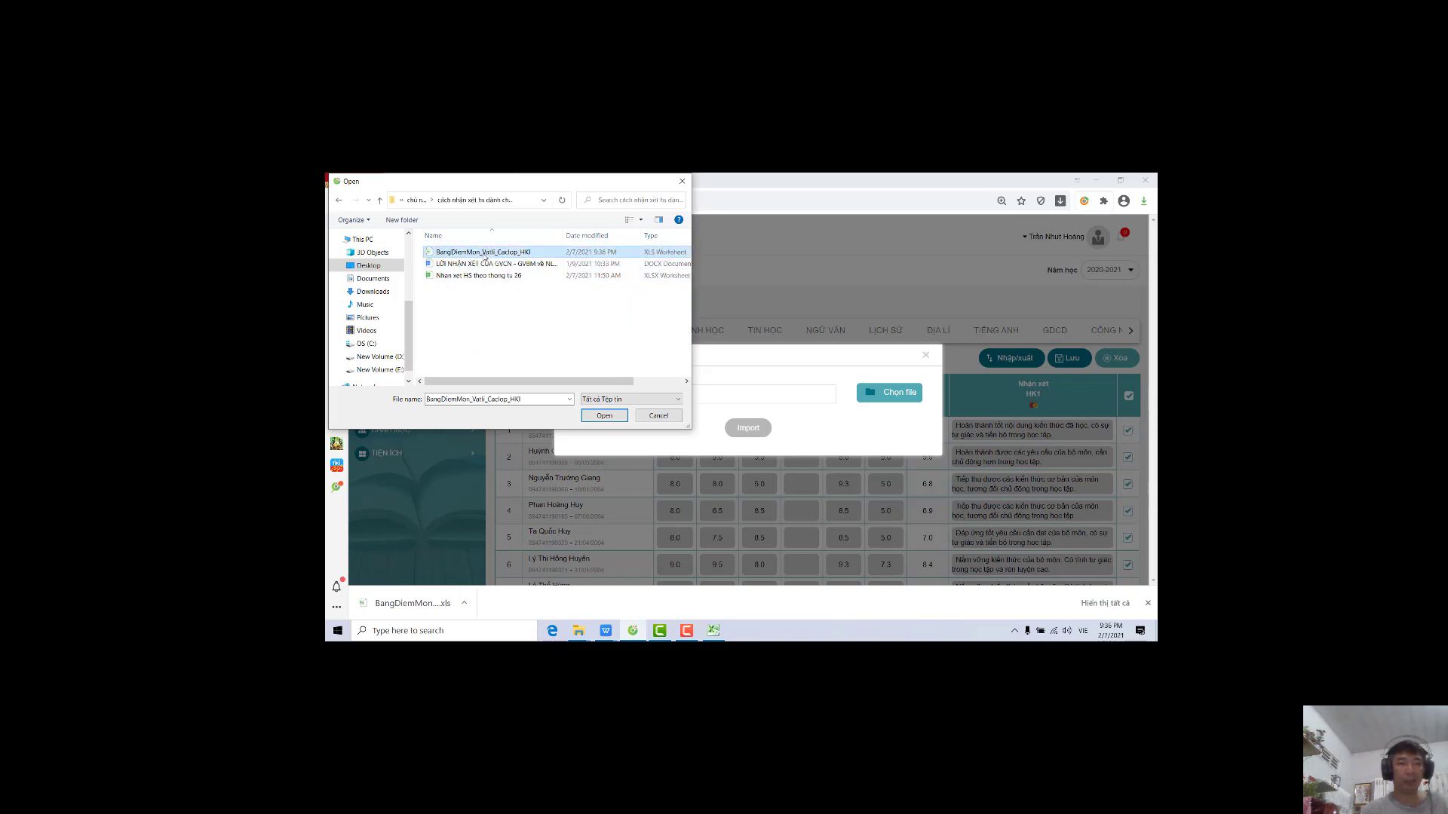
left_click(585, 417)
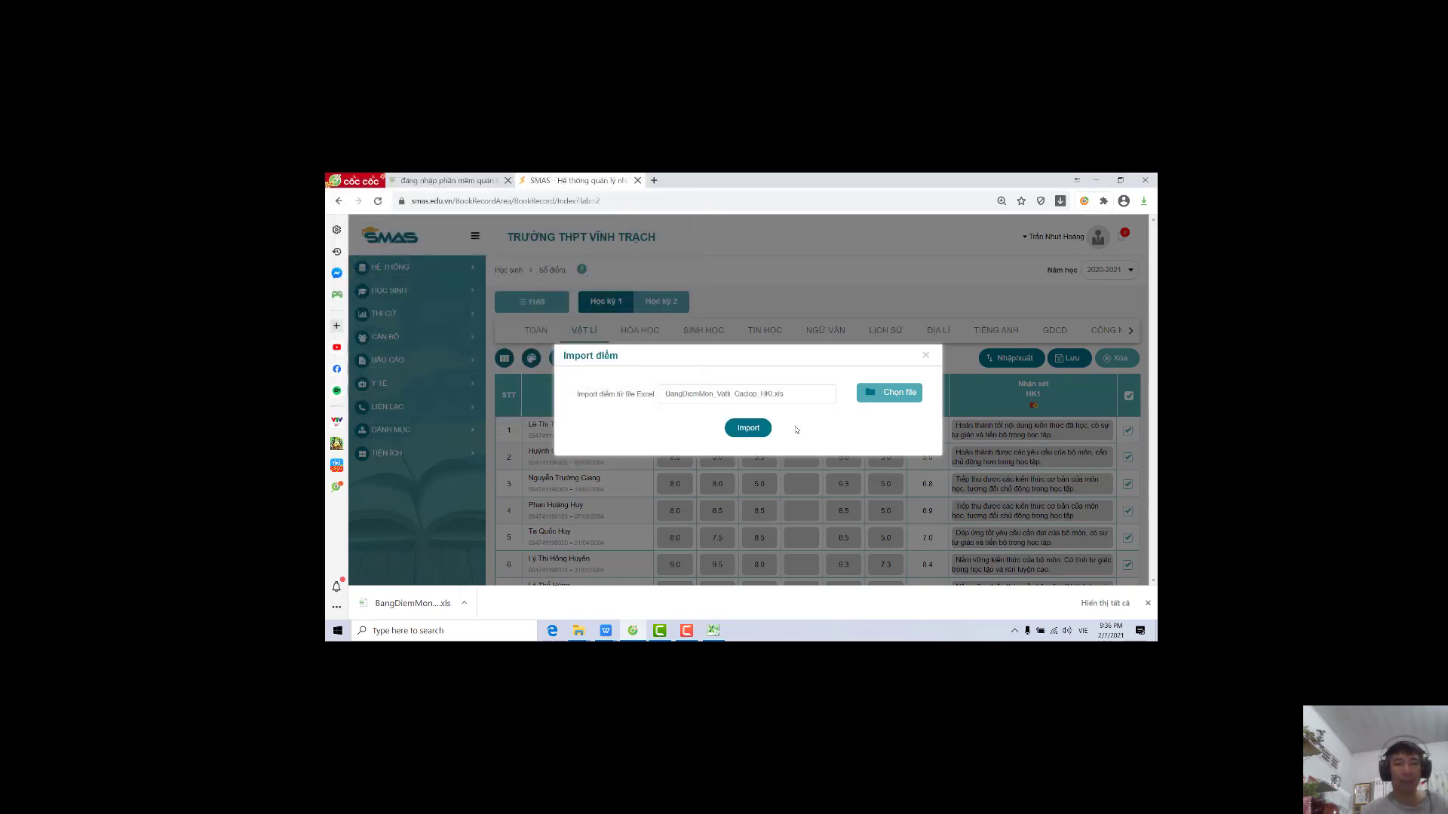
left_click(749, 429)
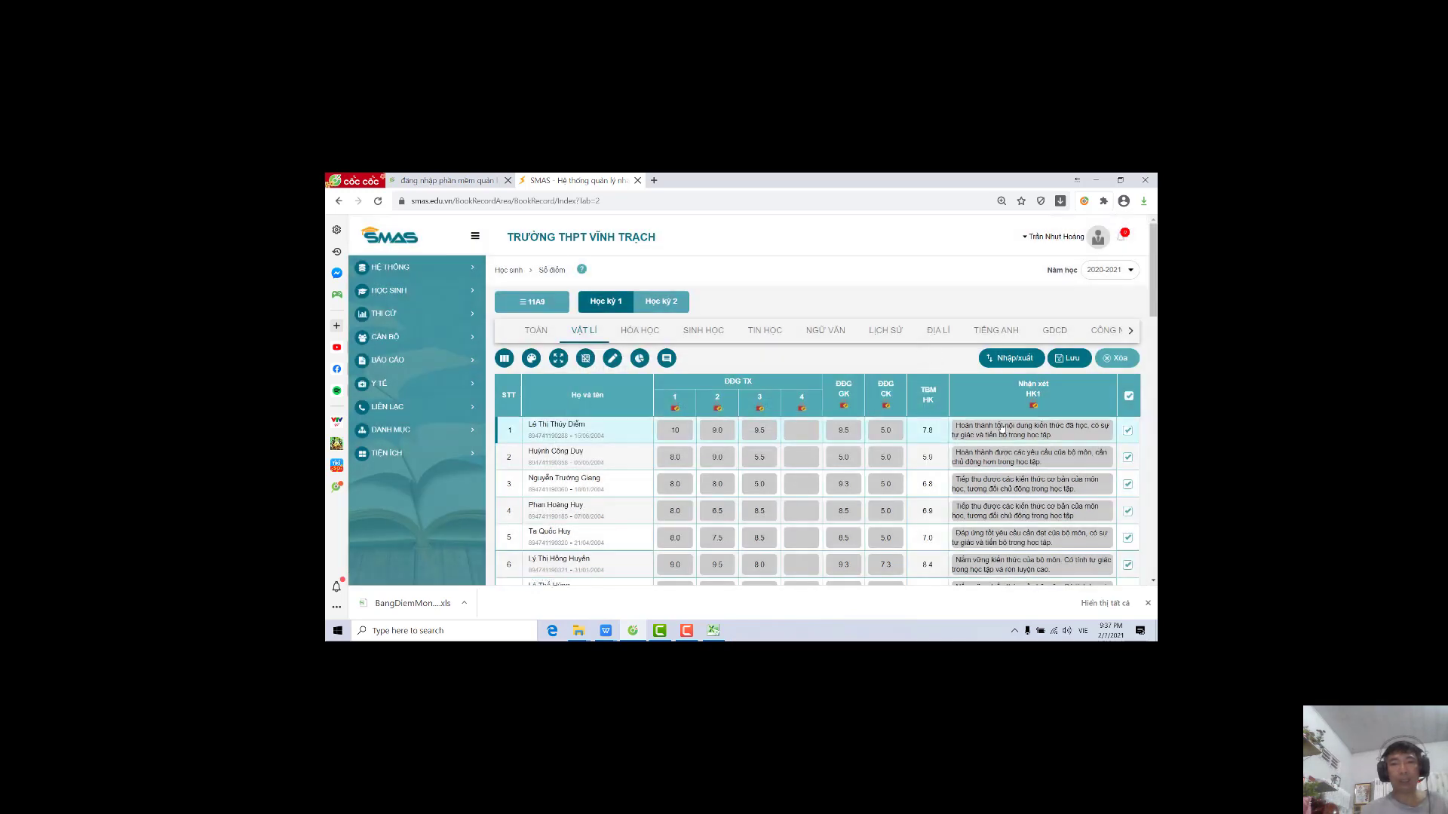
left_click(992, 446)
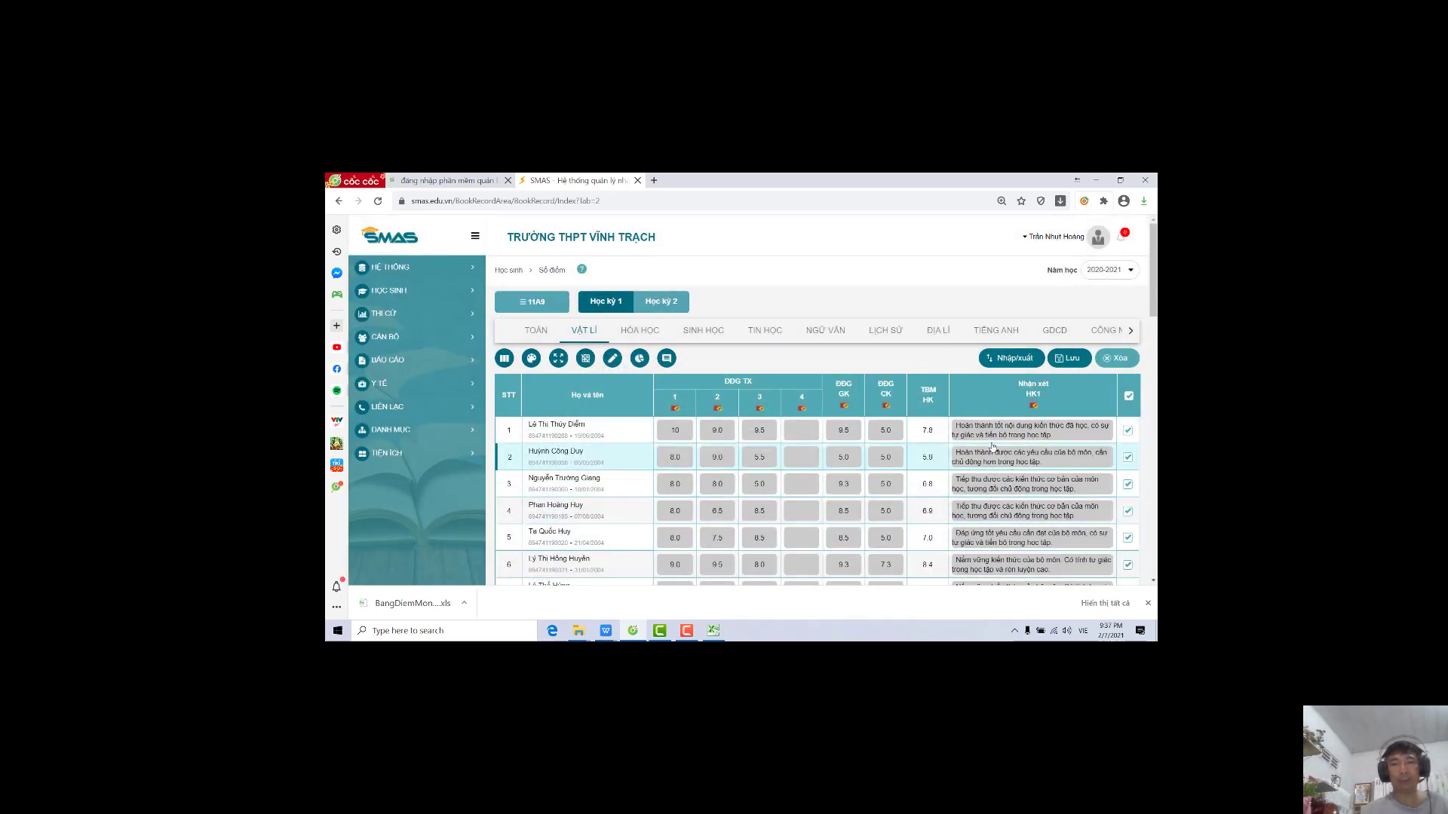